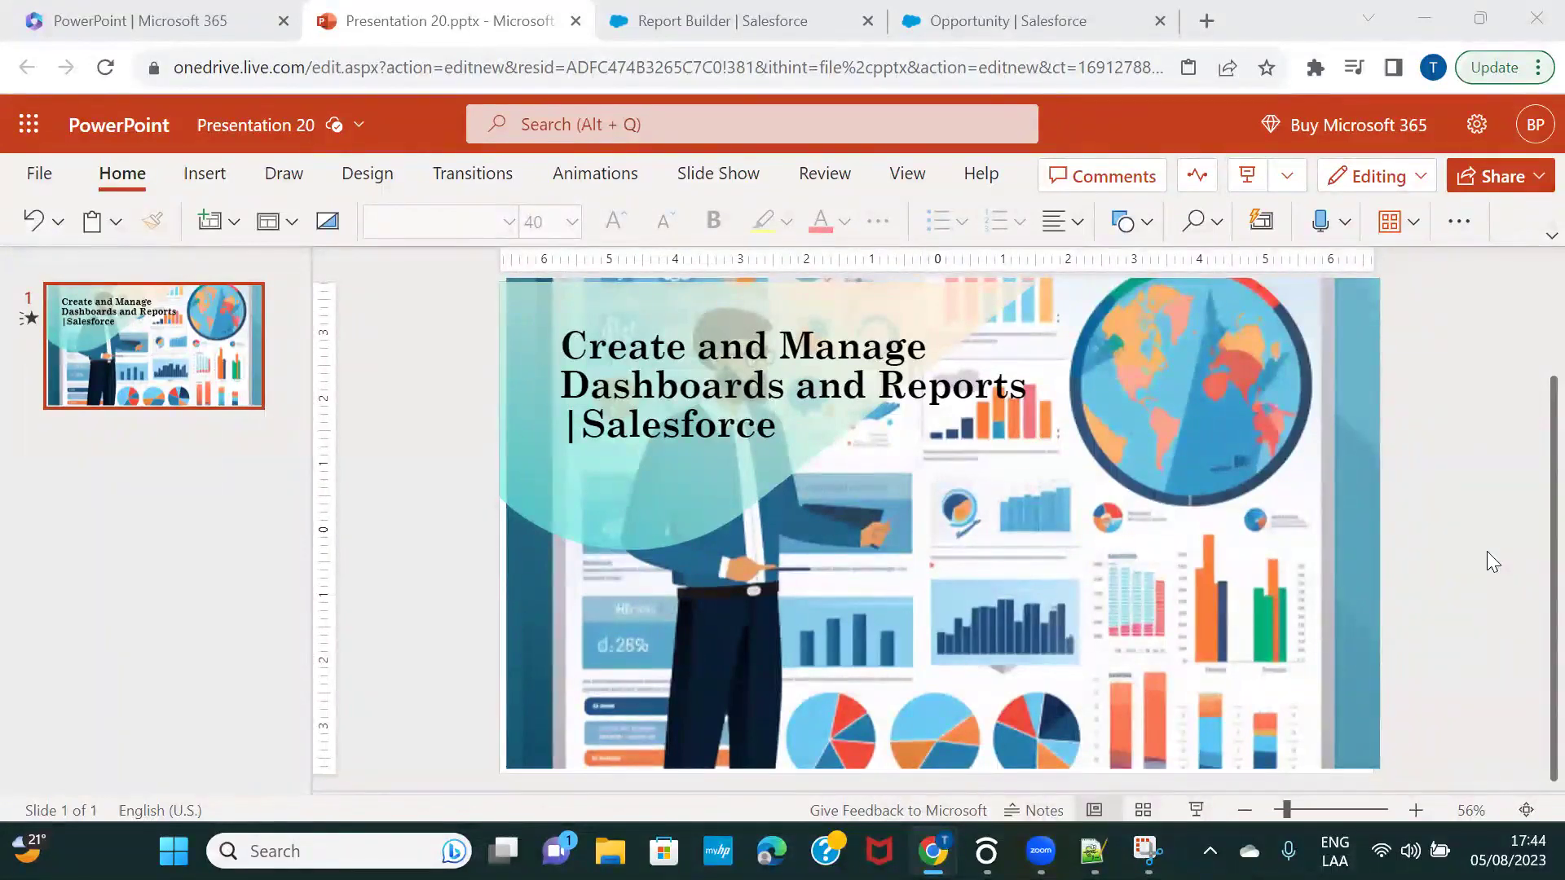
Switch to Salesforce and close both open Report Builder workspaces, discarding the unsaved report changes.
click(712, 19)
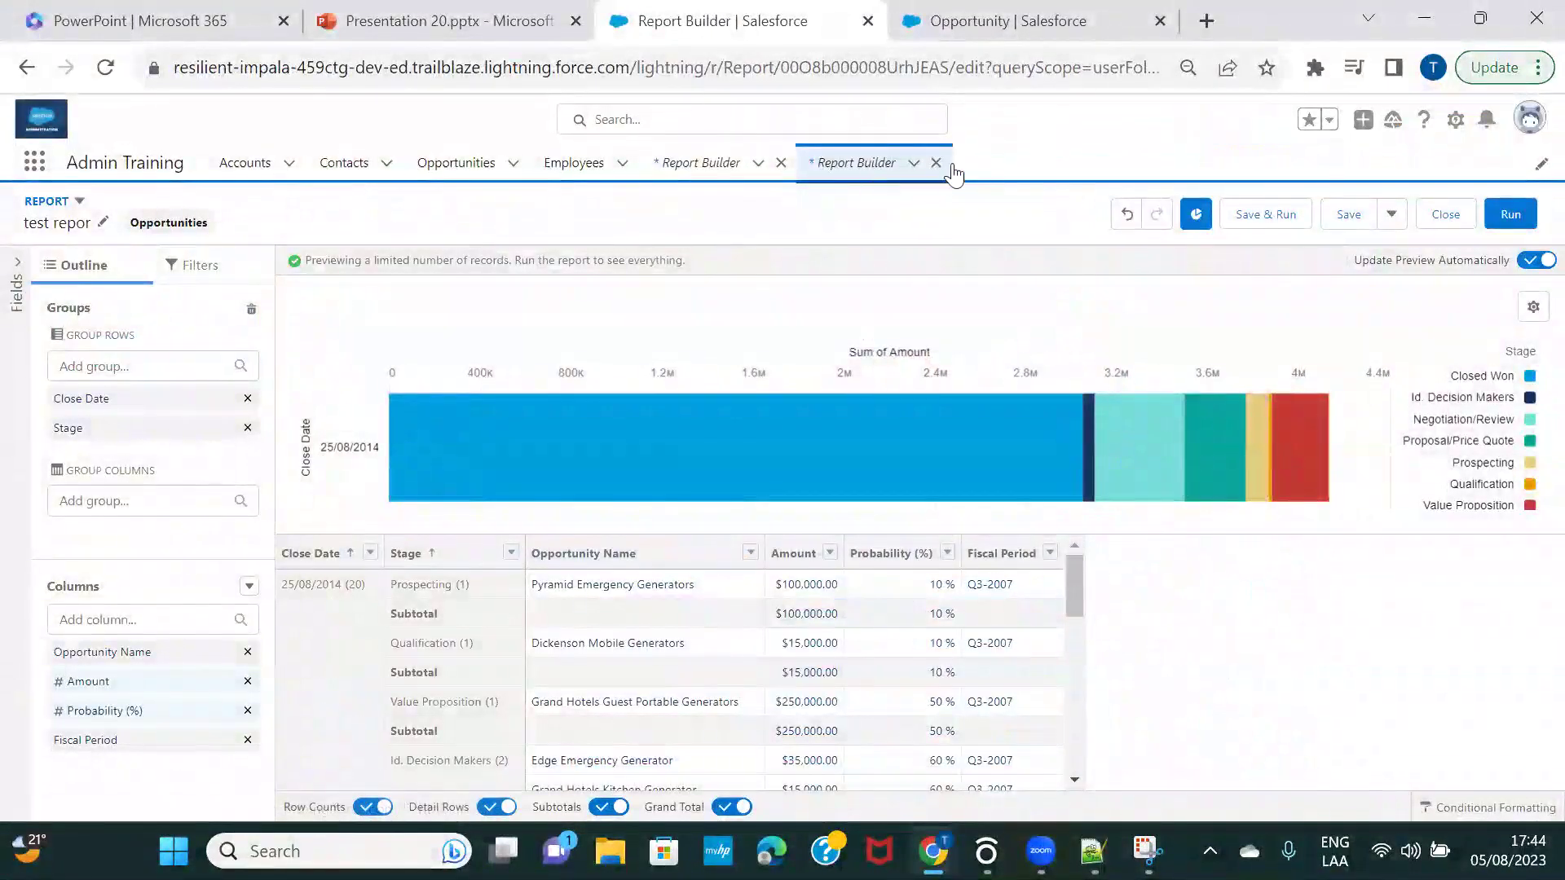
click(936, 166)
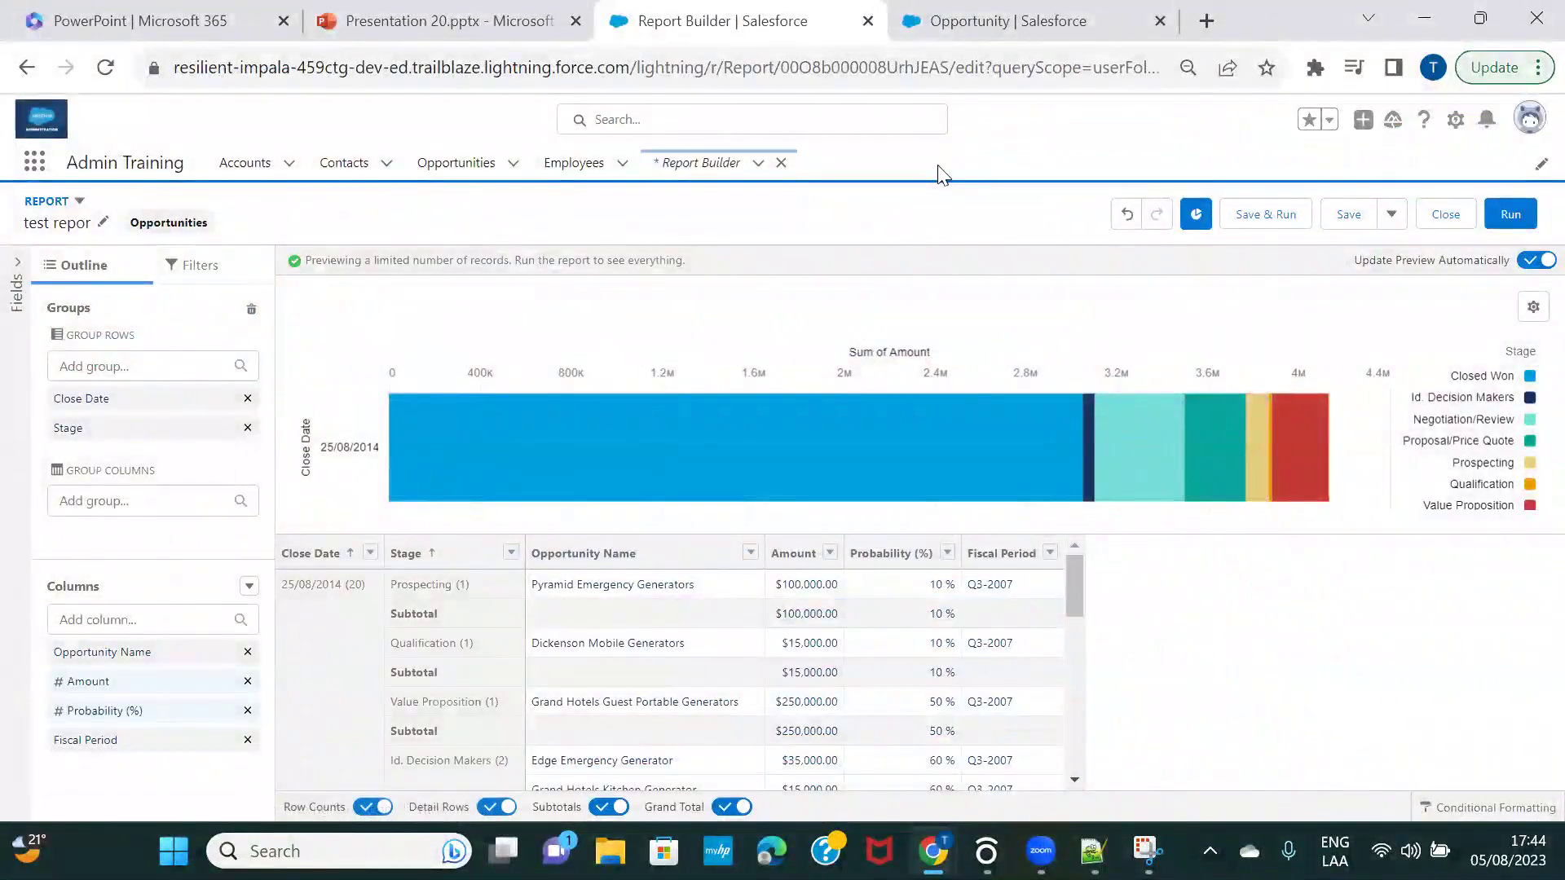
click(784, 163)
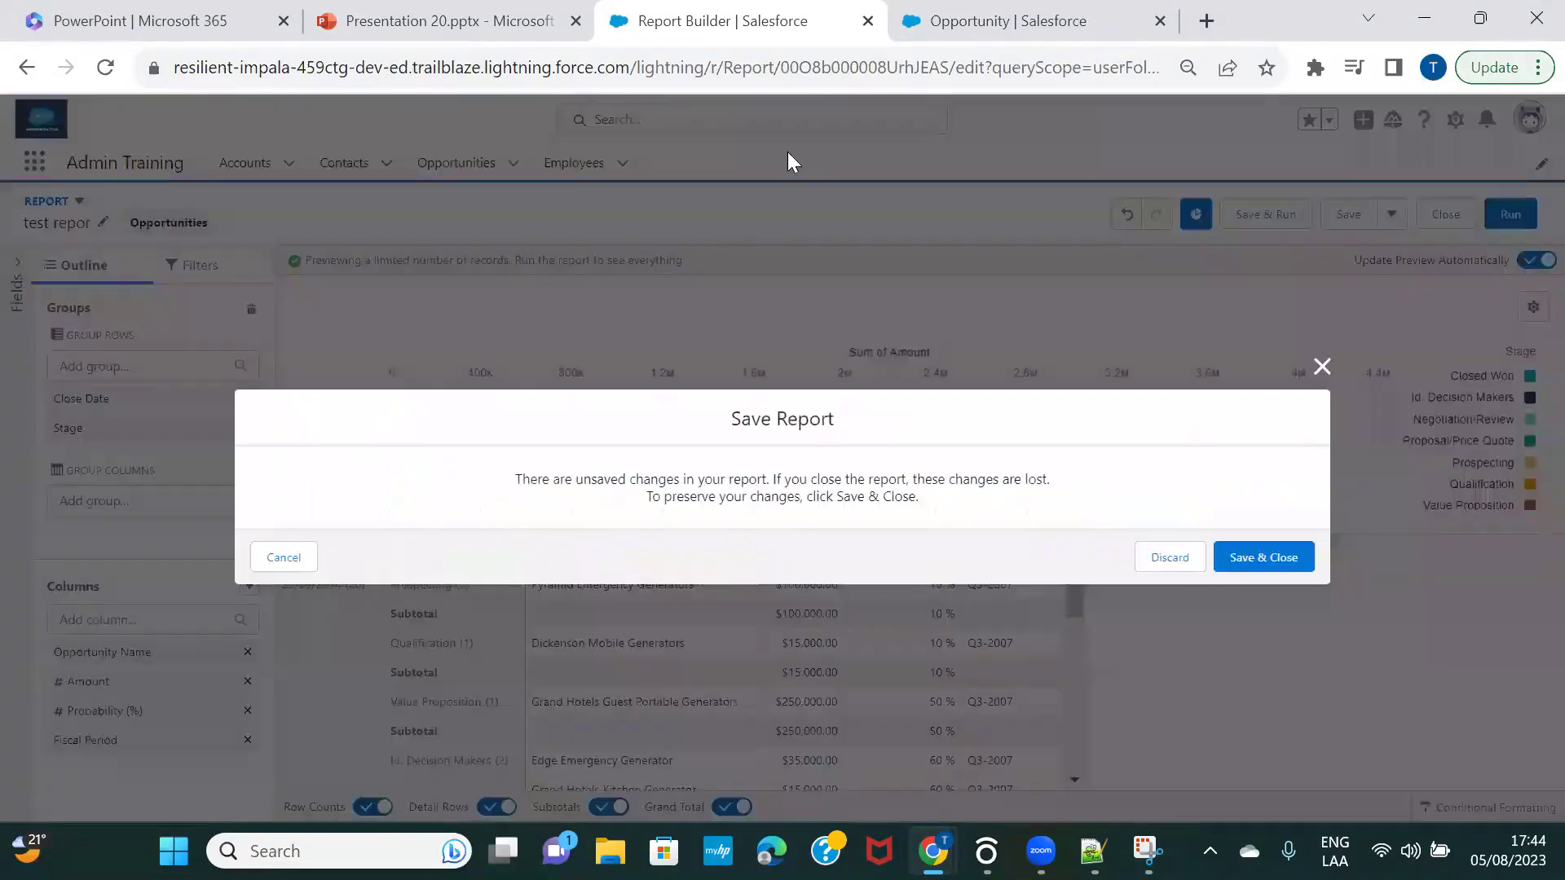
click(1169, 557)
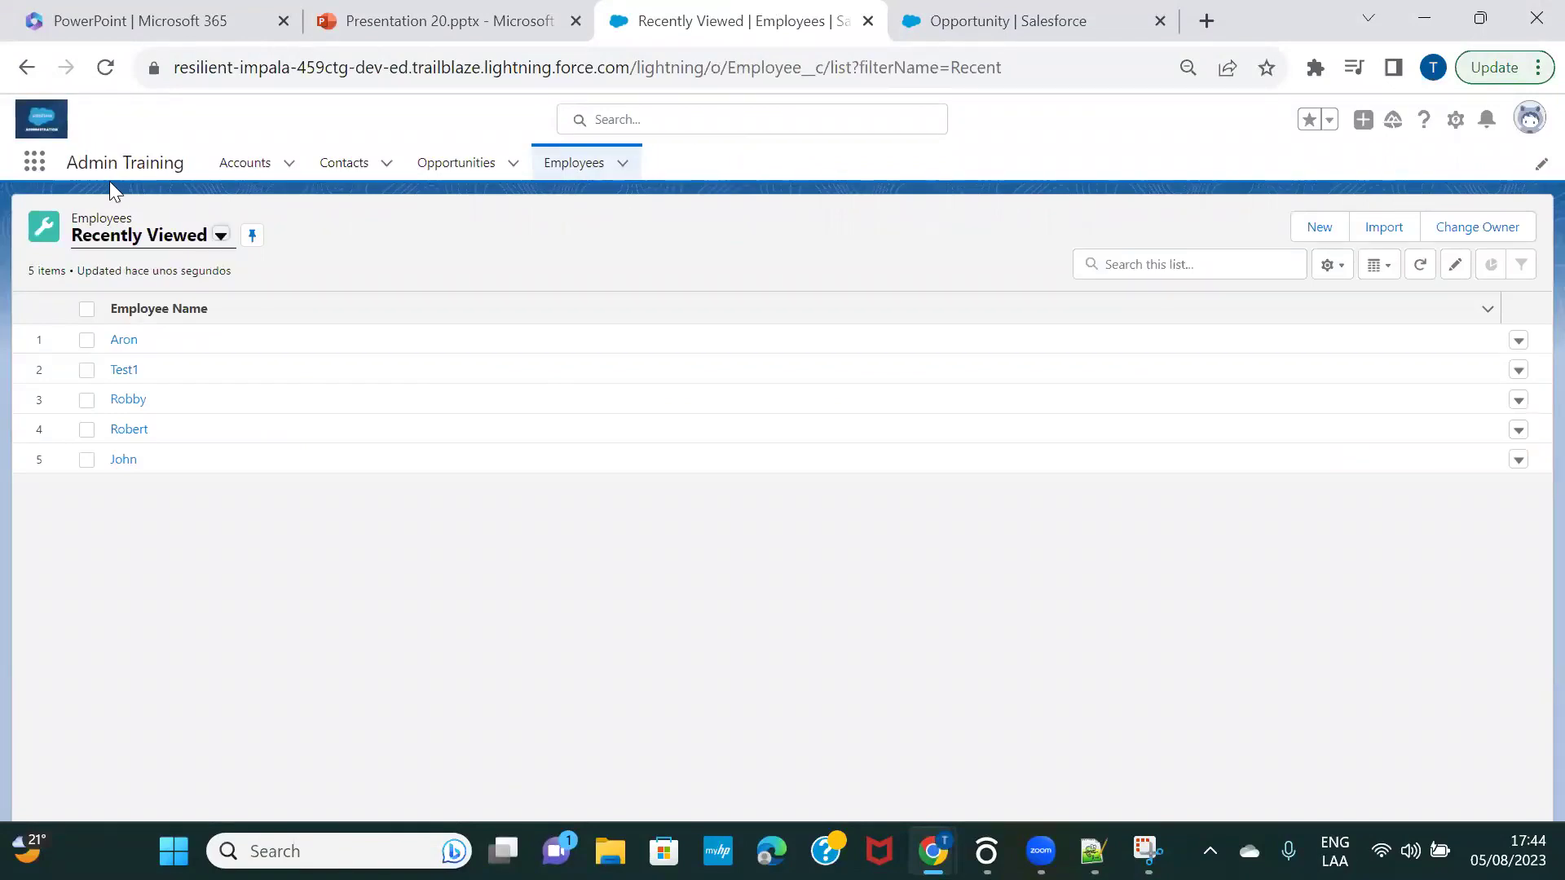
Search the available apps and items for "dash" and open the Dashboards page.
click(33, 167)
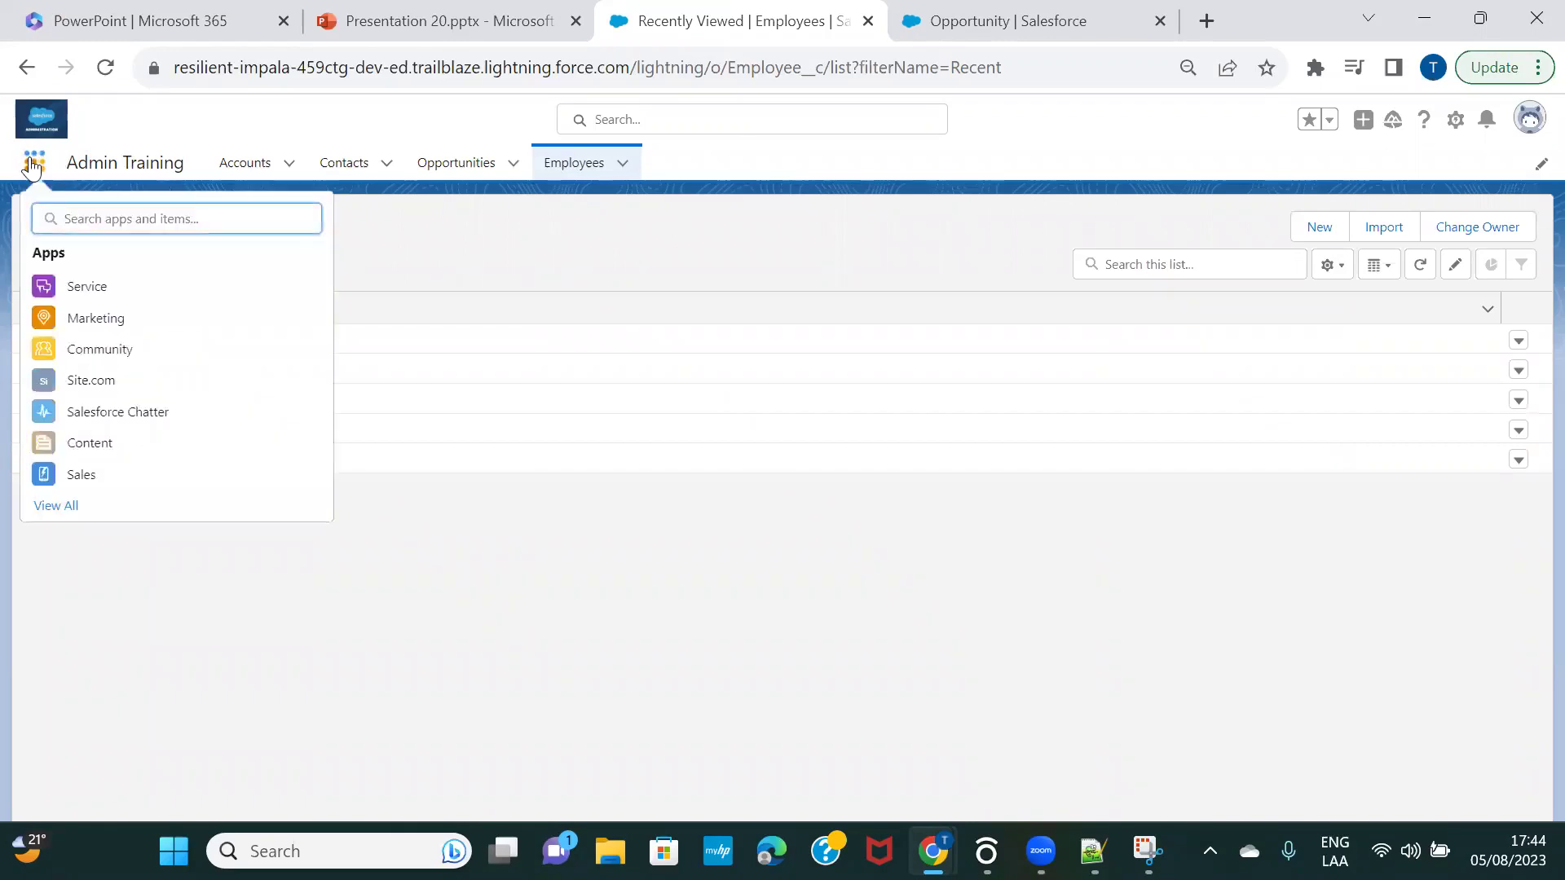
text(dash)
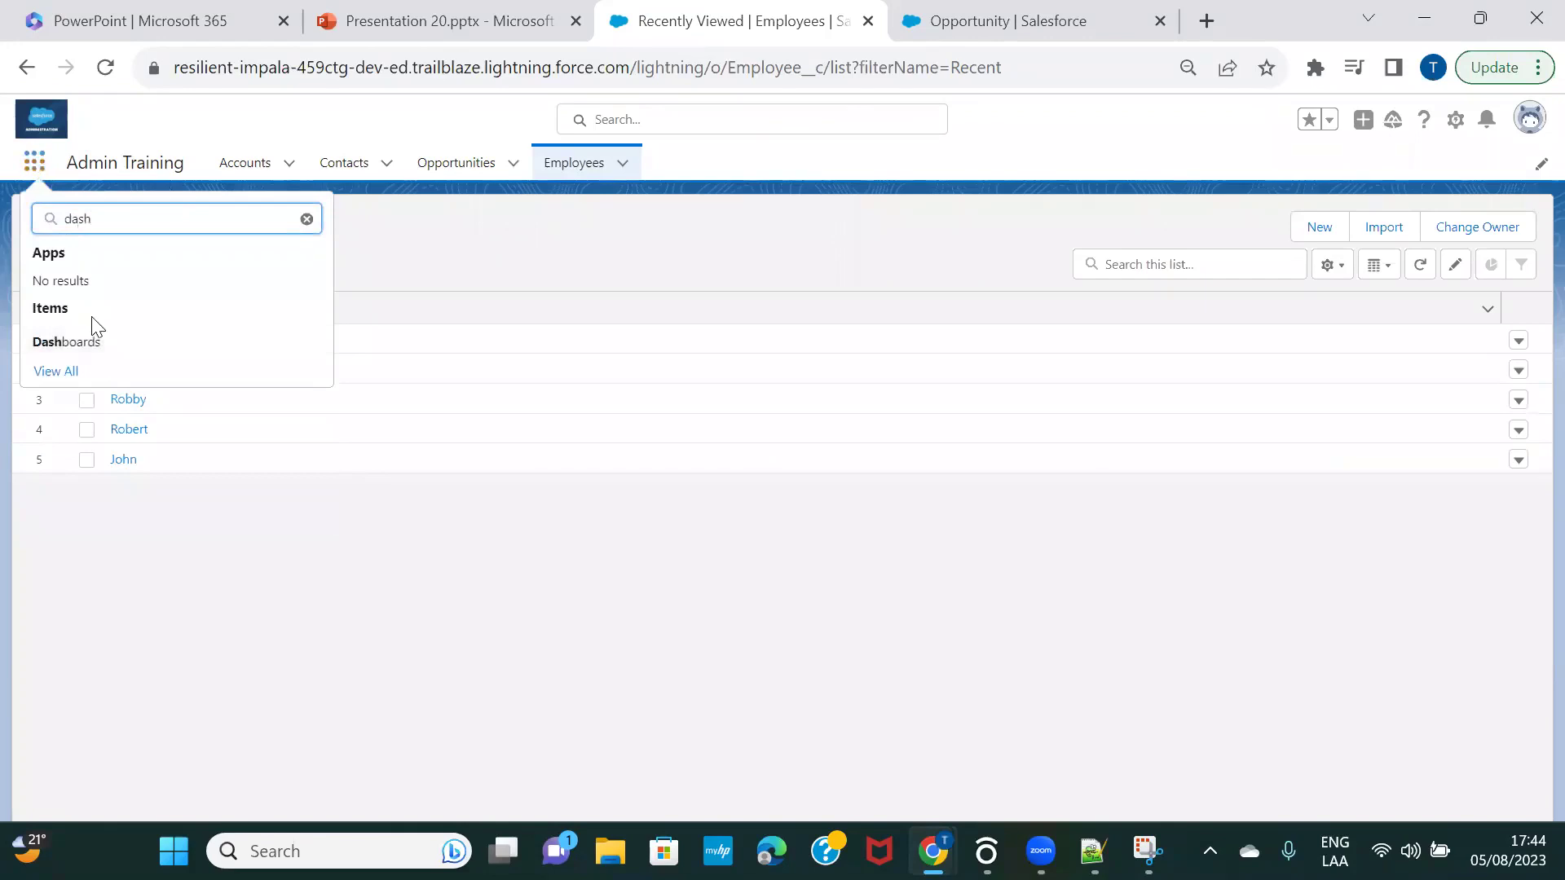
click(75, 347)
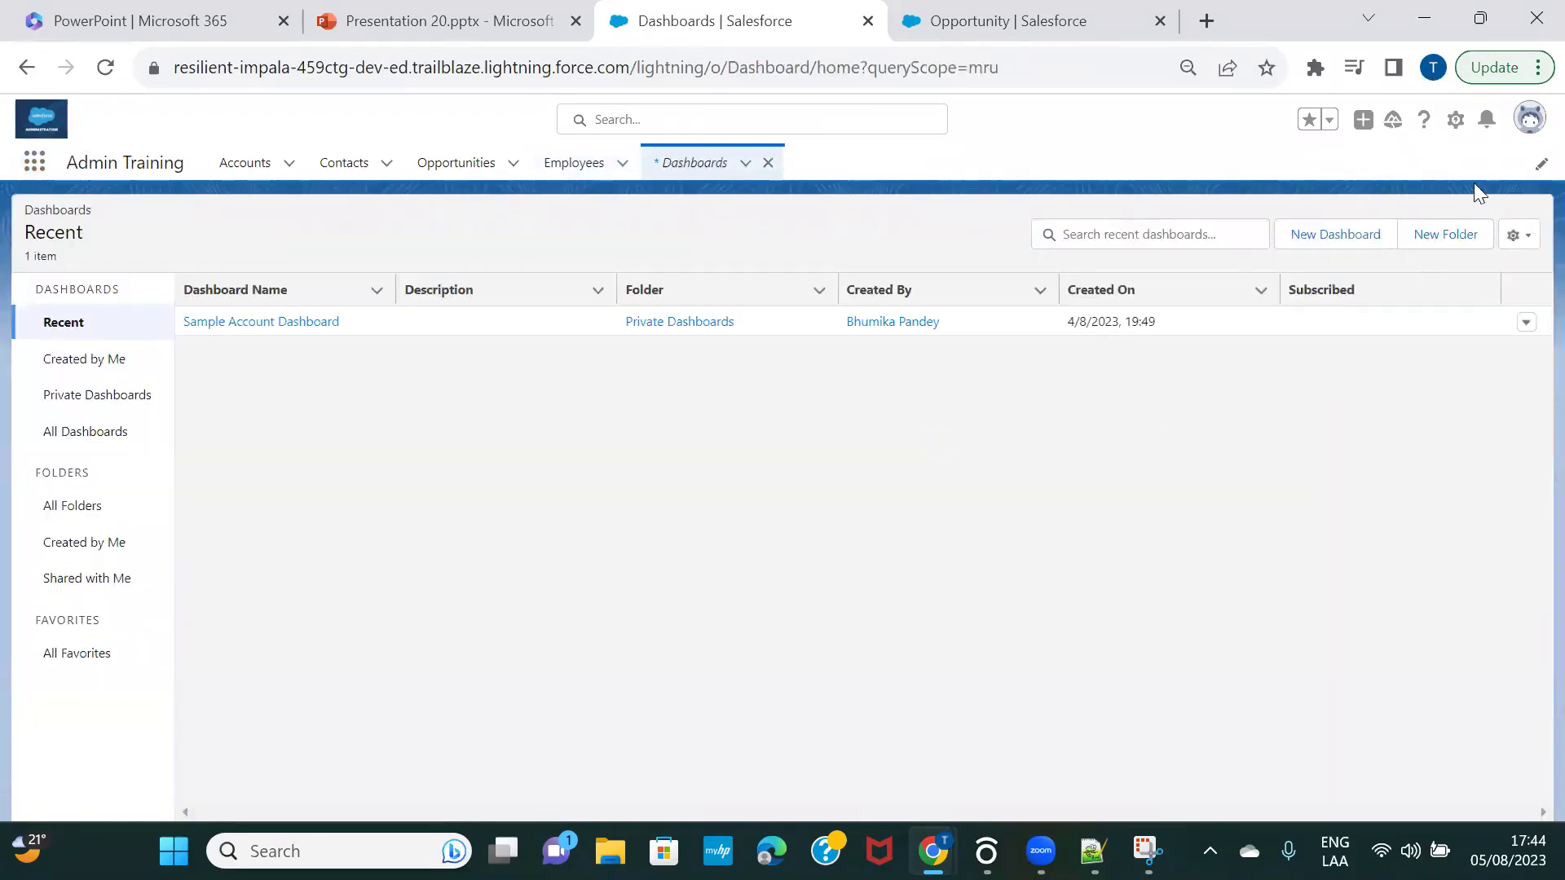
Start a new dashboard and name it Demo Dashboard, leaving the description blank.
click(1307, 242)
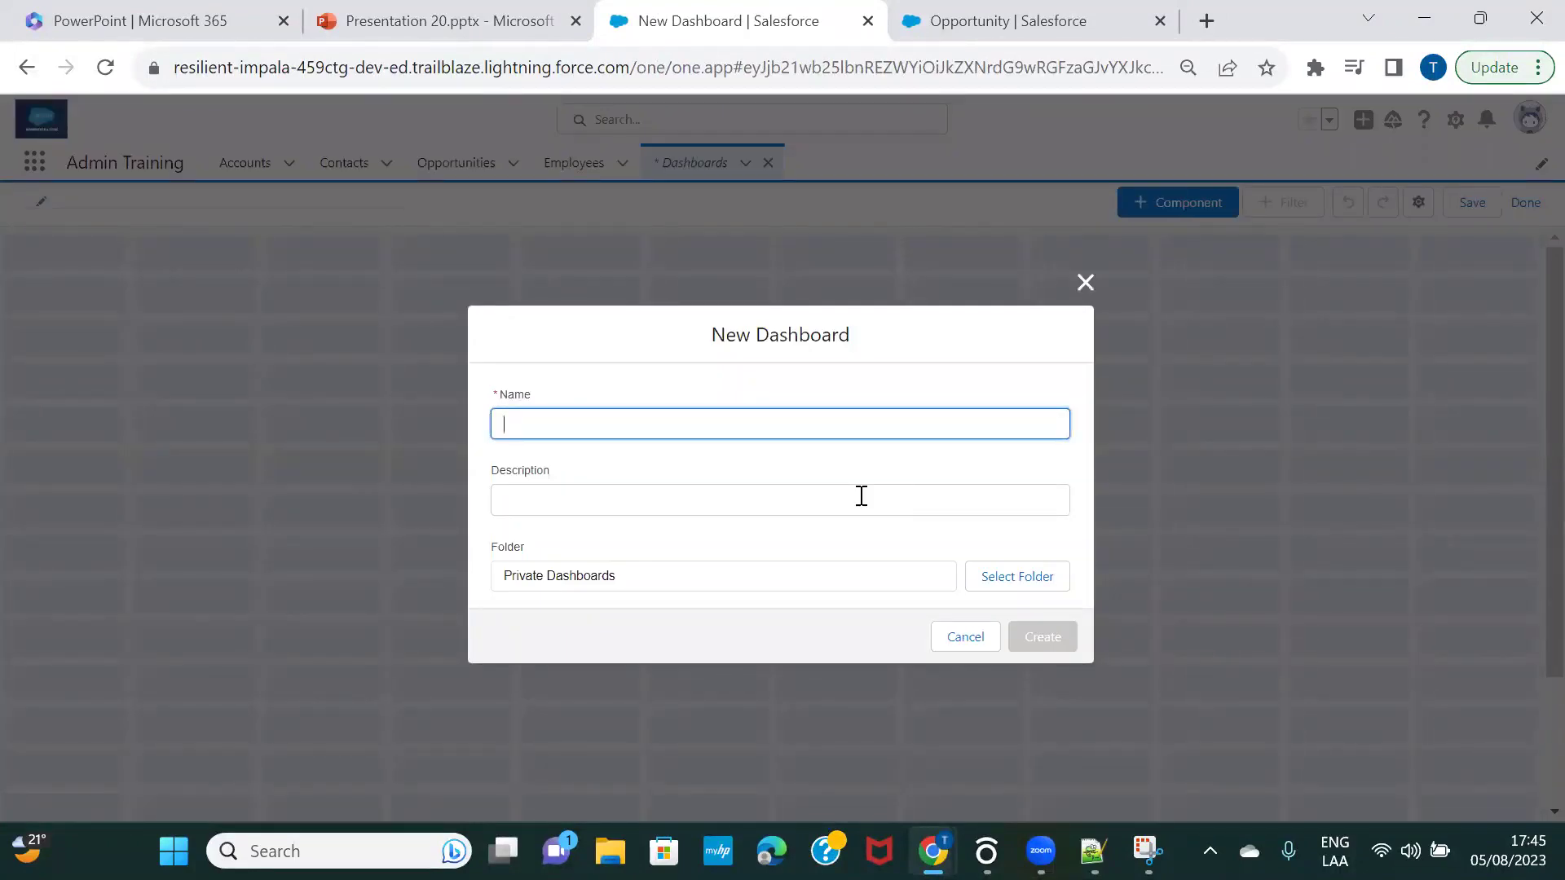
text(Demo D)
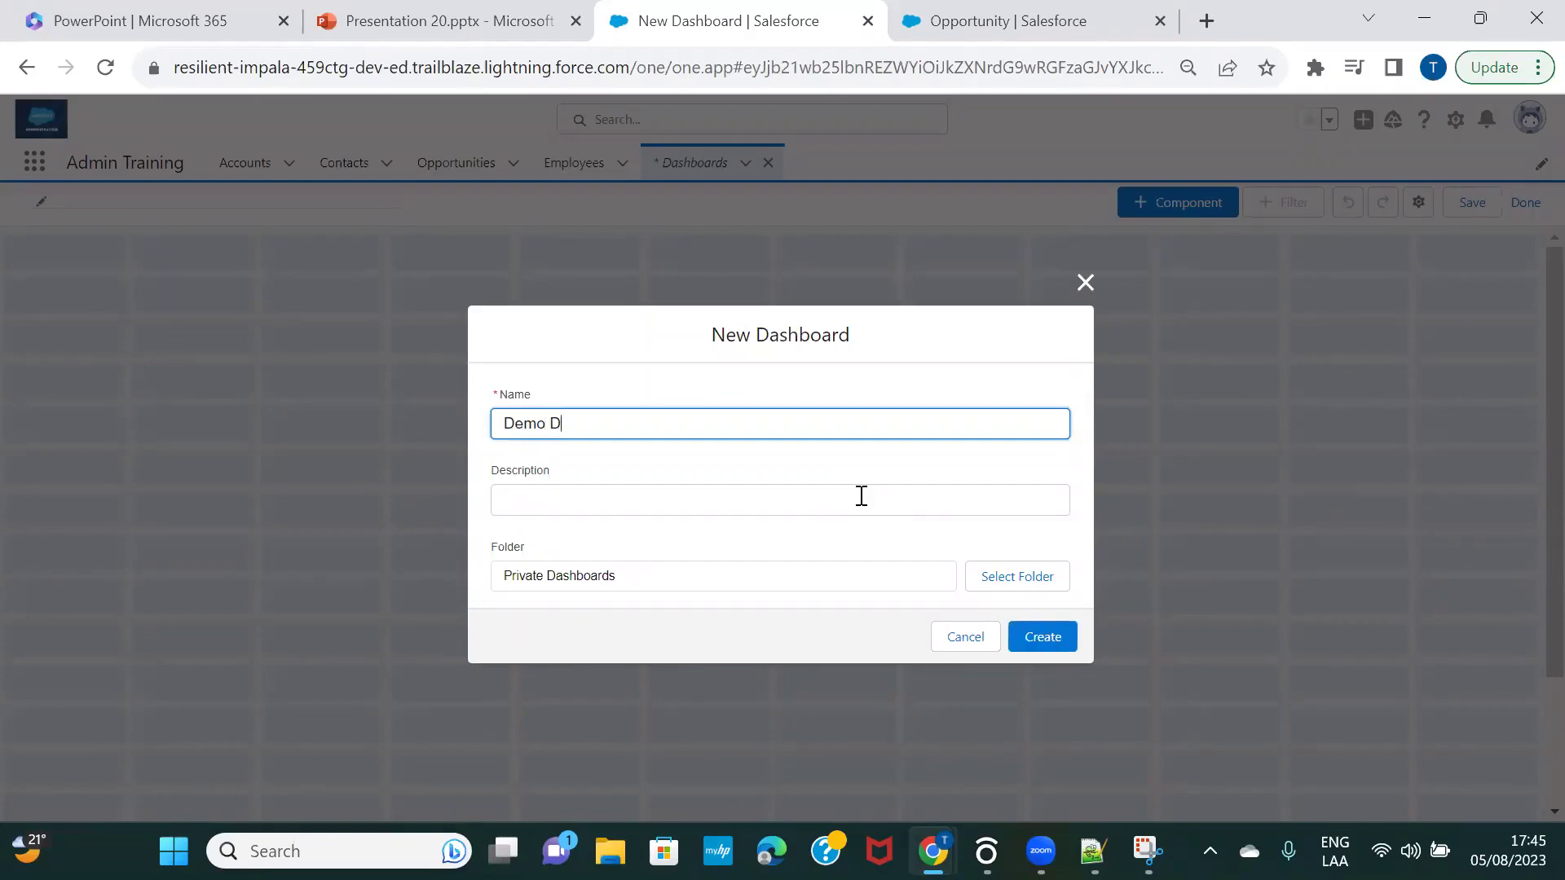
text(ashboard)
key(Tab)
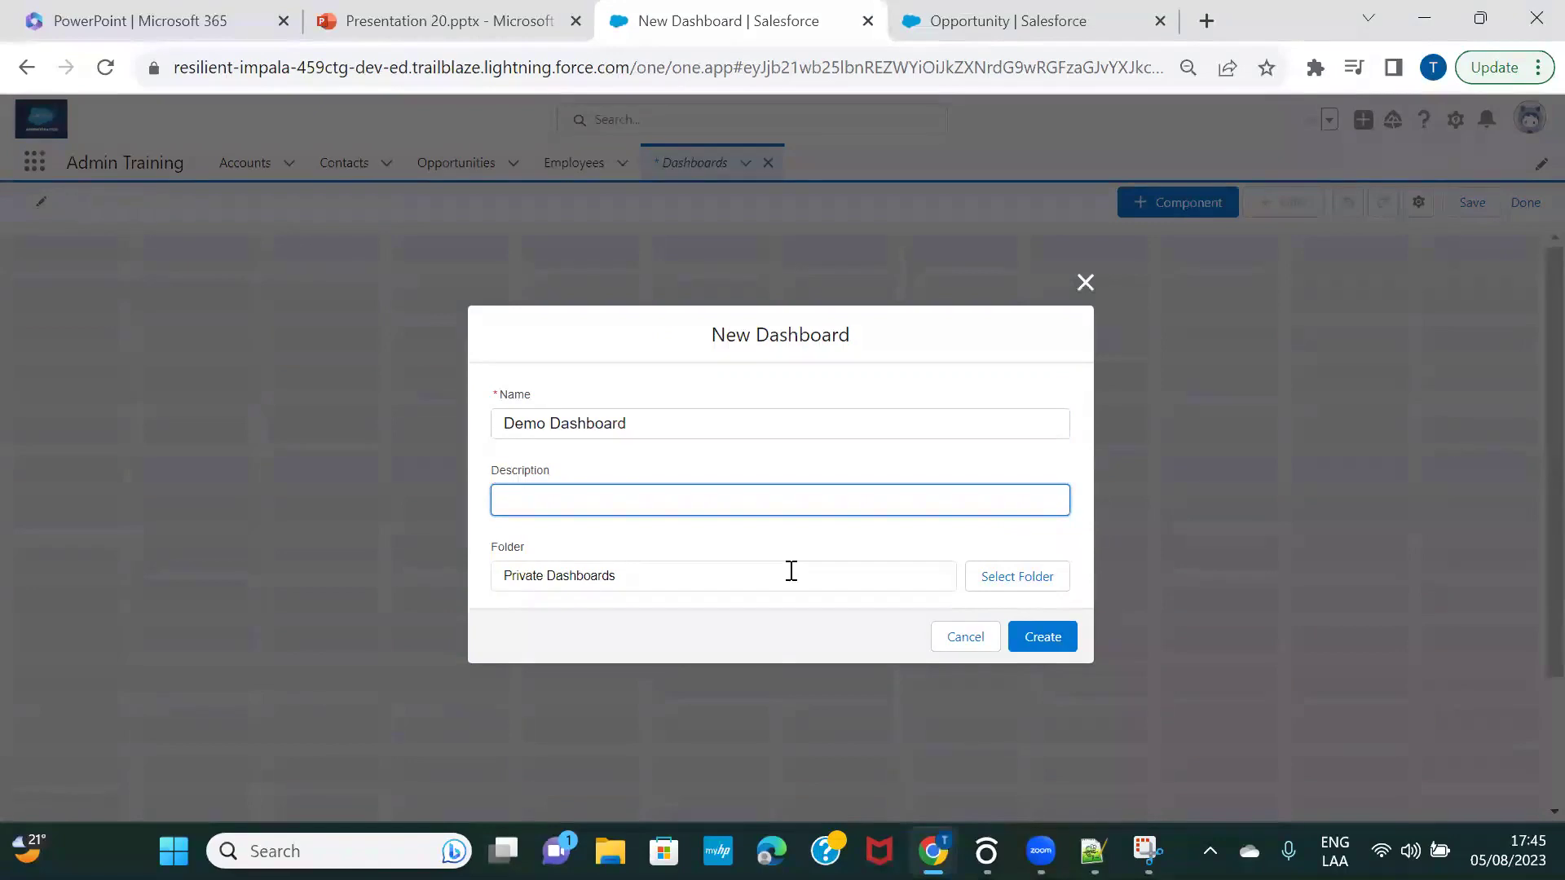
Start a new folder for the dashboard and label it "Account and Opportunity Dashboards".
click(1013, 577)
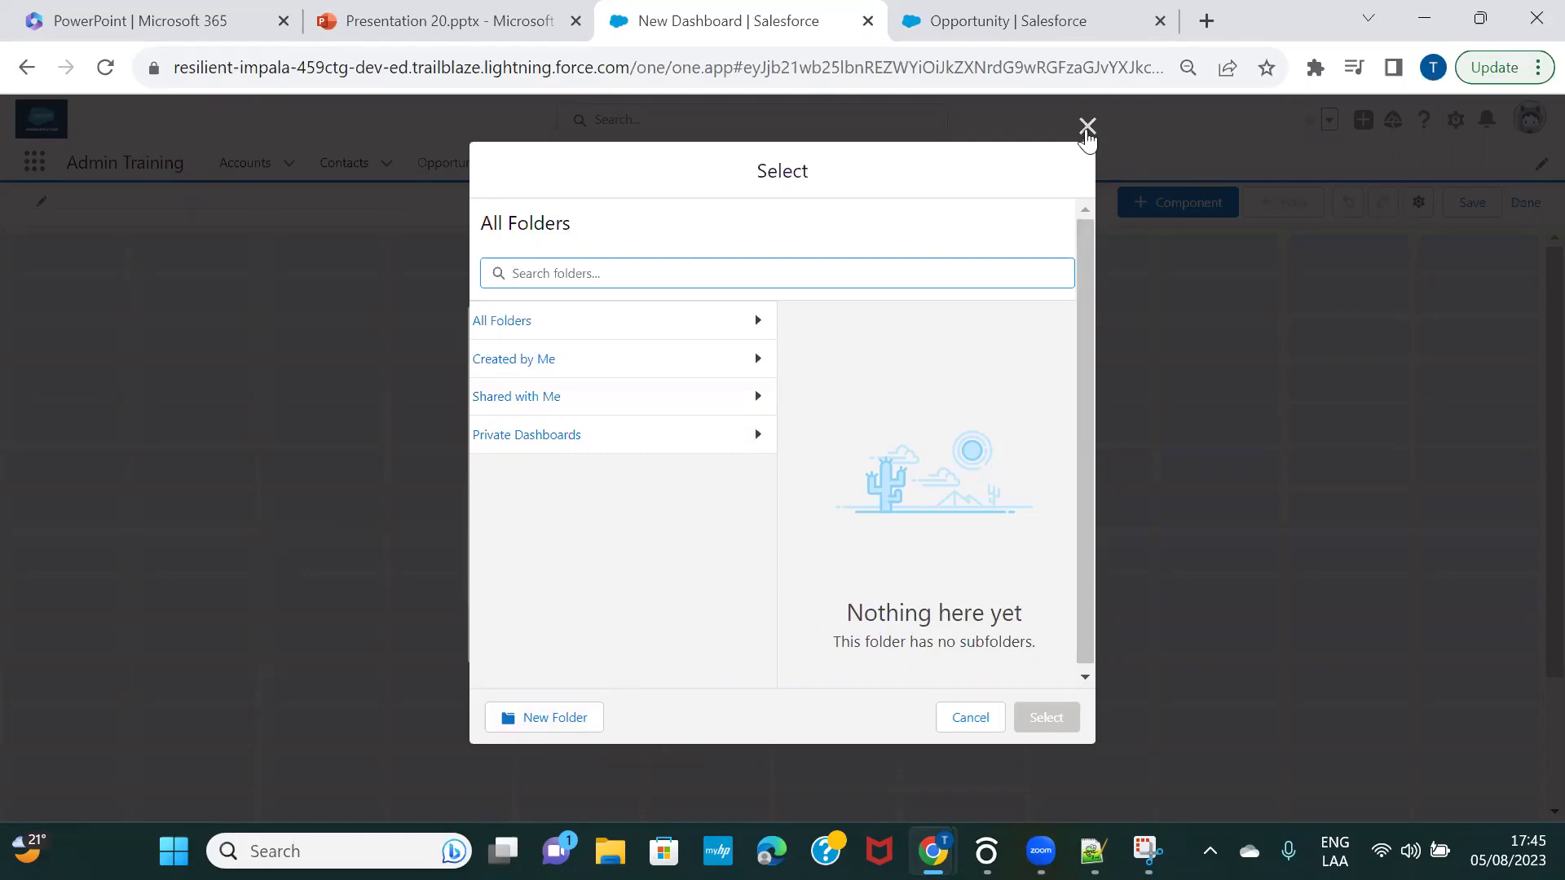
click(566, 718)
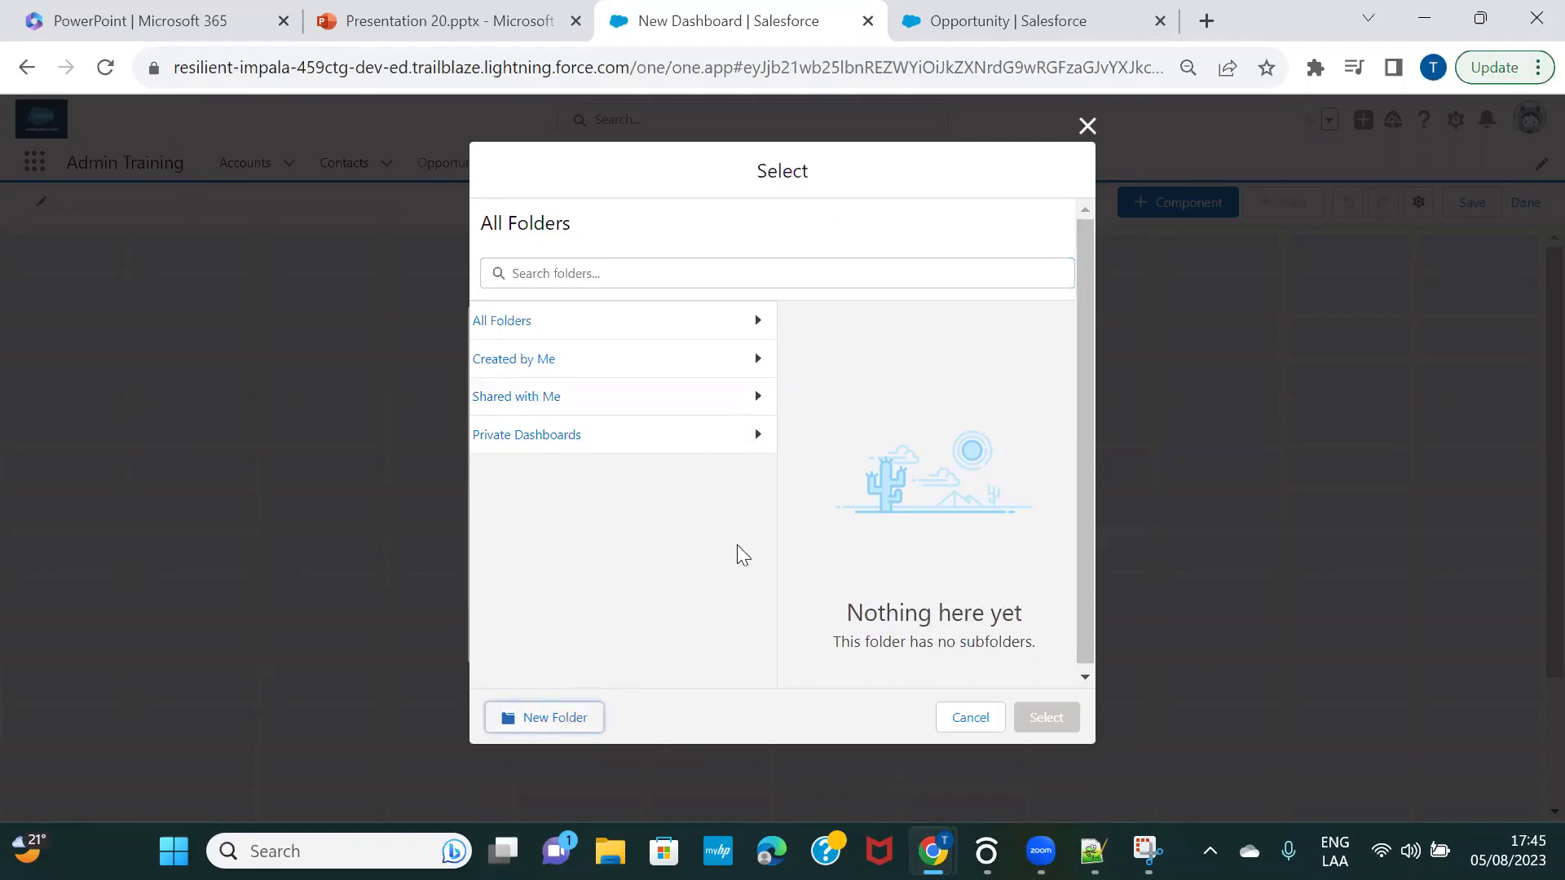
click(584, 715)
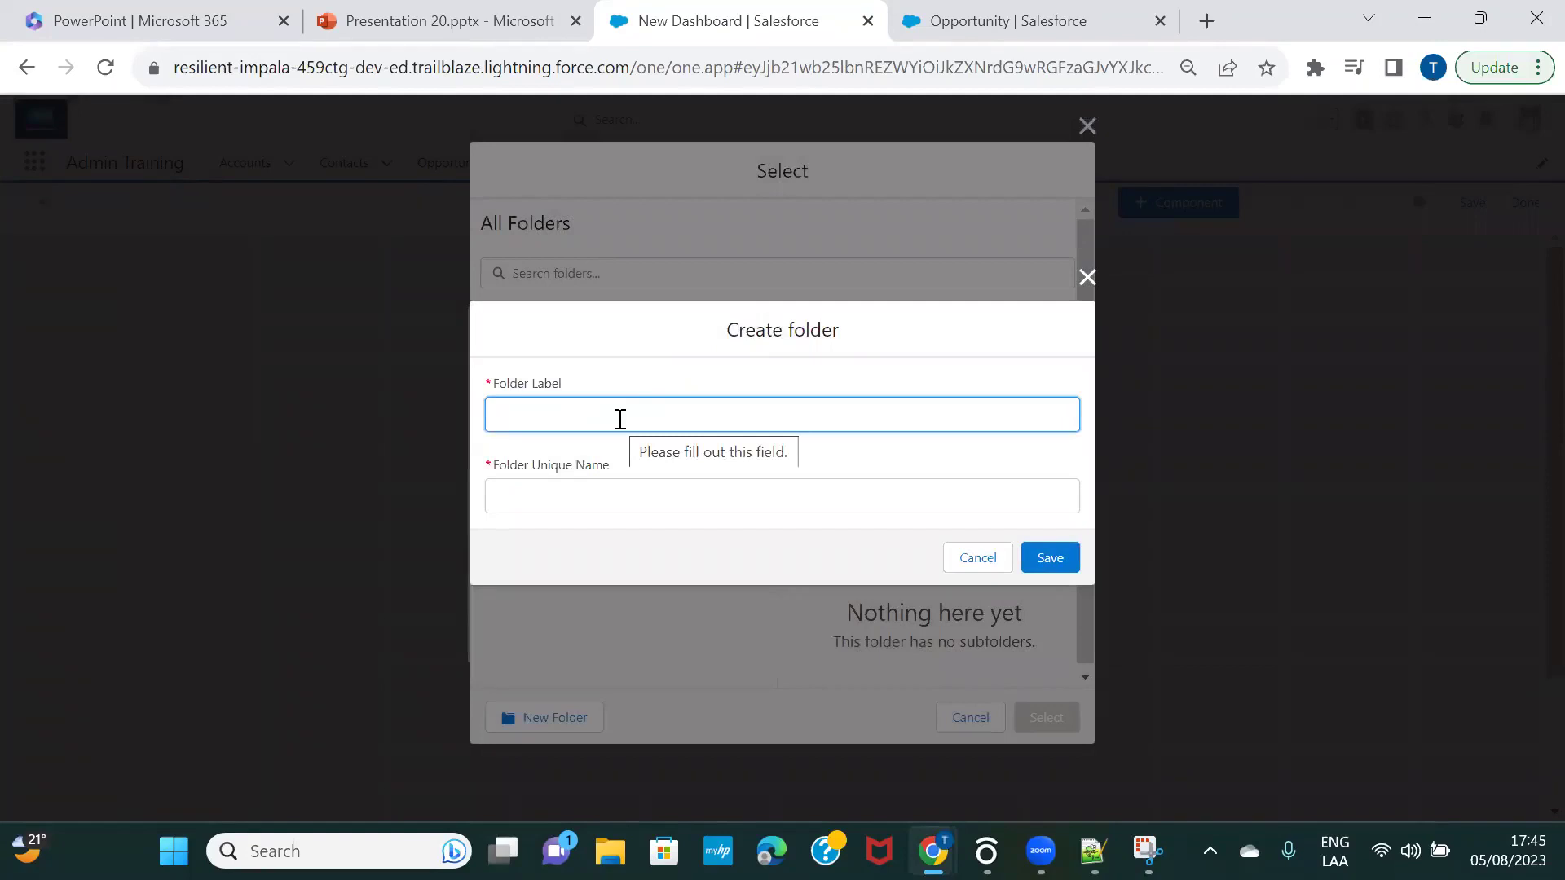
text(My)
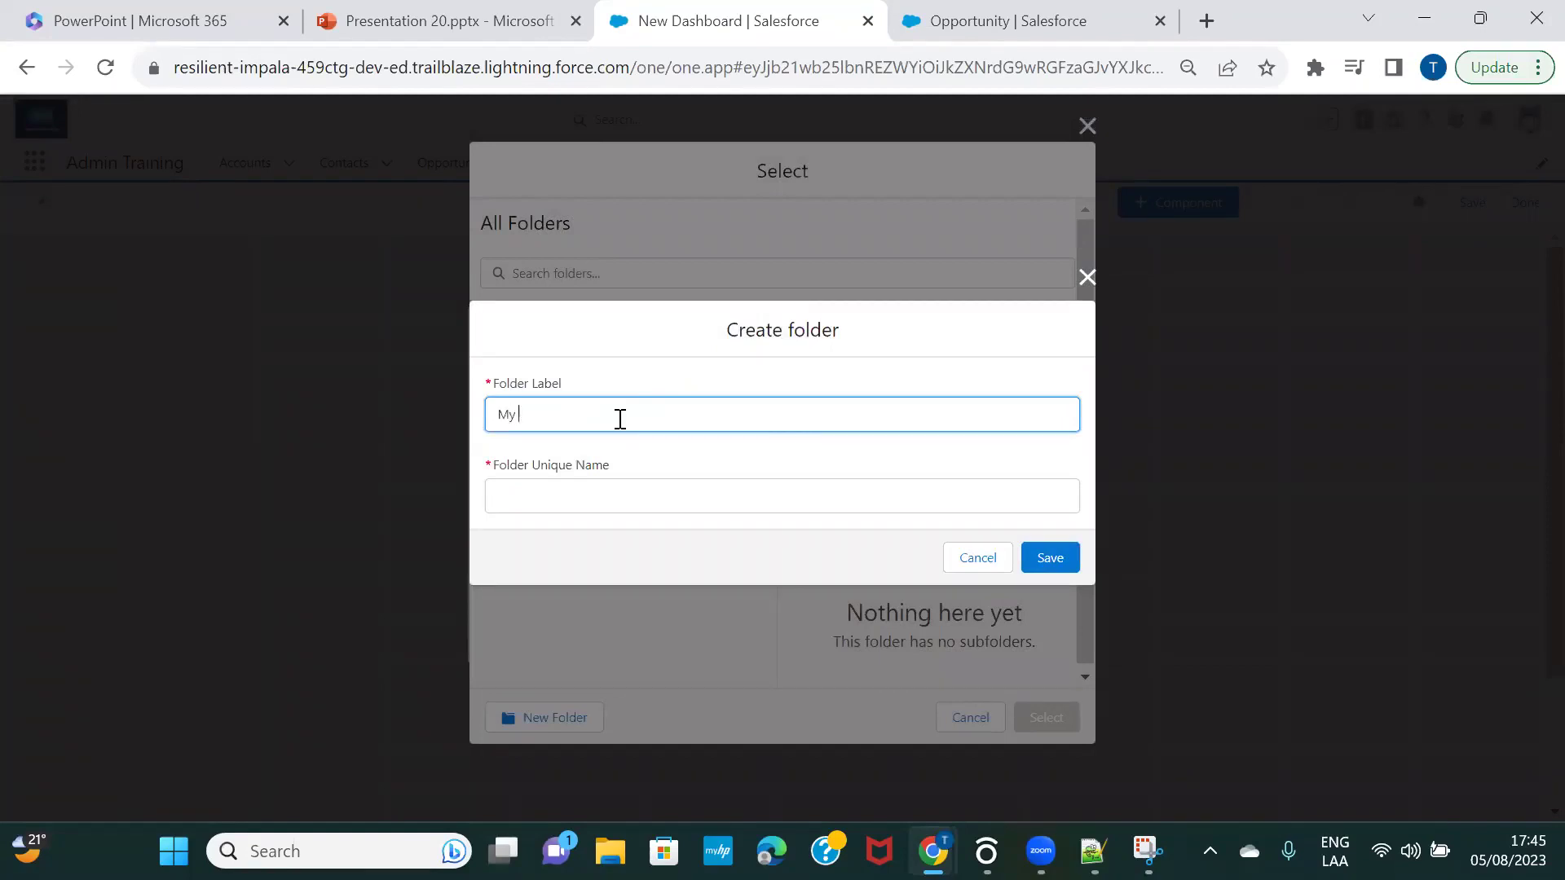
key(BackSpace)
key(BackSpace)
key(BackSpace)
text(Account D)
text(ashboards)
click(547, 414)
text(and Opportunity)
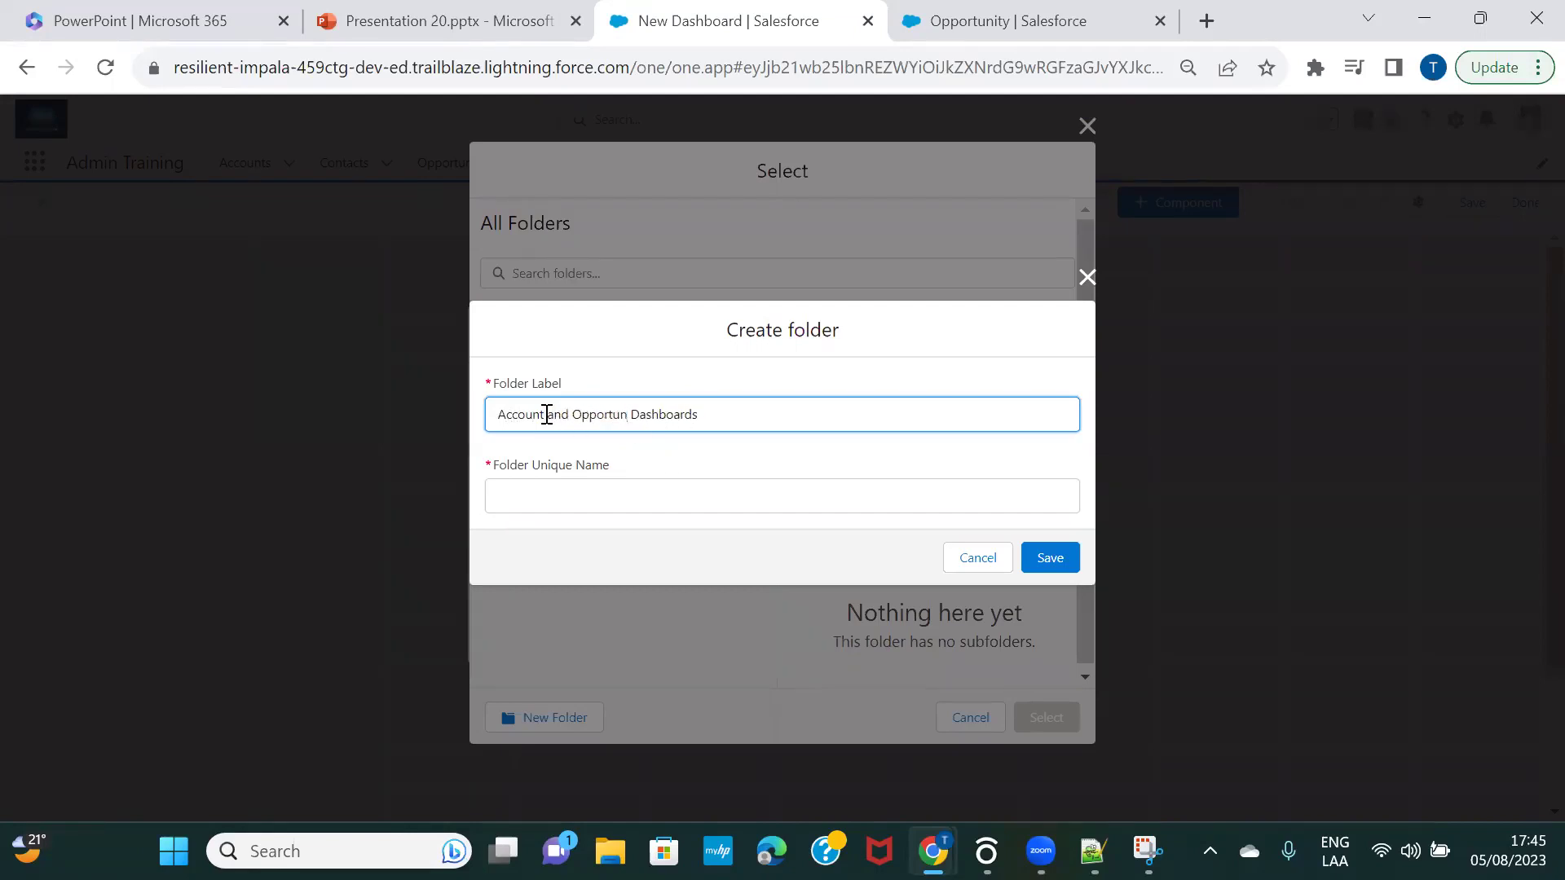
click(748, 410)
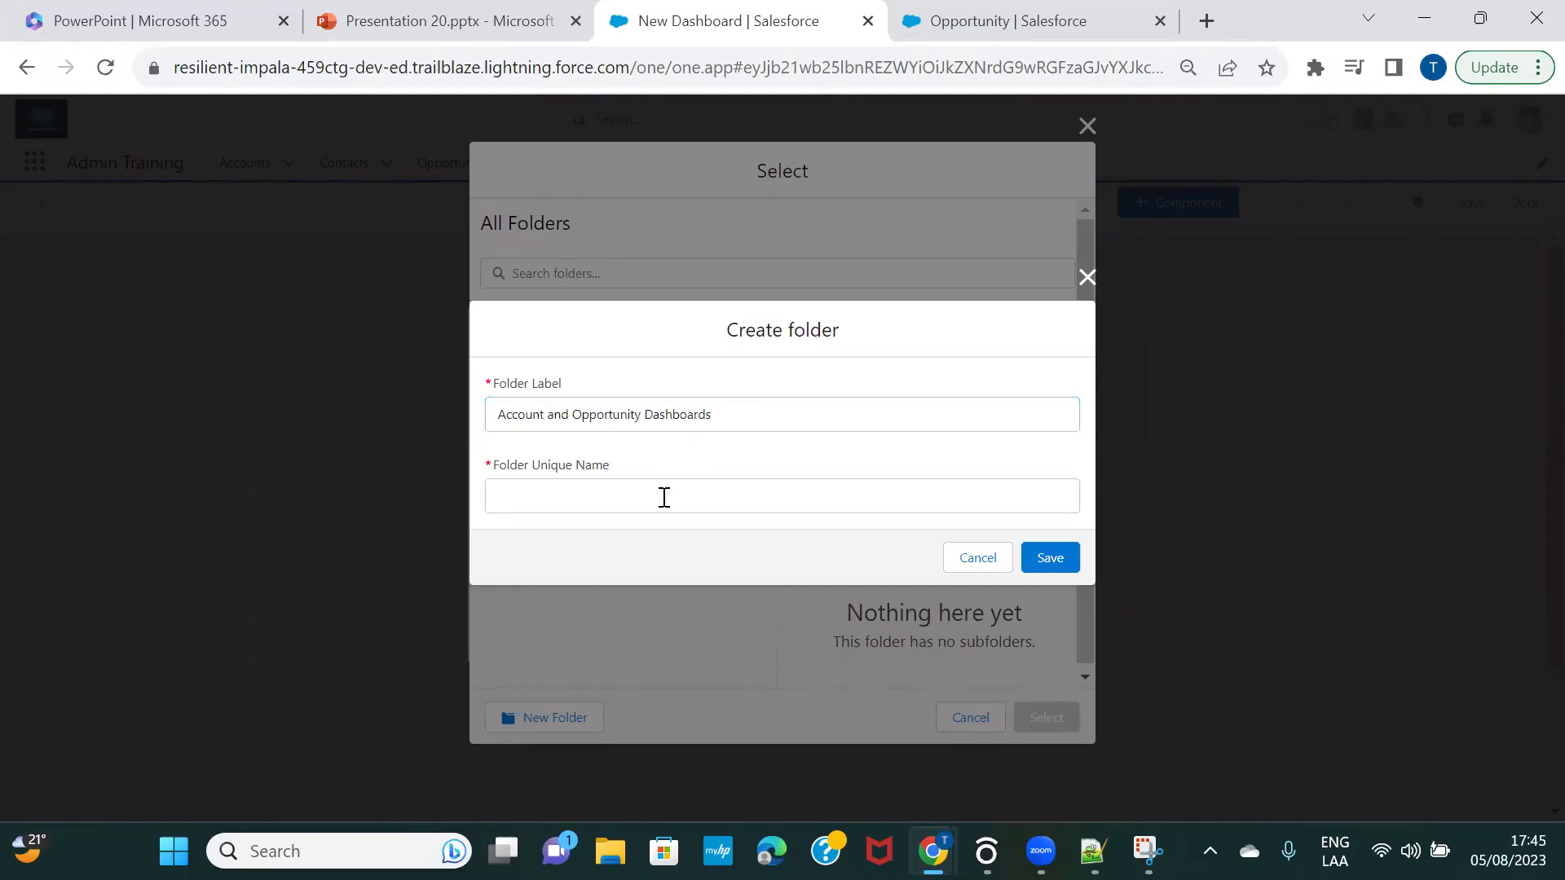
Save the Account and Opportunity Dashboards folder with its unique name filled in and create the dashboard in it.
click(604, 503)
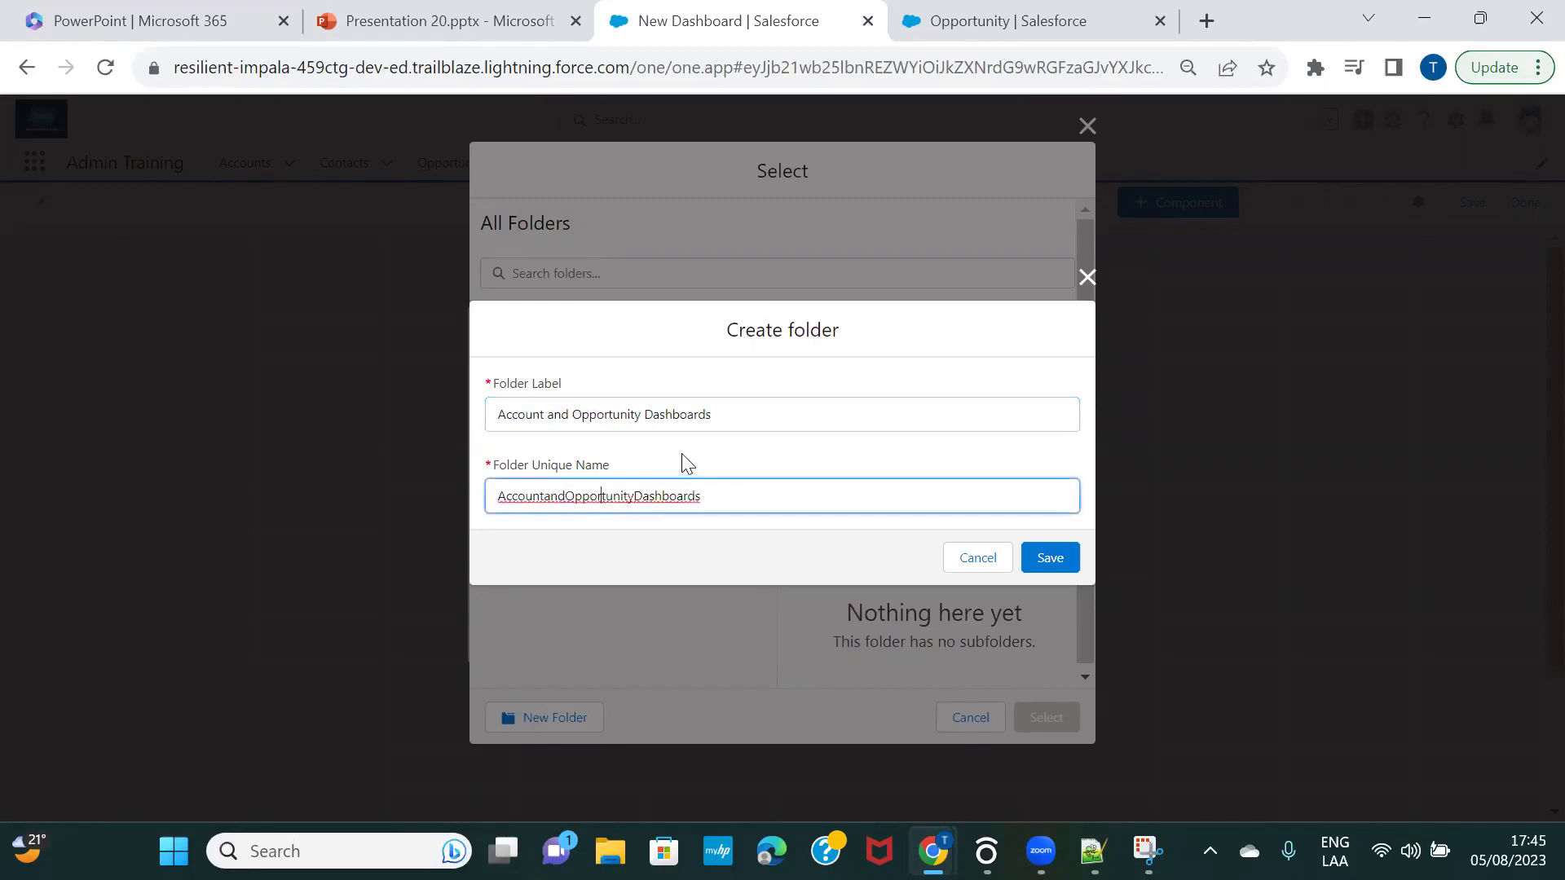
click(1051, 559)
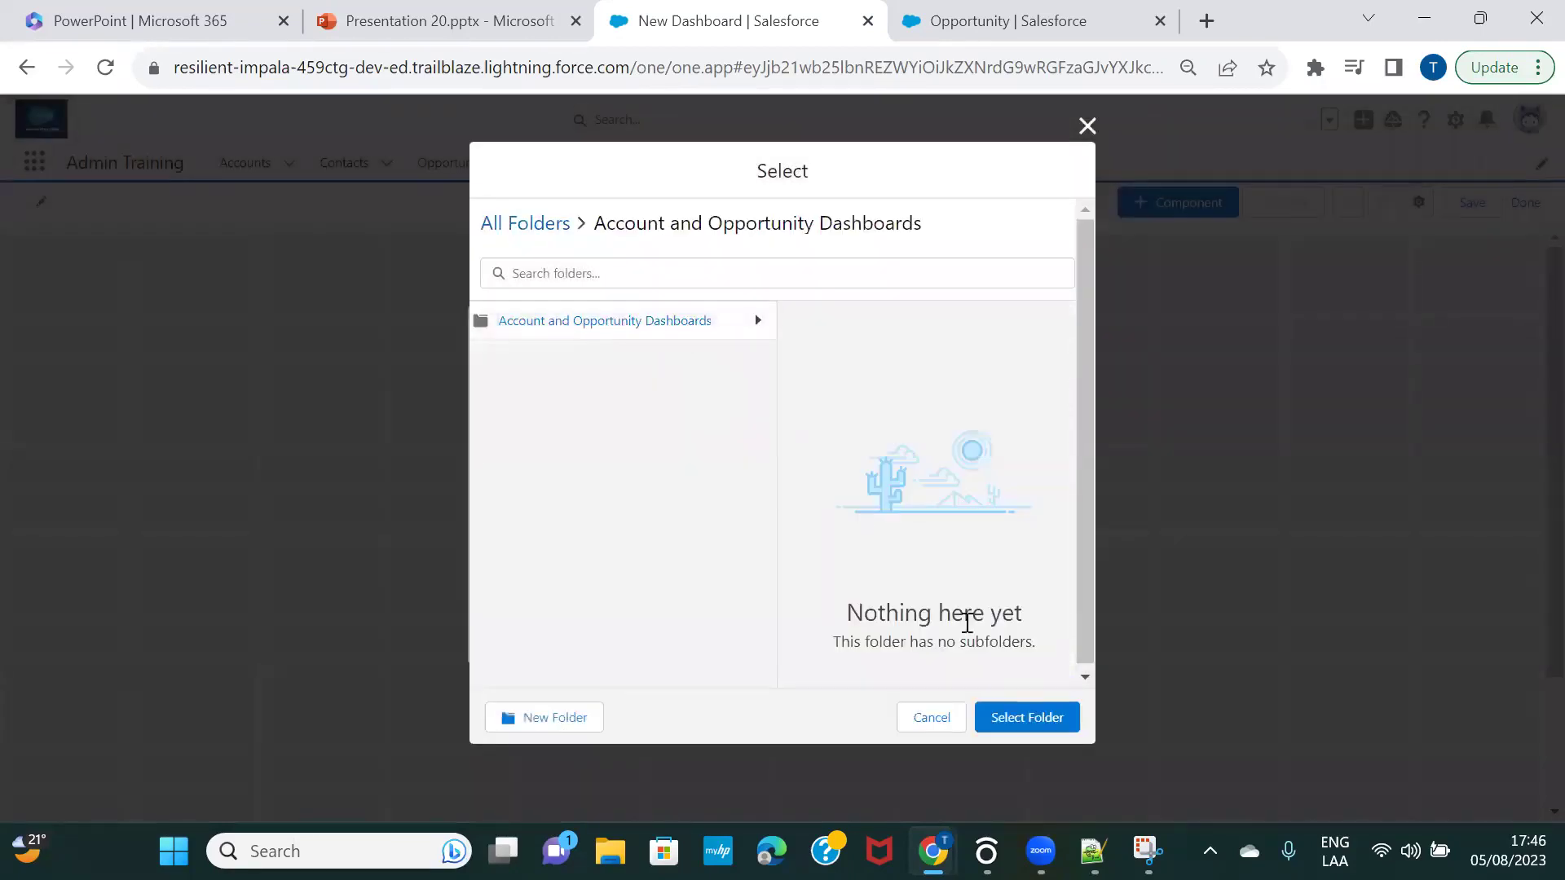
click(1039, 724)
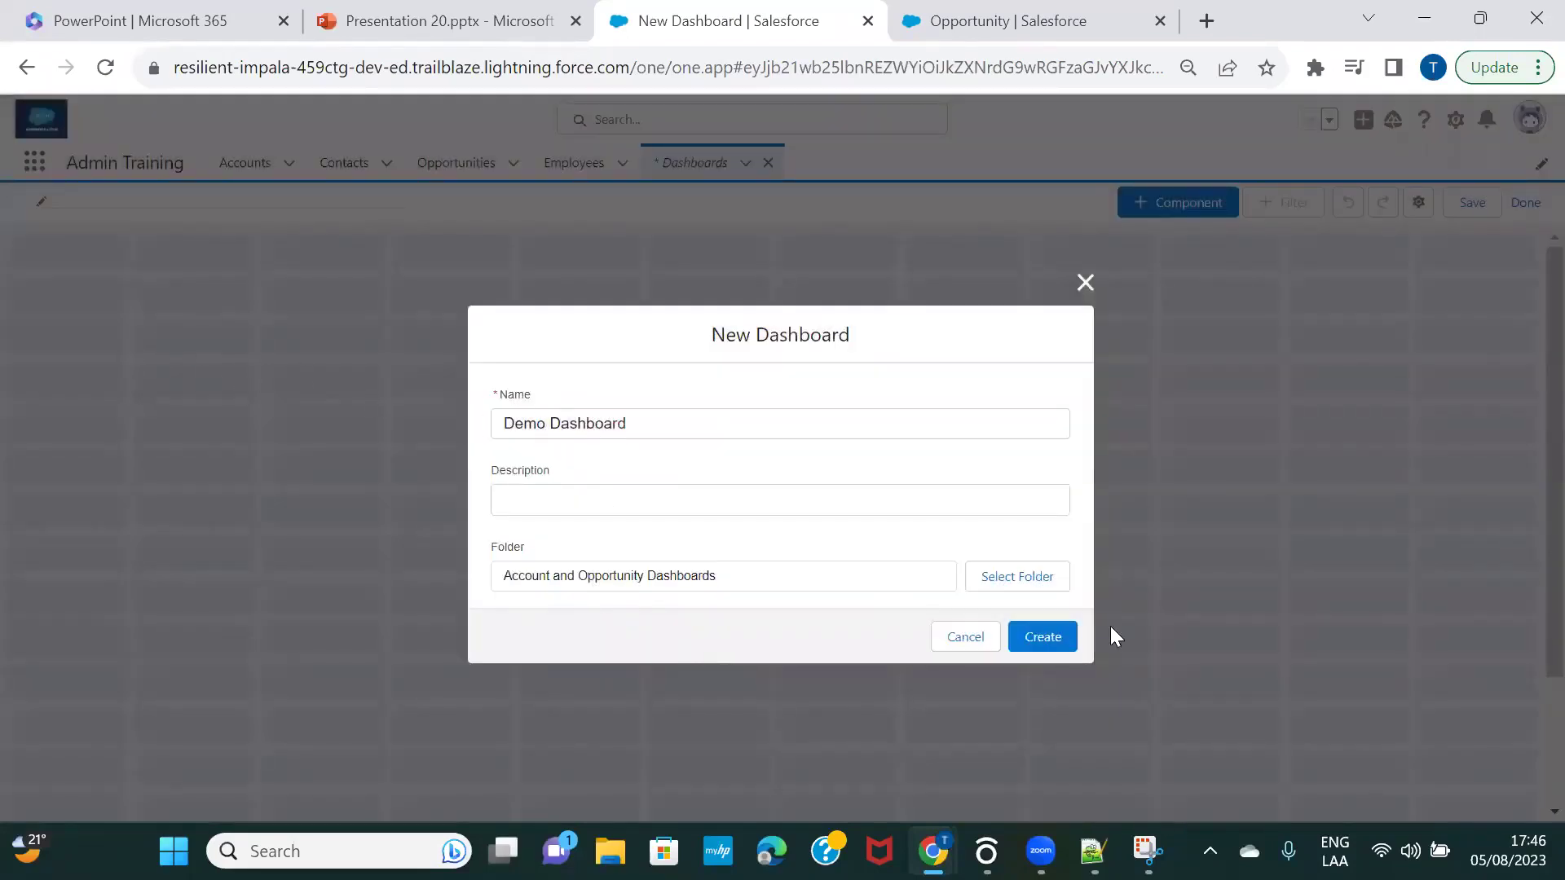
click(1047, 639)
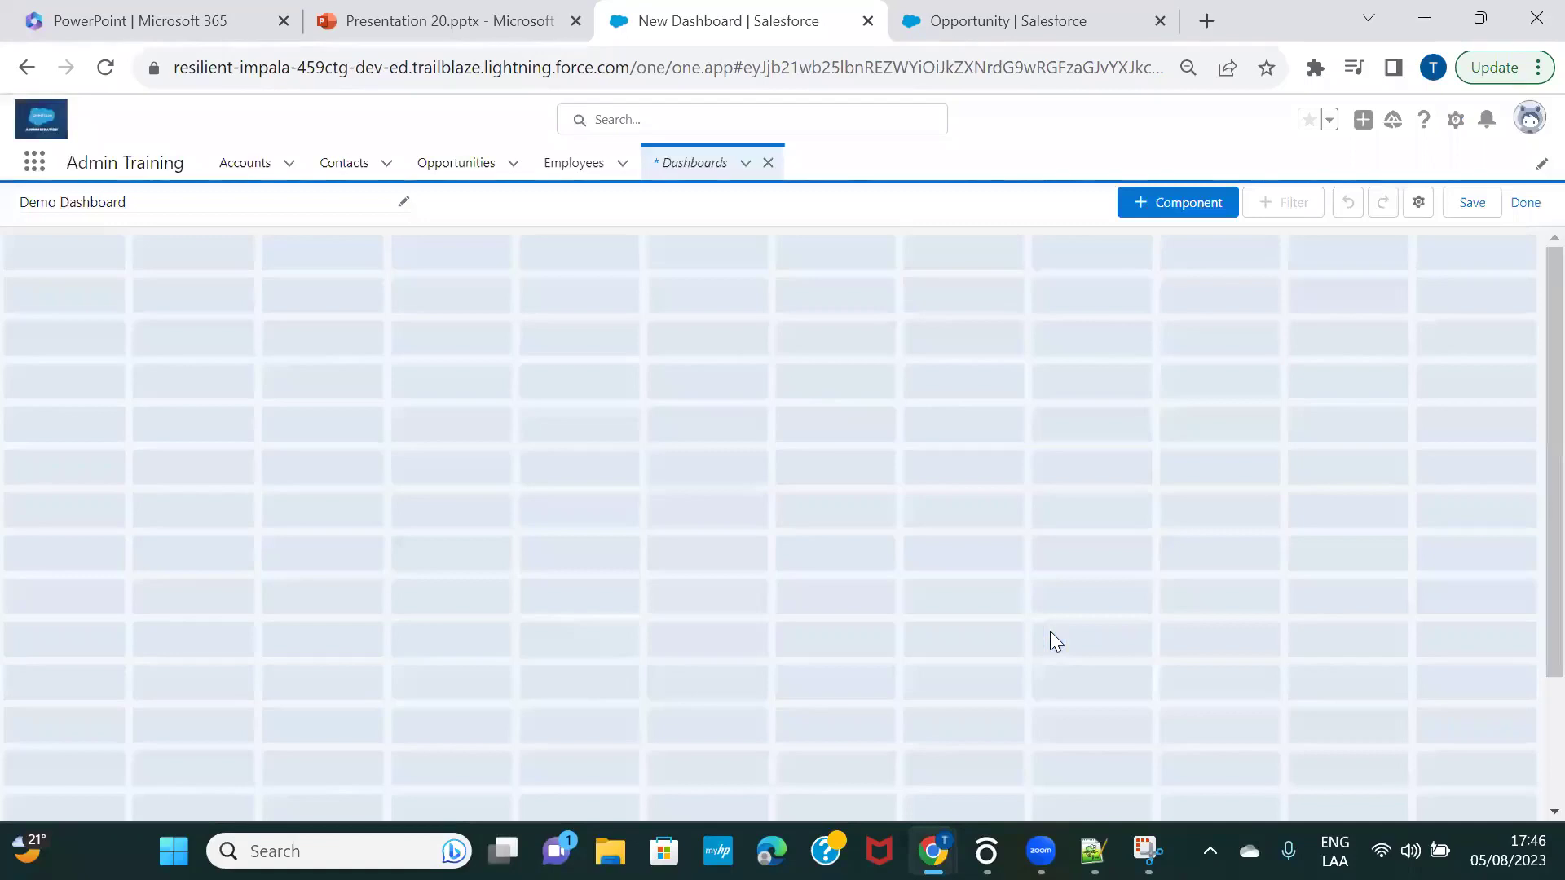
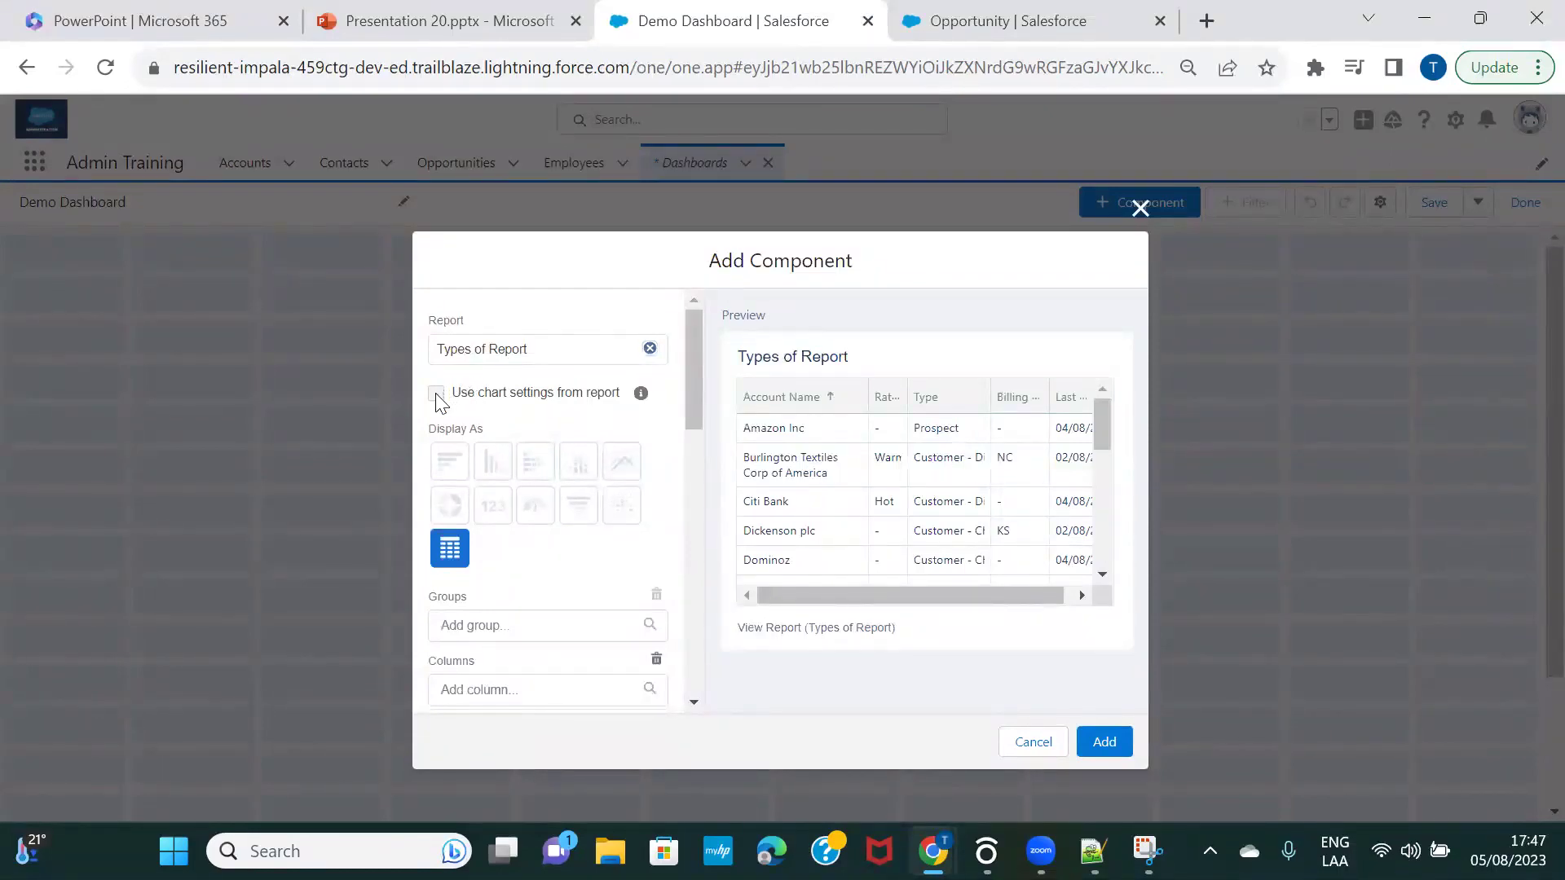
Review the table component's settings for Types of Report and add it to the dashboard.
scroll(522, 558, down, 2)
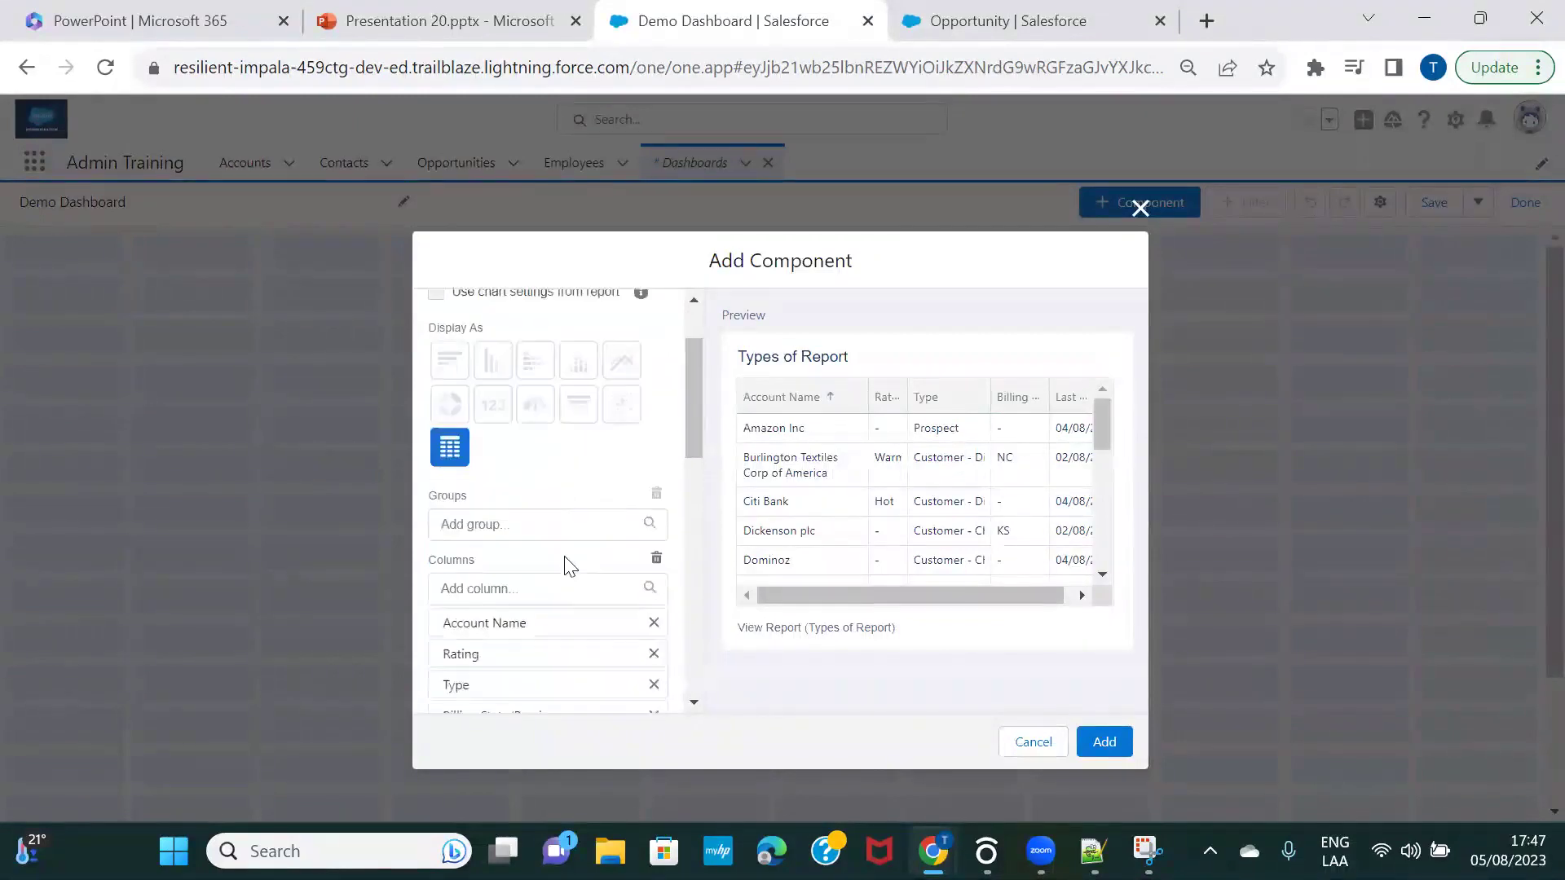
scroll(568, 565, down, 1)
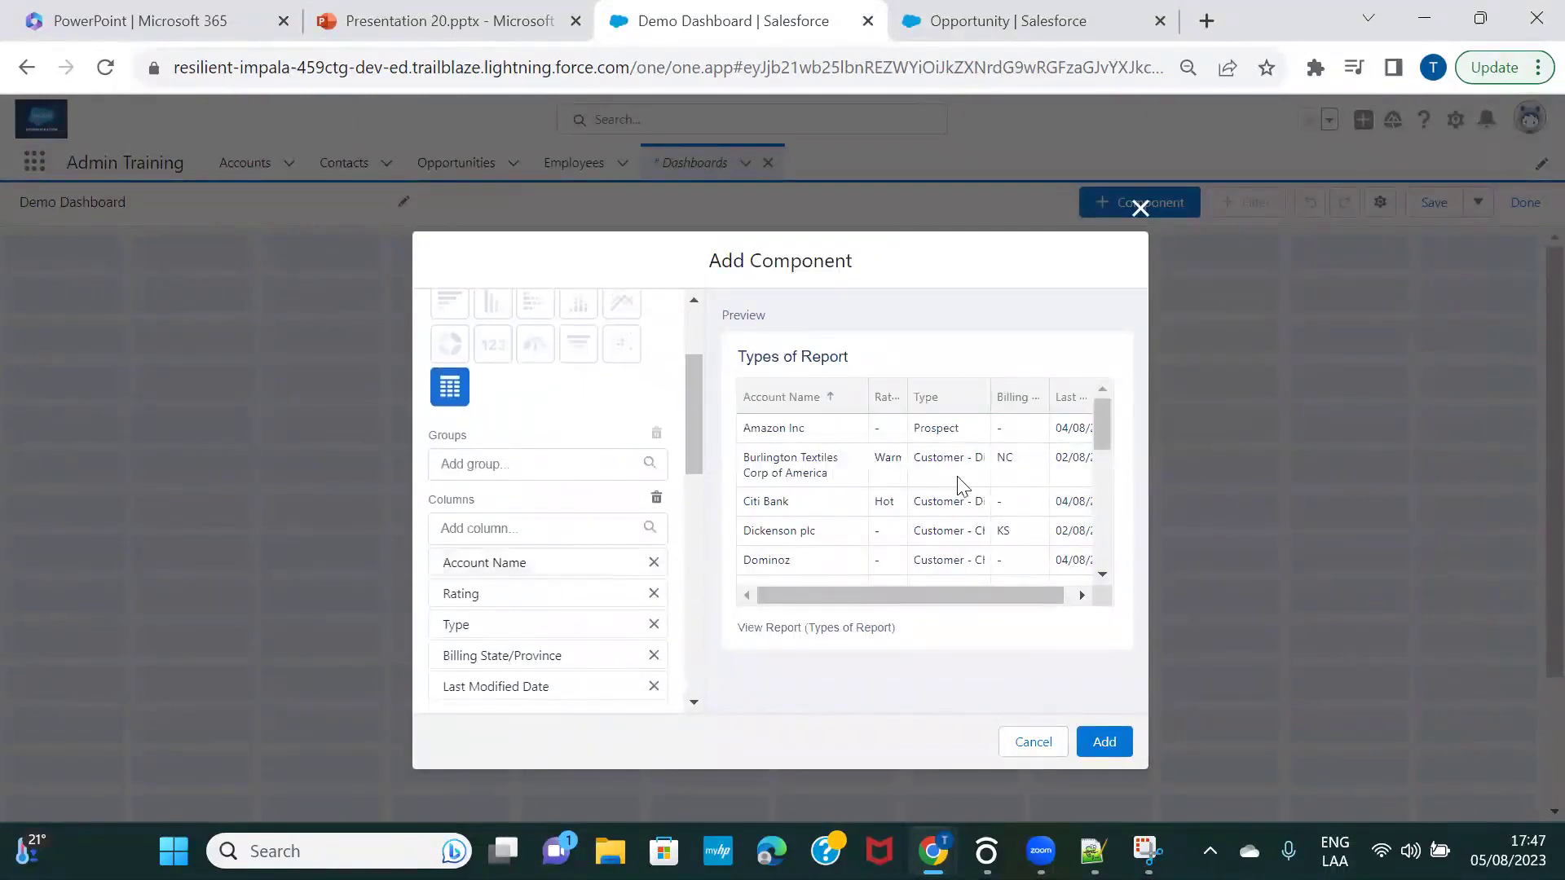
scroll(521, 500, down, 8)
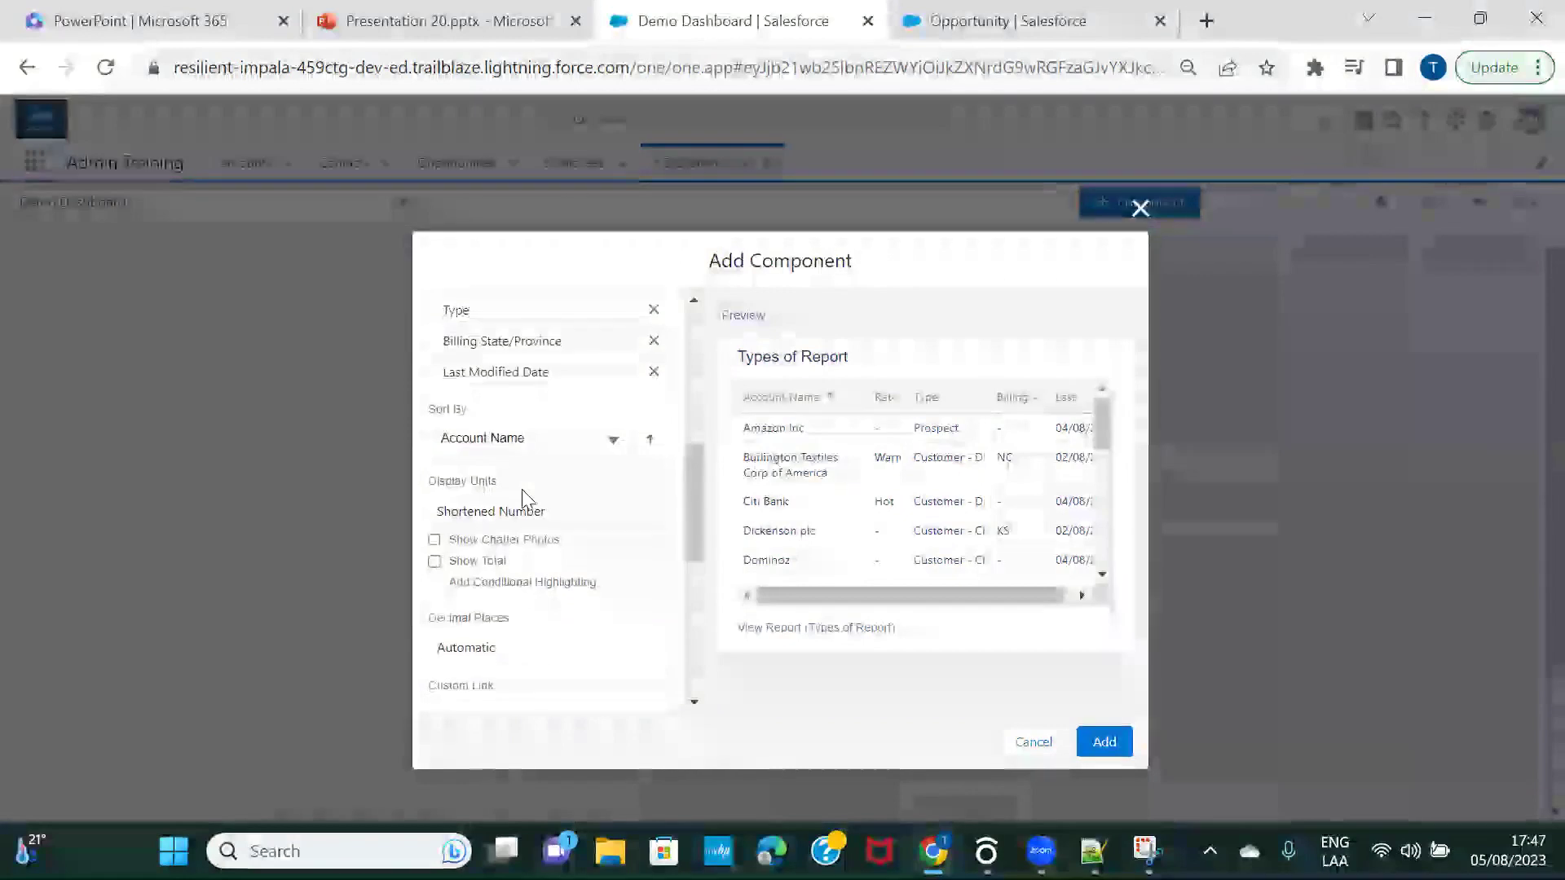
click(1100, 742)
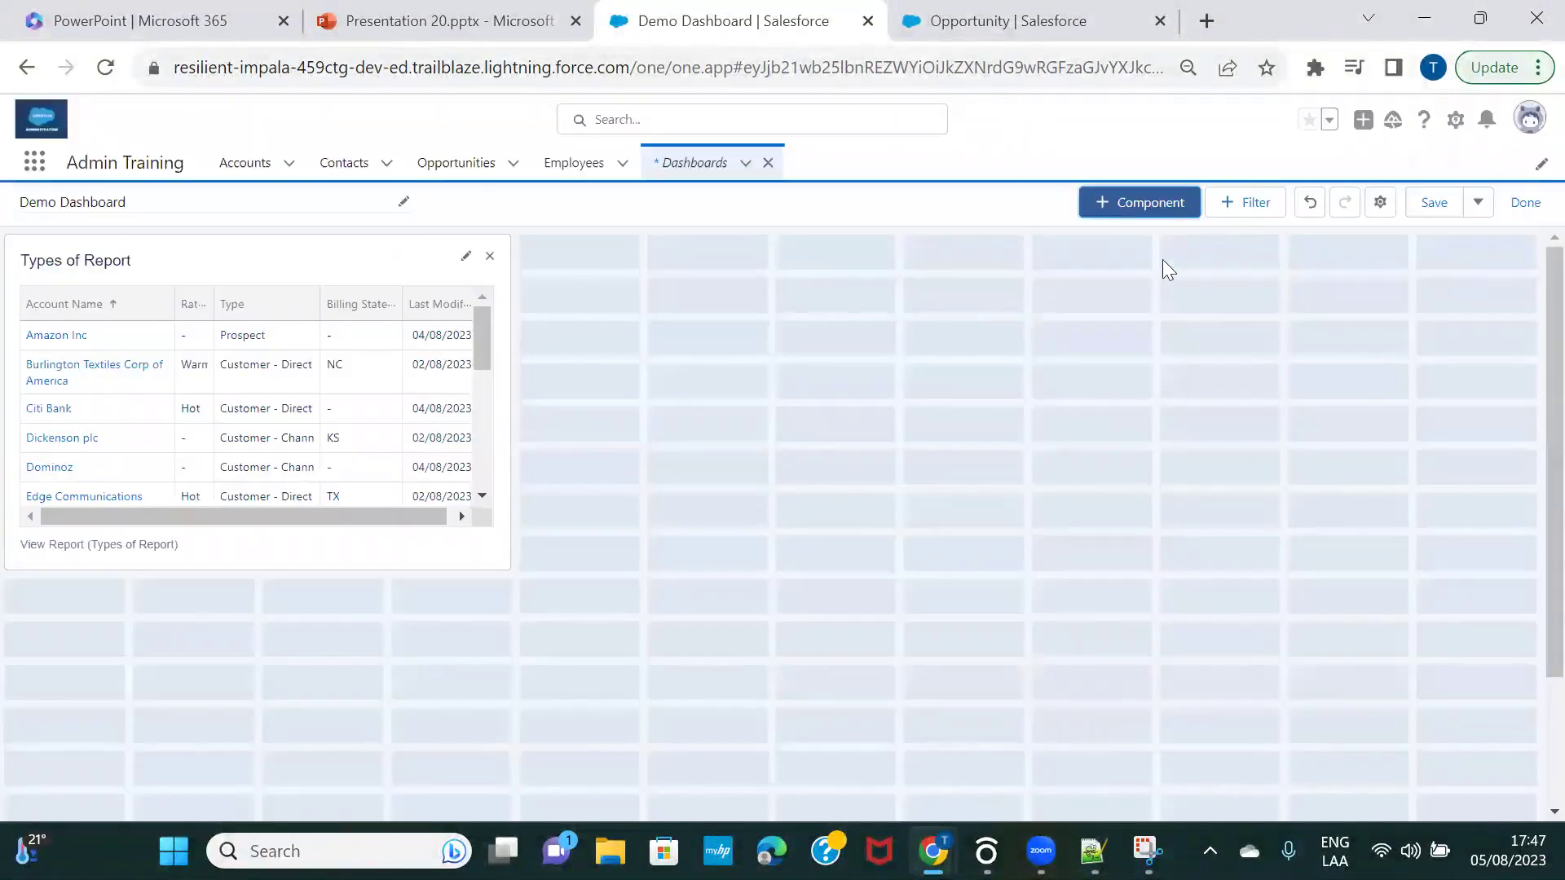
Start another dashboard component using the recent report "test repor" as its source.
click(1128, 207)
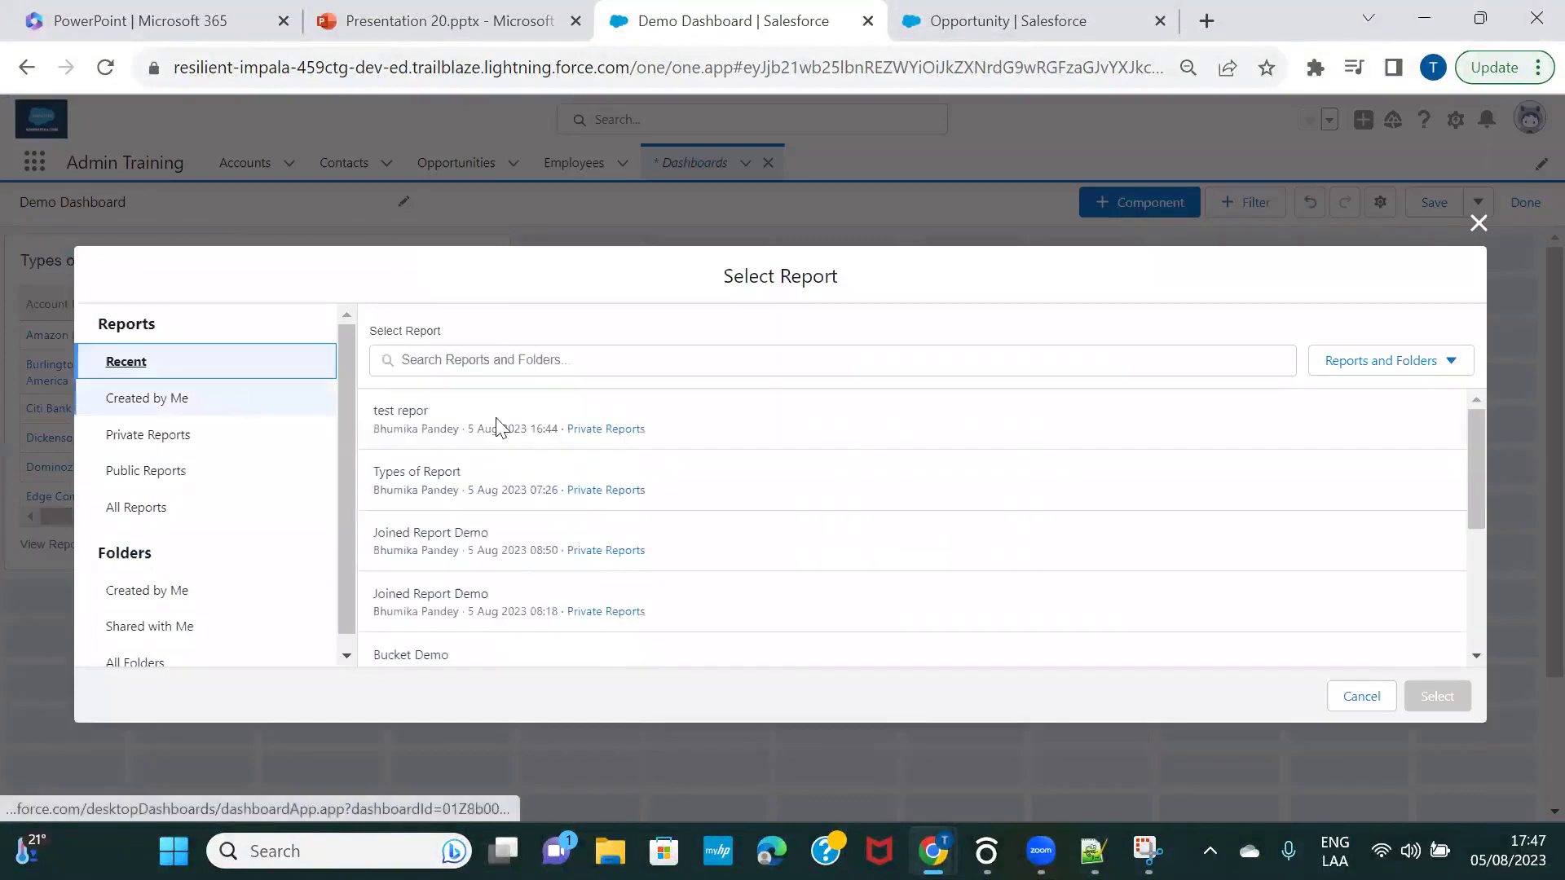
scroll(624, 456, down, 1)
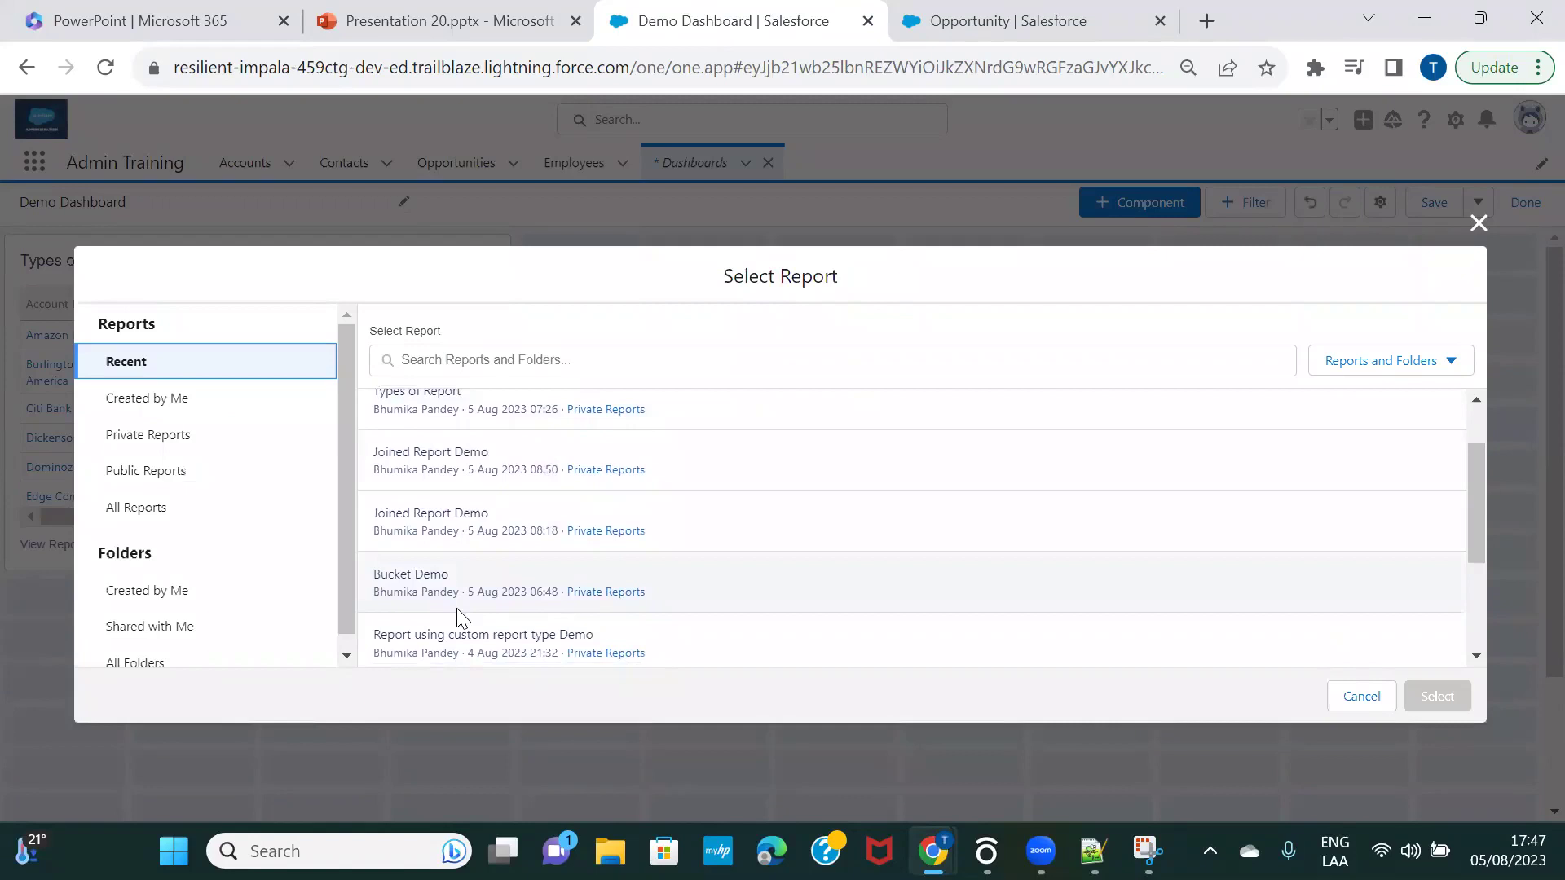
scroll(483, 424, up, 1)
click(430, 405)
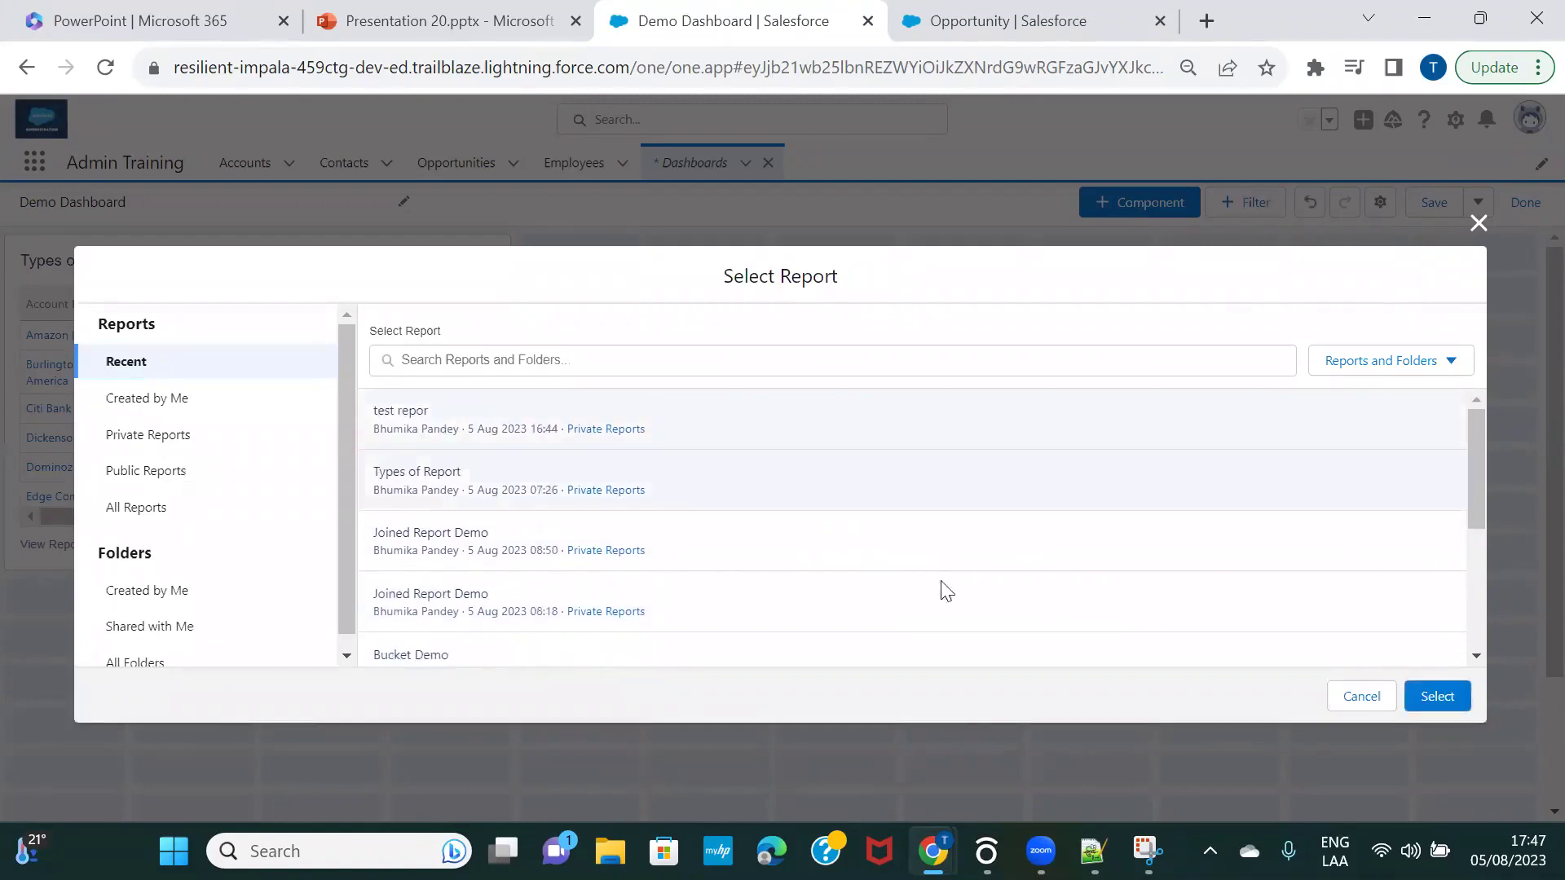
click(1436, 697)
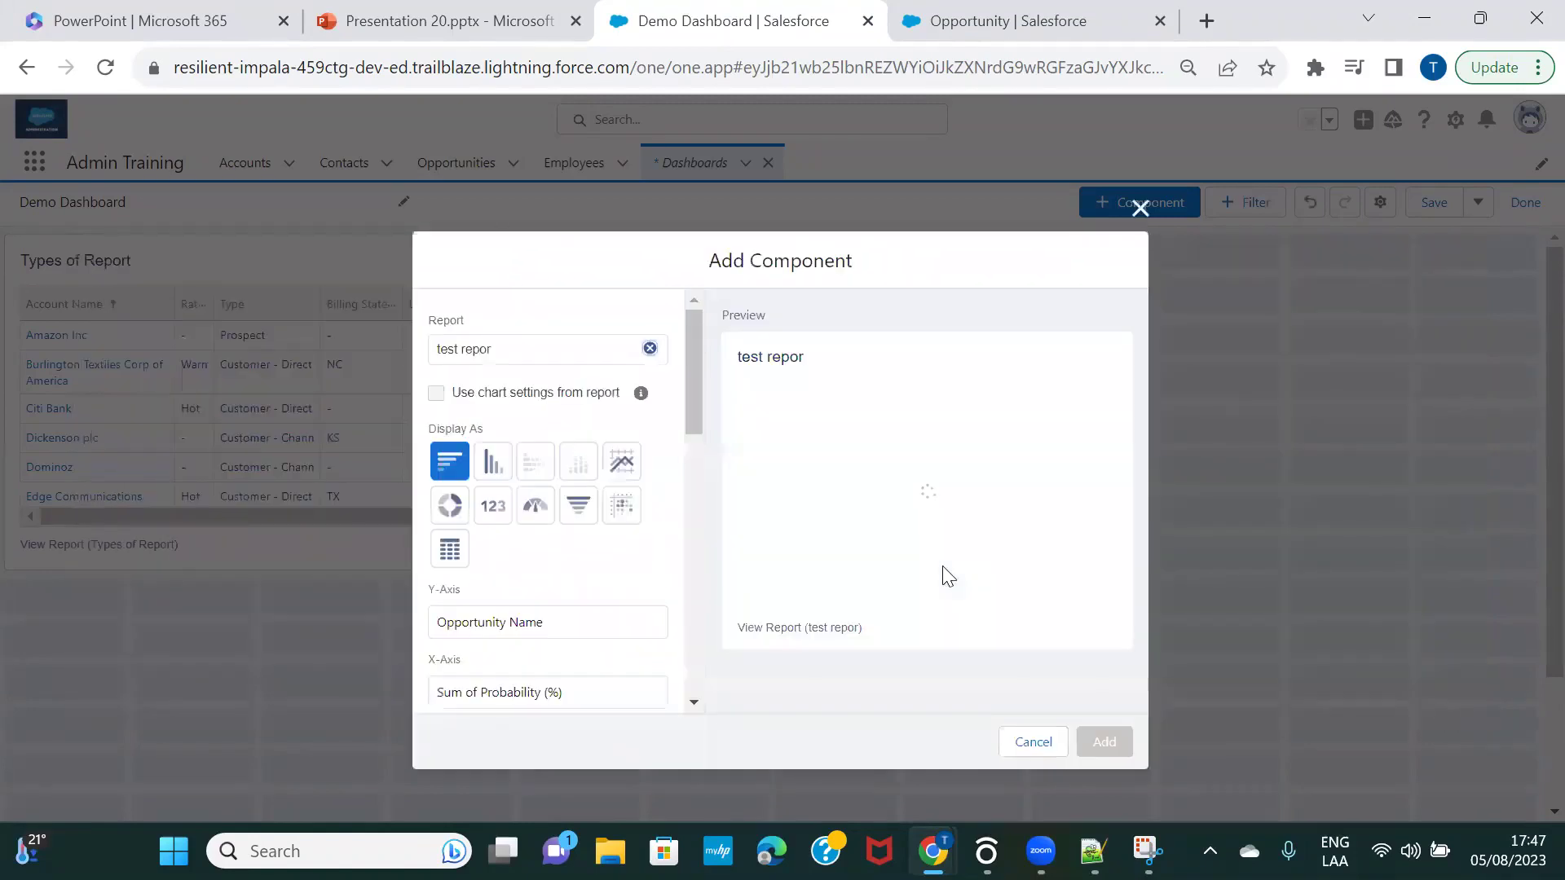
Display the test repor component as a donut chart after trying the column and gauge displays, and add it to the dashboard.
click(494, 464)
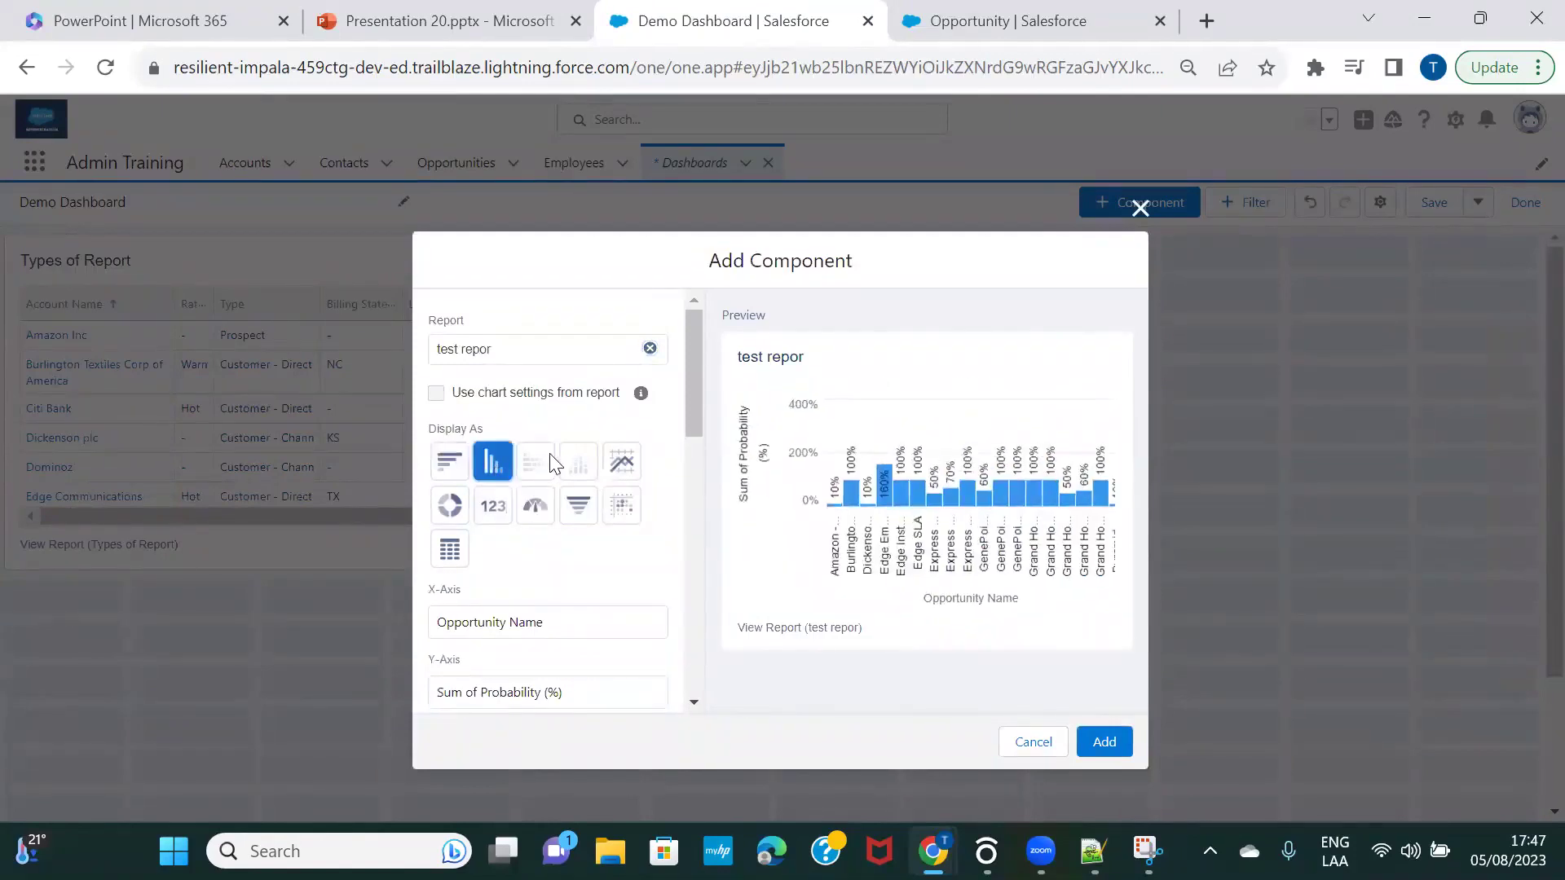
click(527, 510)
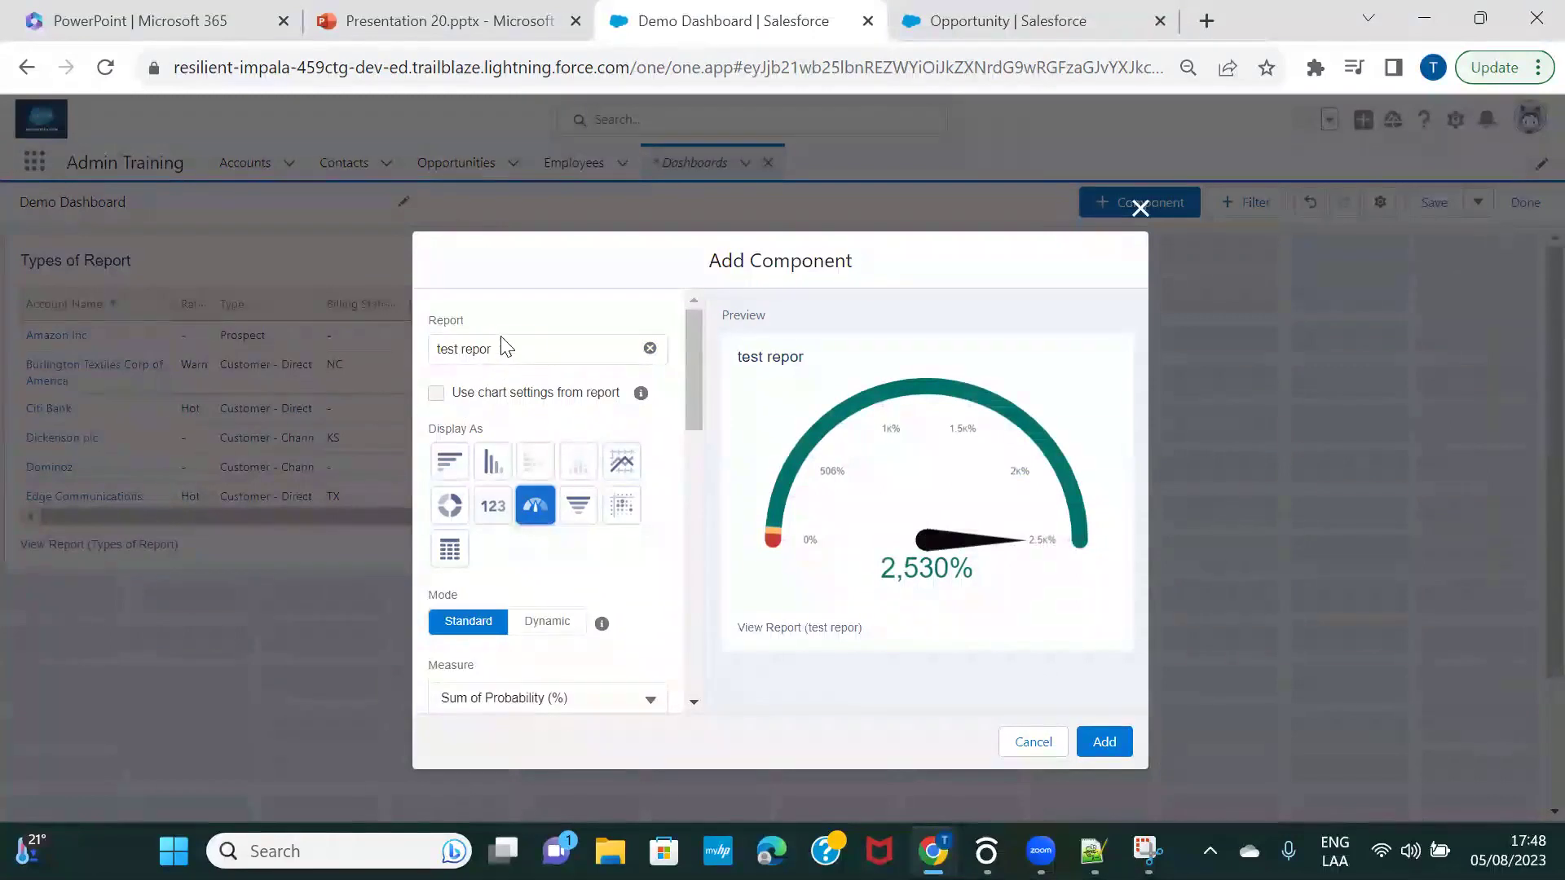
click(450, 504)
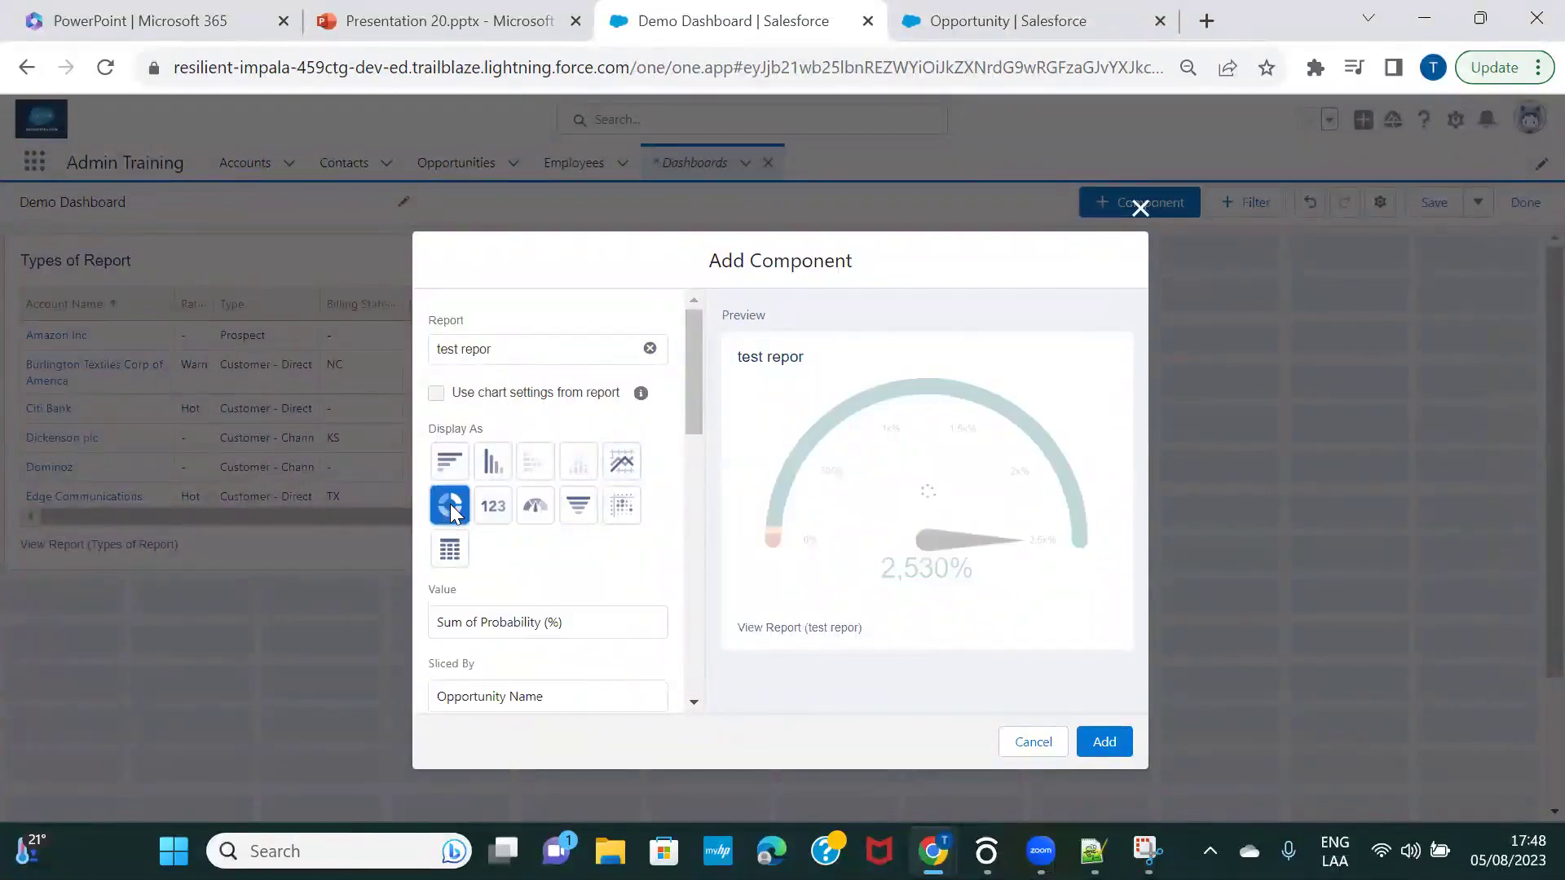
click(1113, 744)
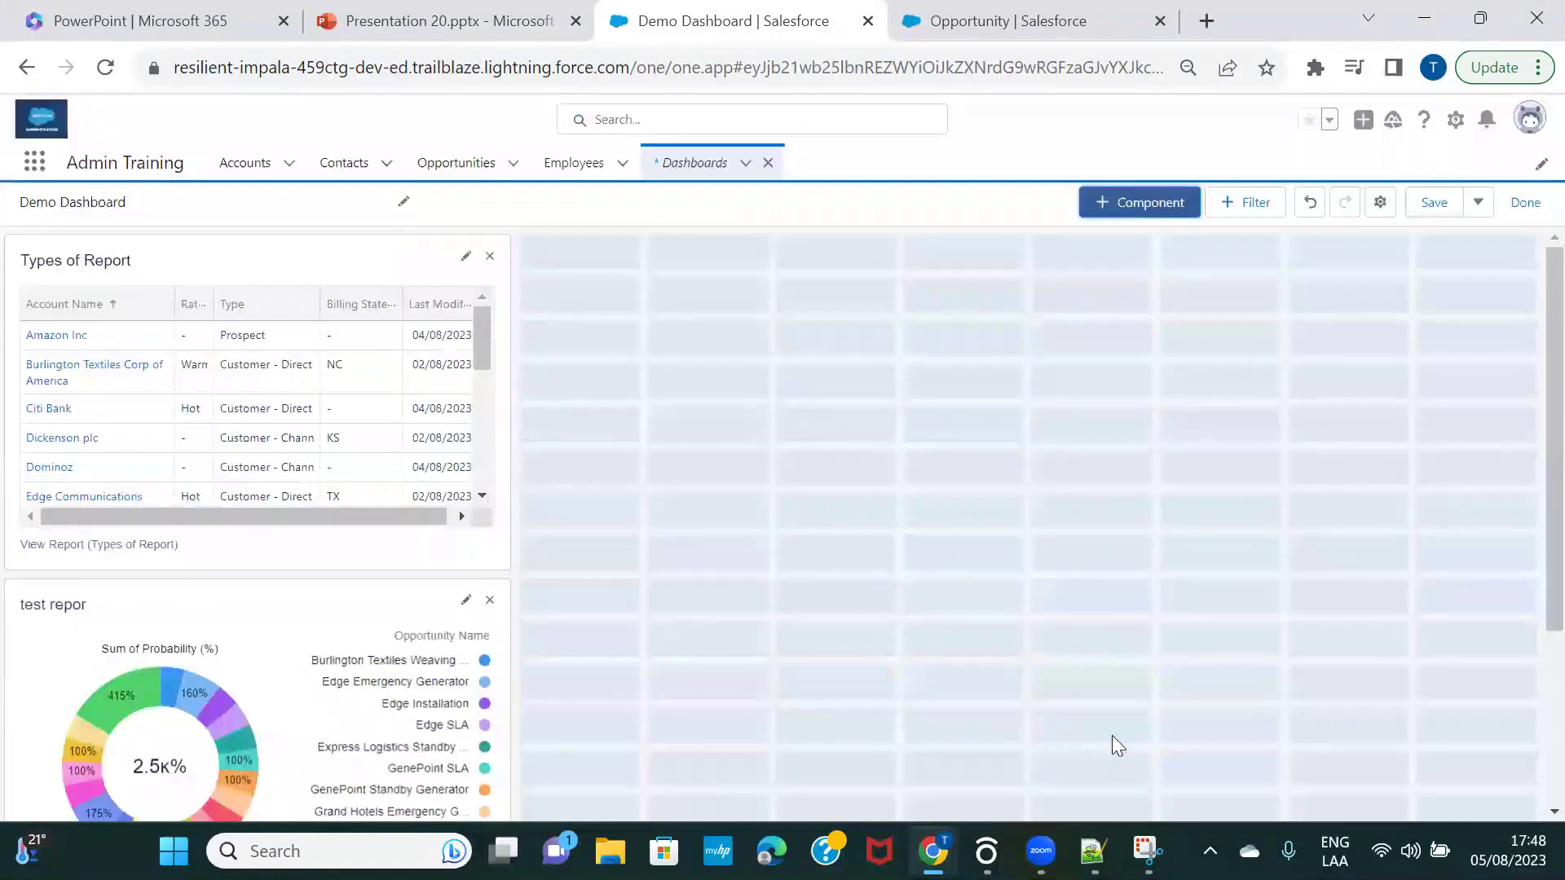
scroll(269, 616, down, 2)
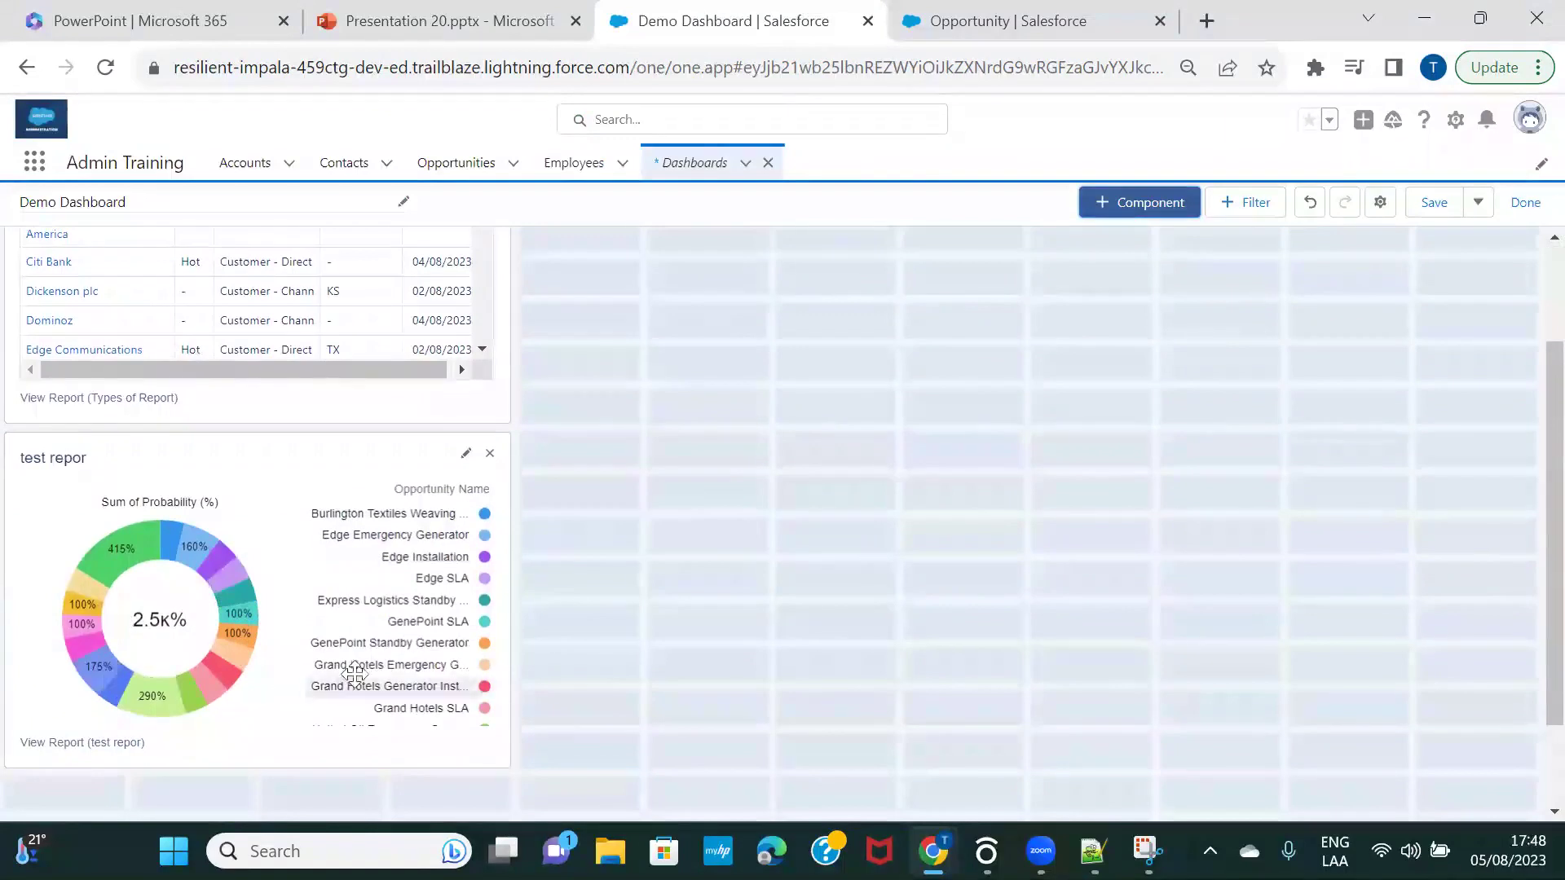
scroll(603, 546, up, 2)
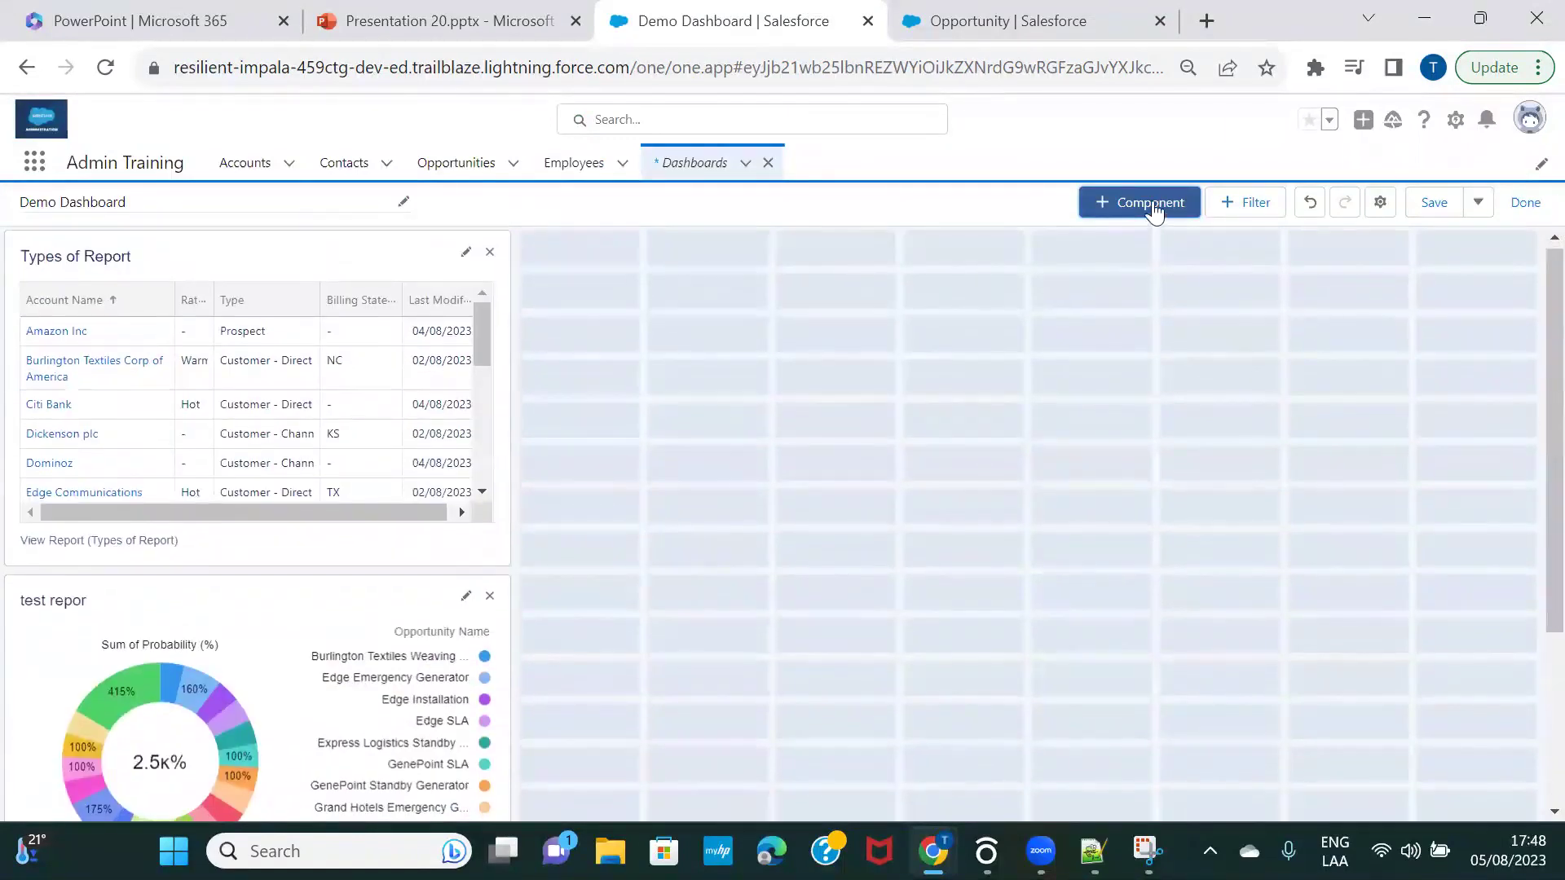
Start a new dashboard component using the Joined Report Demo report dated 5 Aug 2023 08:50 as its source.
click(1150, 202)
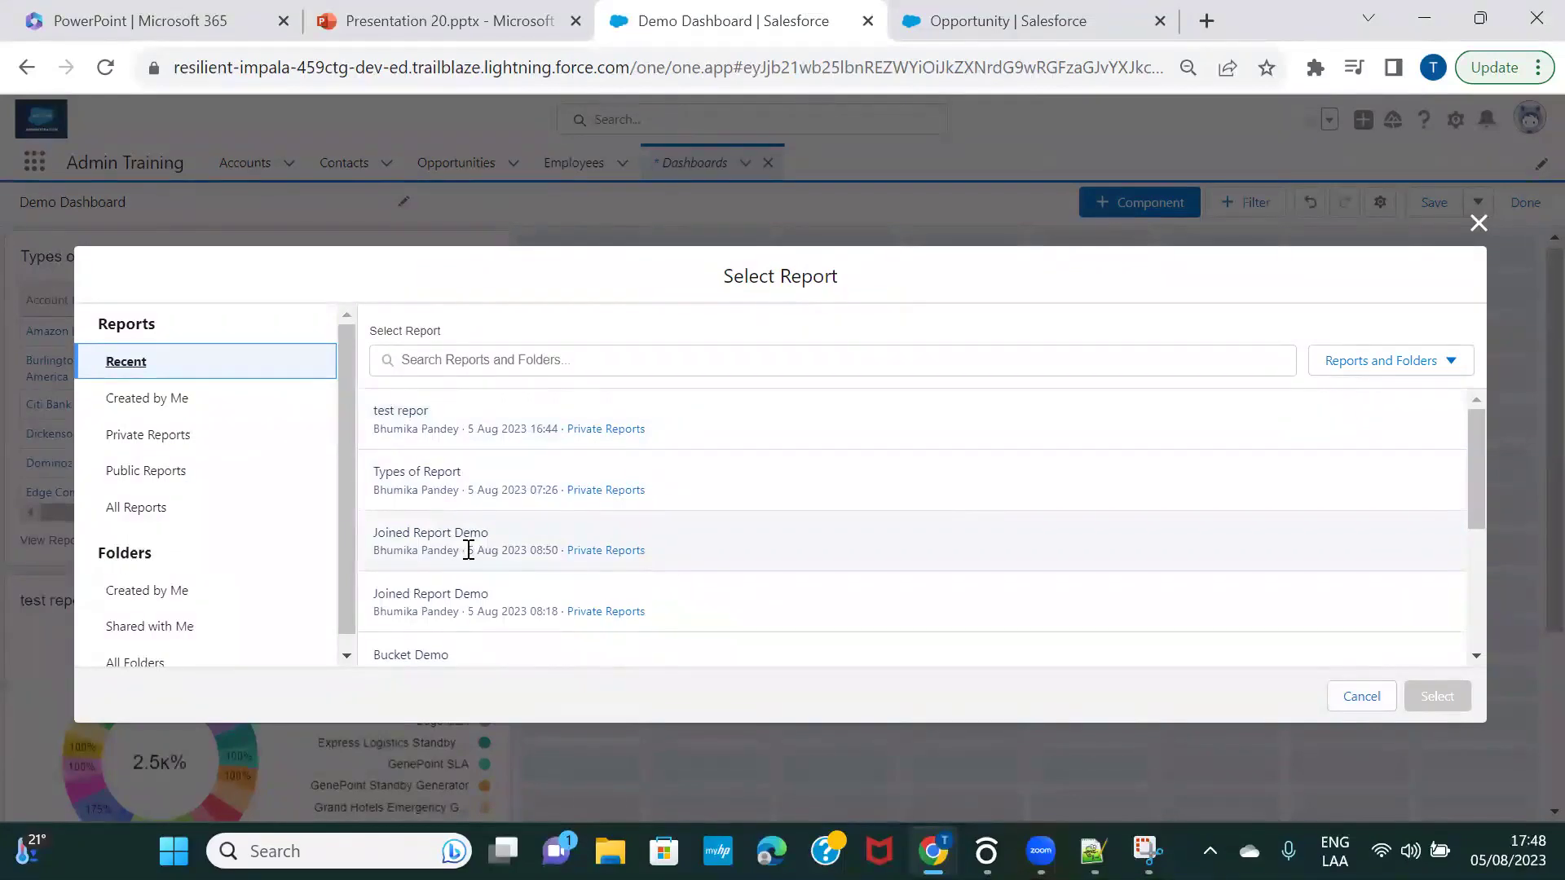
click(469, 550)
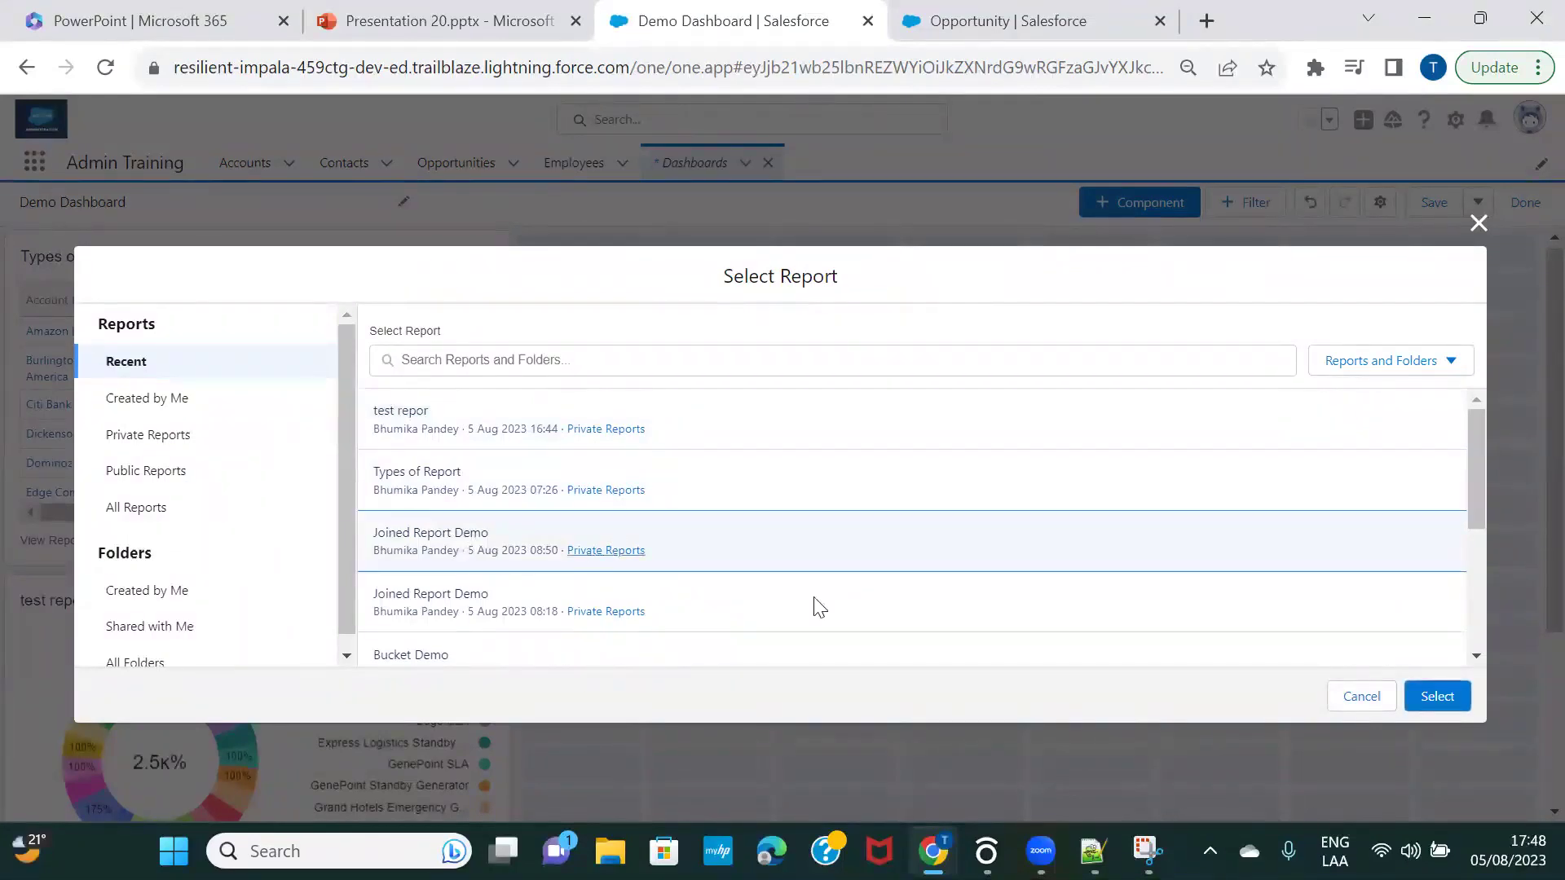
click(1438, 697)
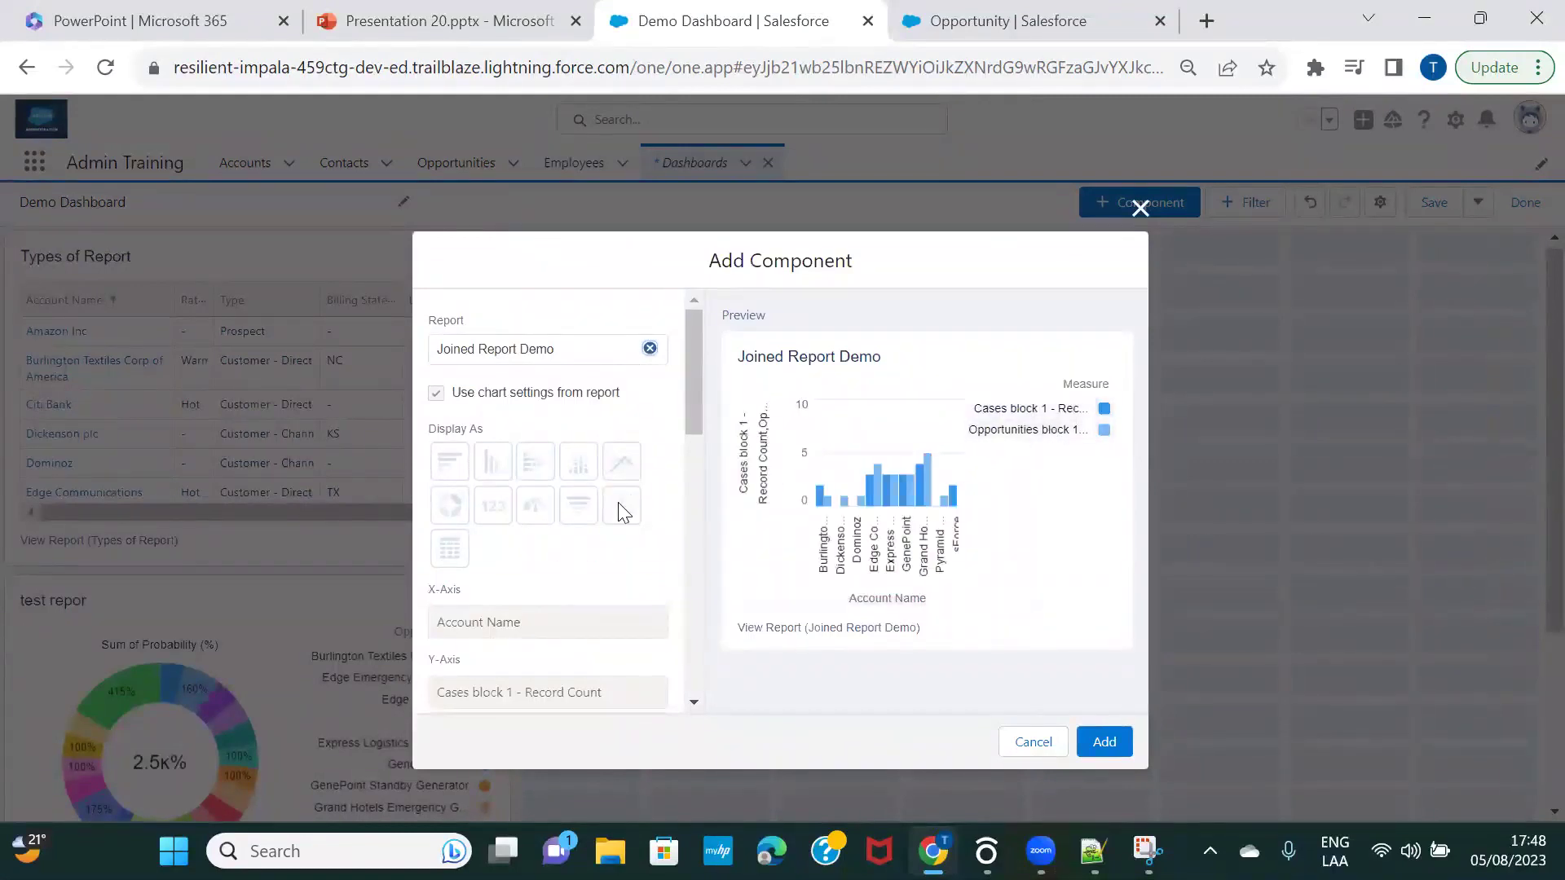
Review the Joined Report Demo component's axis, display unit, title, legend and theme settings, and add it to the dashboard.
scroll(525, 542, down, 1)
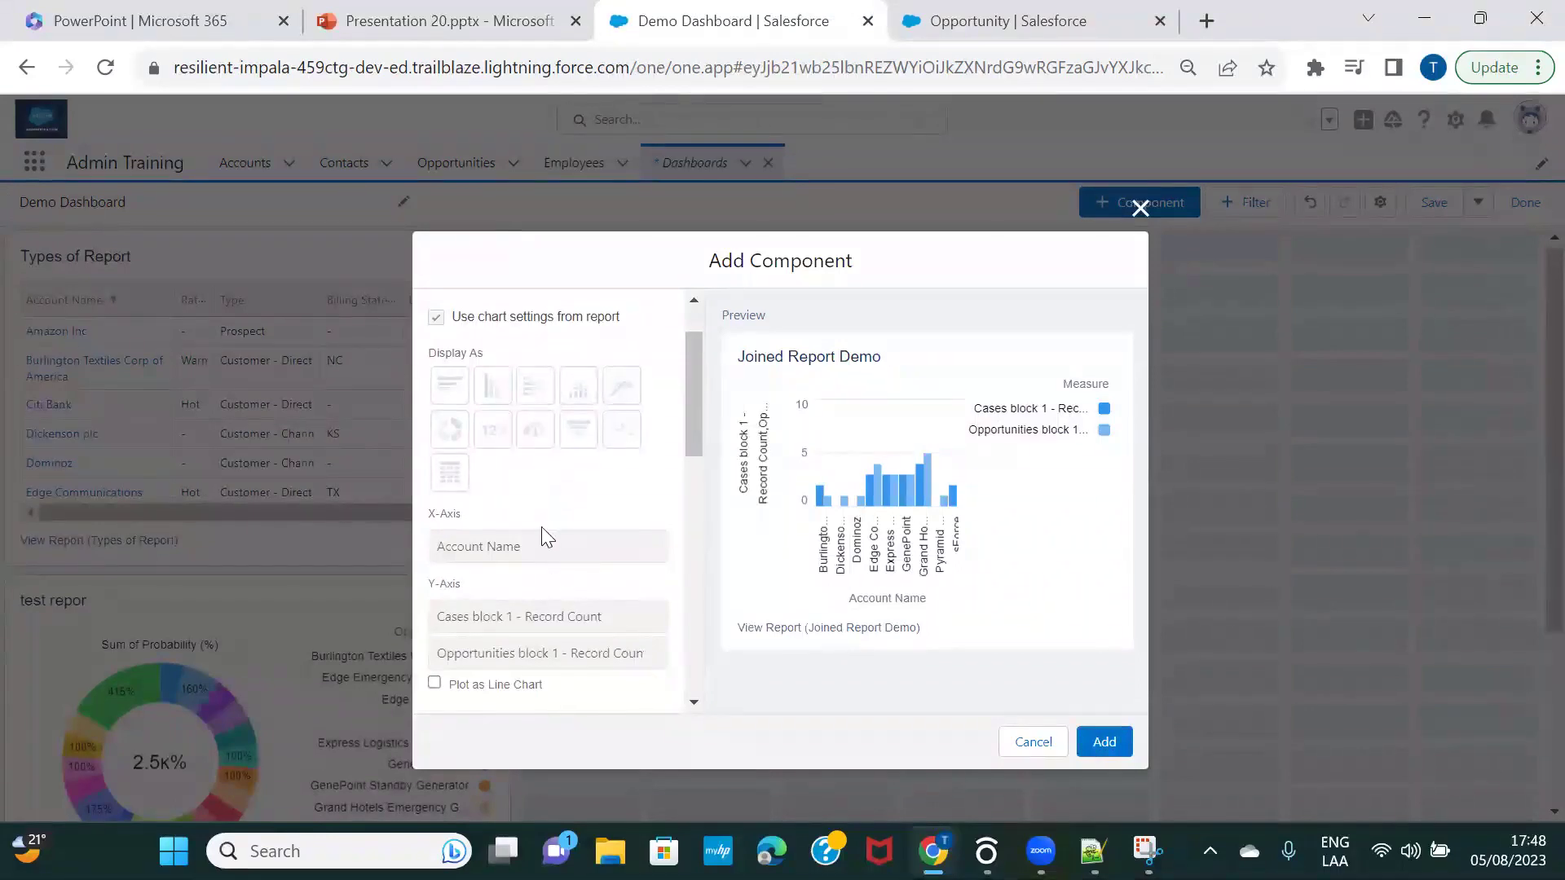
scroll(542, 526, down, 1)
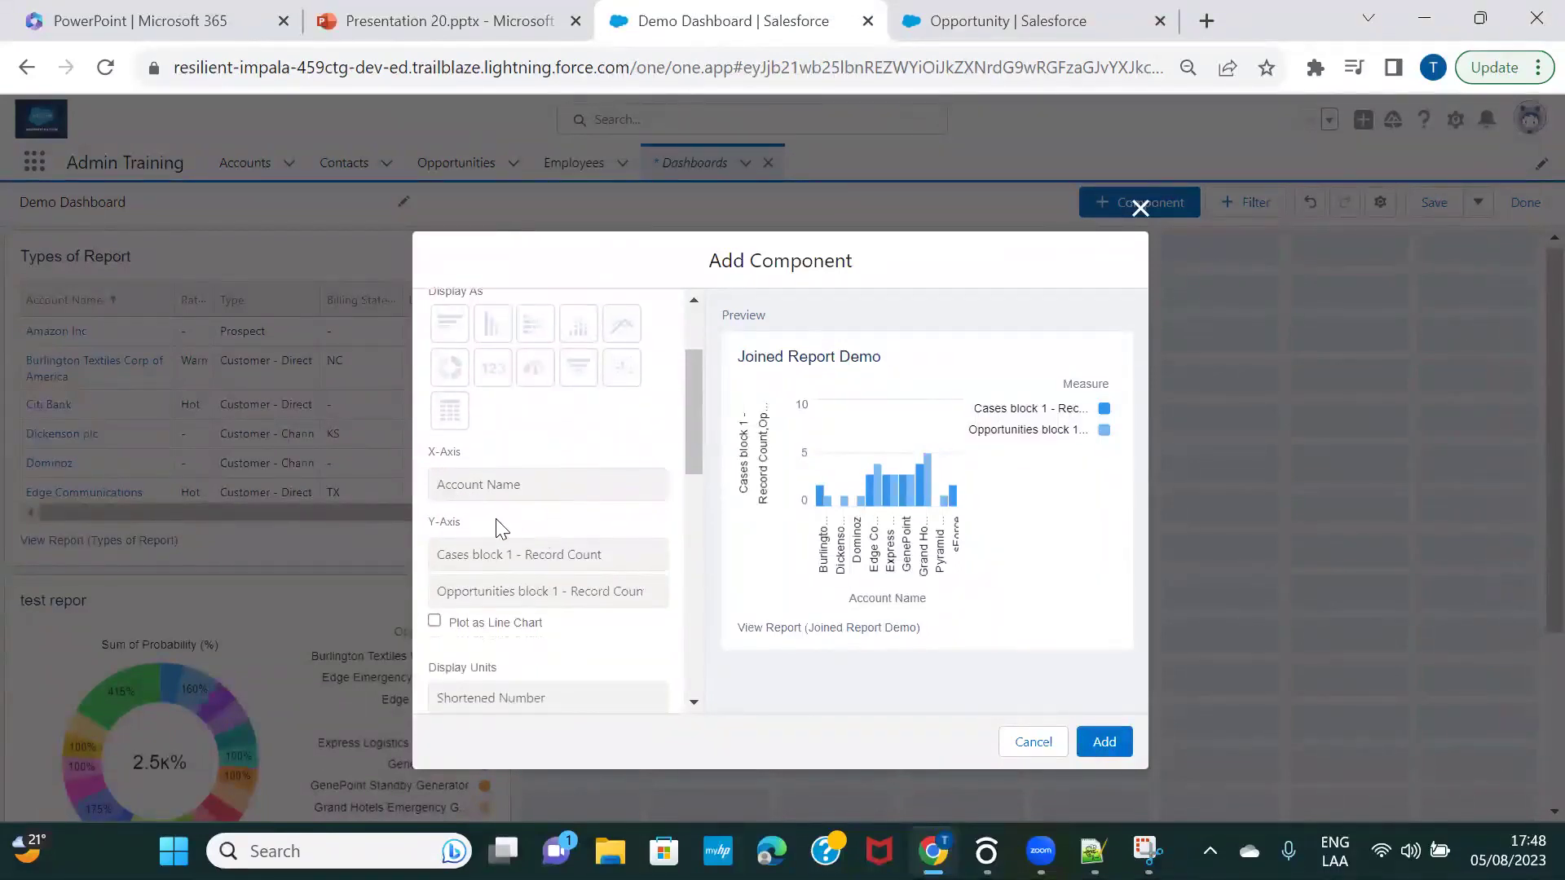
scroll(501, 528, down, 1)
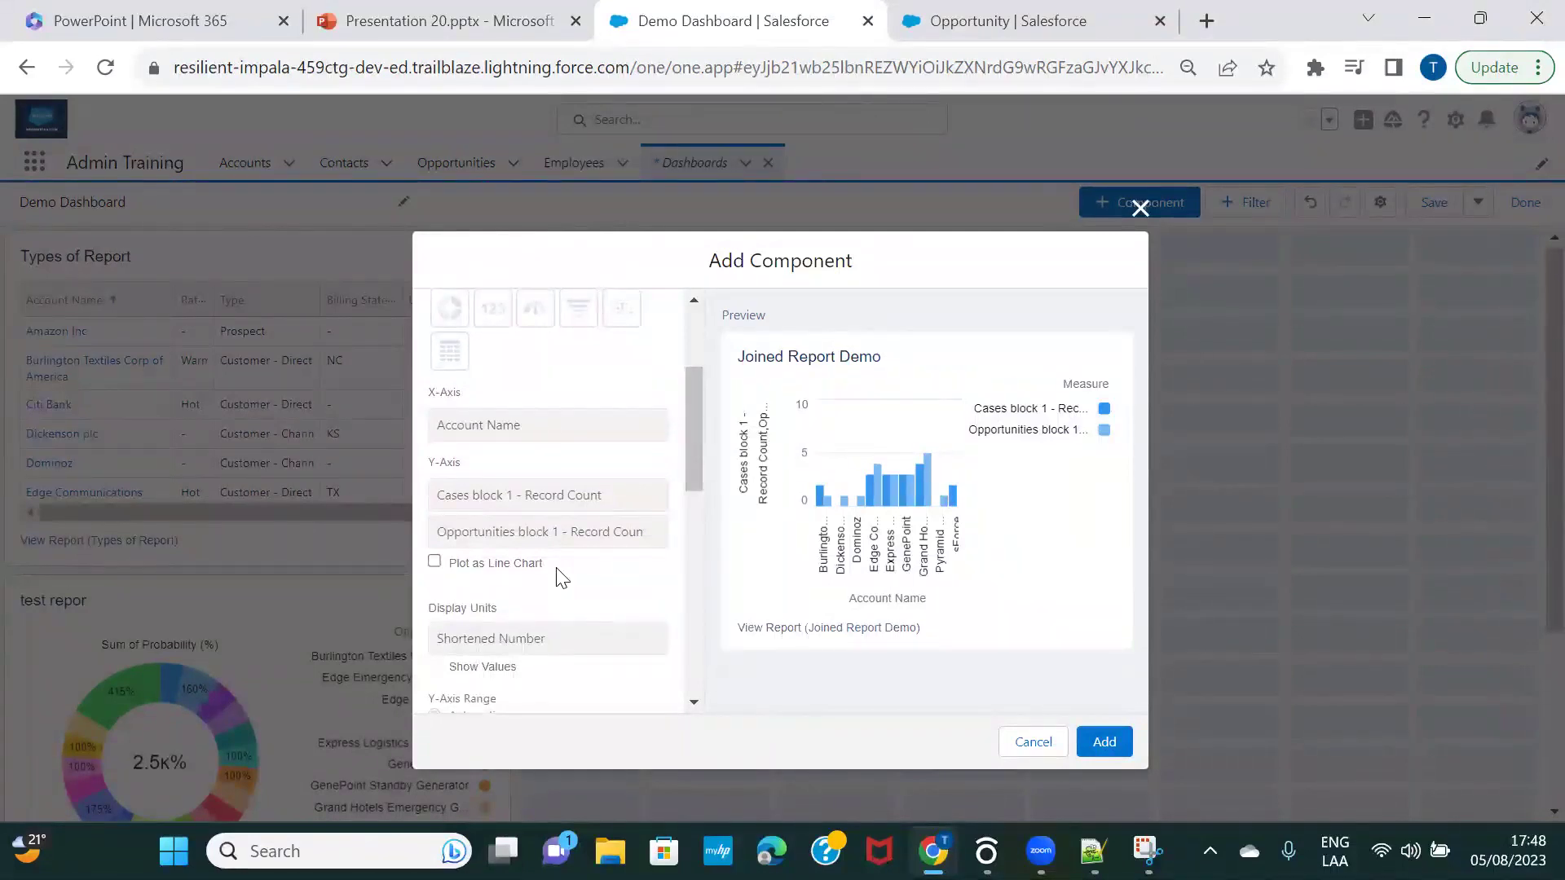
scroll(556, 569, down, 2)
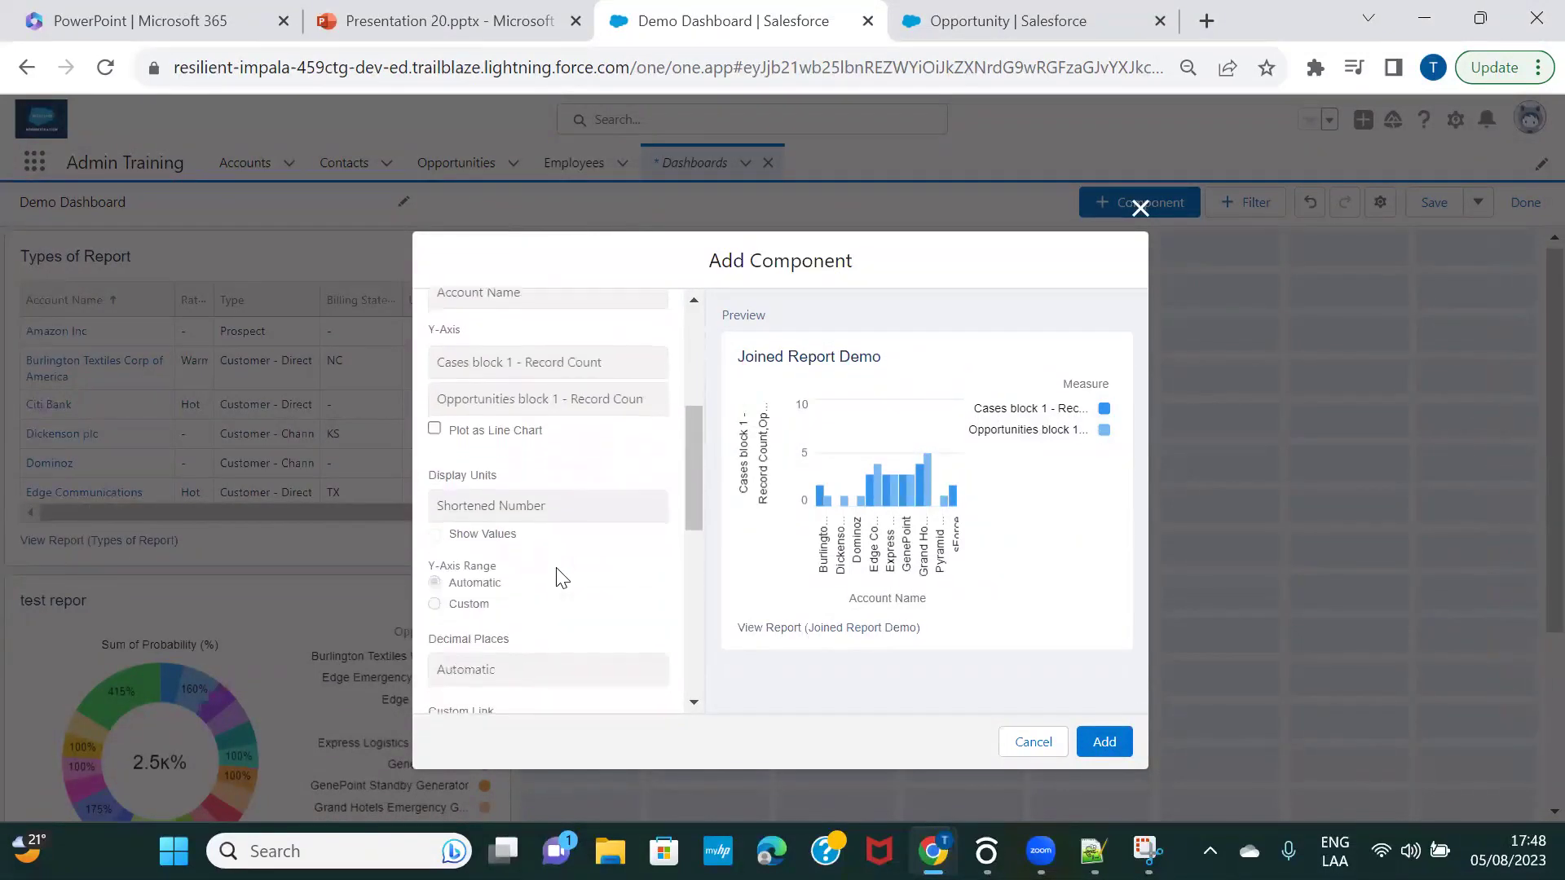
scroll(567, 546, down, 5)
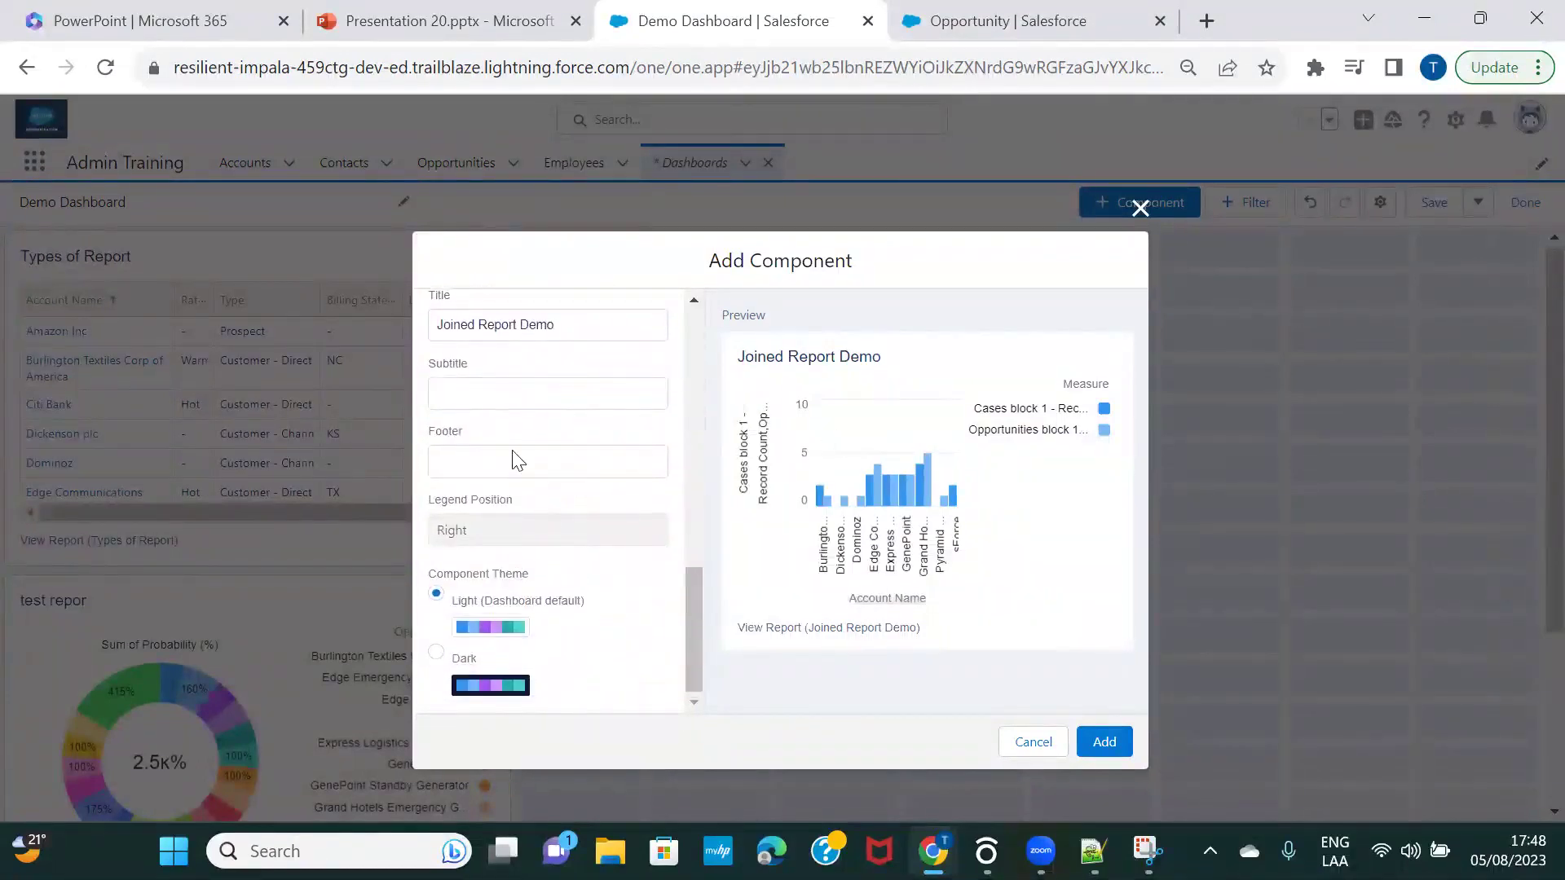
scroll(512, 450, up, 5)
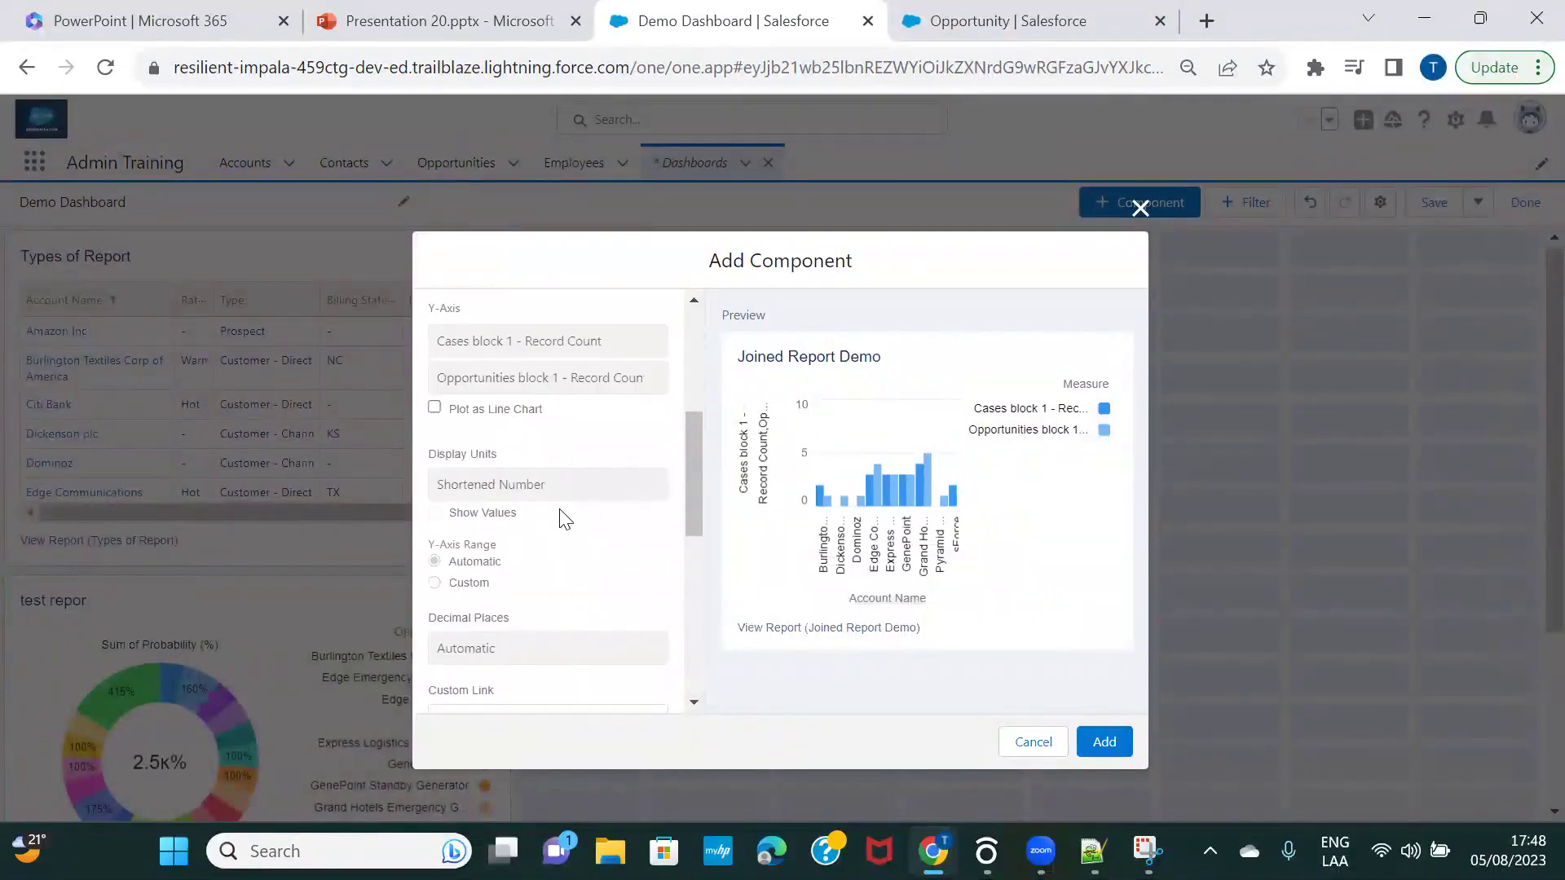
scroll(550, 483, up, 2)
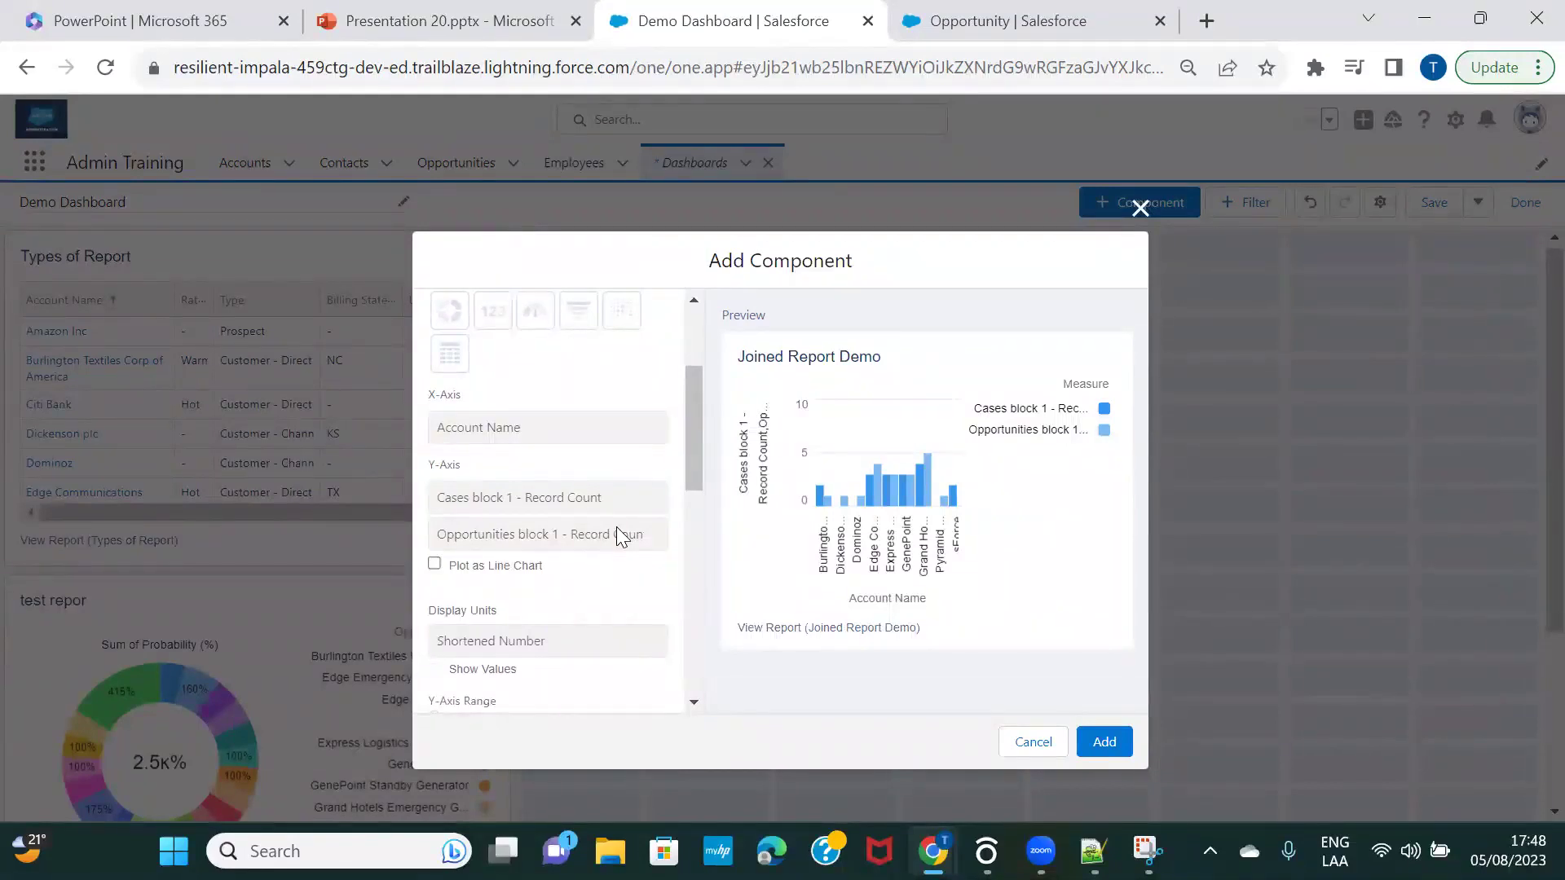
click(1118, 743)
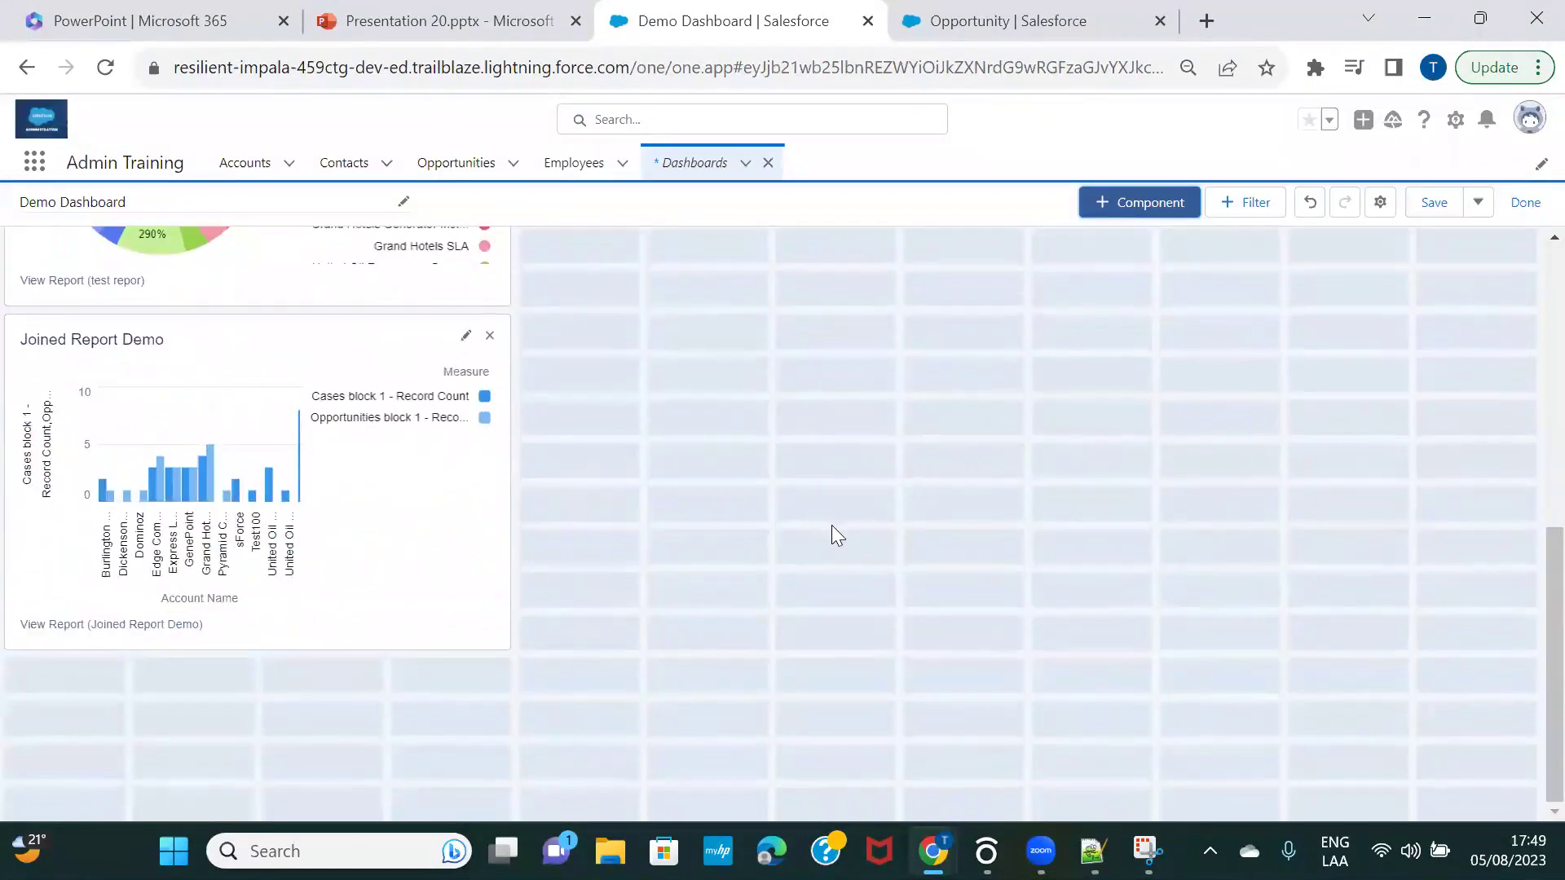
Arrange the test repor donut chart and the Joined Report Demo chart in the top row beside Types of Report.
scroll(787, 455, up, 6)
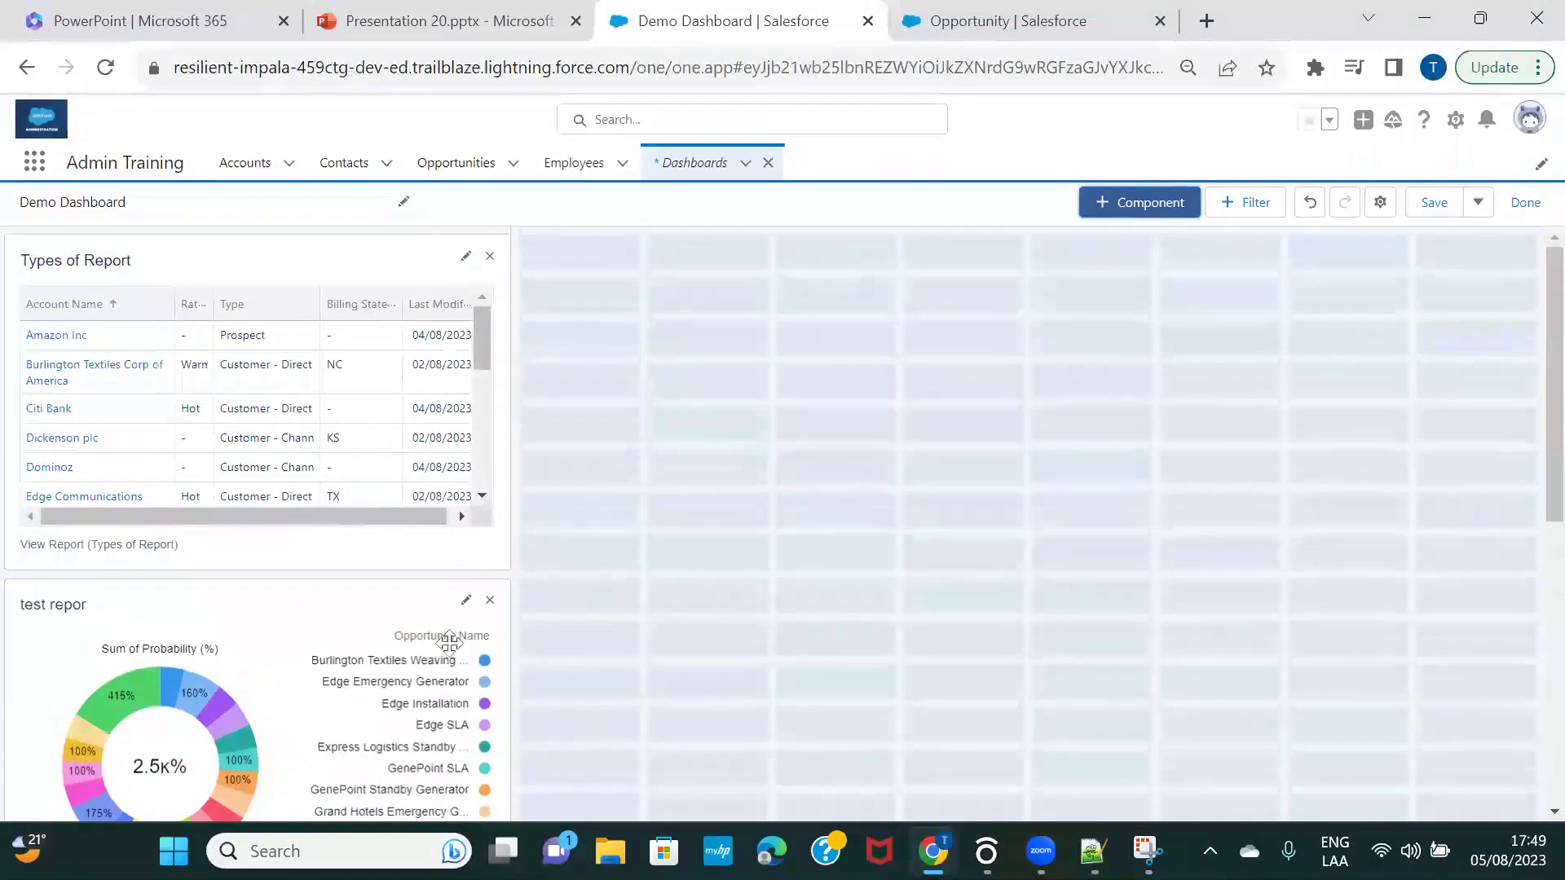
drag(244, 702, 769, 285)
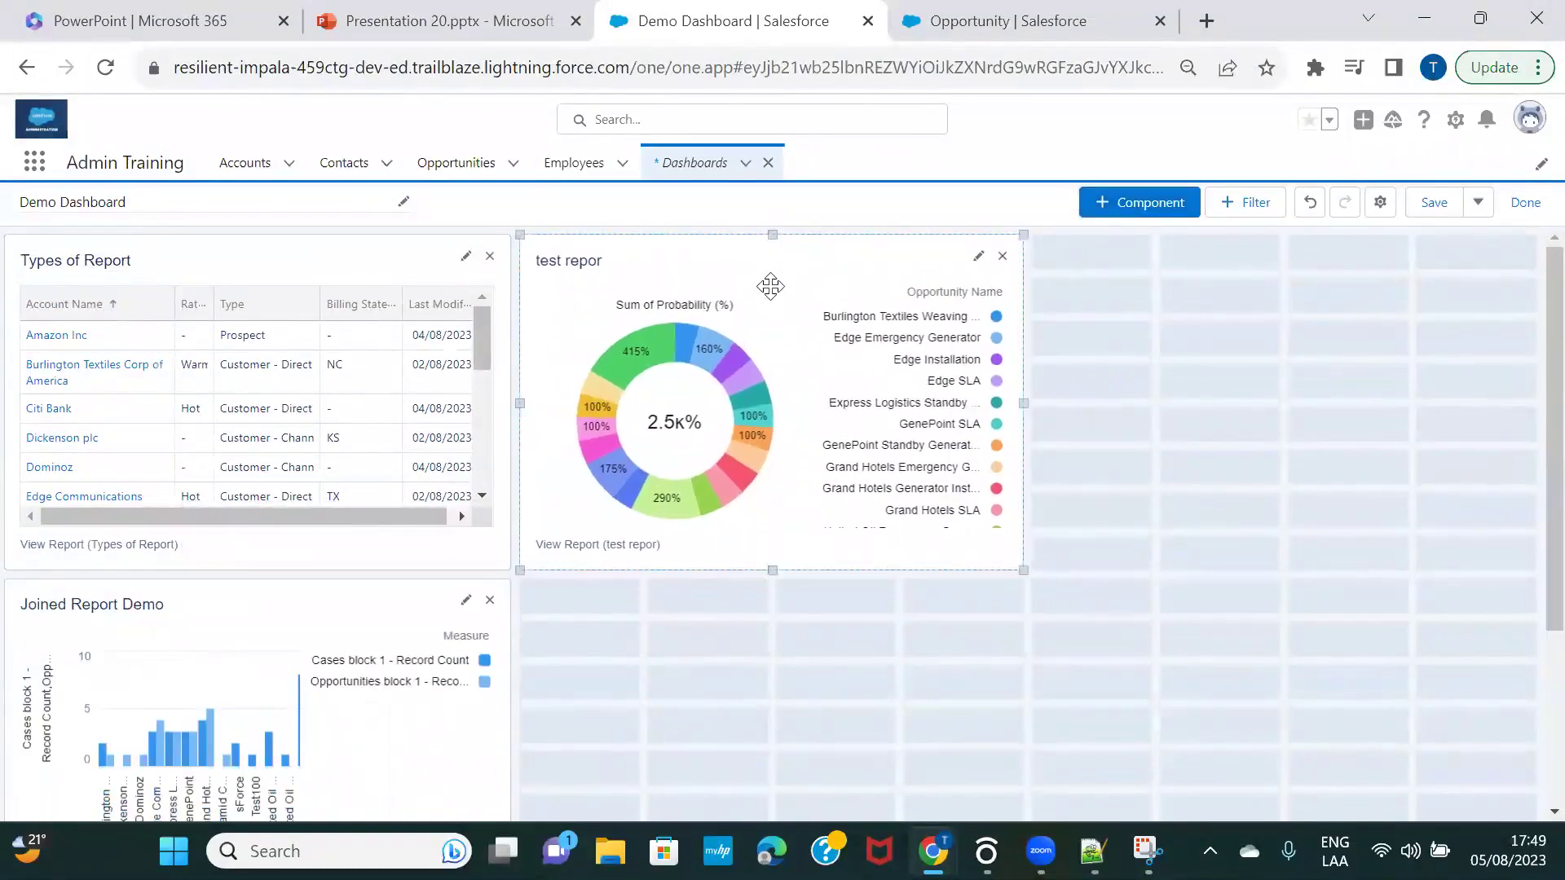
drag(226, 634, 1259, 230)
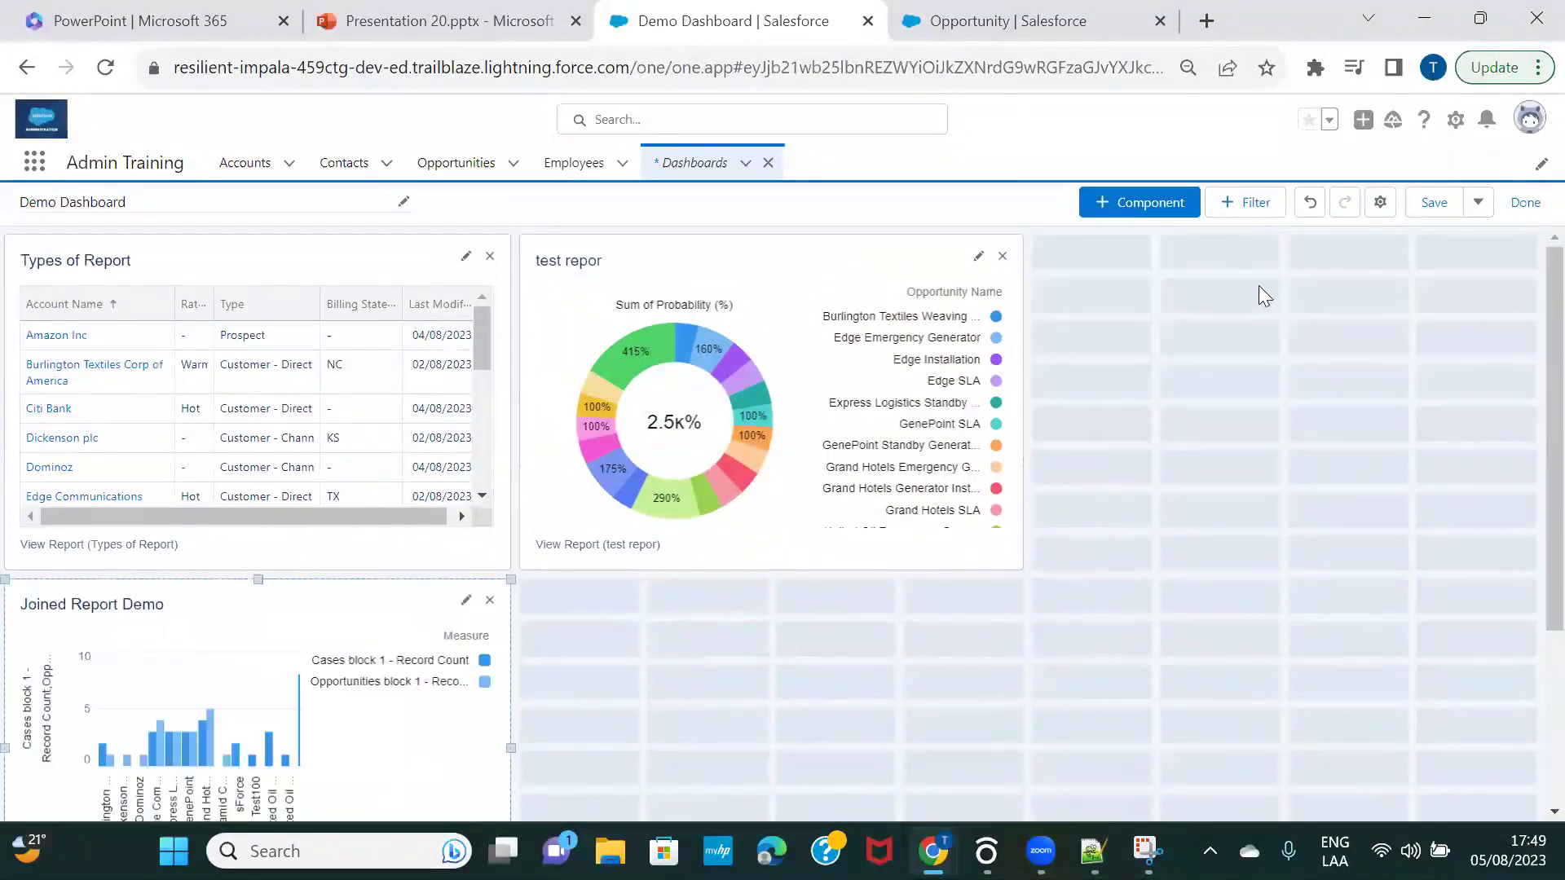
drag(270, 628, 1299, 286)
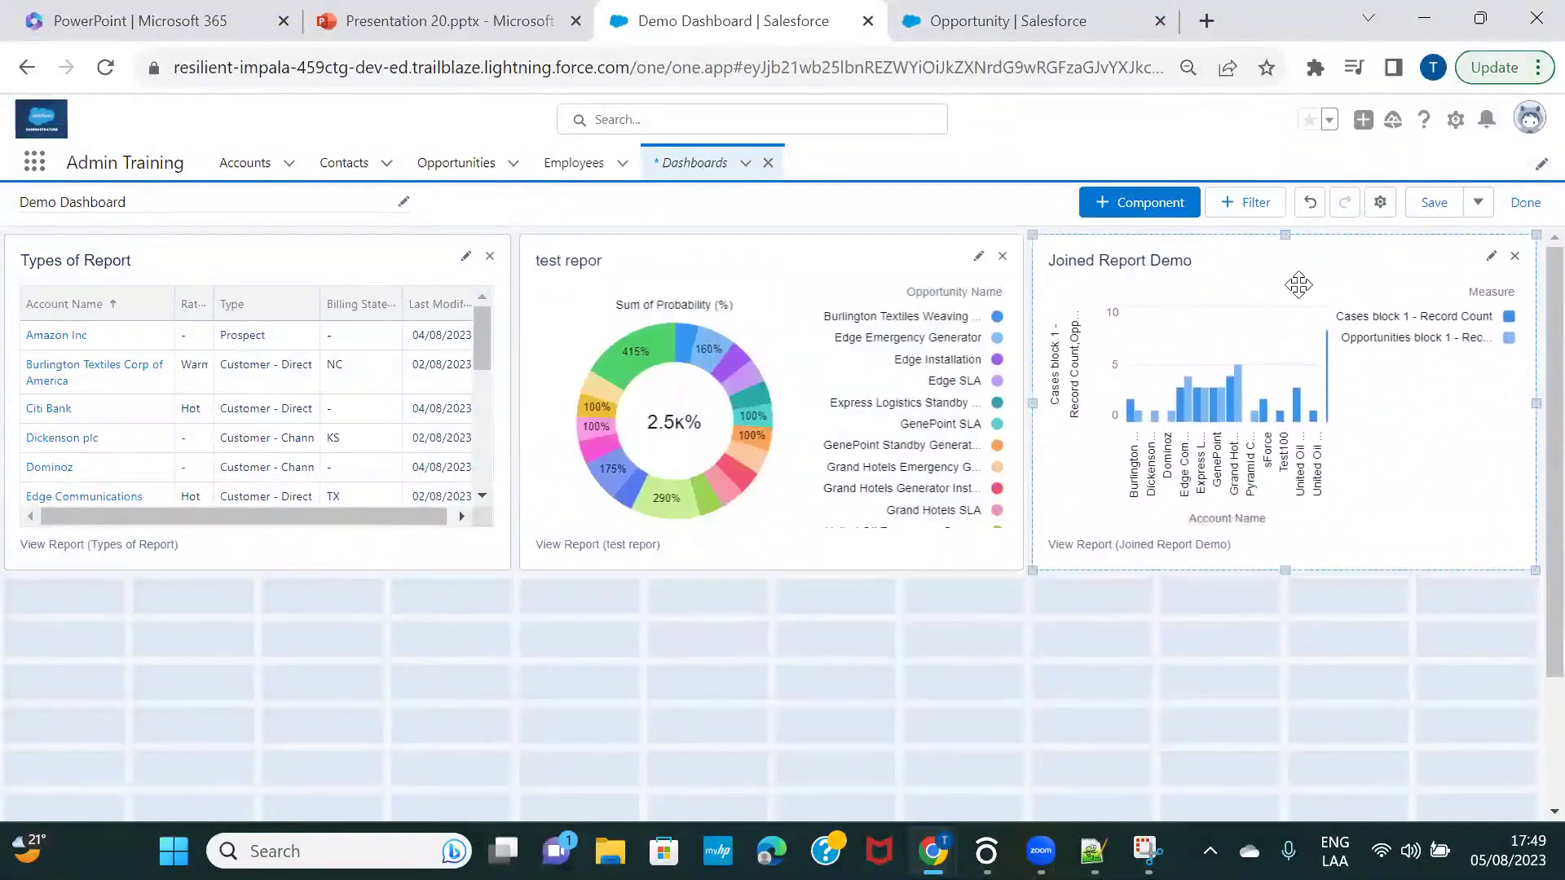
Add a component from the Bucket Demo report displayed as a gauge, after trying the column chart.
click(1160, 204)
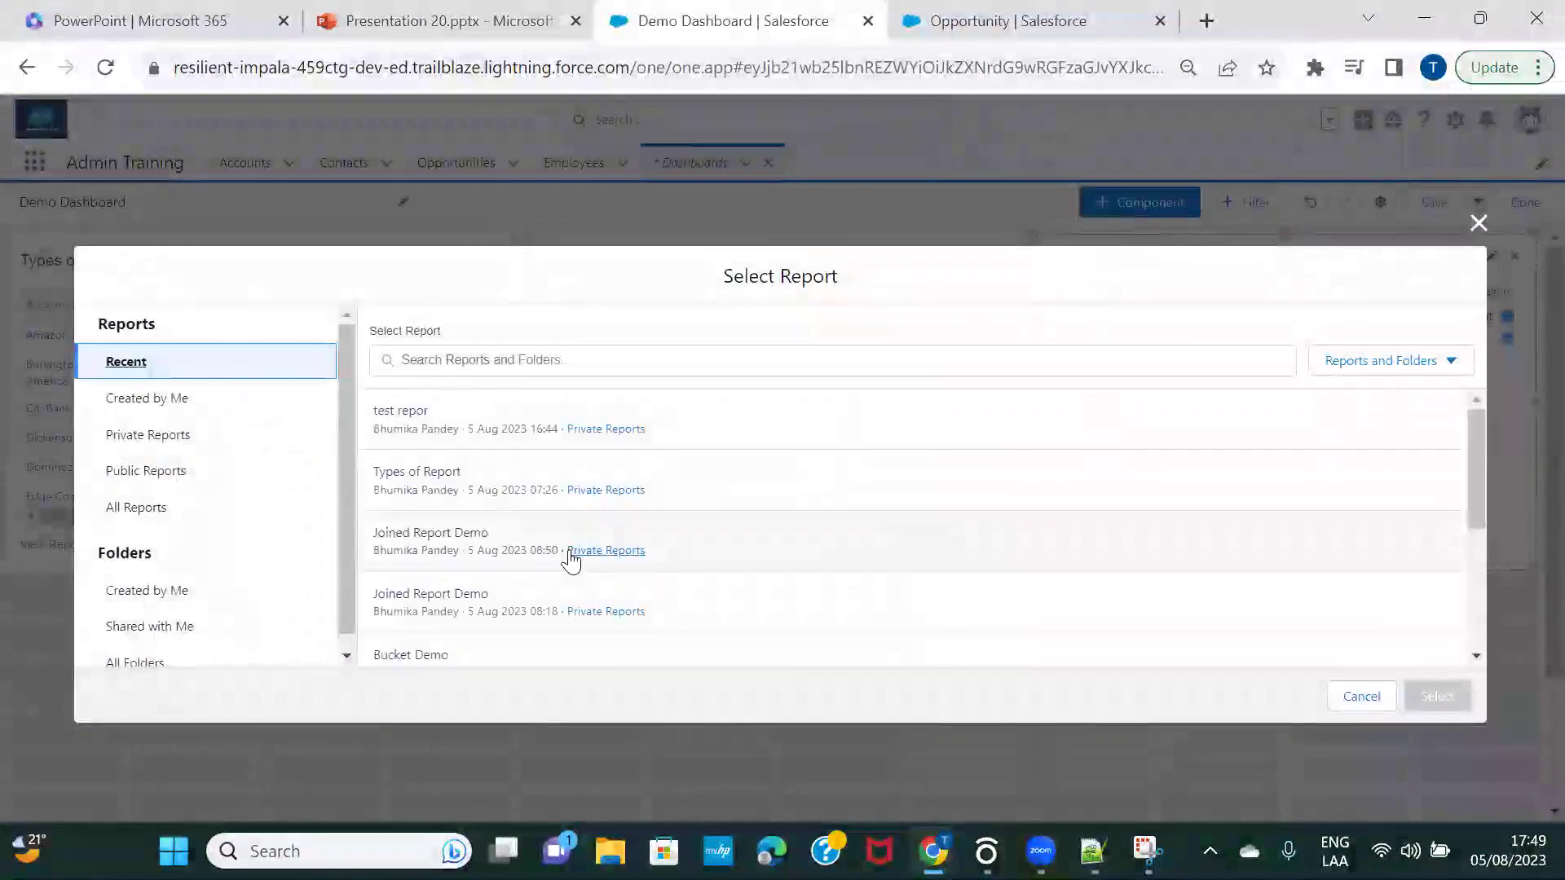
scroll(571, 501, down, 3)
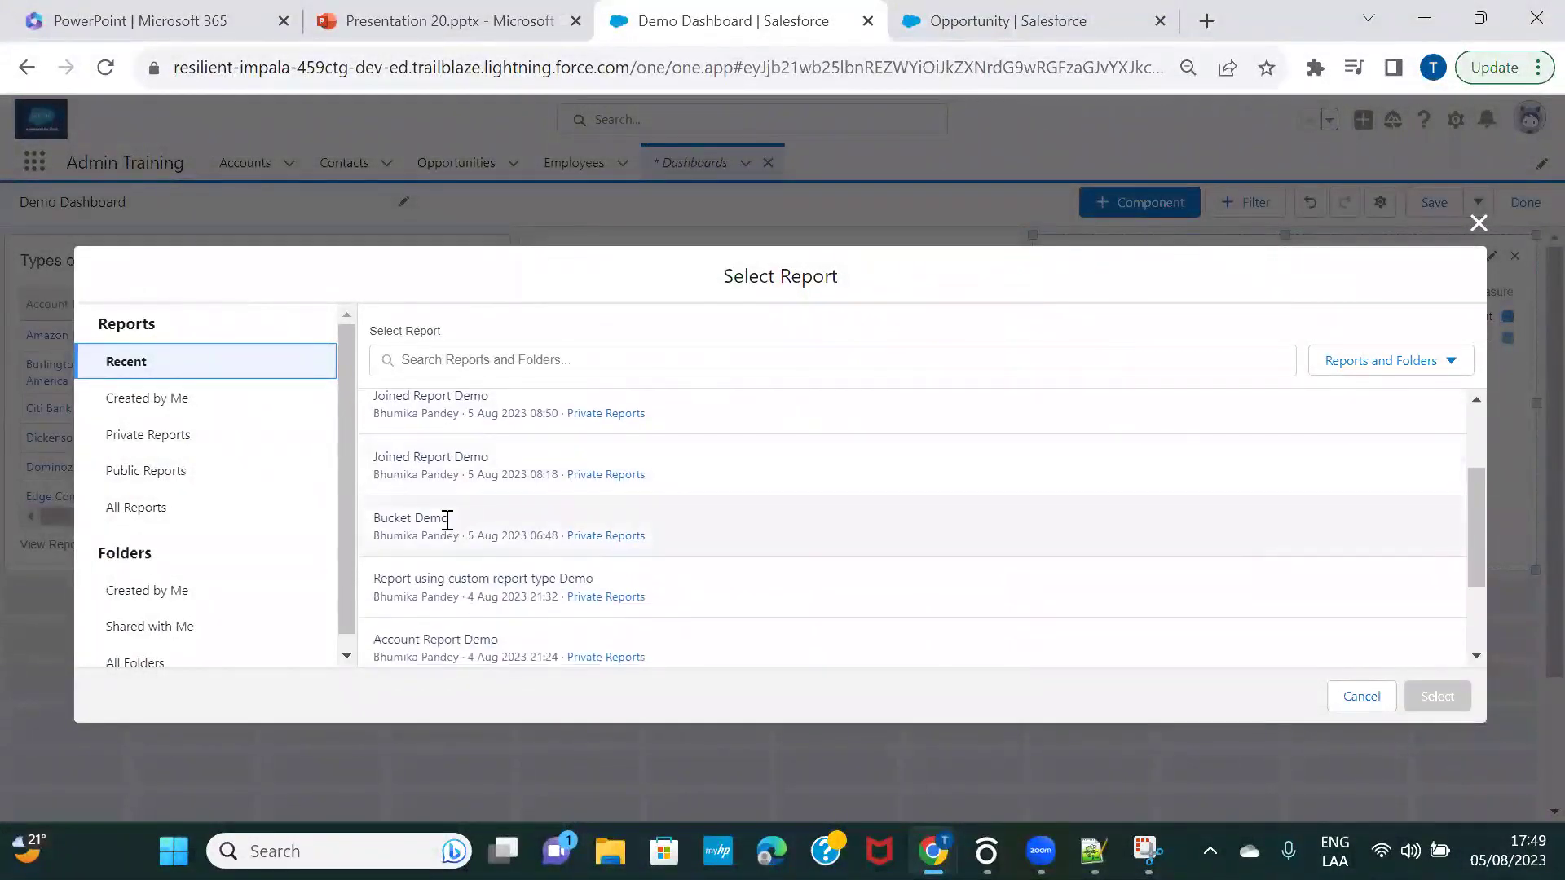
click(448, 519)
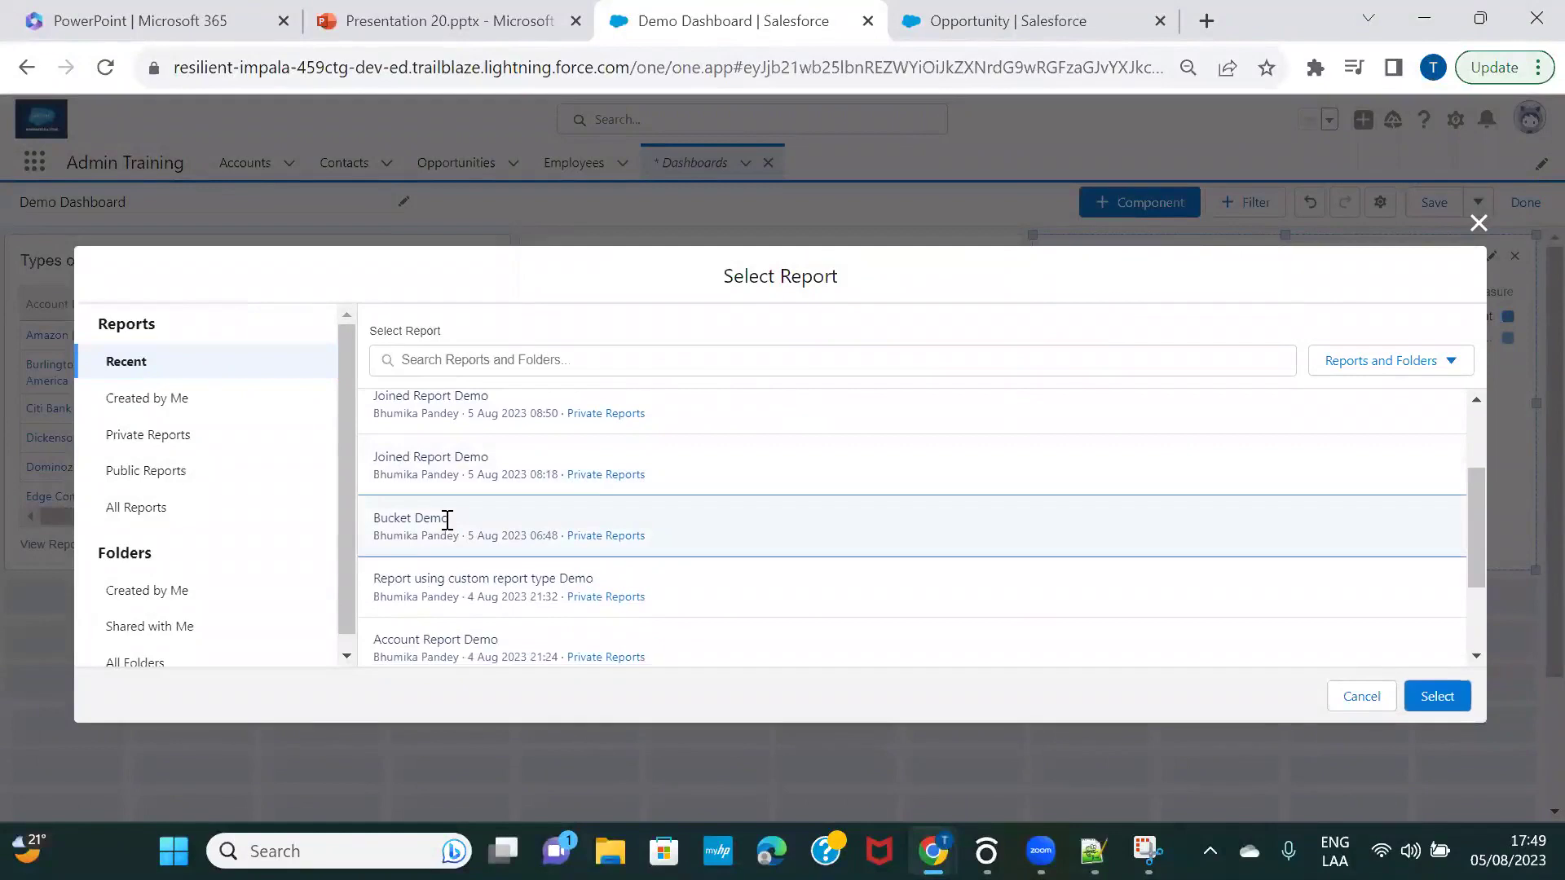
click(1431, 693)
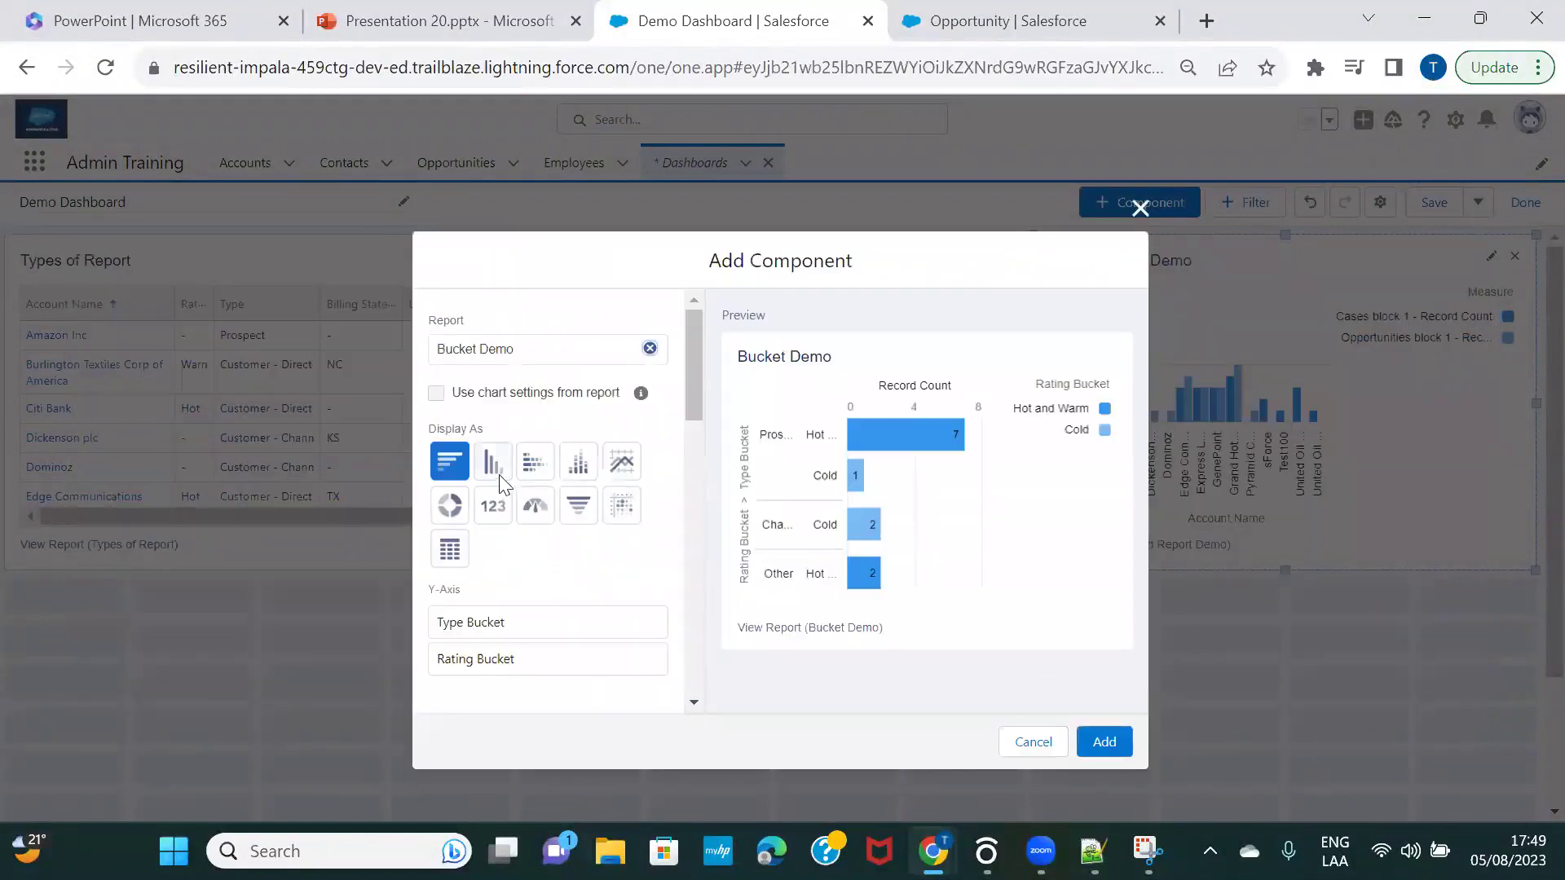
click(493, 461)
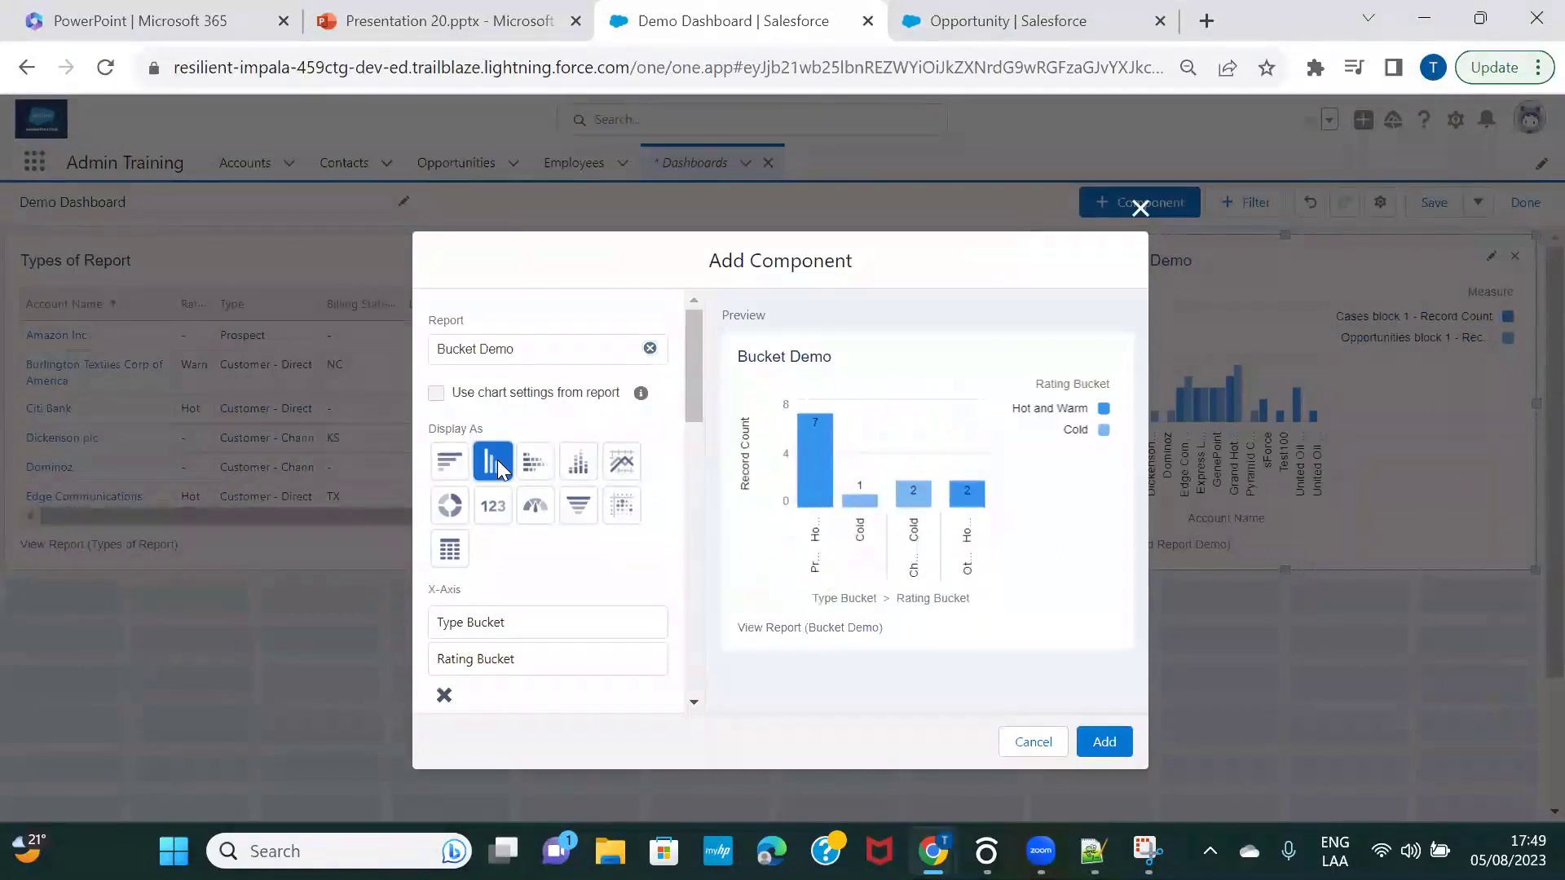
click(534, 510)
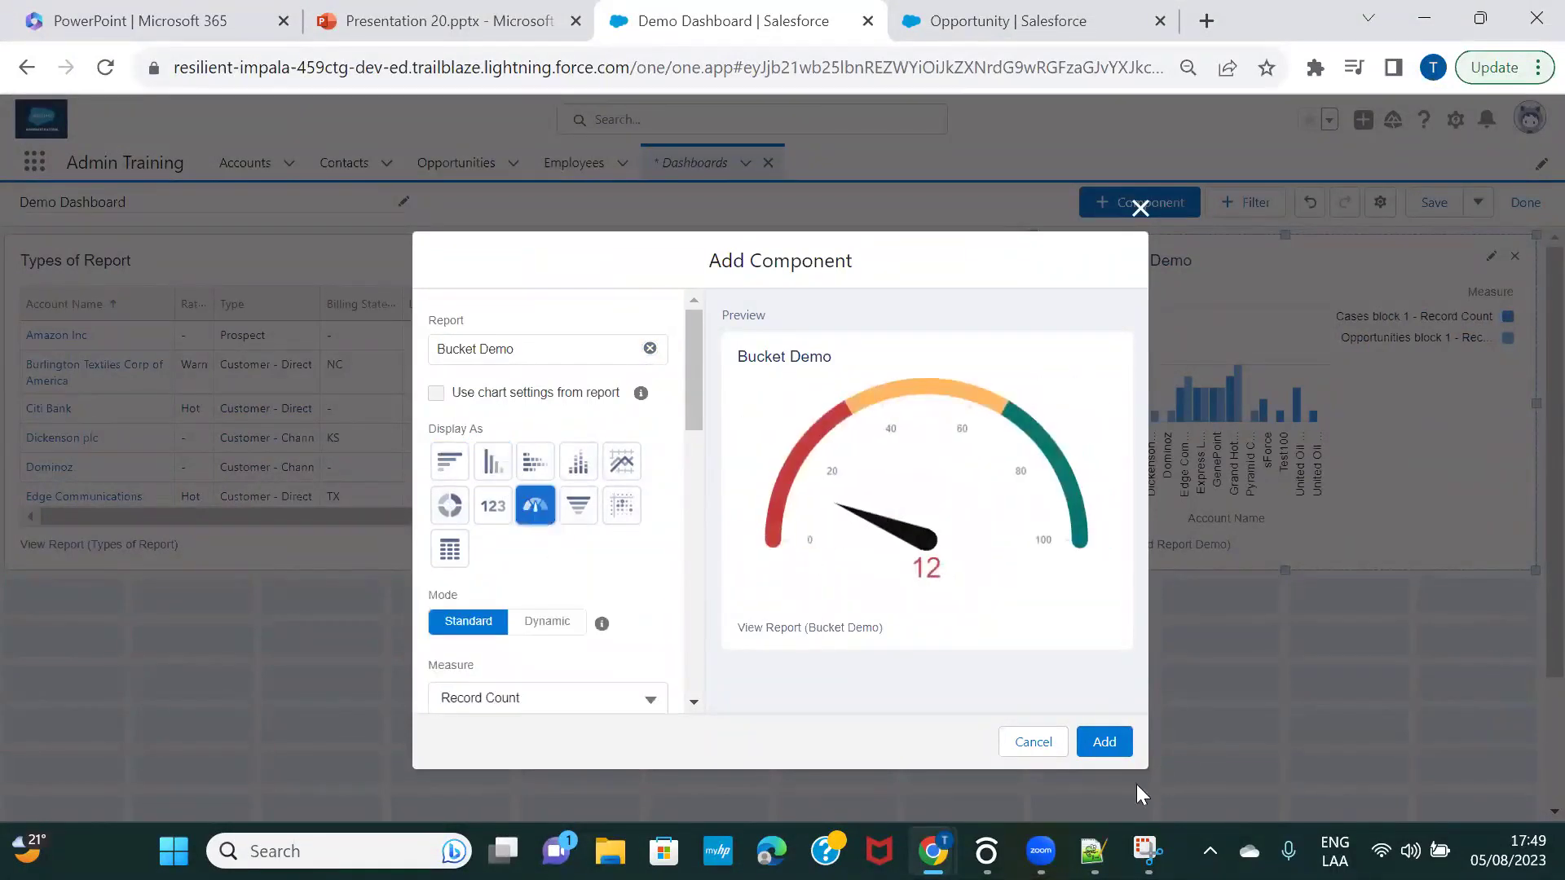
click(1097, 743)
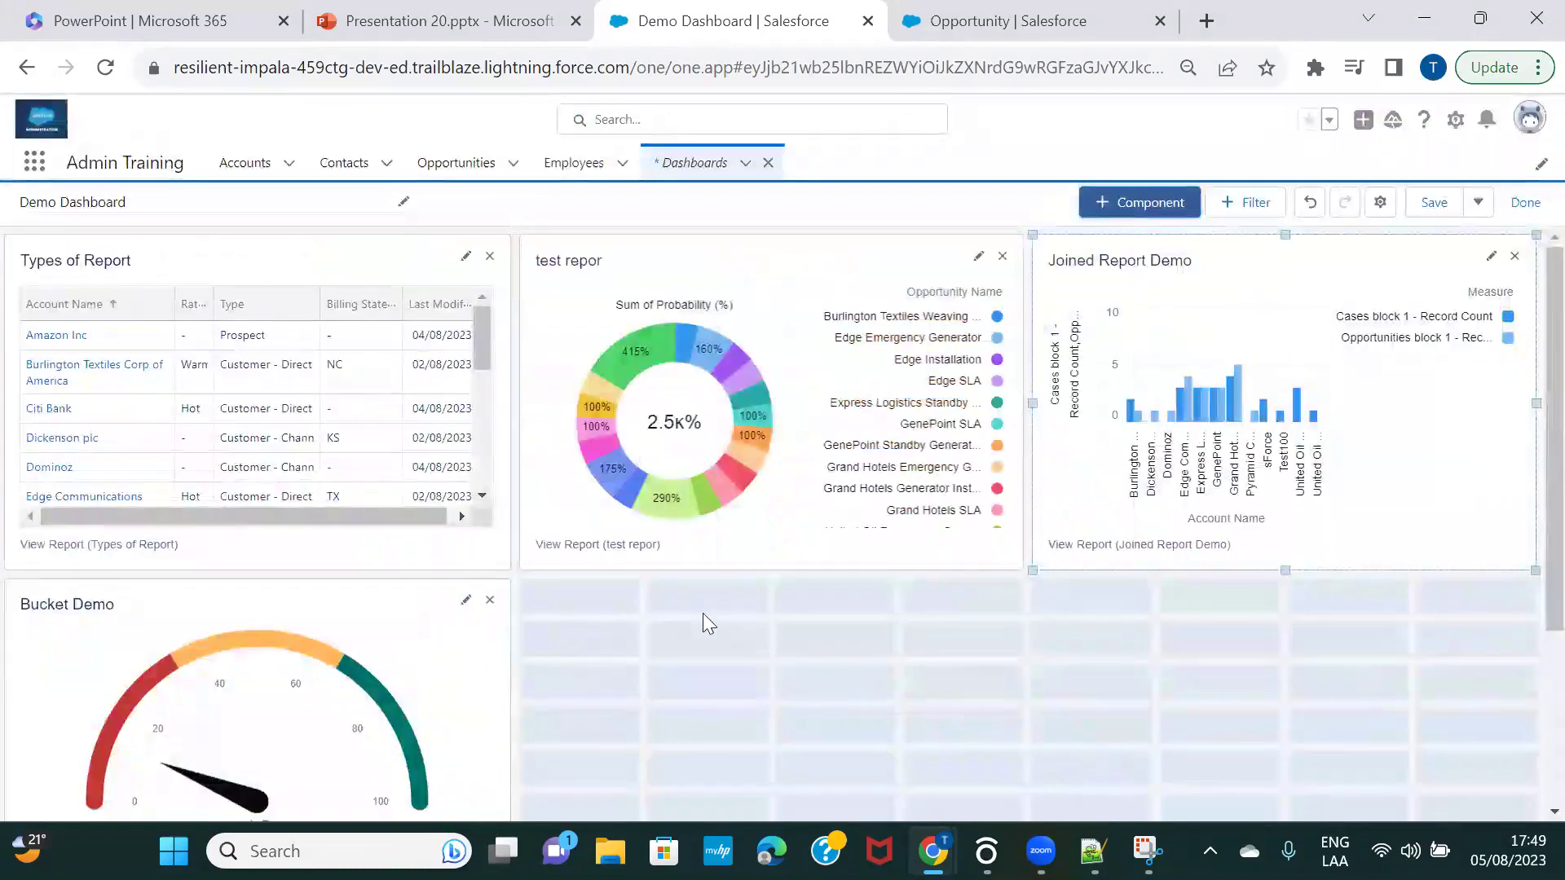
click(1154, 201)
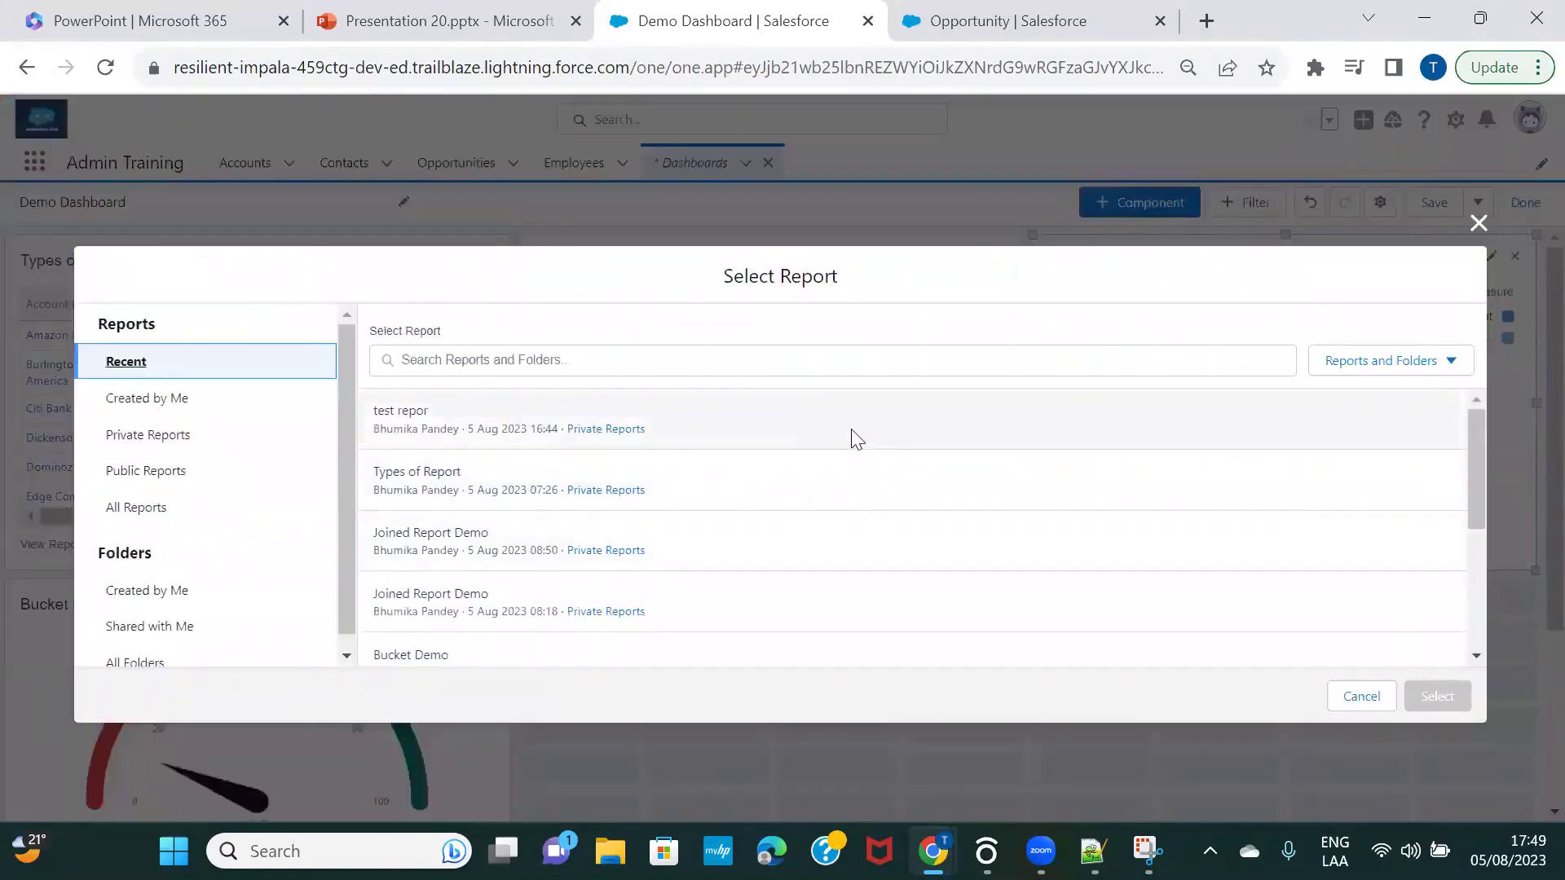
scroll(852, 438, down, 2)
scroll(851, 438, down, 2)
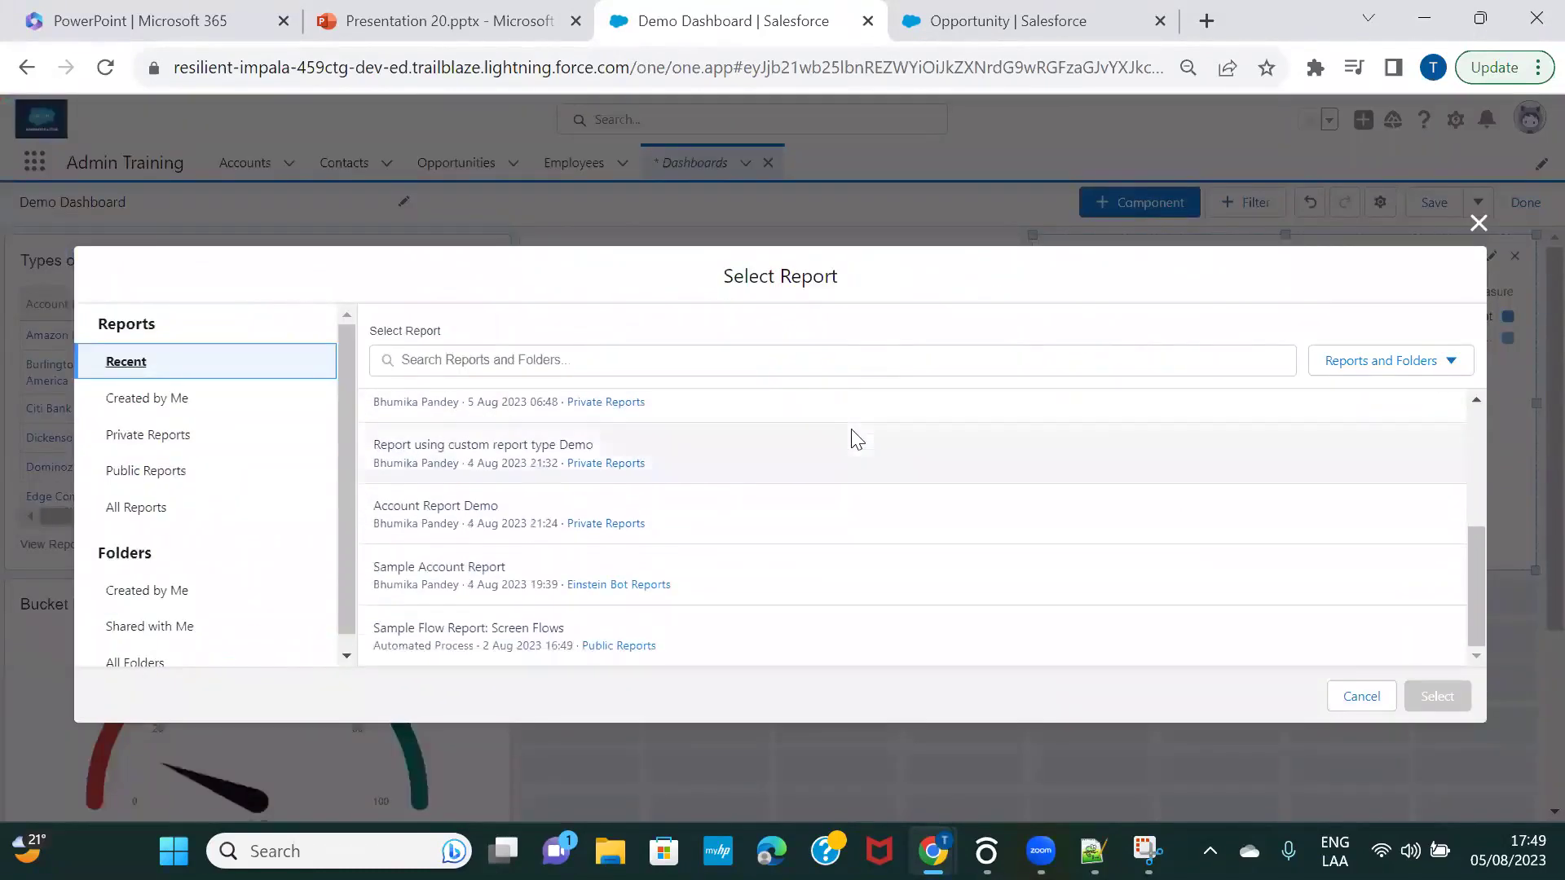
click(478, 585)
click(1406, 691)
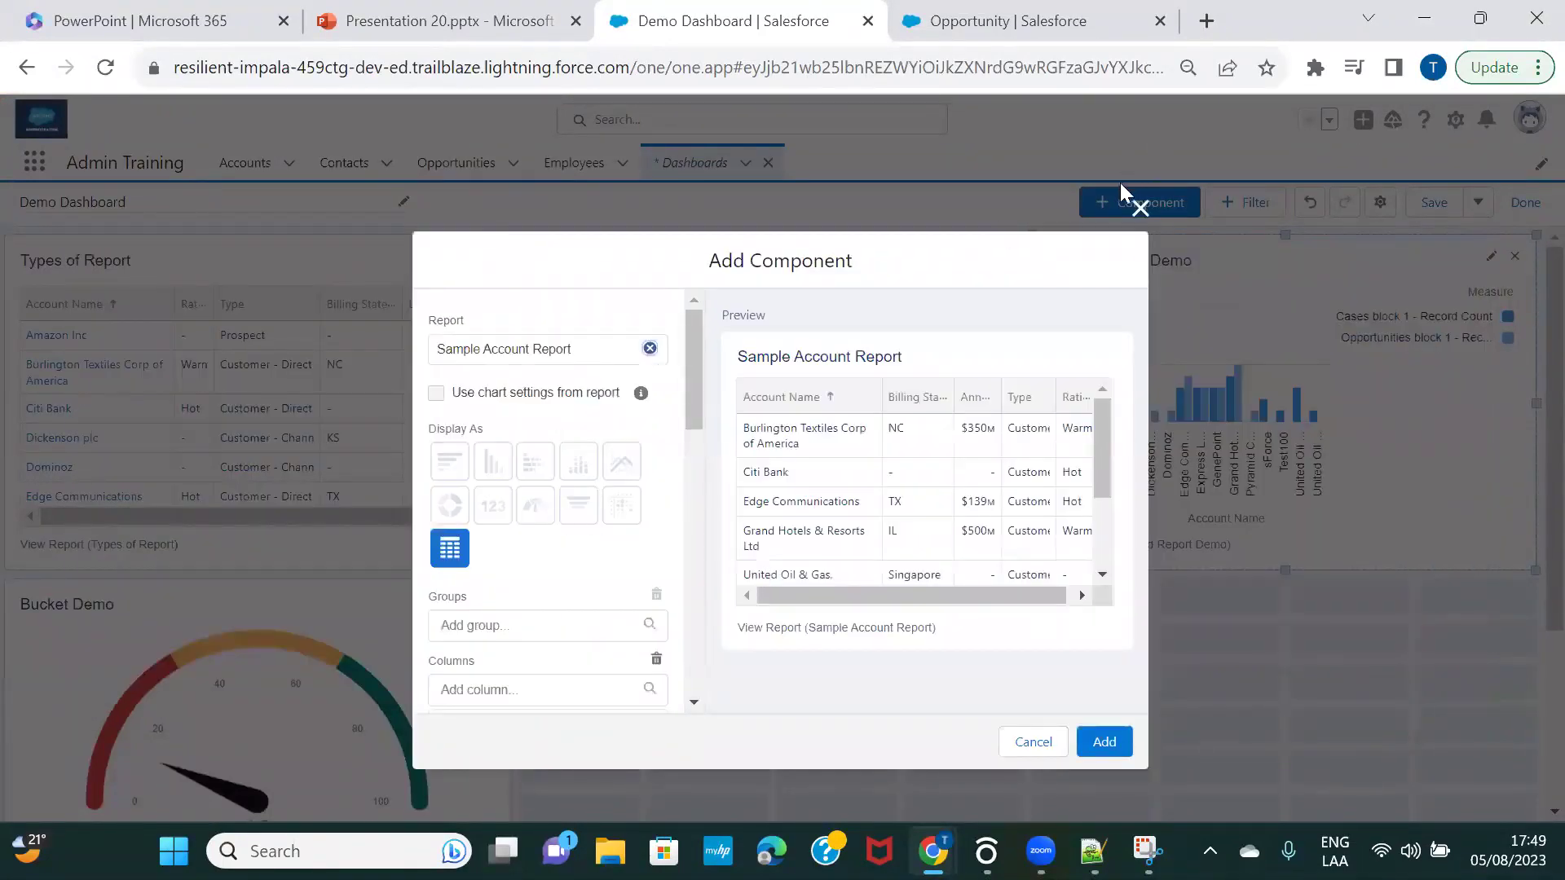
click(1140, 209)
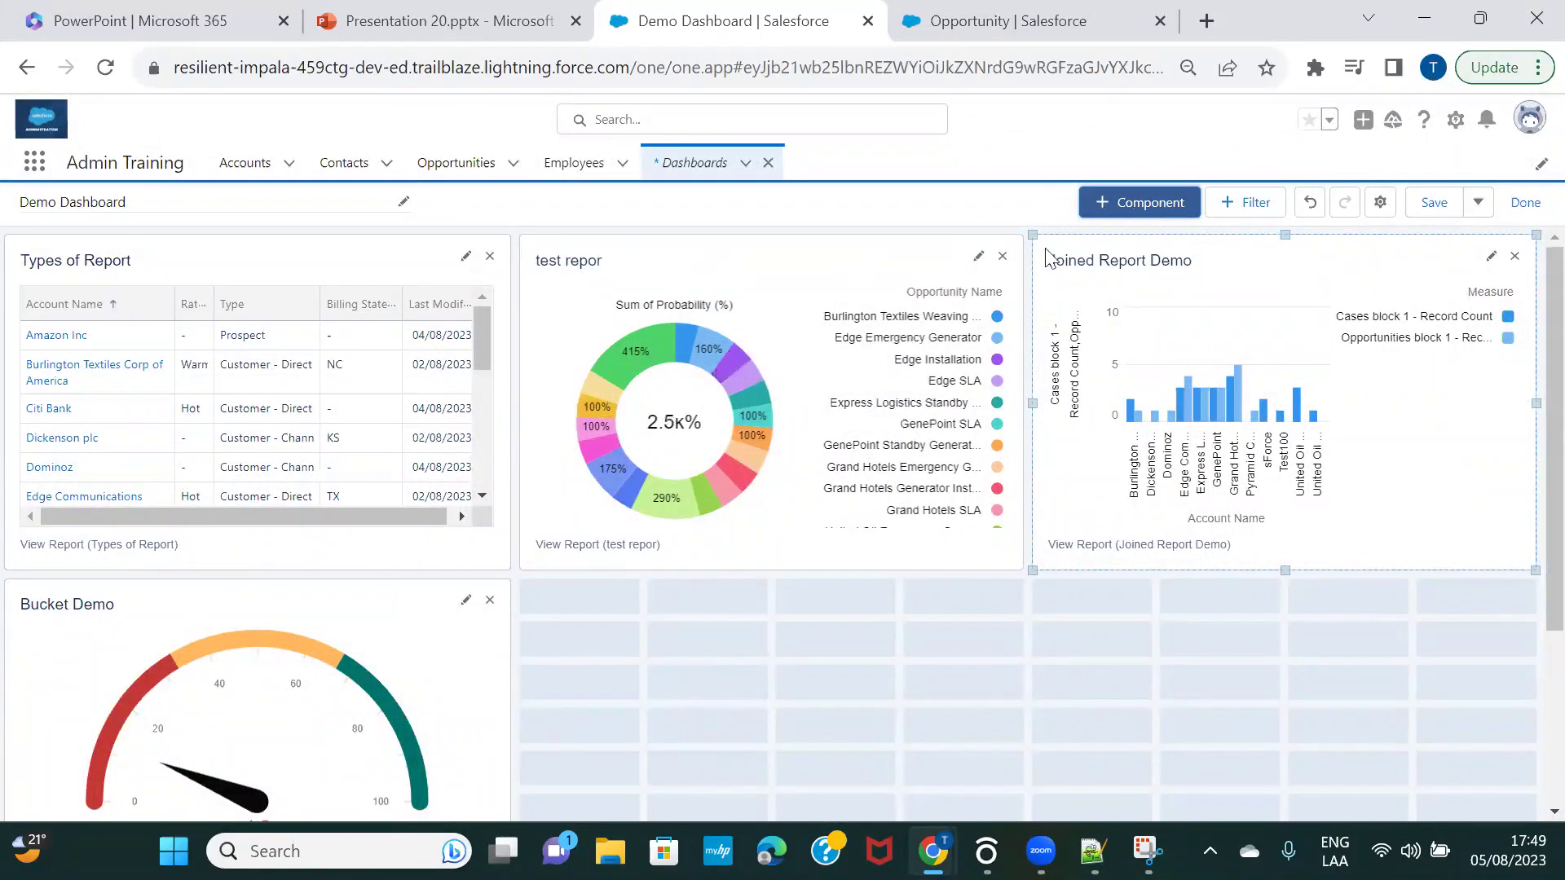
Add another component from the test repor report, displayed as a metric showing Sum of Probability (%).
click(1121, 202)
click(522, 429)
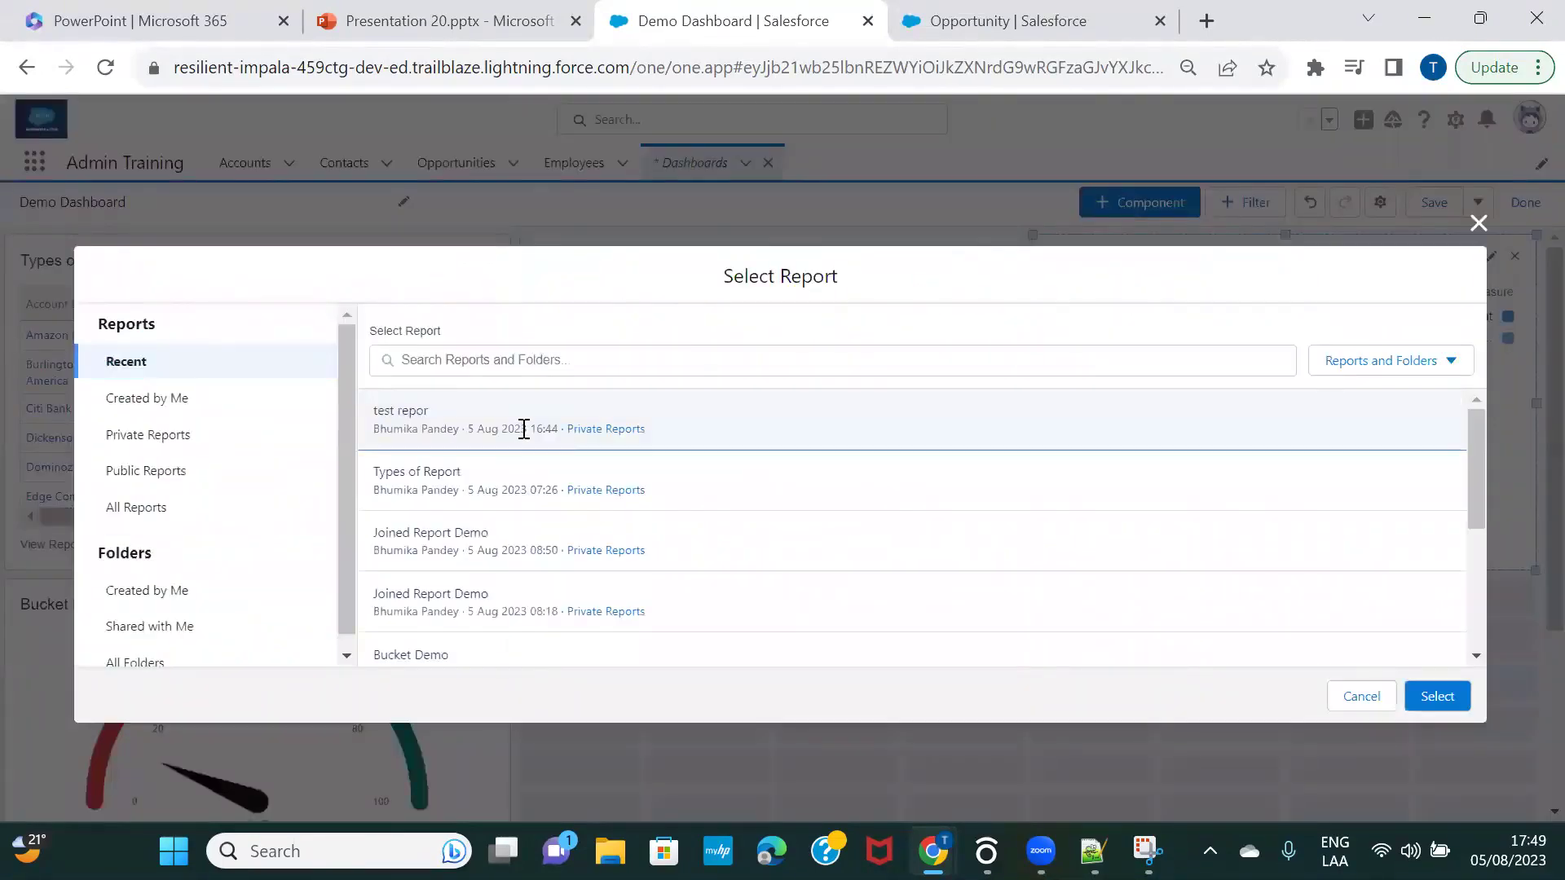
click(1436, 695)
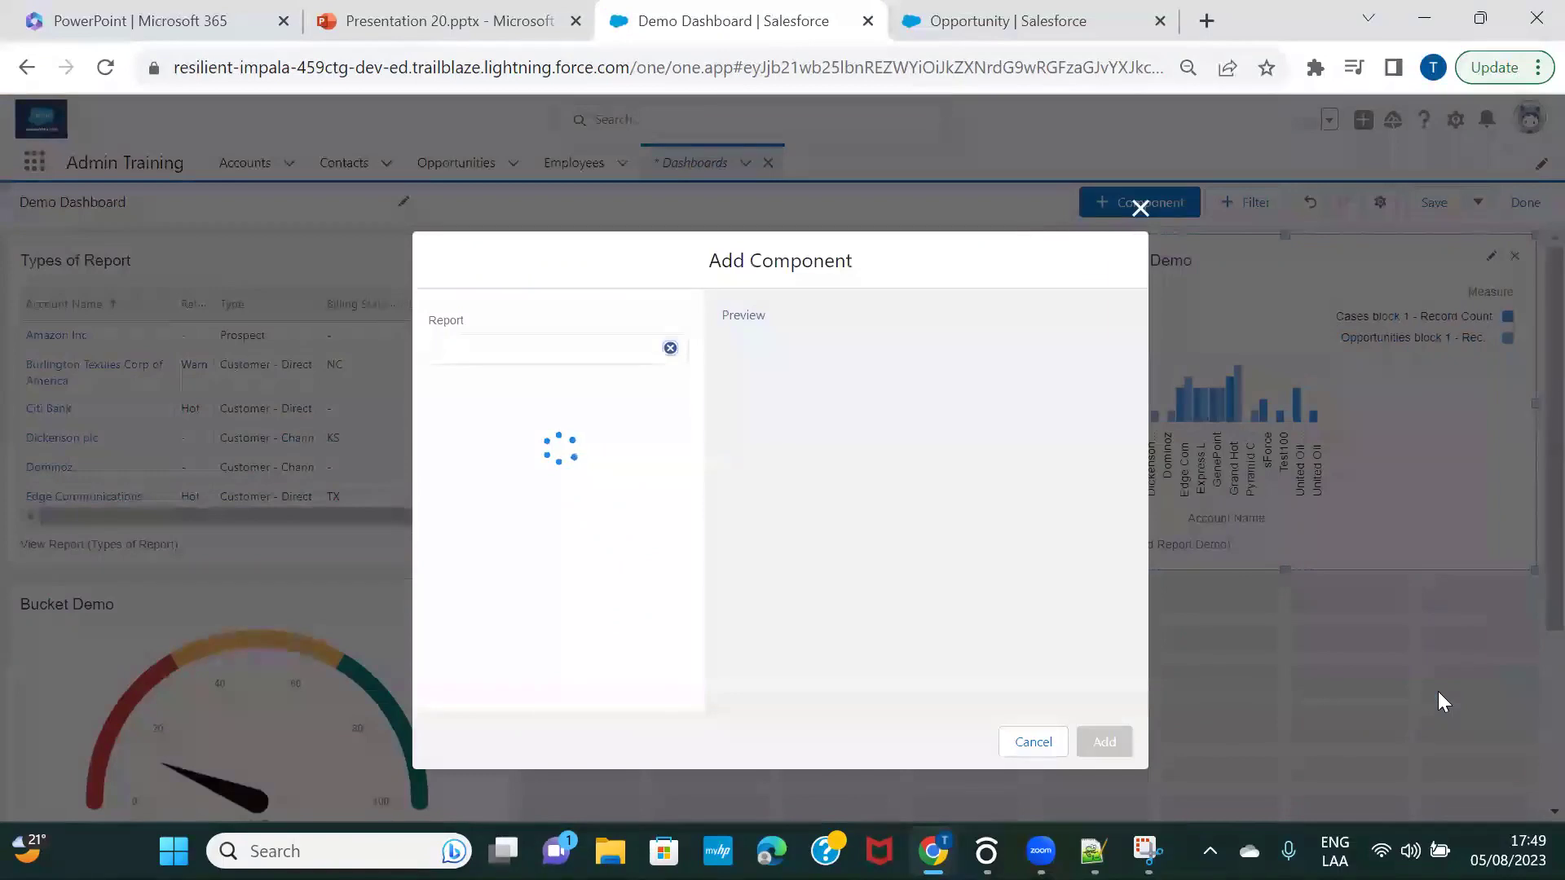
click(493, 506)
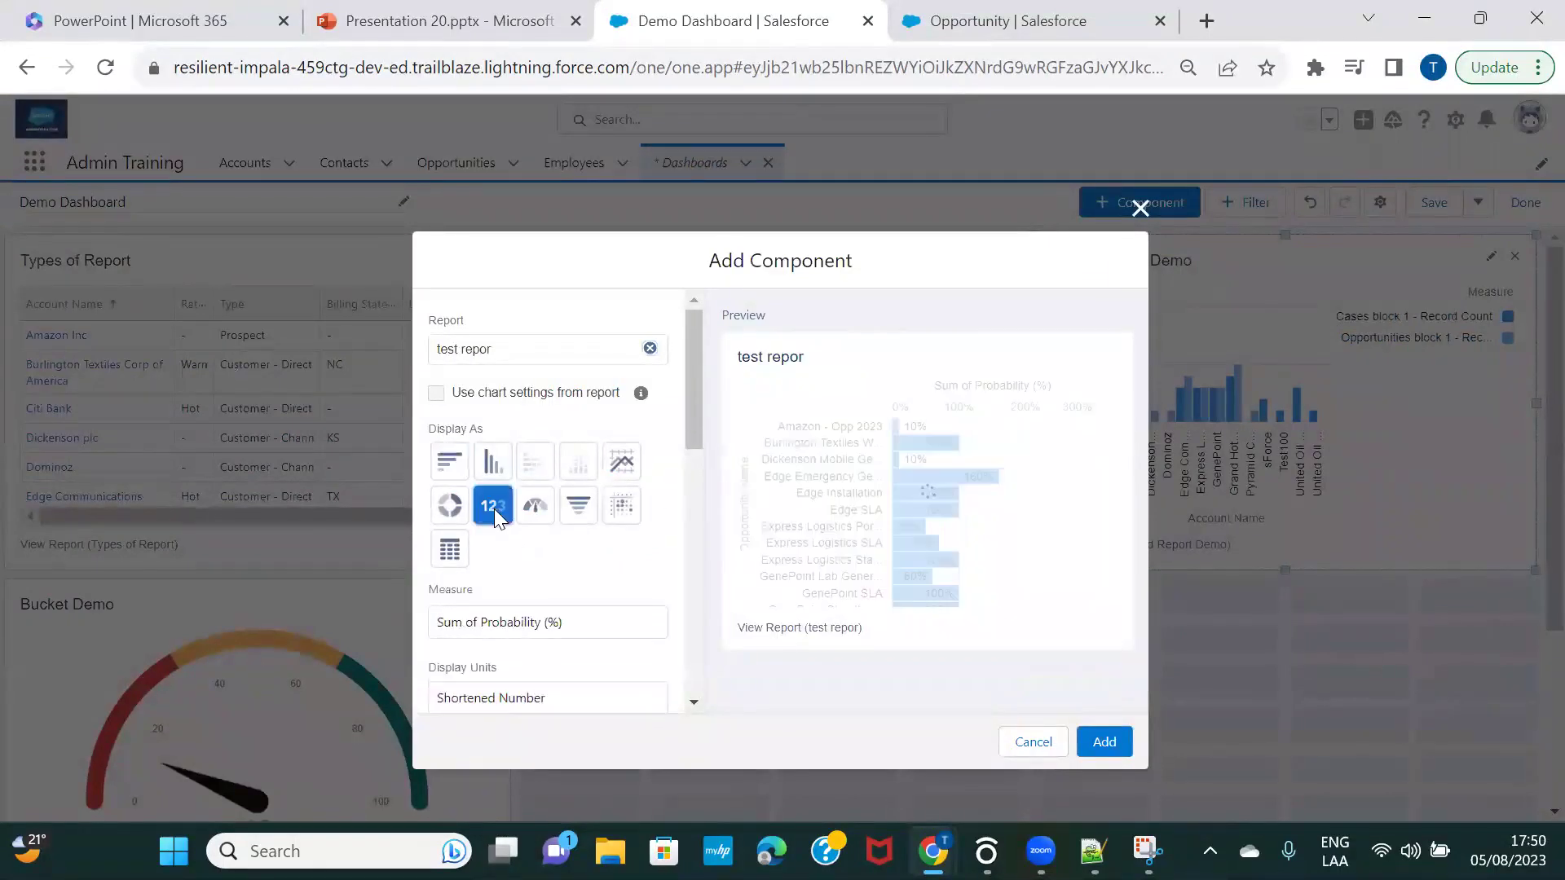
click(1105, 742)
Place the test repor metric beside the Bucket Demo gauge and enlarge it to the gauge component's size.
scroll(797, 684, down, 4)
drag(172, 711, 689, 365)
scroll(889, 497, up, 2)
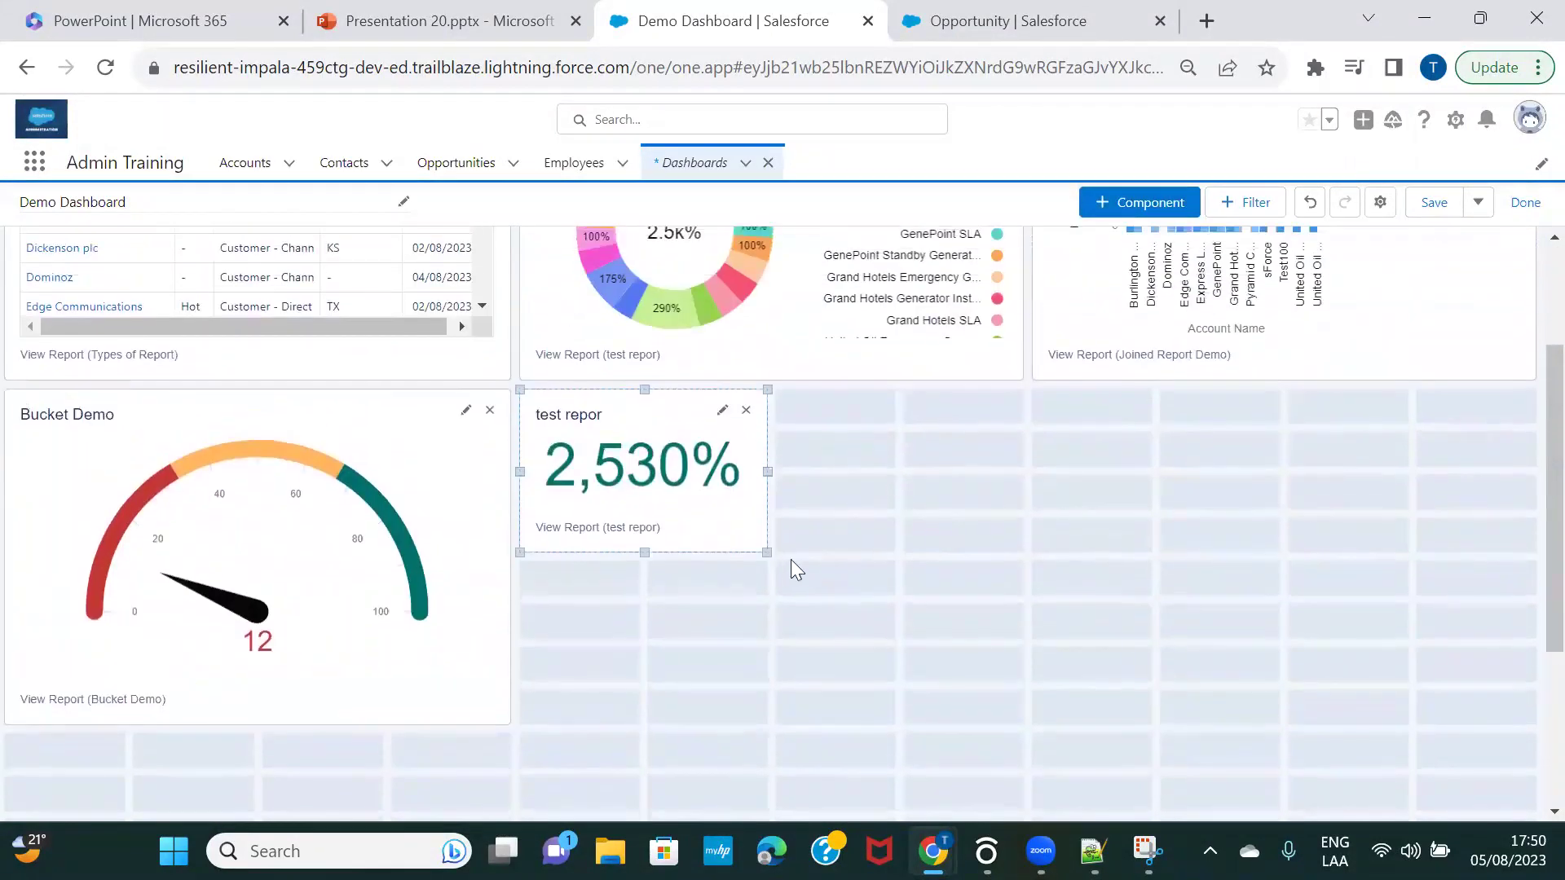
drag(772, 548, 1025, 724)
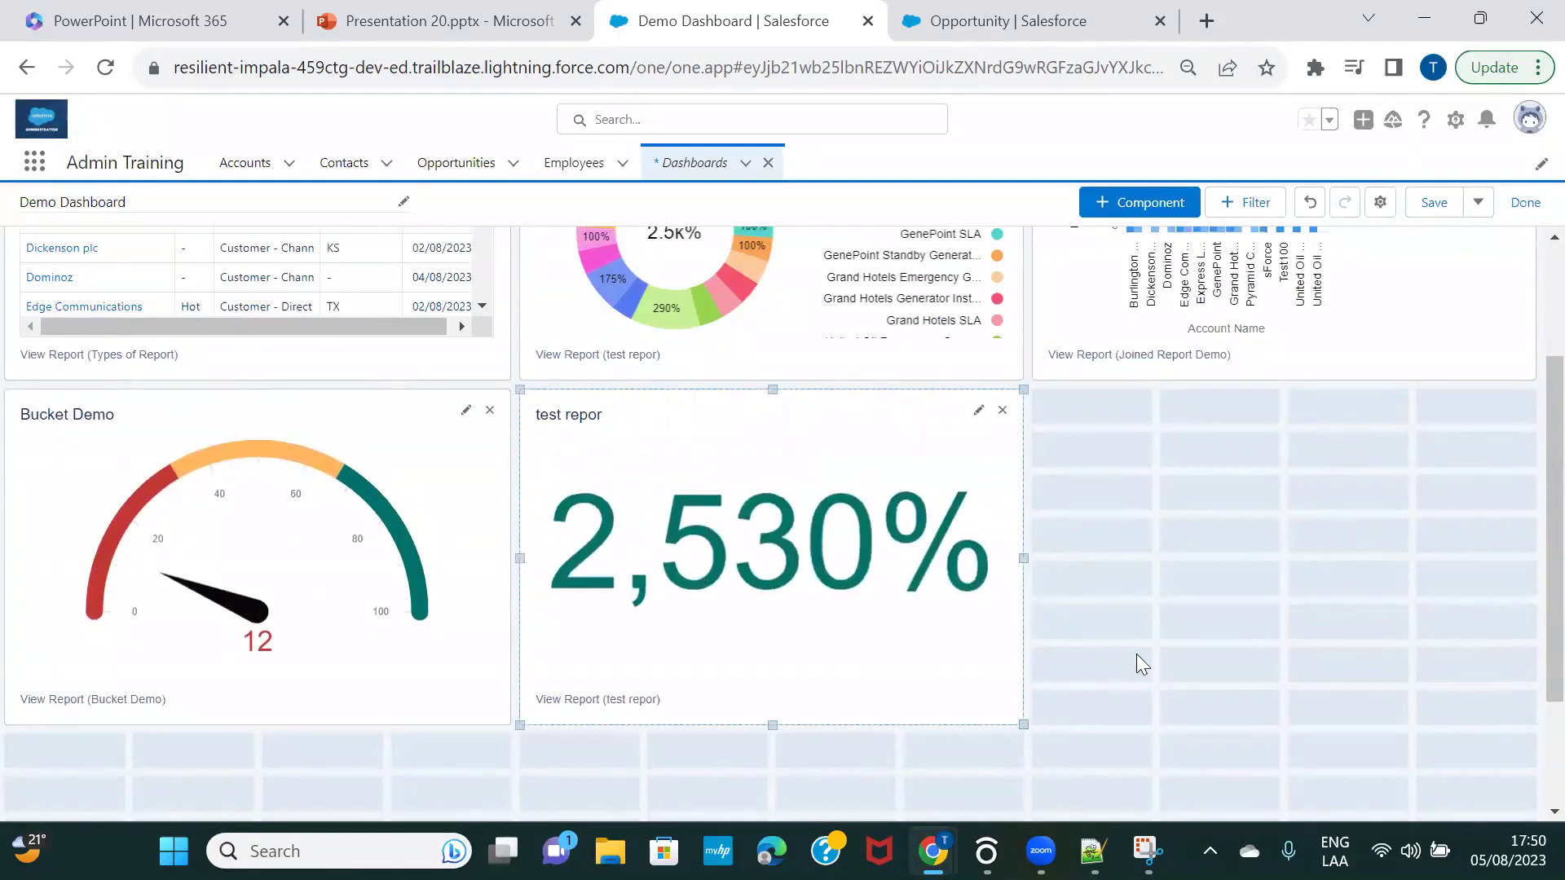
scroll(1136, 654, up, 3)
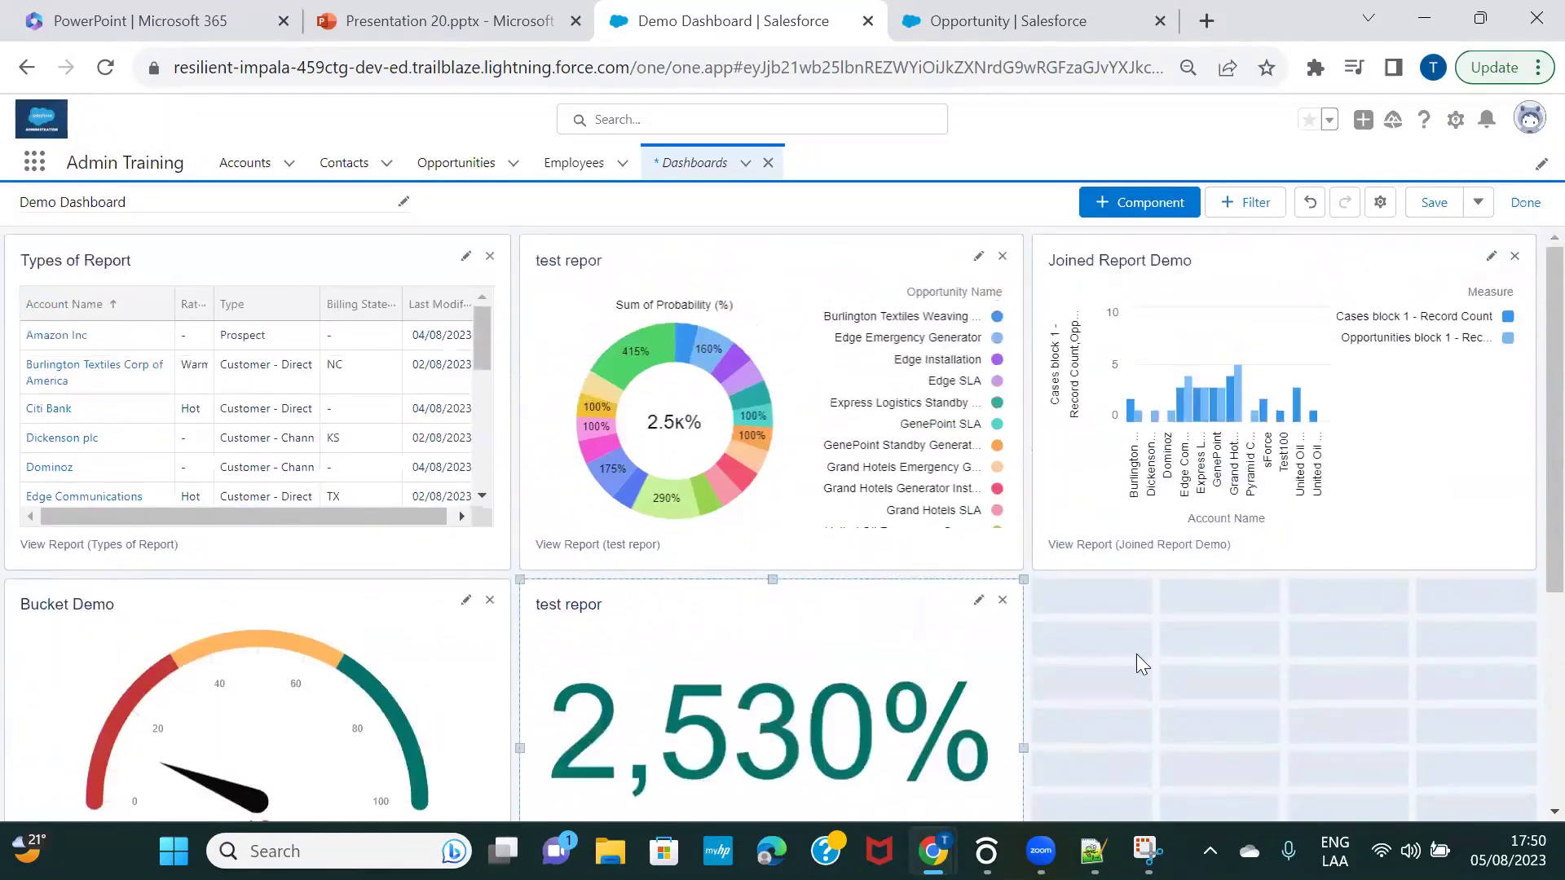
click(1138, 203)
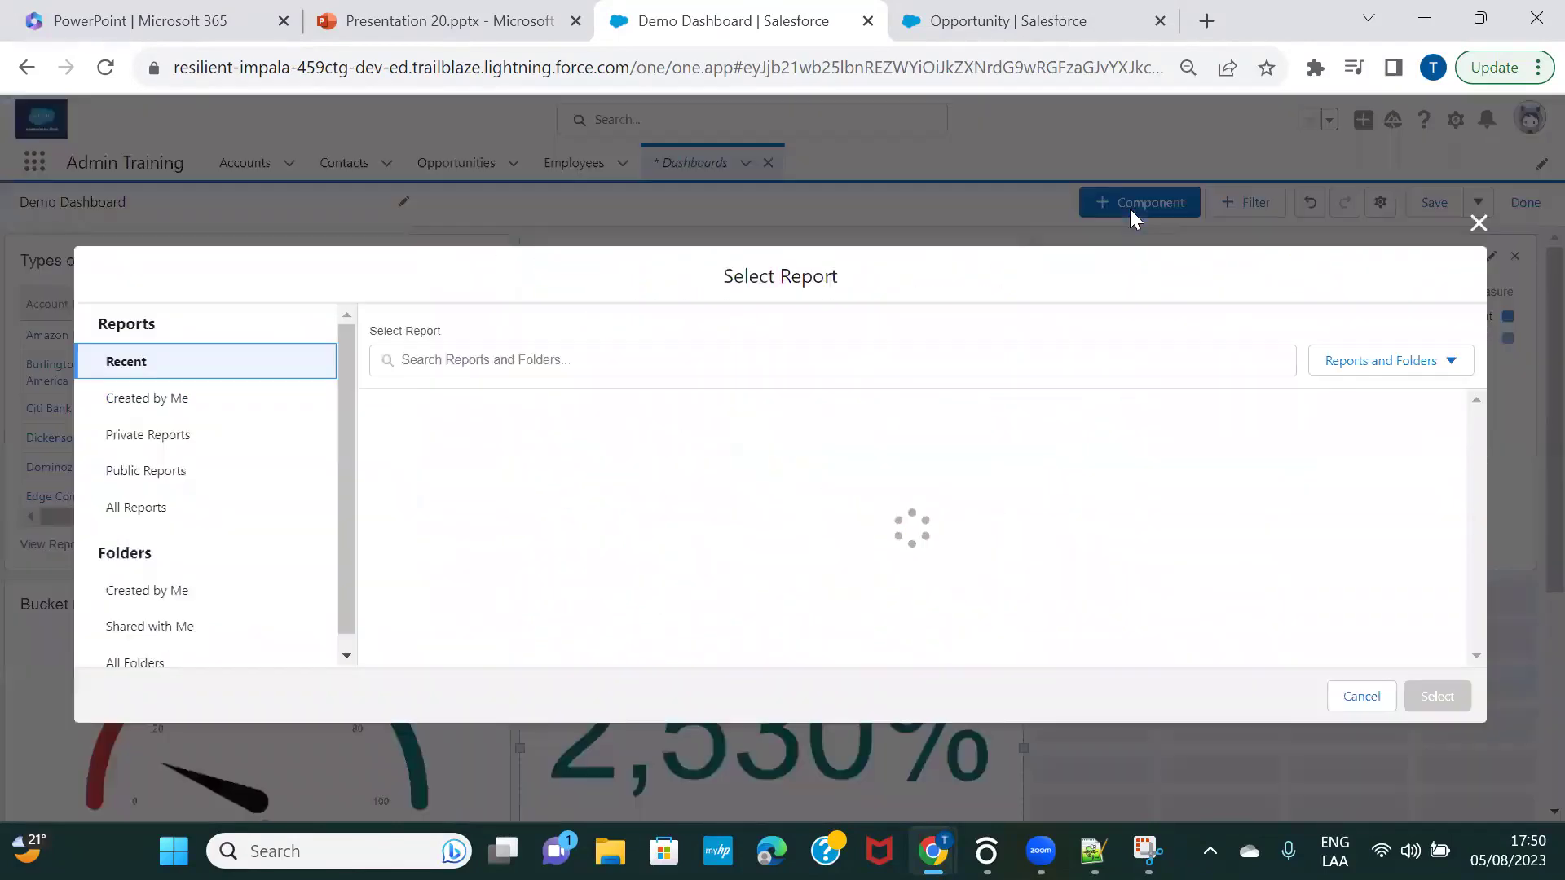
scroll(634, 503, down, 3)
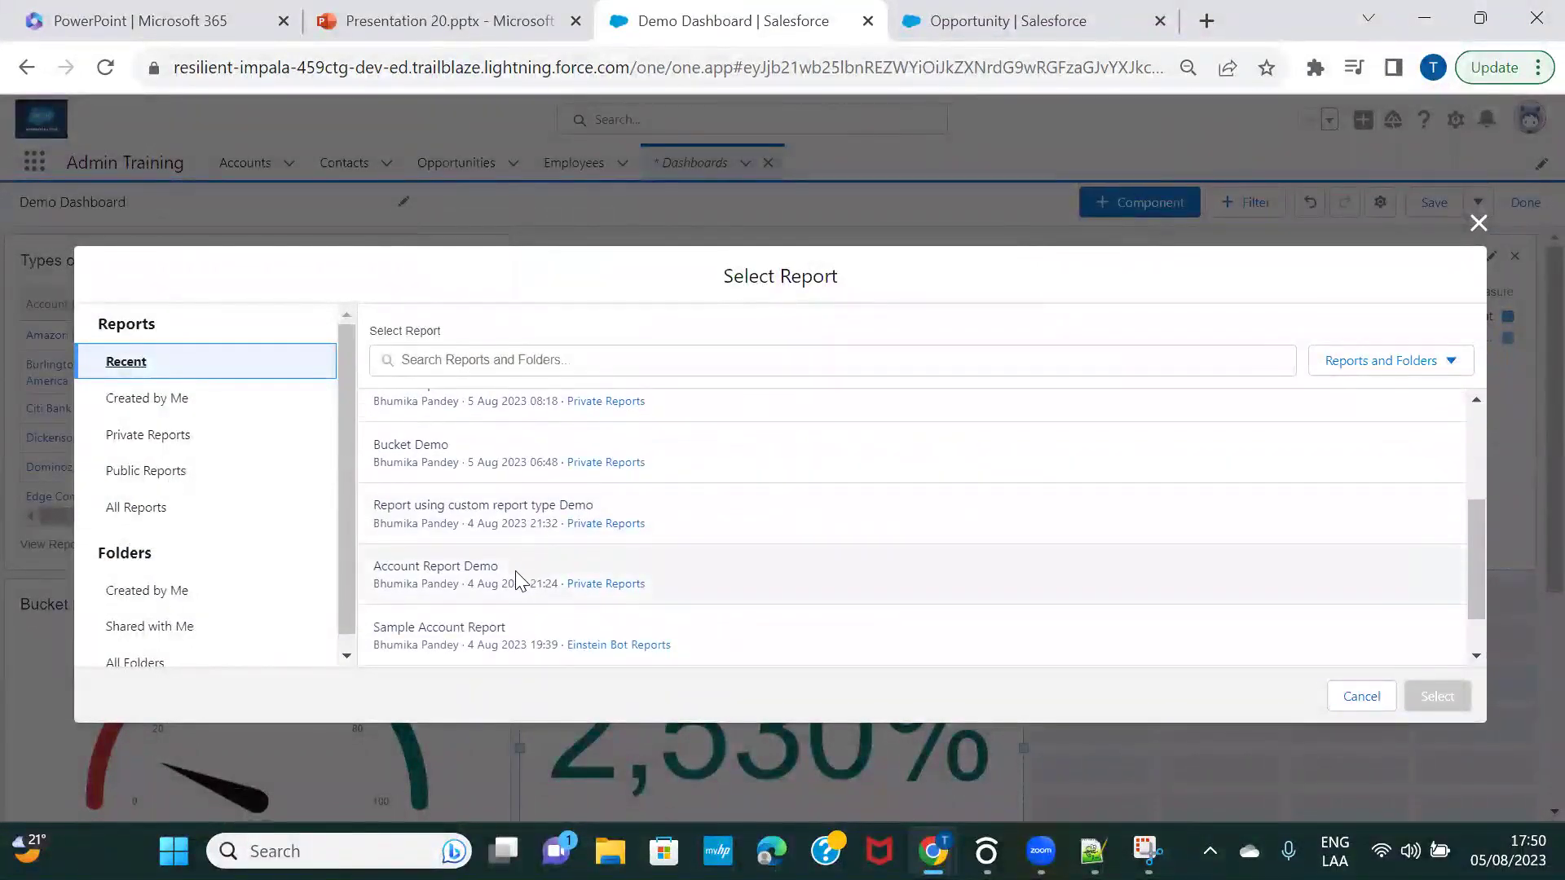
click(520, 581)
click(1438, 696)
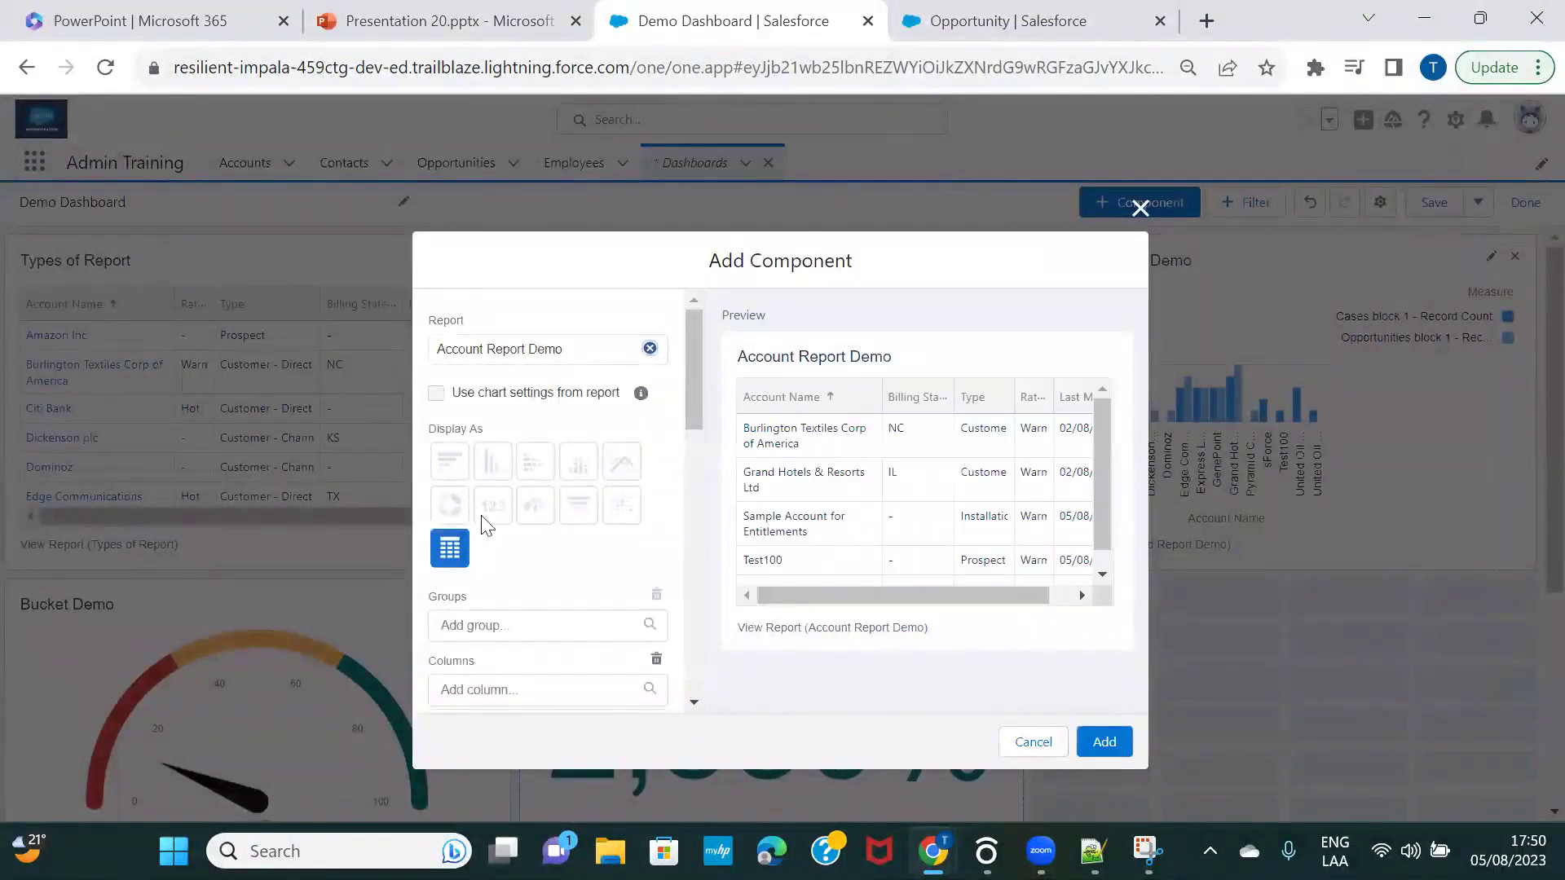
click(1138, 209)
click(1133, 210)
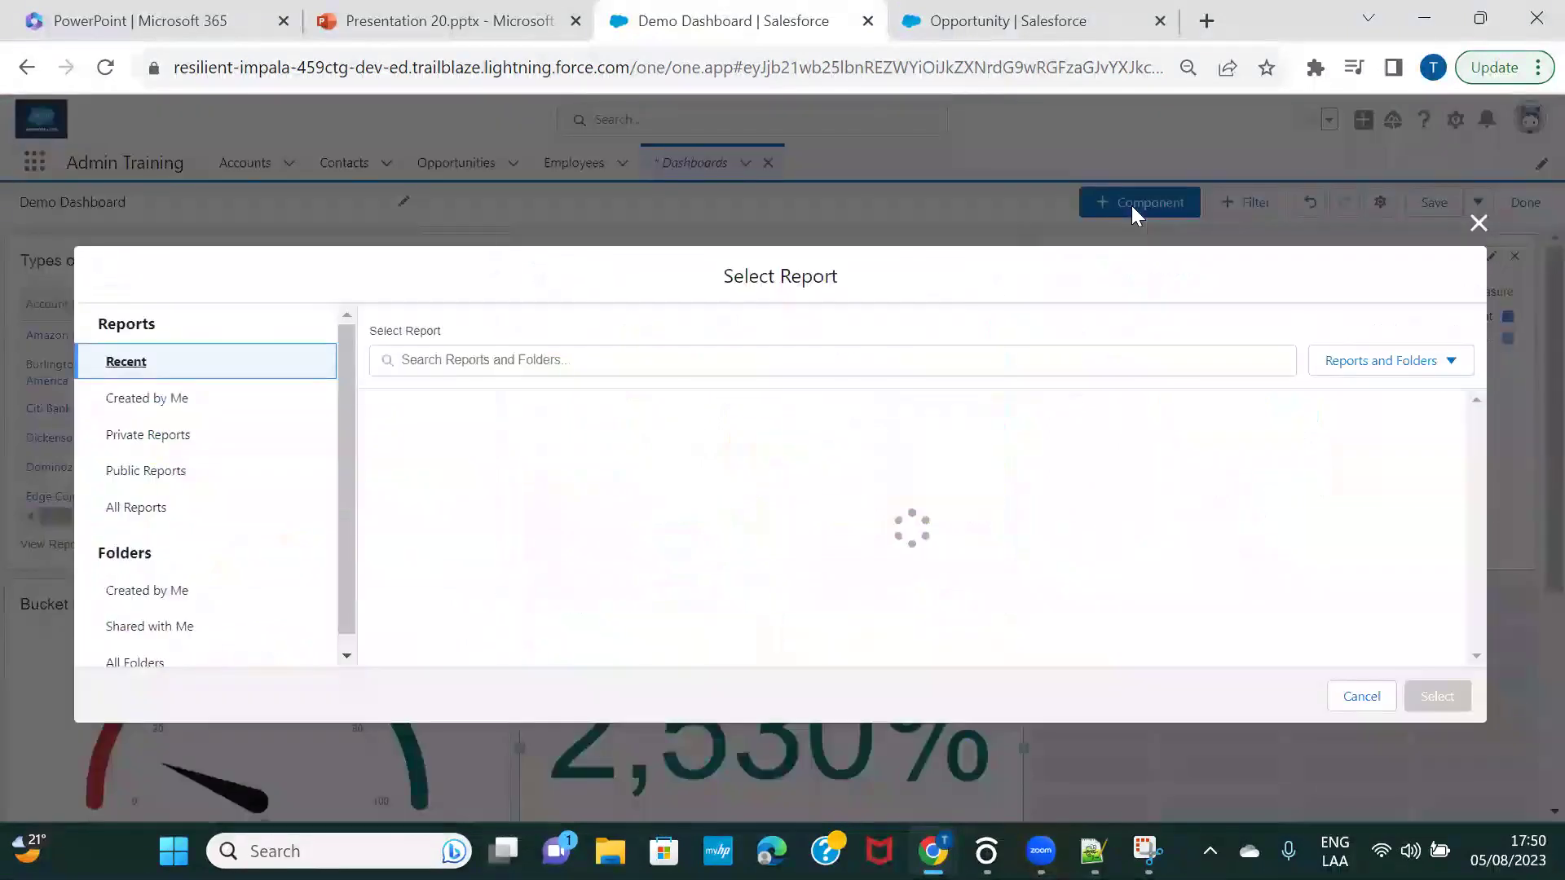
scroll(706, 512, down, 3)
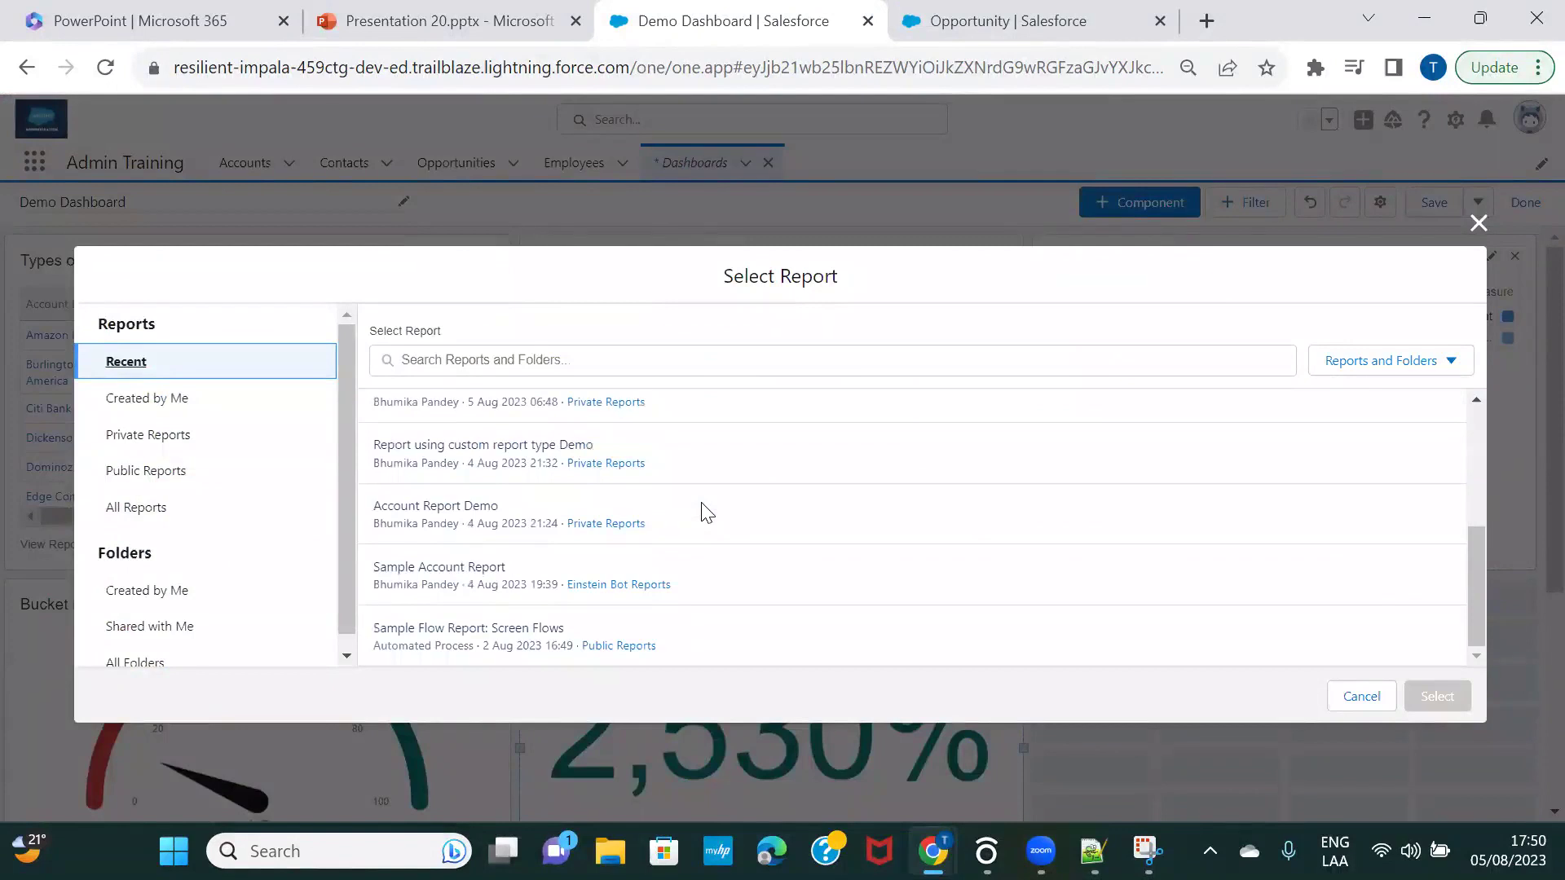
click(517, 451)
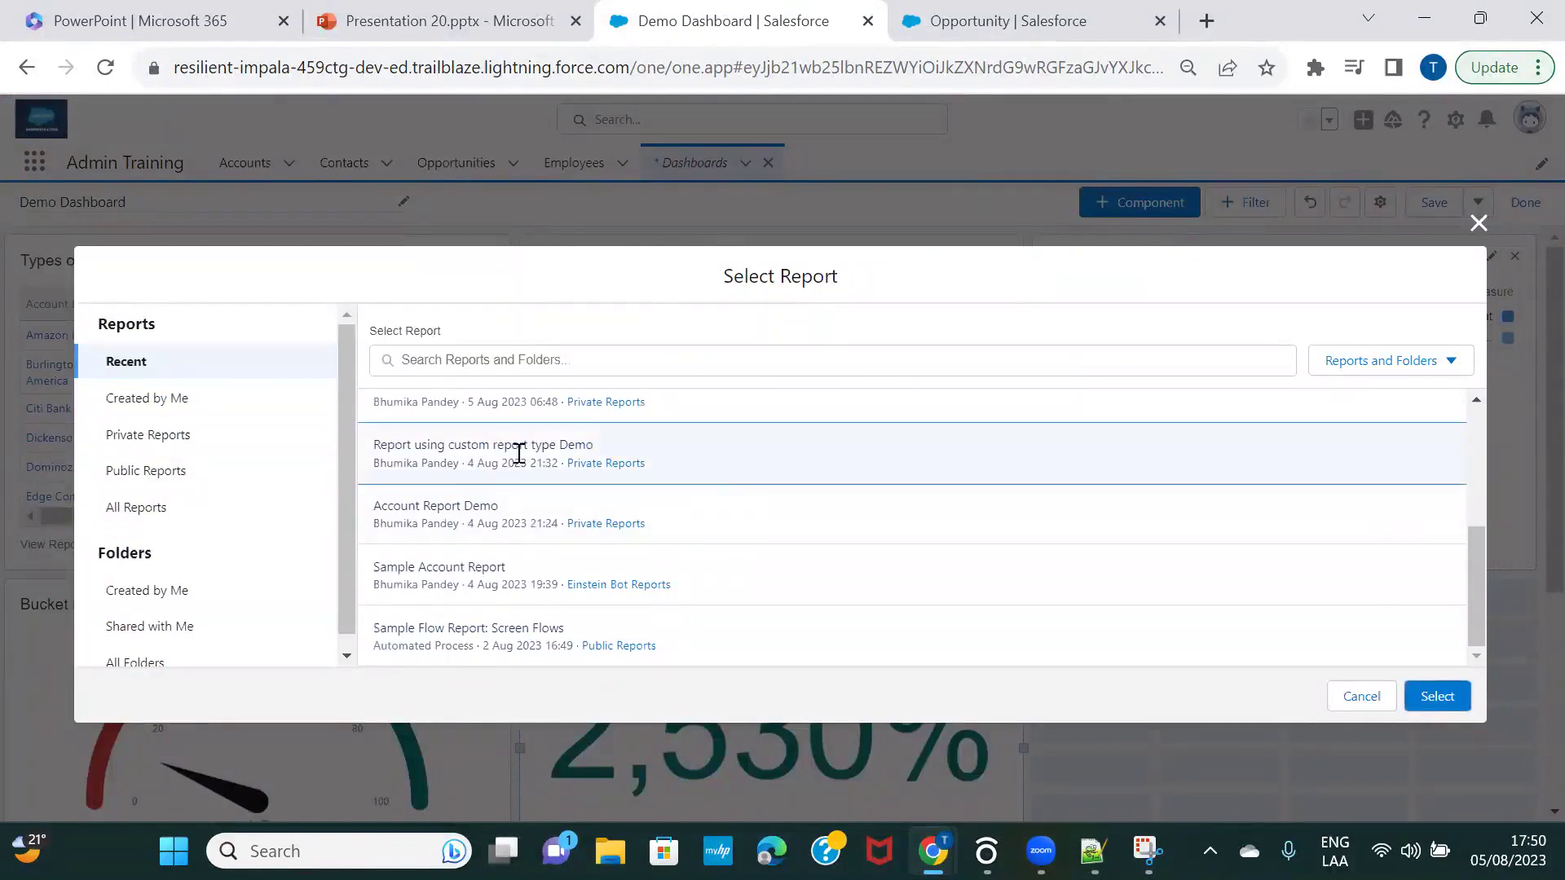
click(1436, 696)
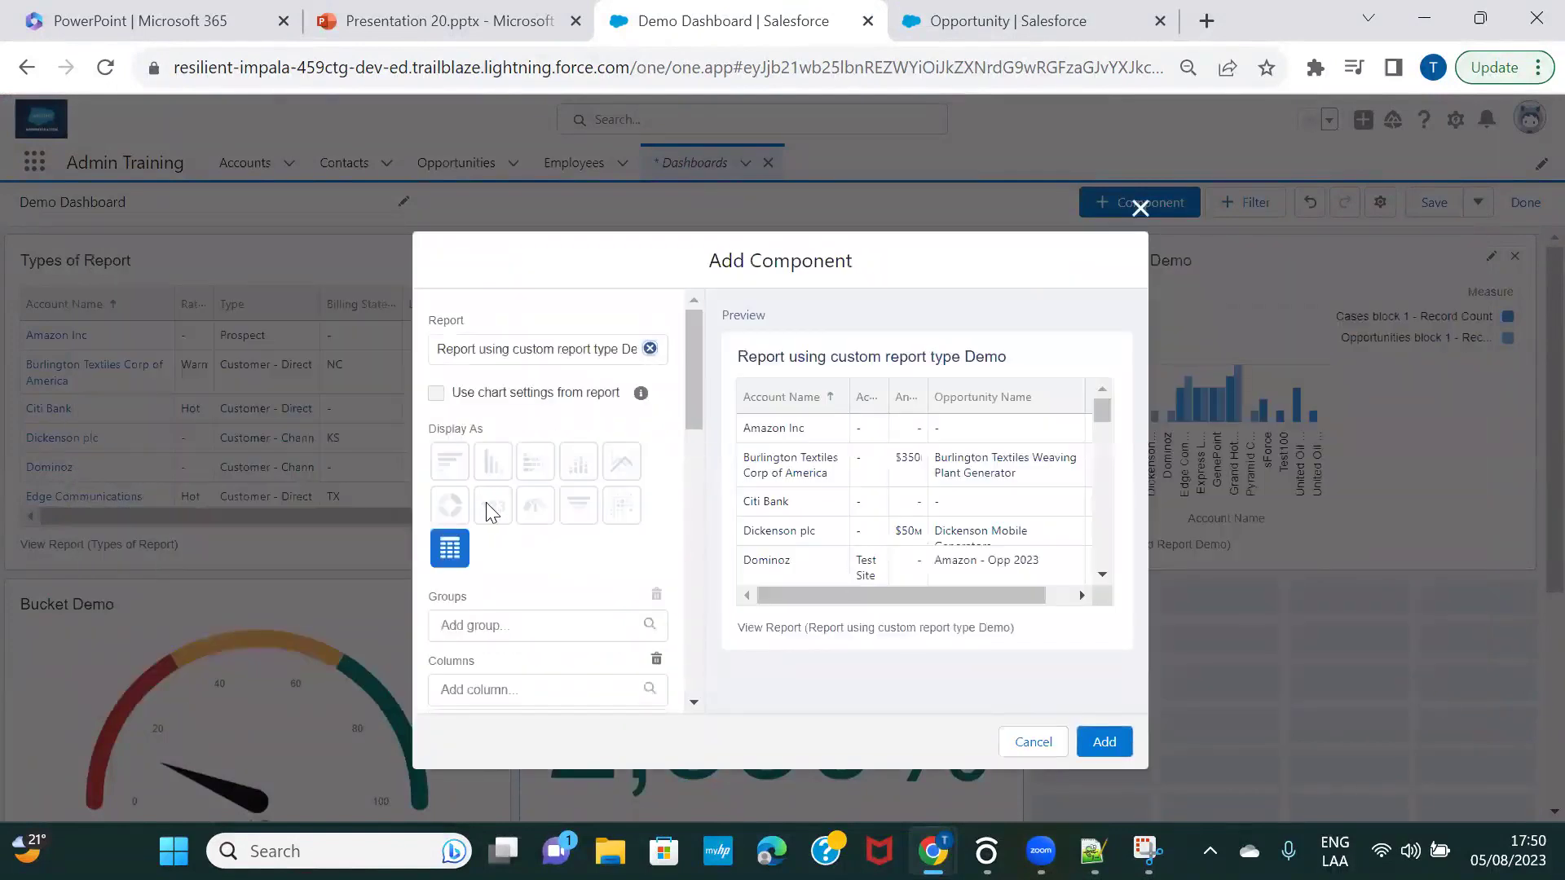
click(1140, 210)
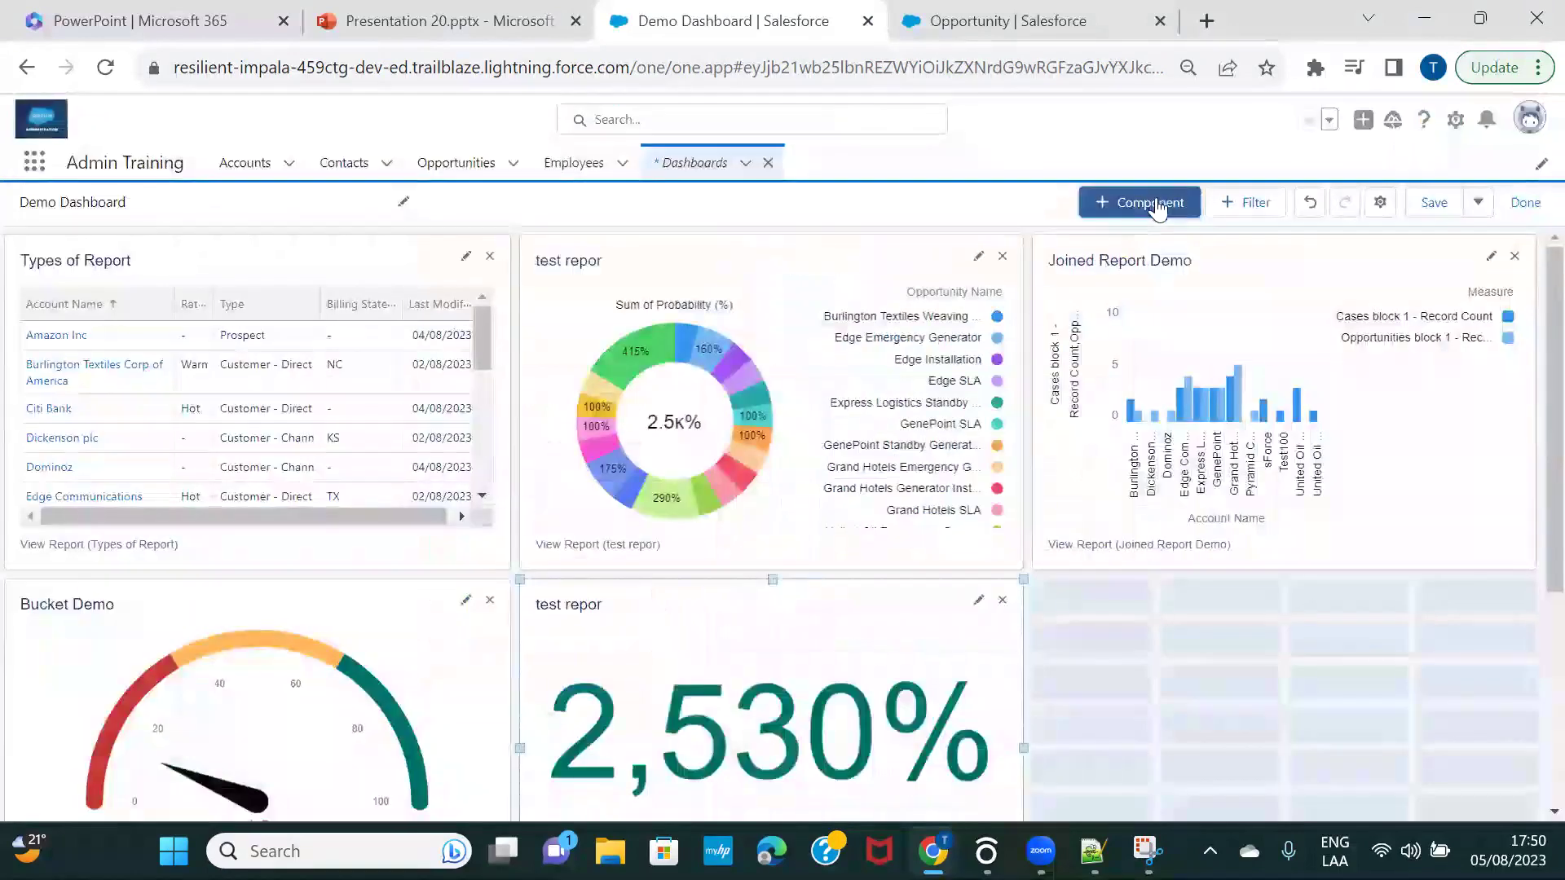
click(1155, 203)
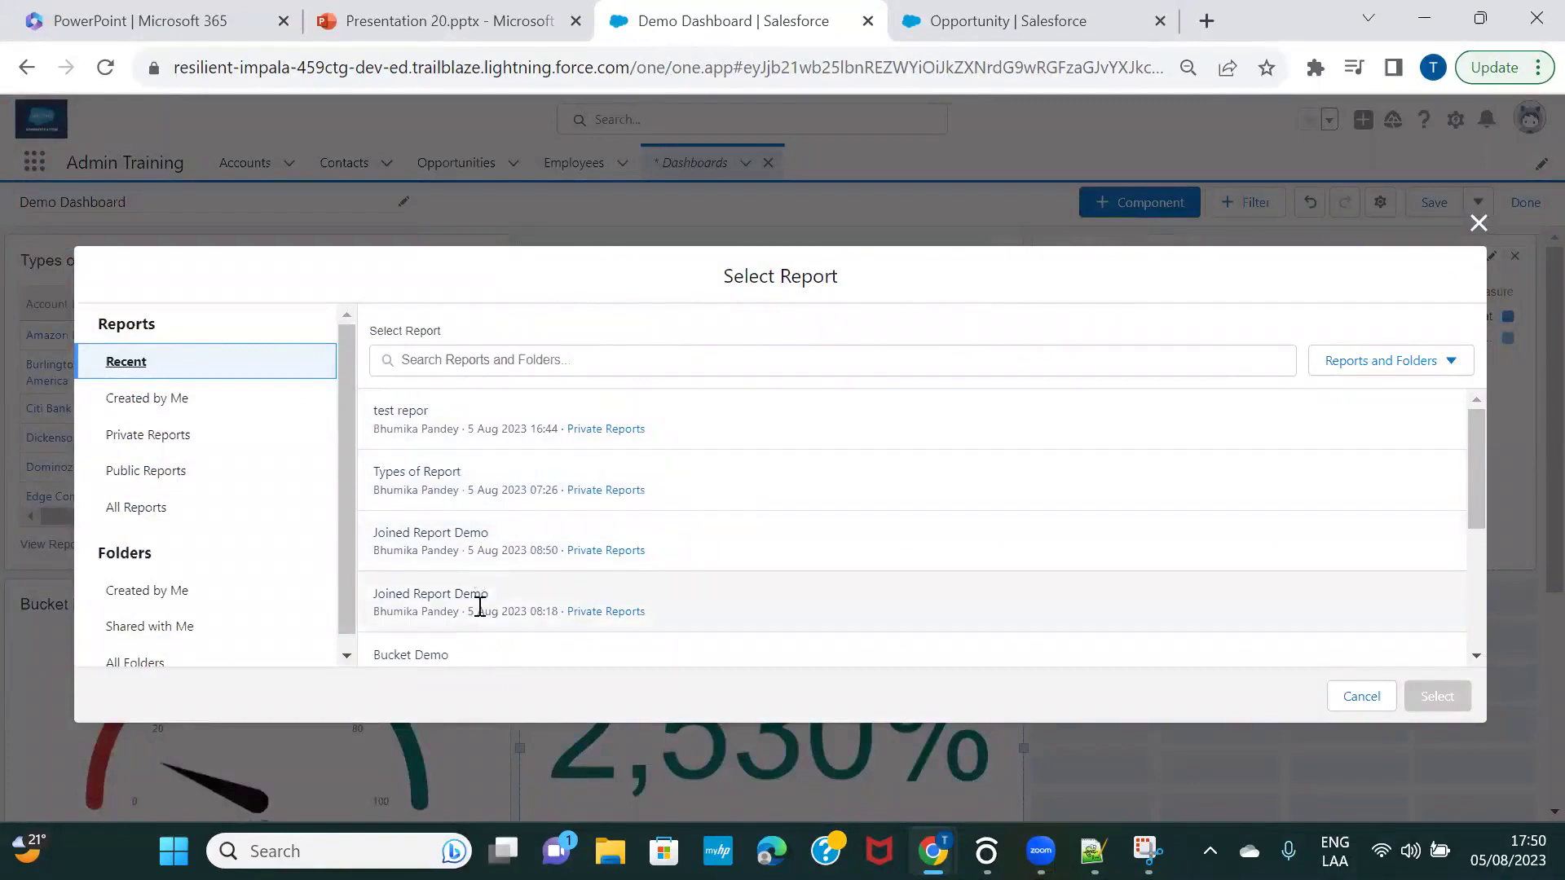
scroll(479, 607, down, 1)
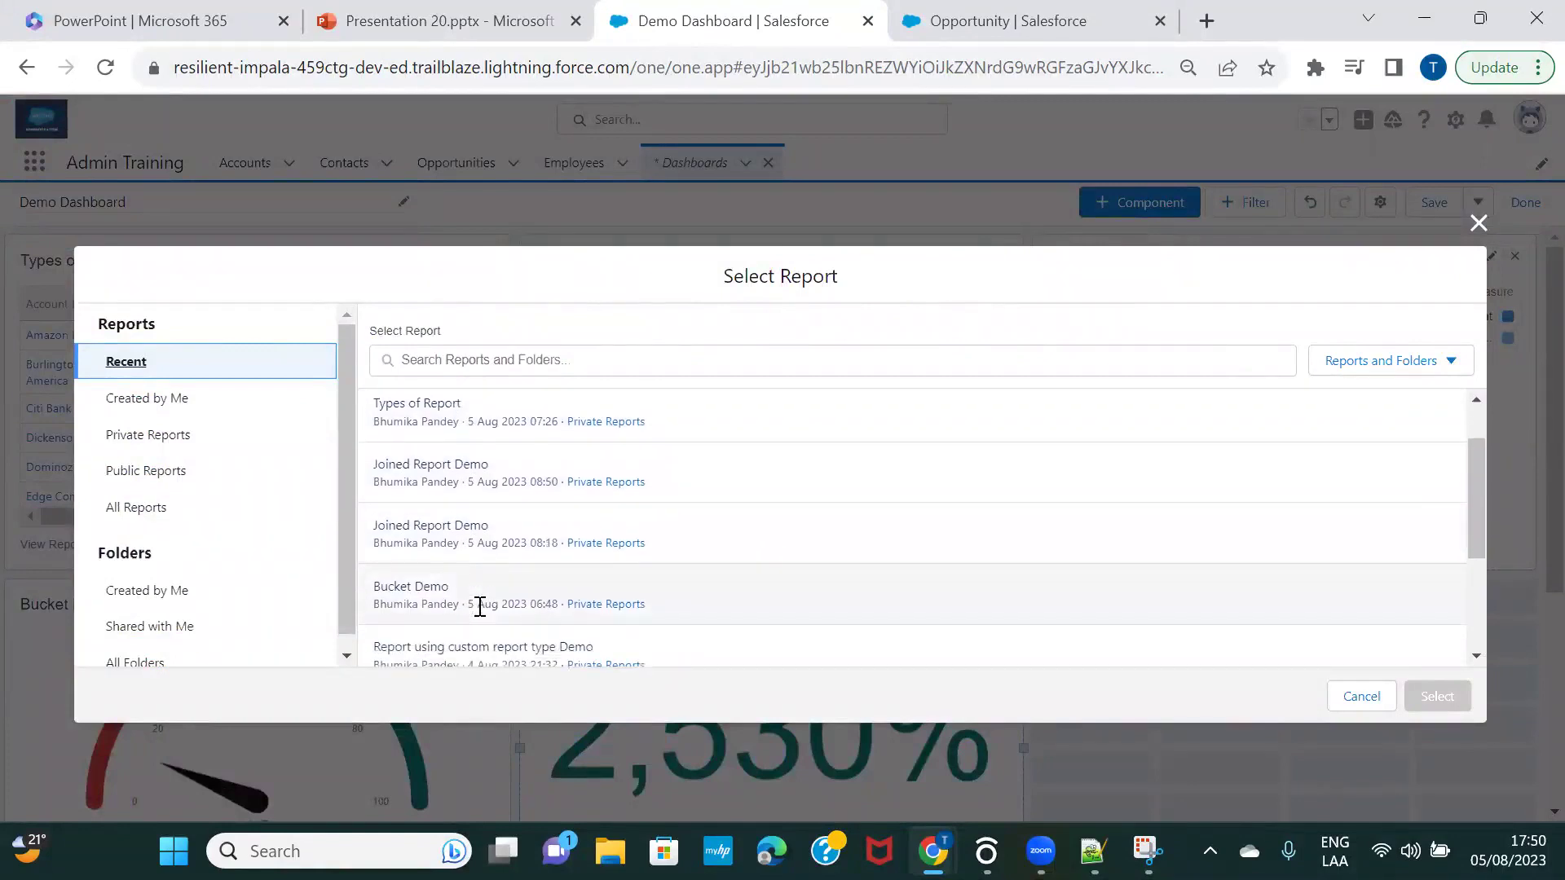
click(478, 637)
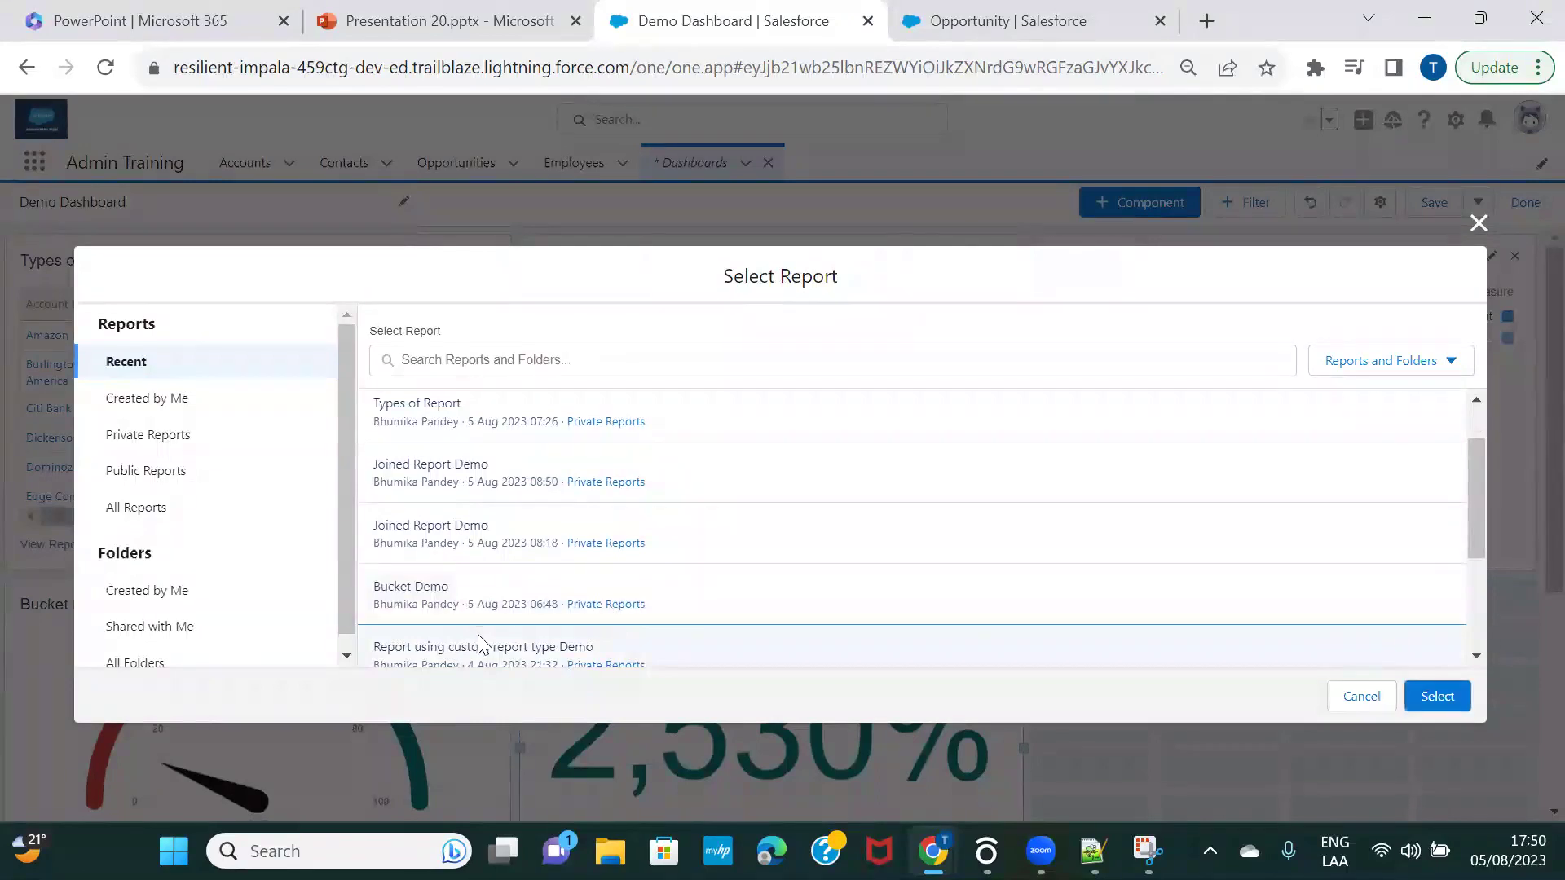
click(1426, 699)
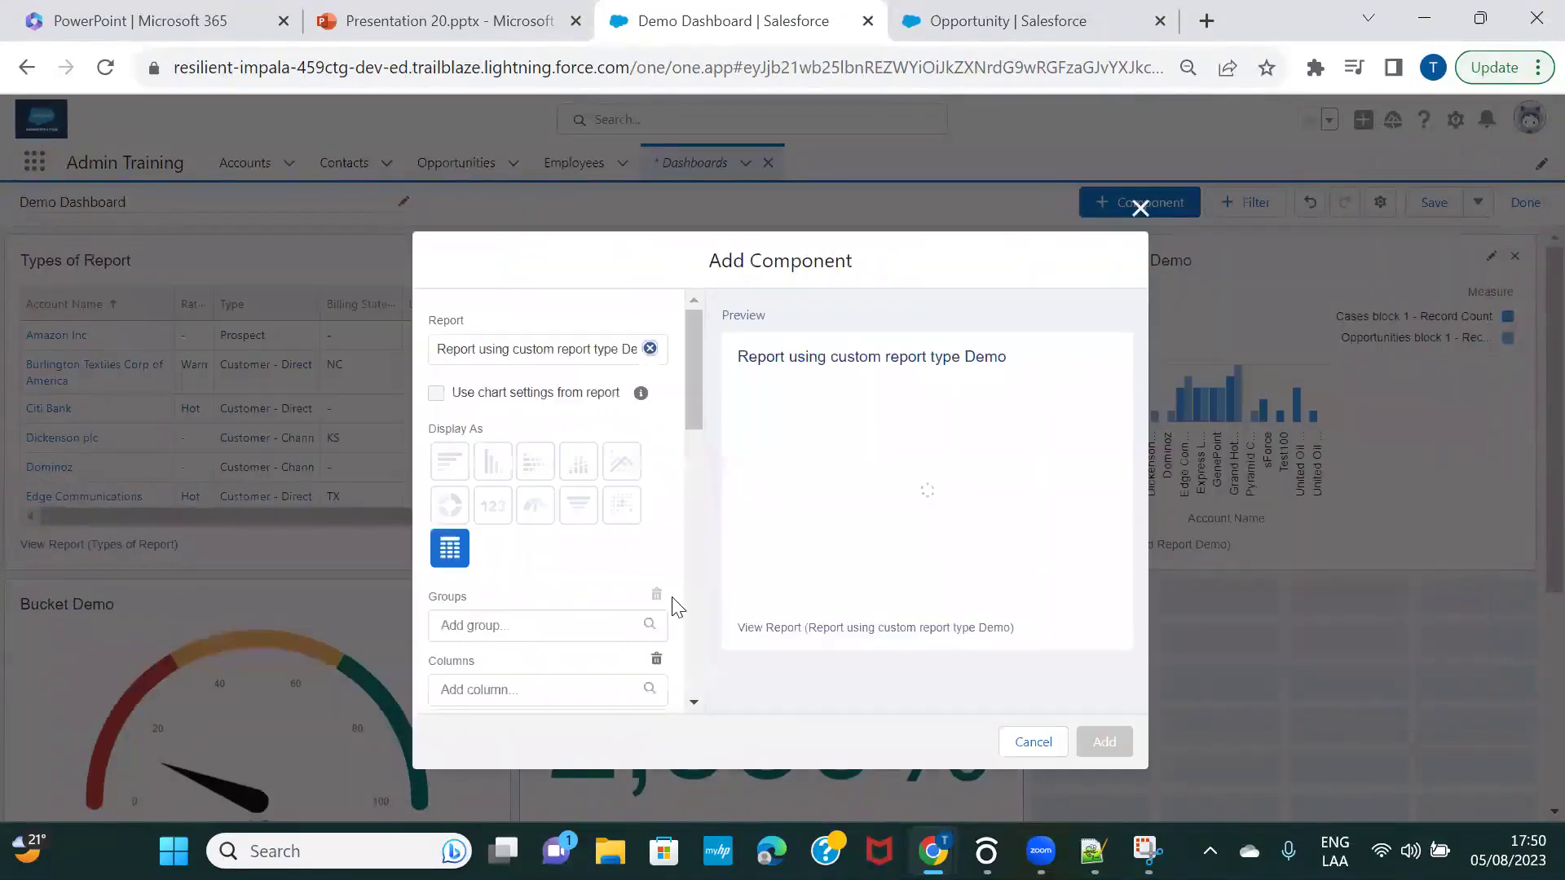
click(1153, 210)
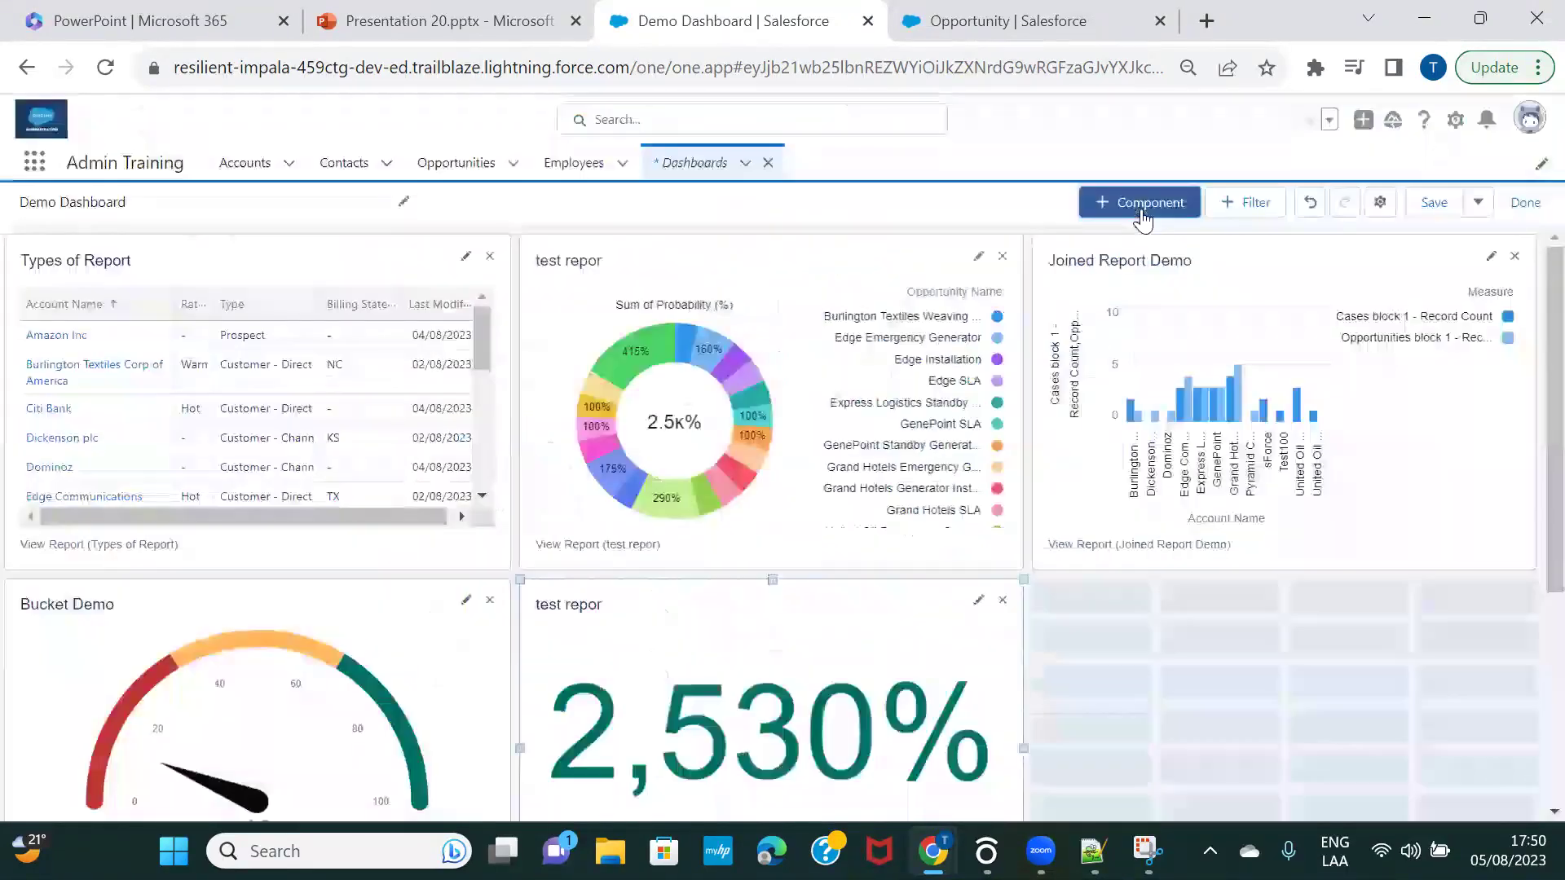
click(1119, 201)
click(471, 490)
click(1433, 699)
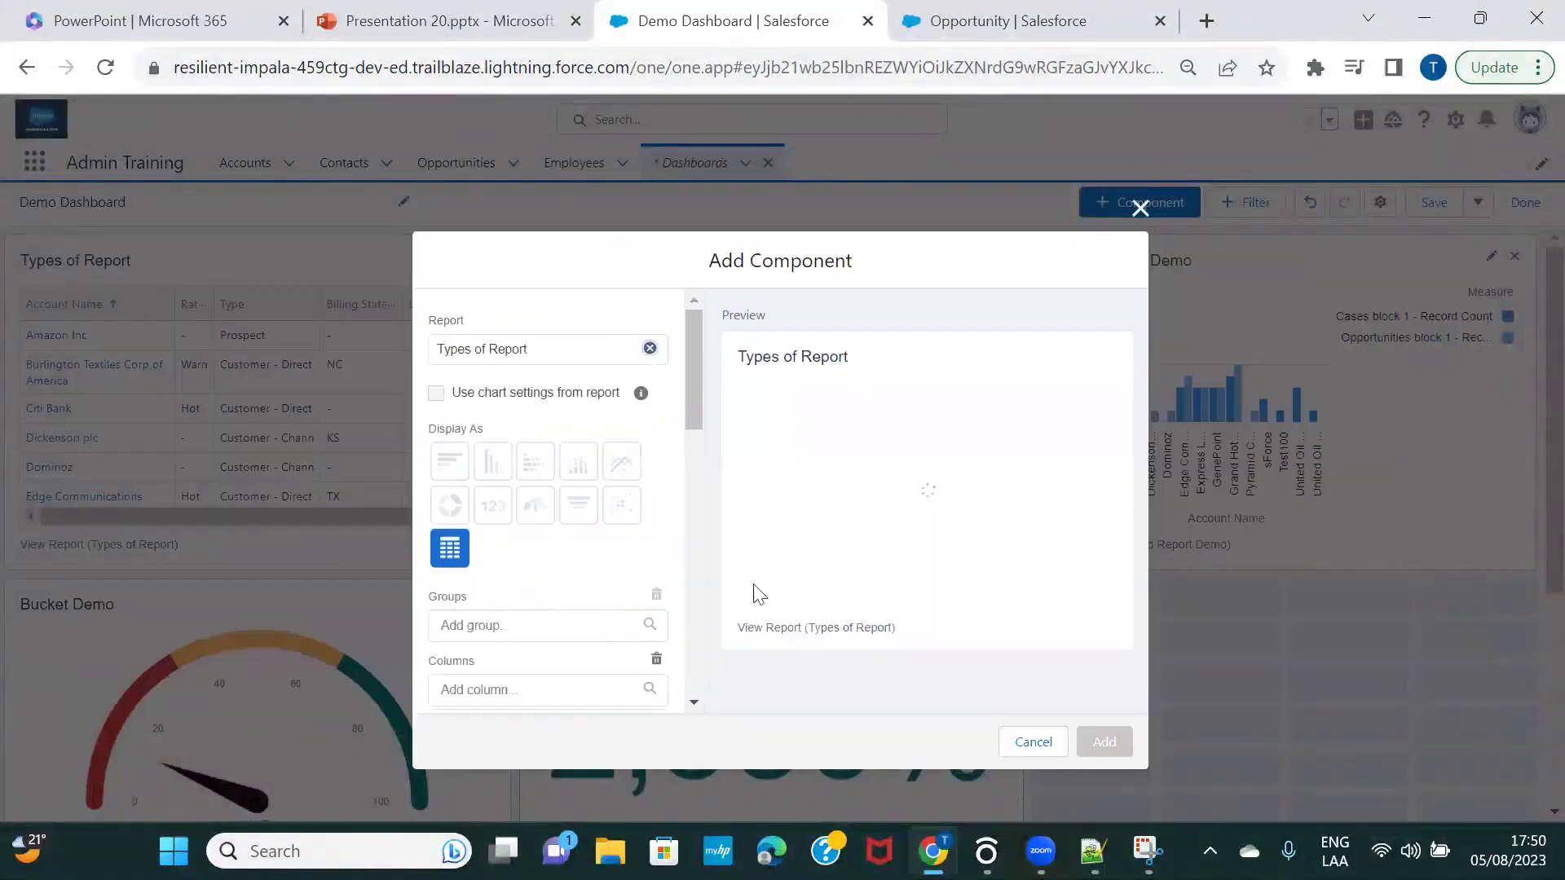
click(1139, 210)
Add a line chart component from the test repor report and place it beside the test repor metric in the second row.
click(1126, 211)
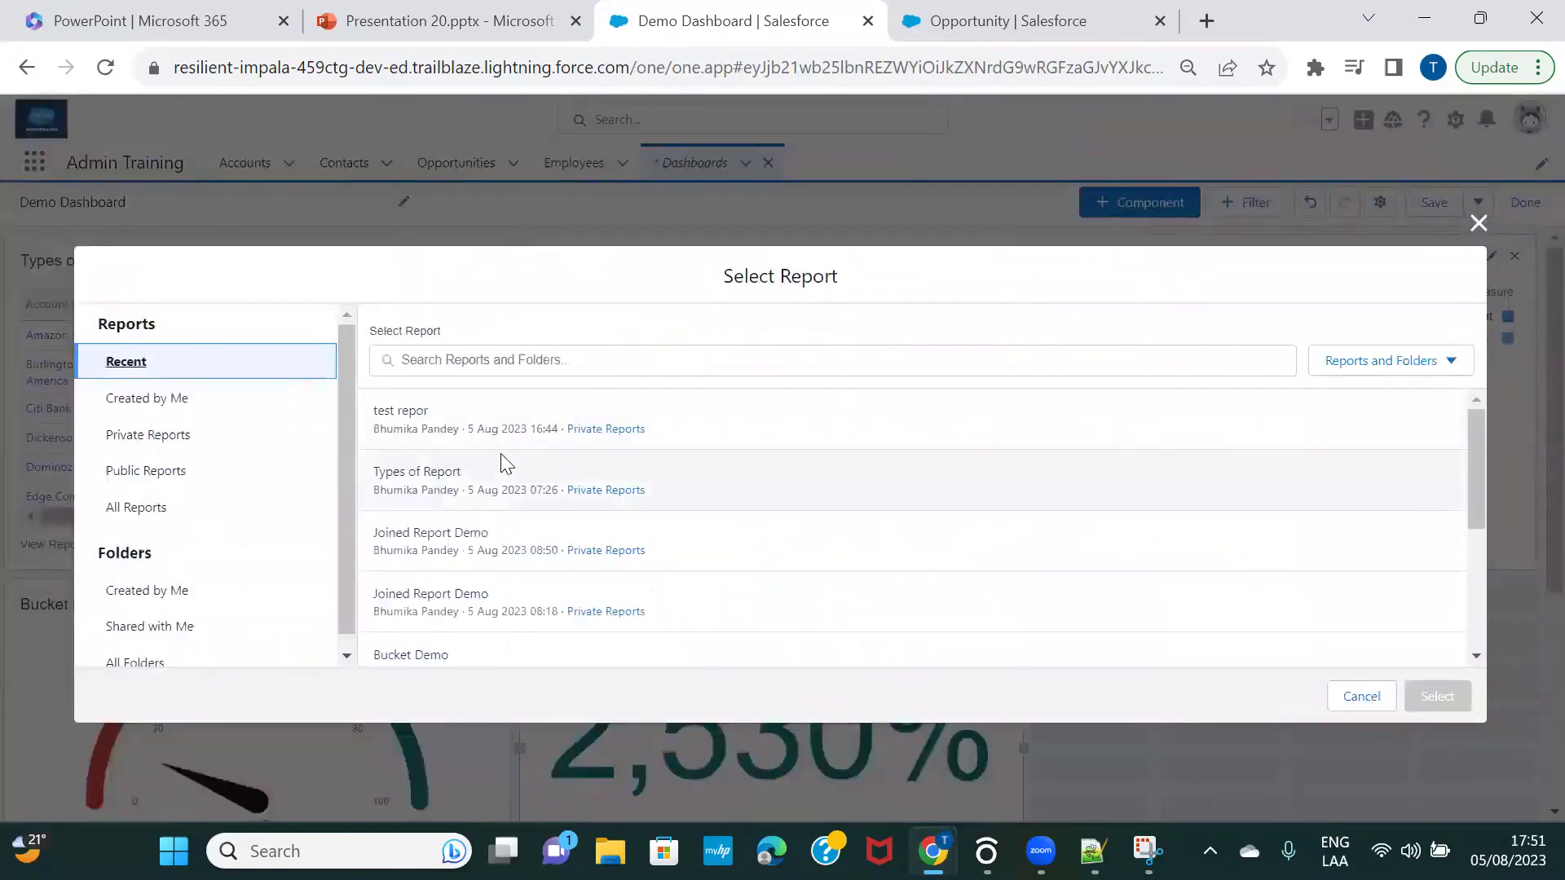
scroll(485, 454, down, 1)
scroll(486, 454, up, 1)
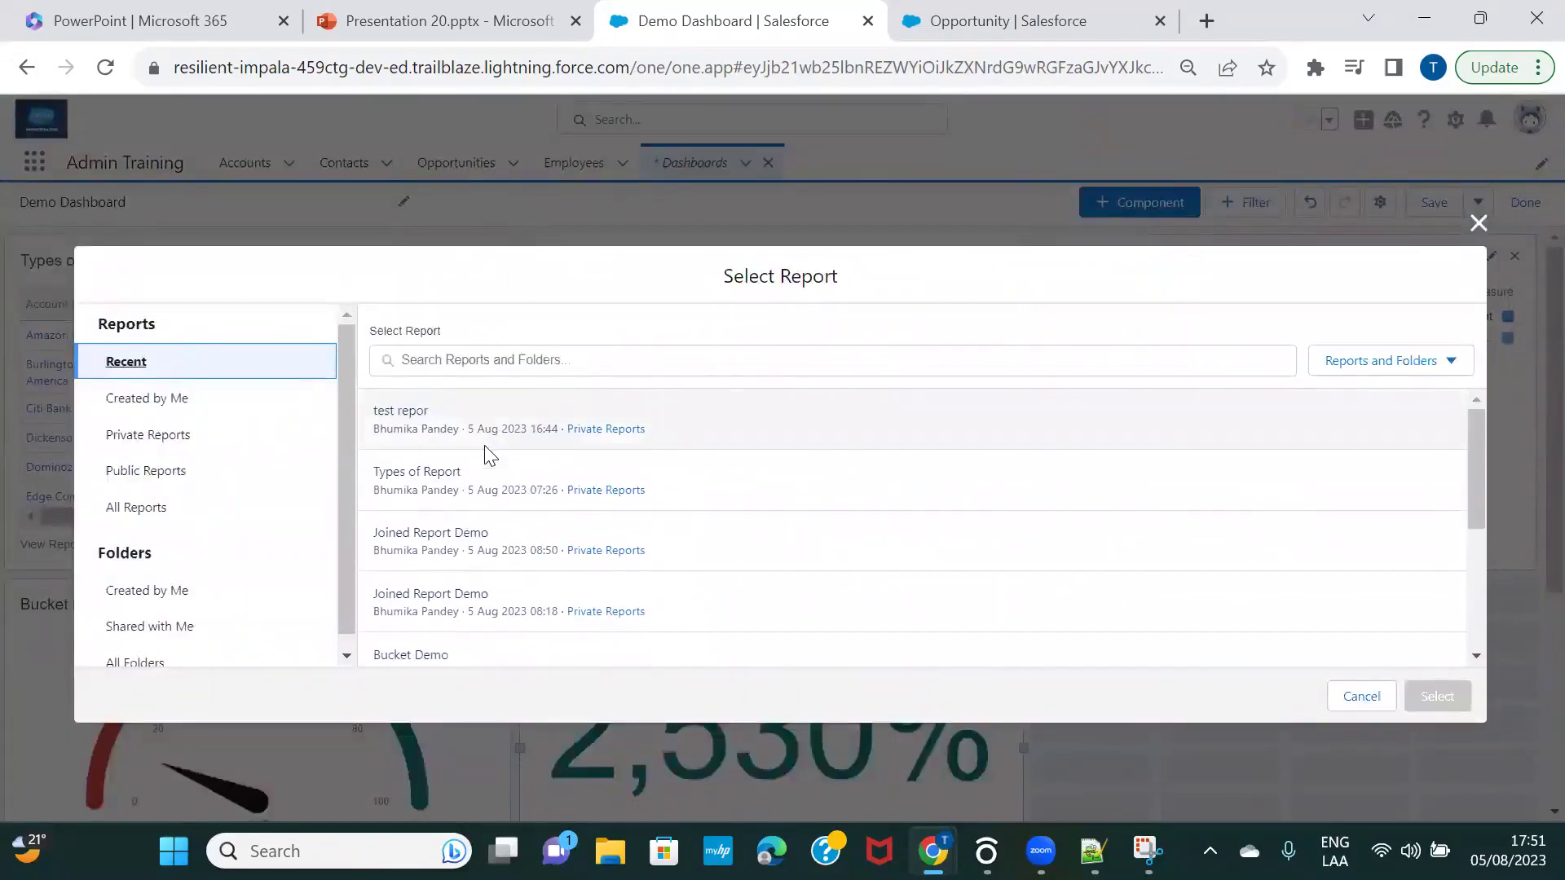
click(438, 419)
click(1437, 696)
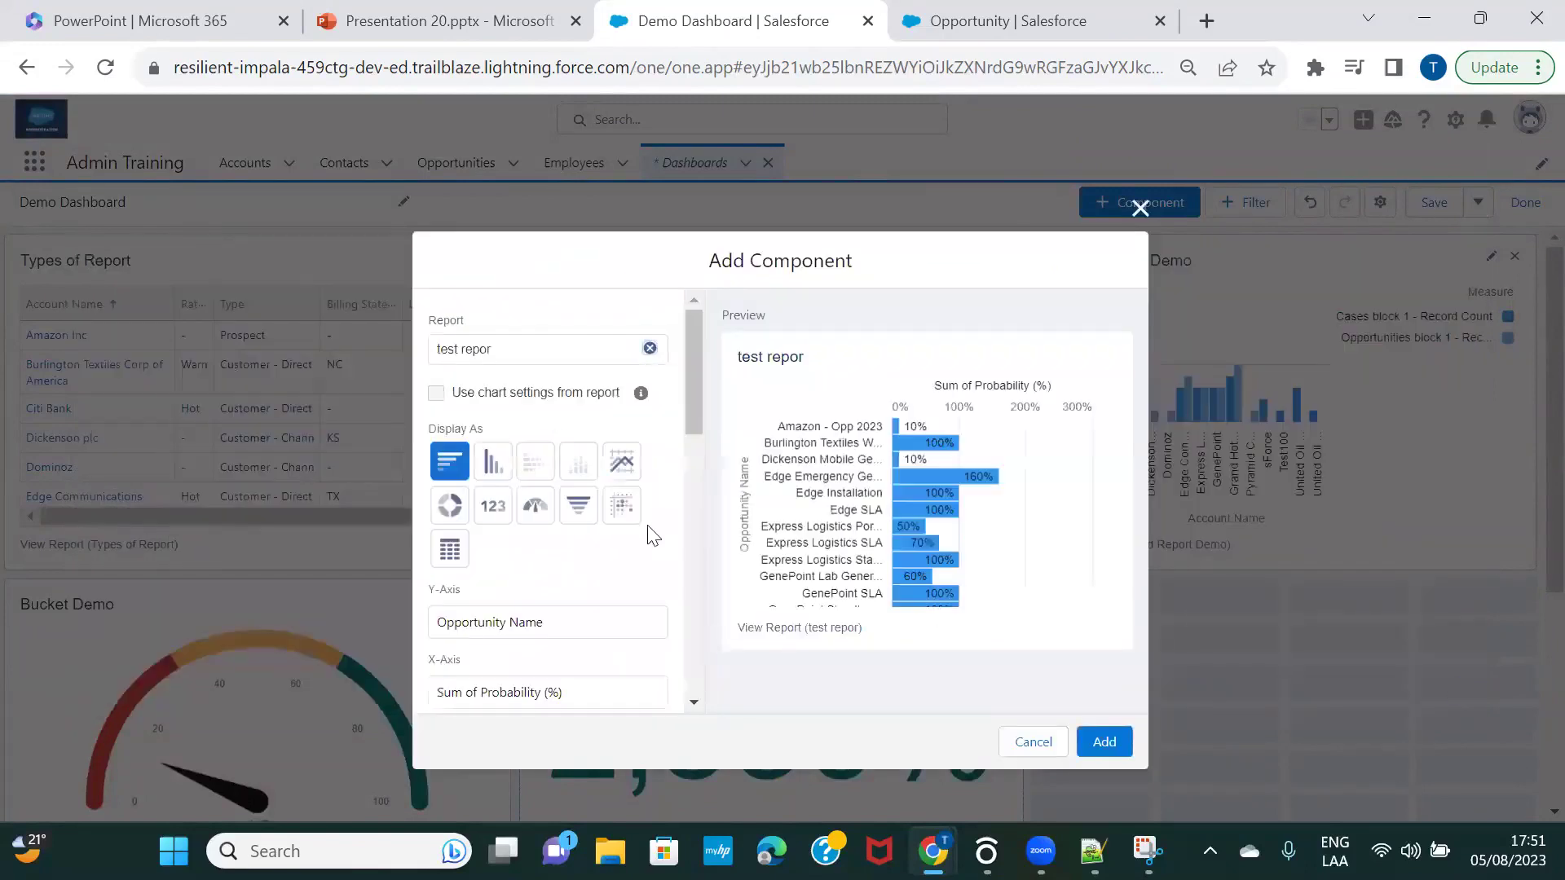
click(624, 462)
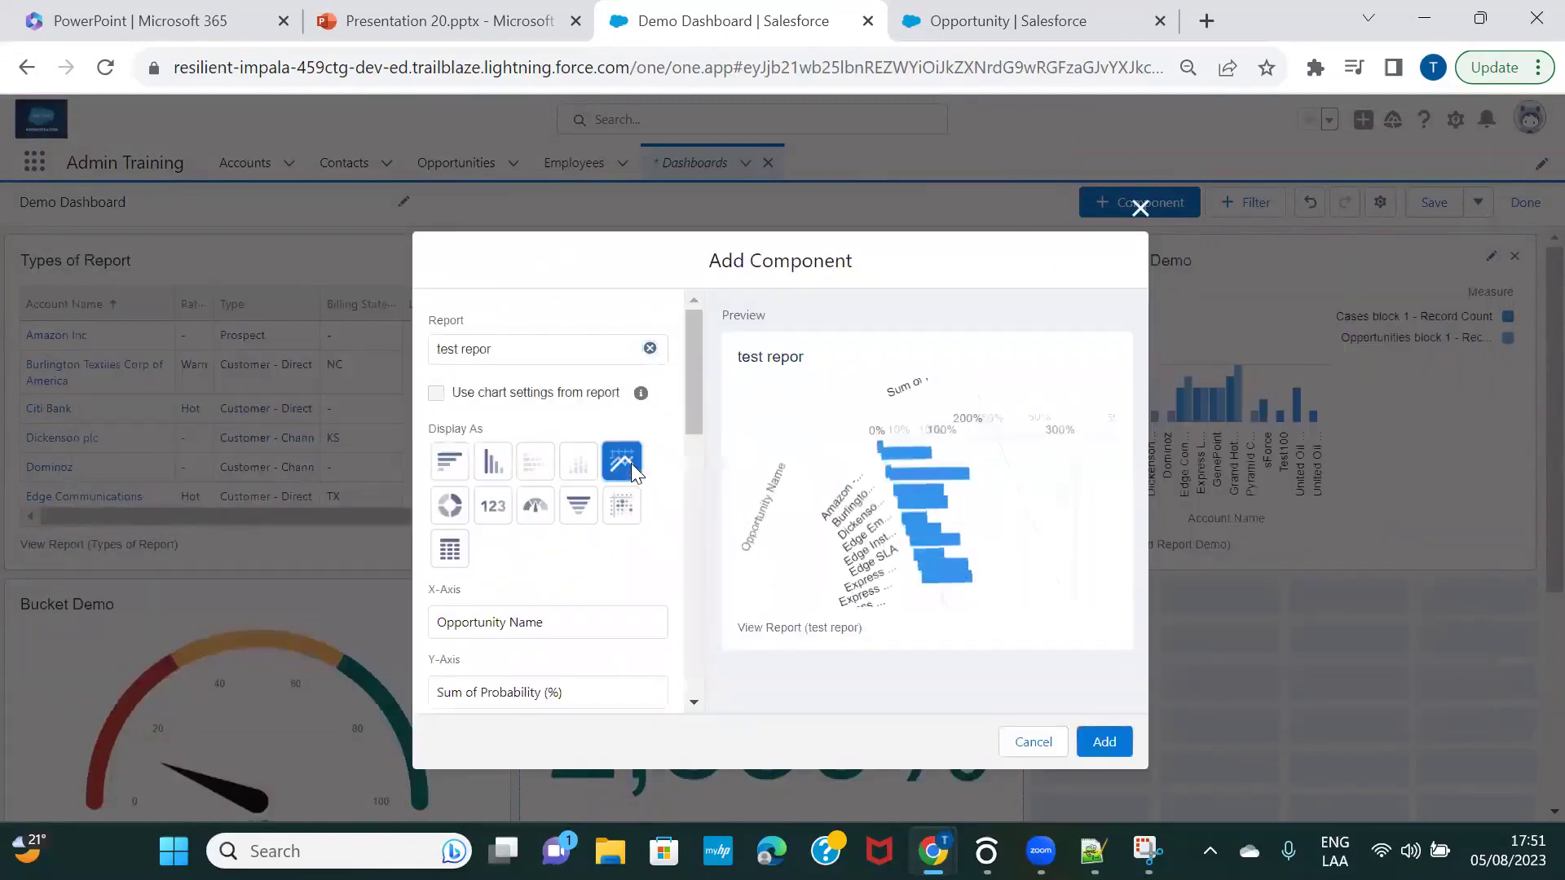
click(1113, 738)
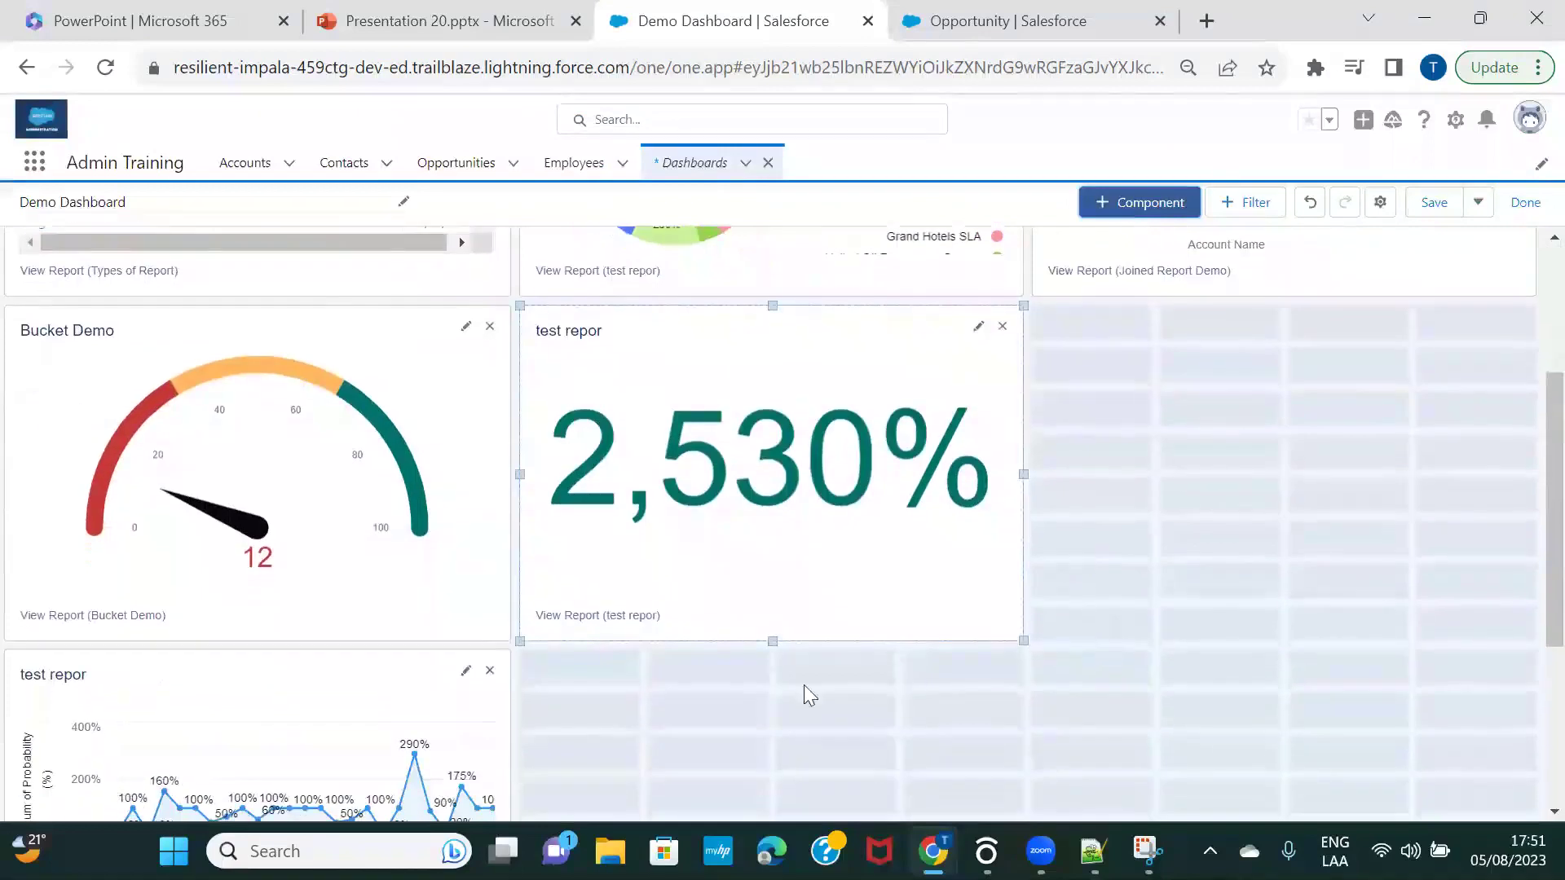
drag(377, 701, 1398, 266)
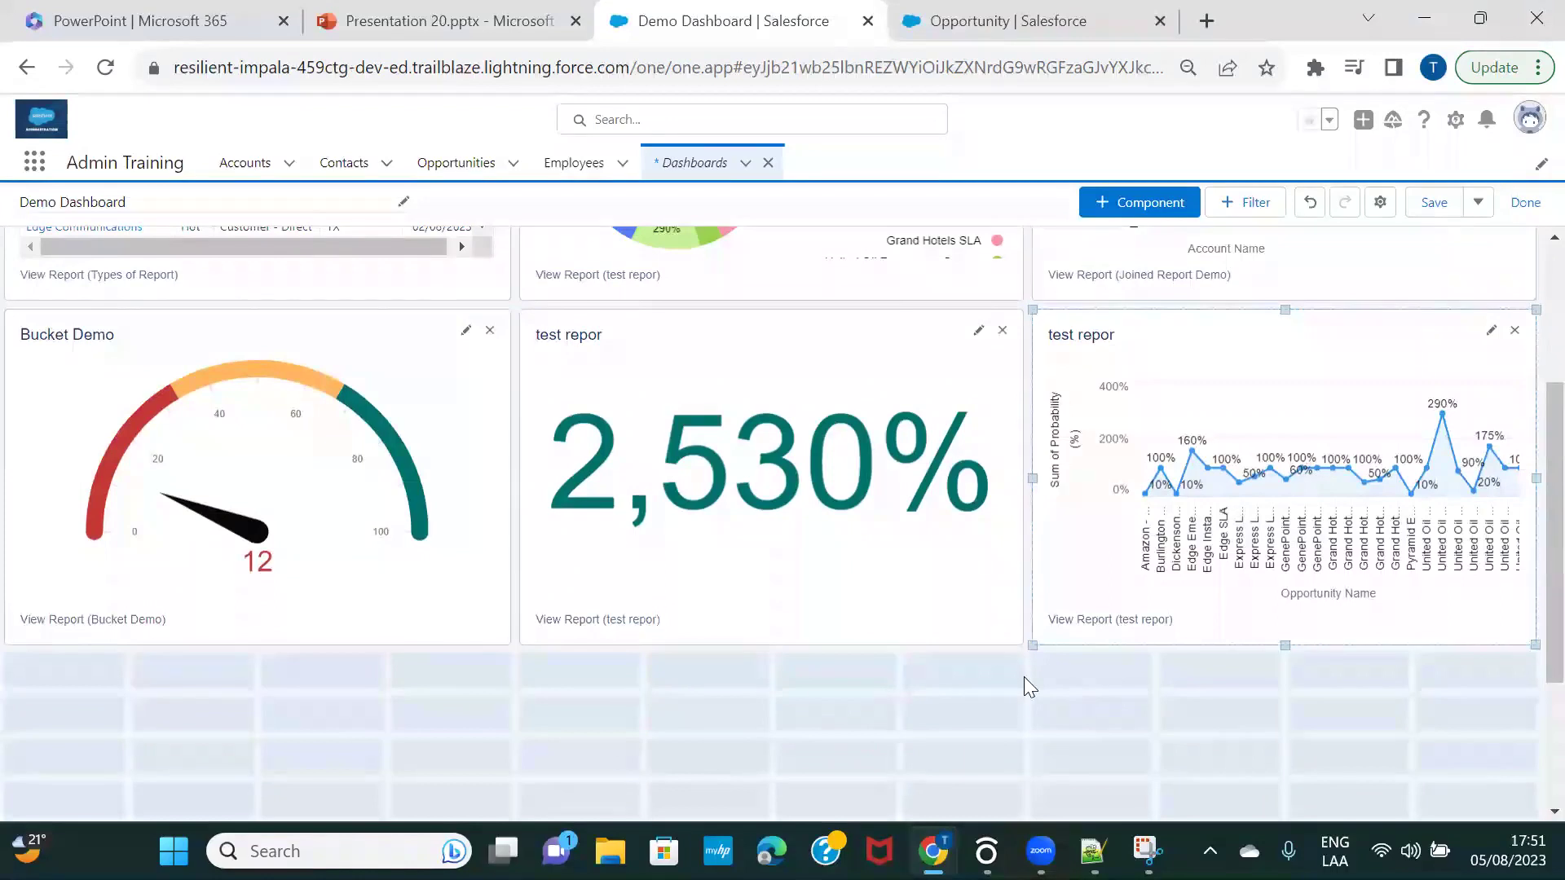
Edit the test repor line chart, keeping Opportunity Name on the X-axis and setting the Y-axis to Record Count.
scroll(1024, 676, up, 2)
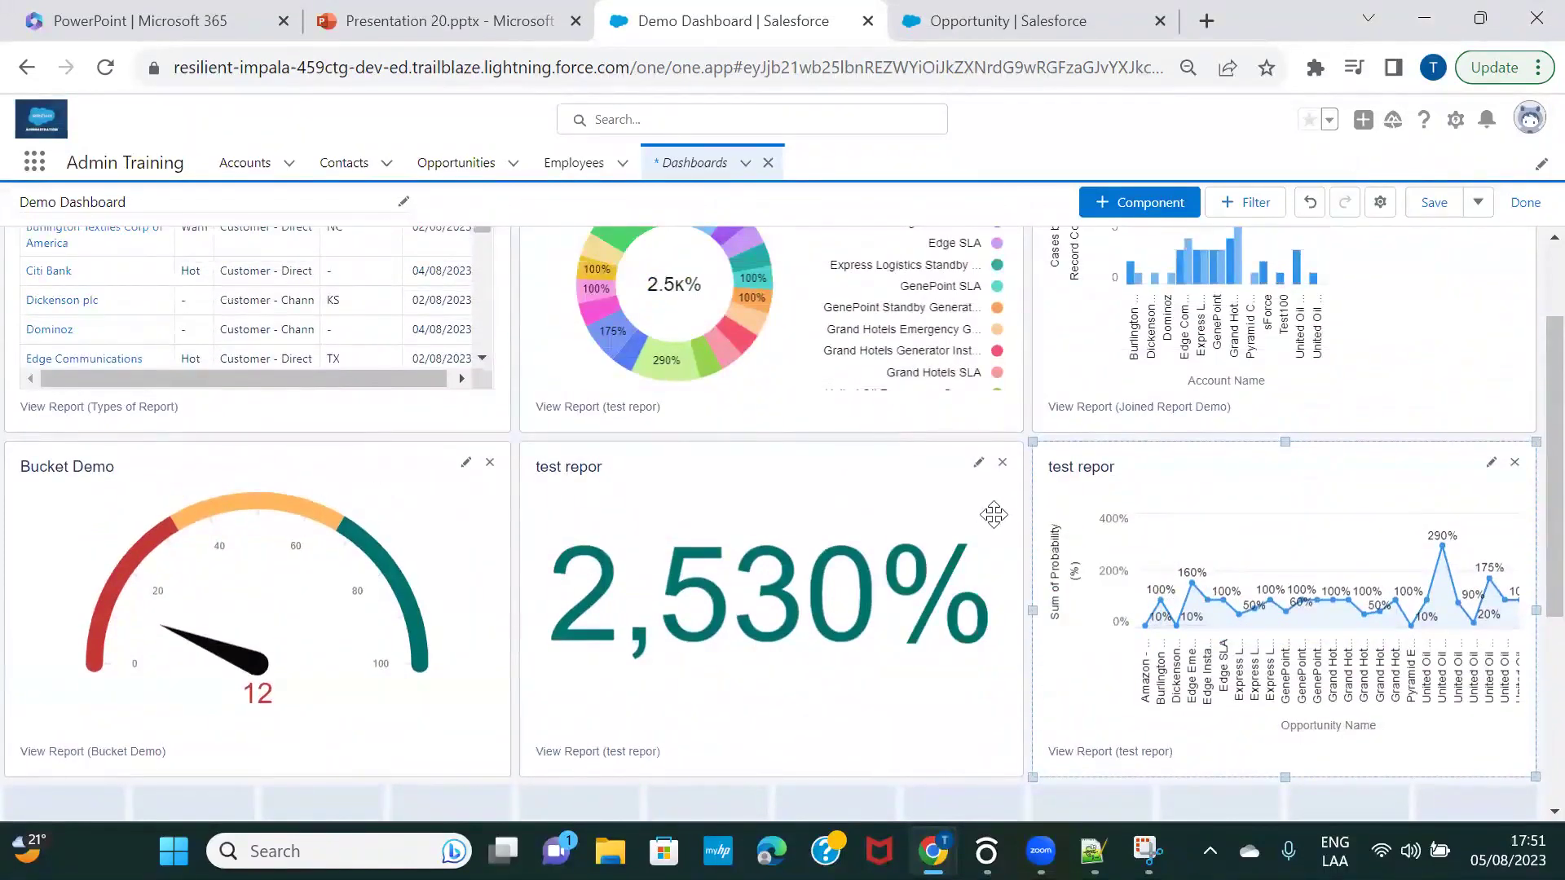
scroll(994, 515, up, 2)
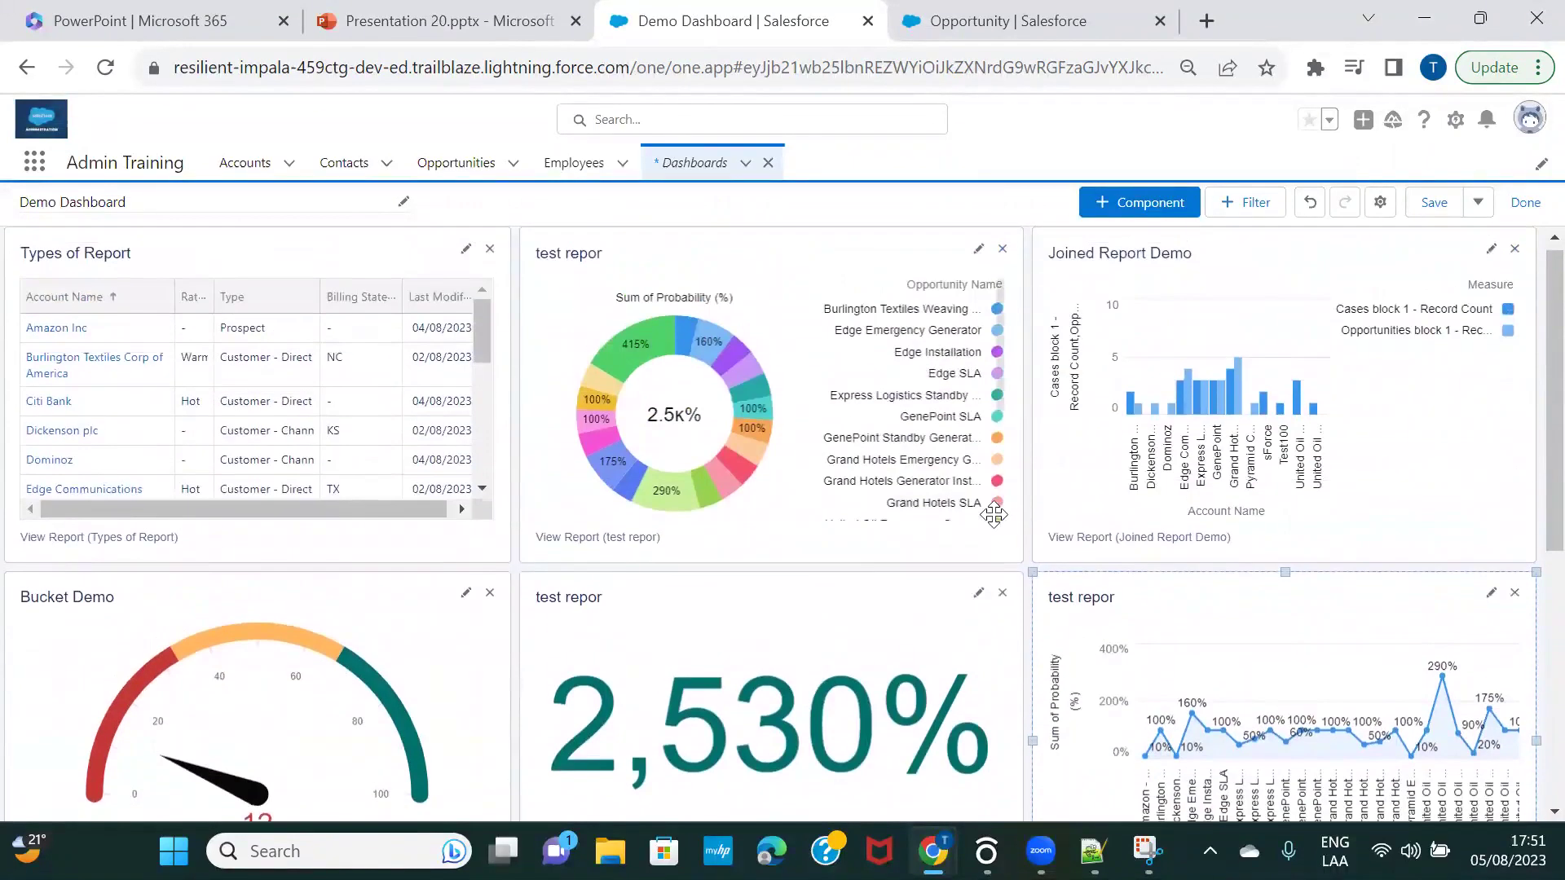
click(1491, 593)
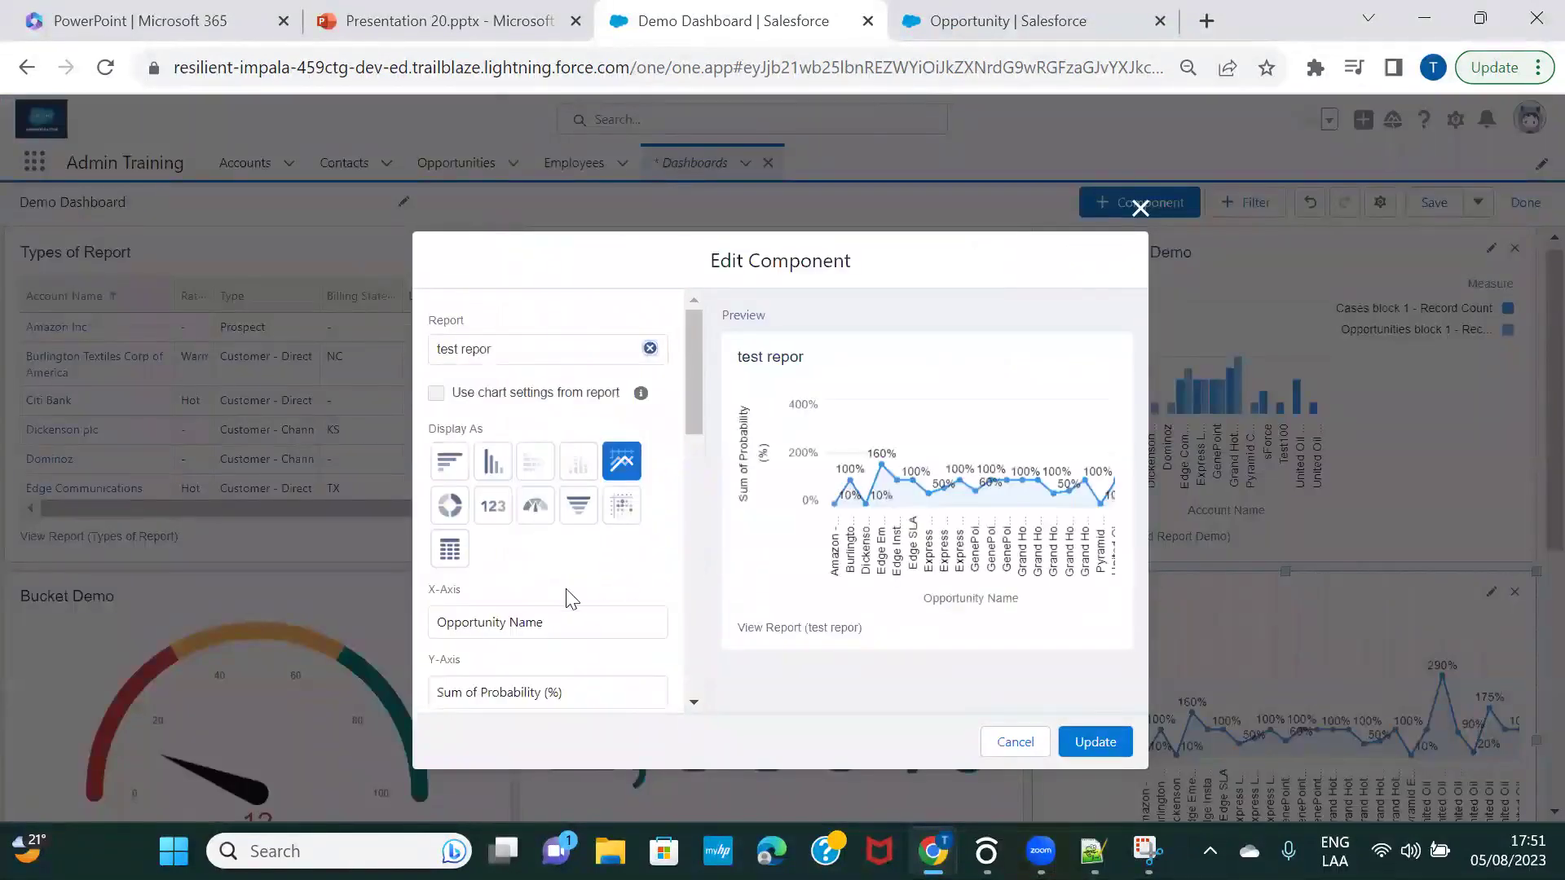
scroll(565, 597, down, 1)
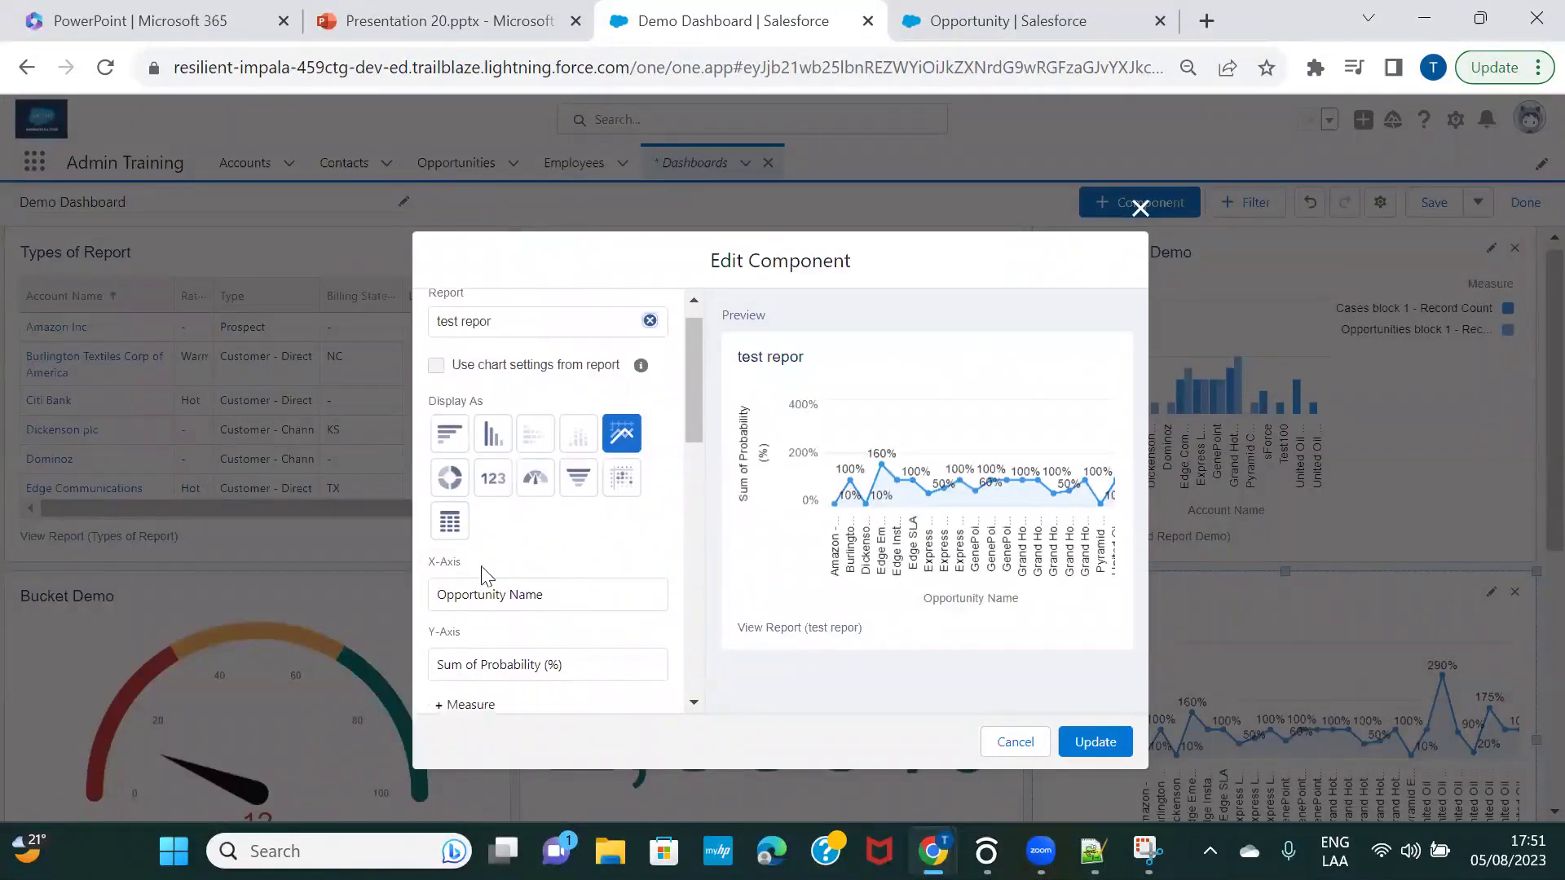
click(568, 593)
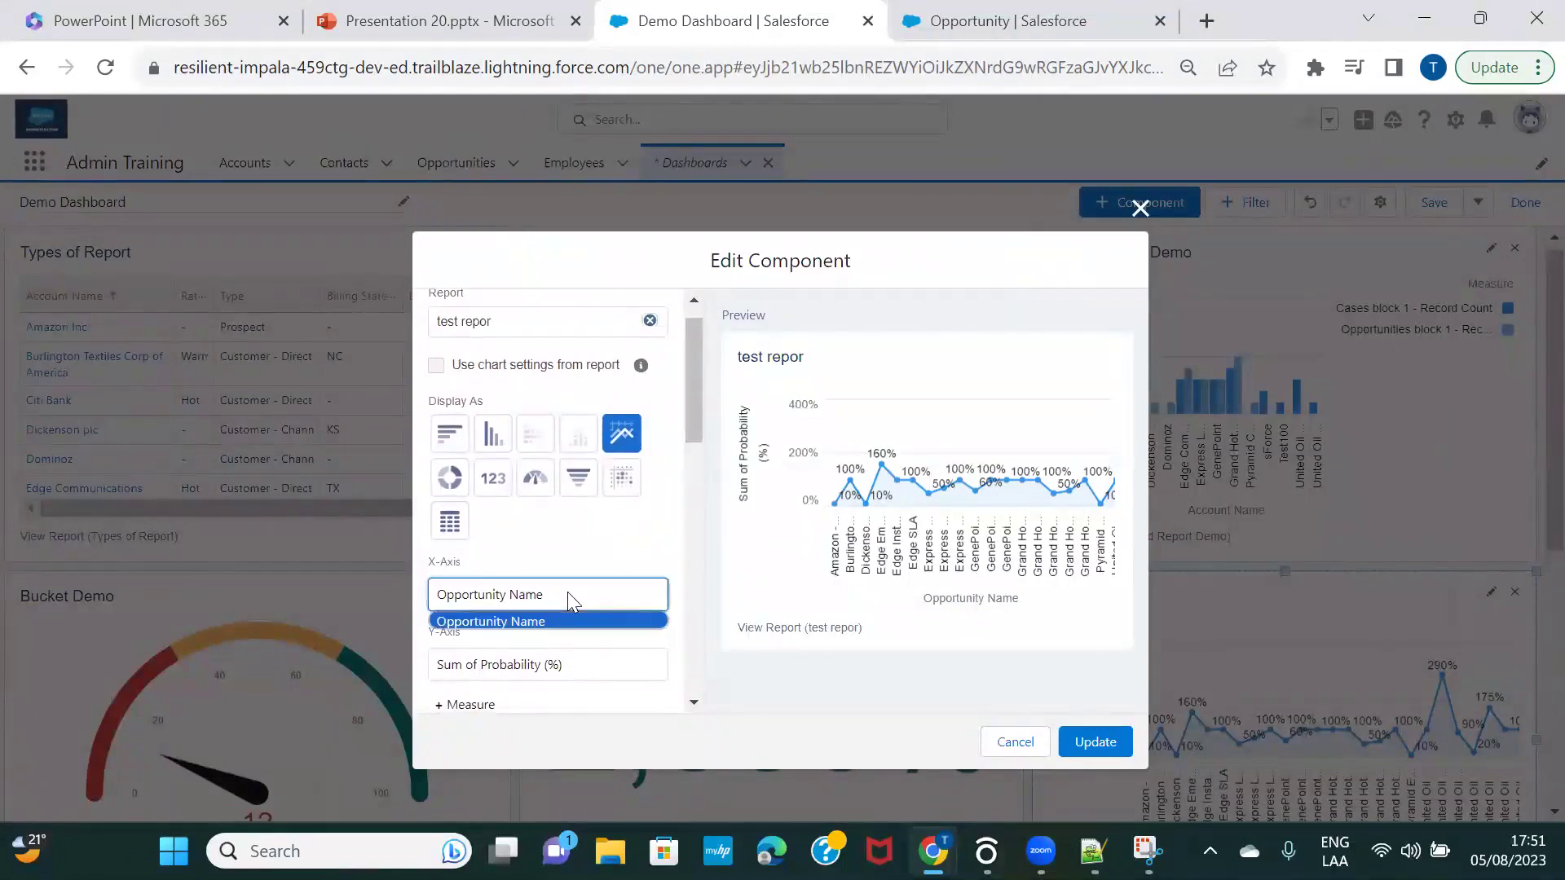
click(556, 594)
scroll(555, 603, down, 3)
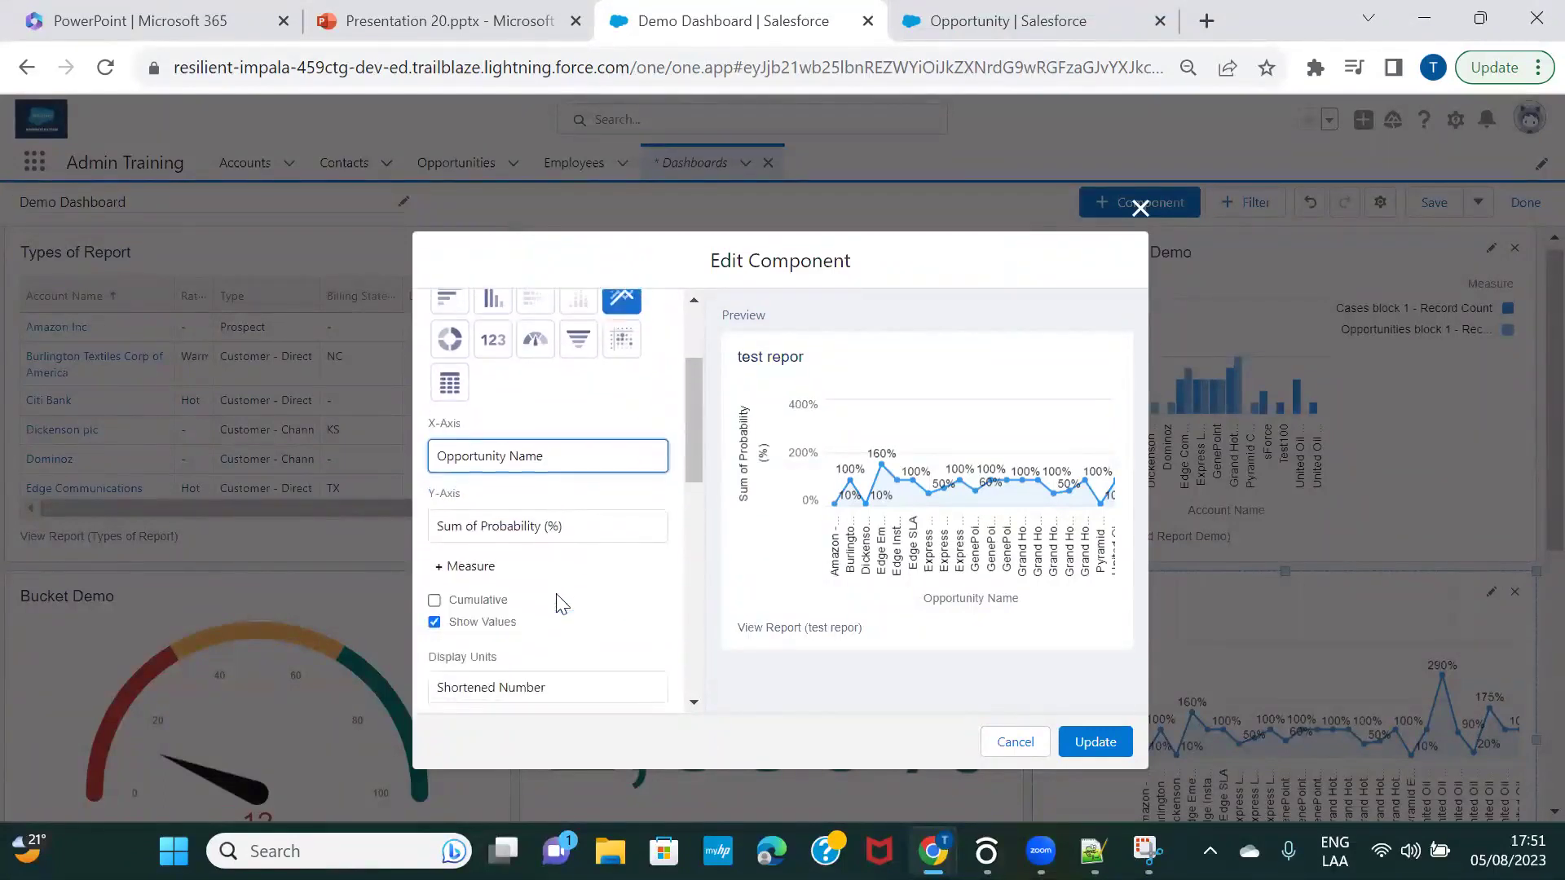
click(588, 533)
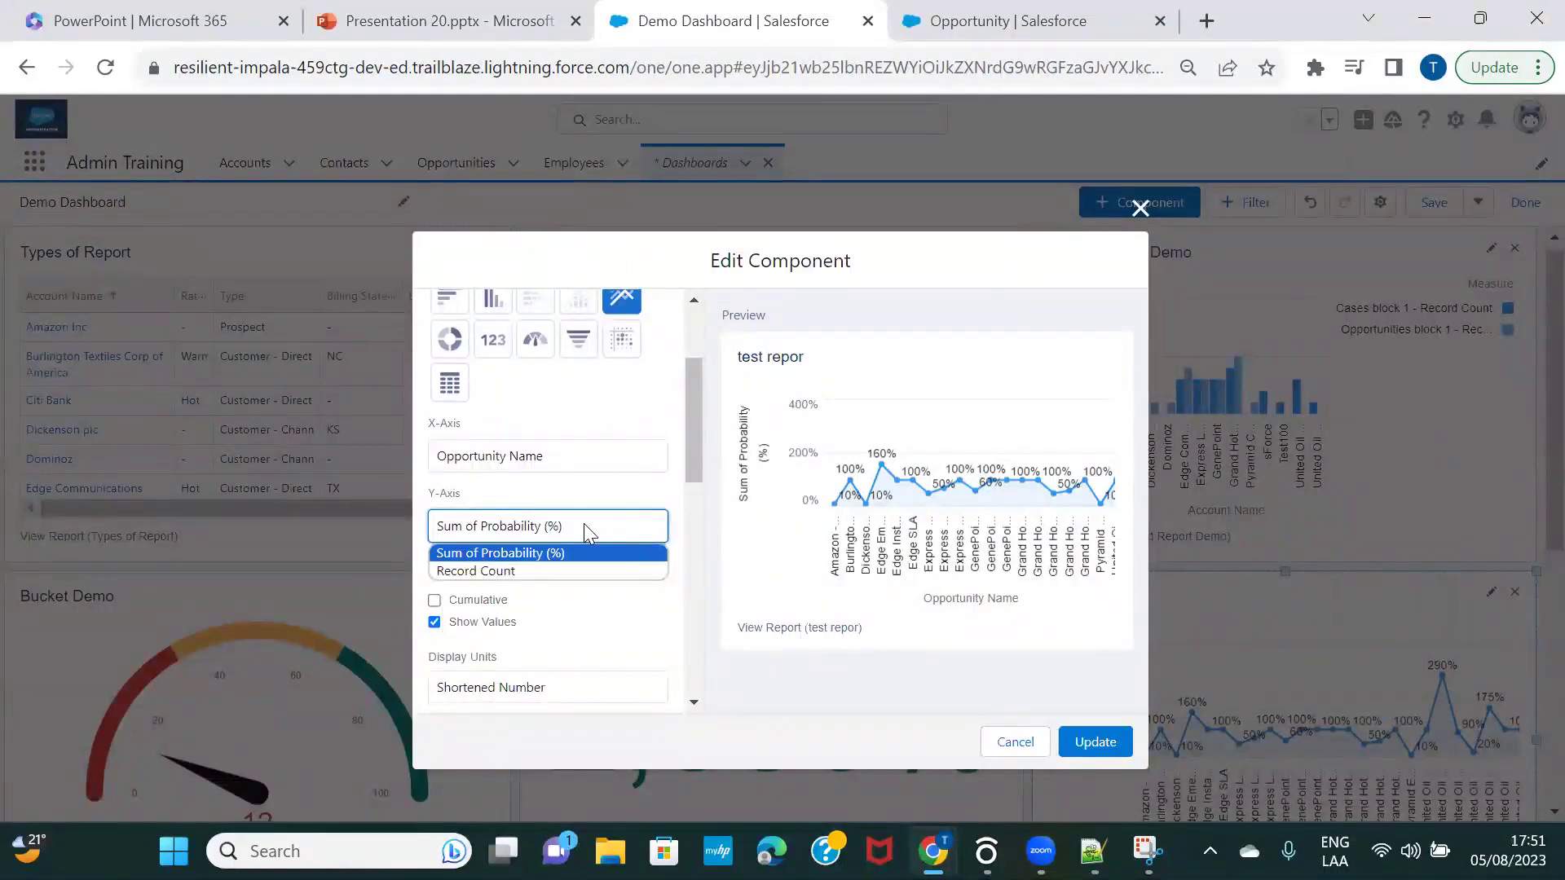
click(522, 573)
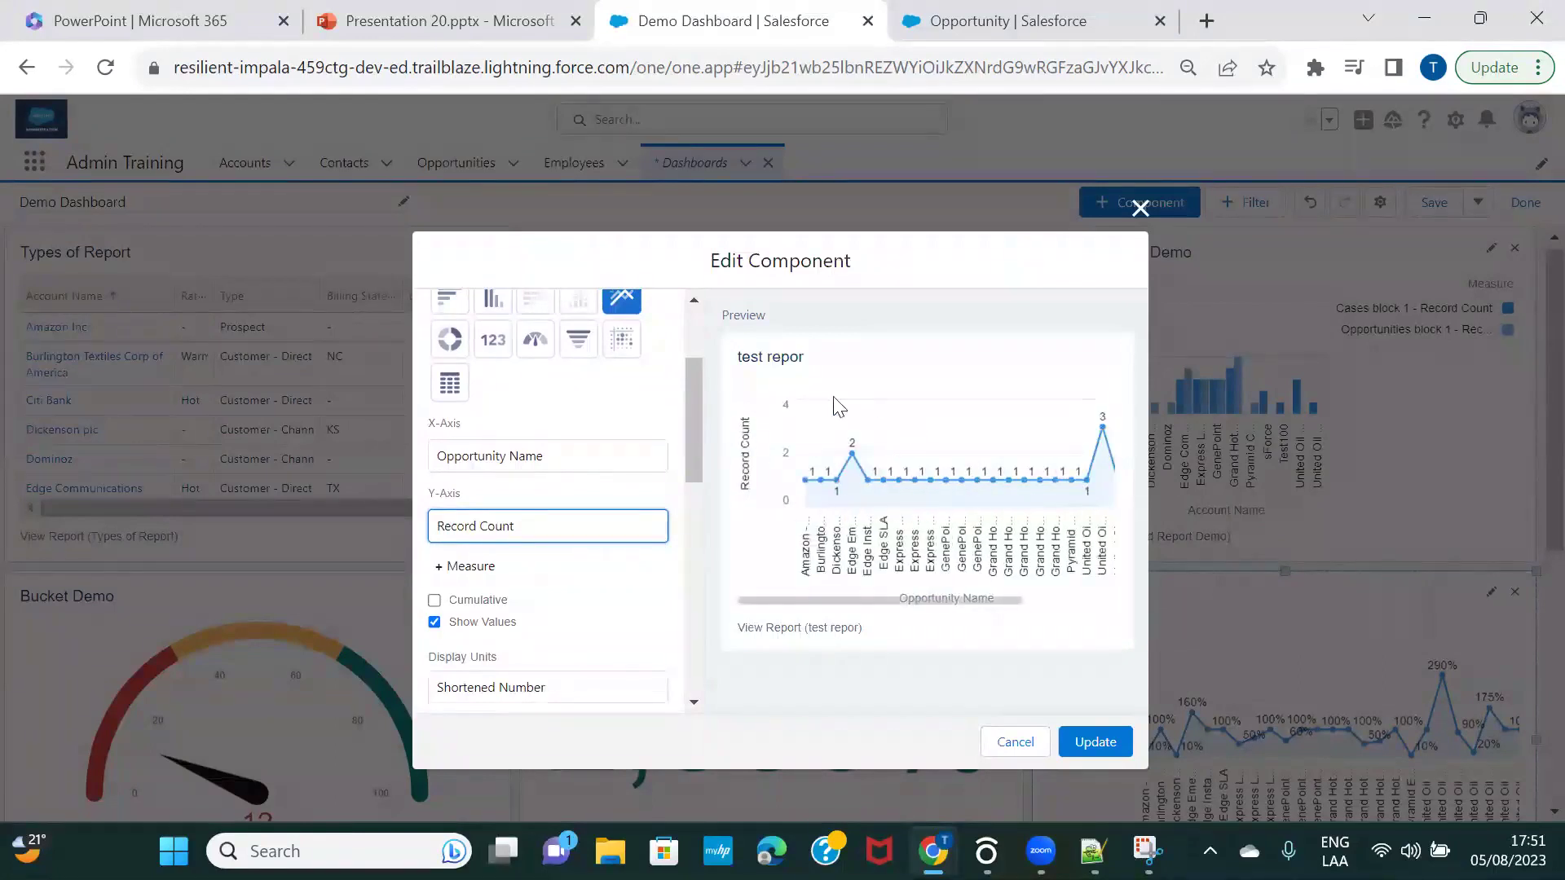
Try Sum of Probability (%) as a second Y-axis measure, remove it, and turn Show Values back on.
scroll(554, 593, down, 1)
click(466, 475)
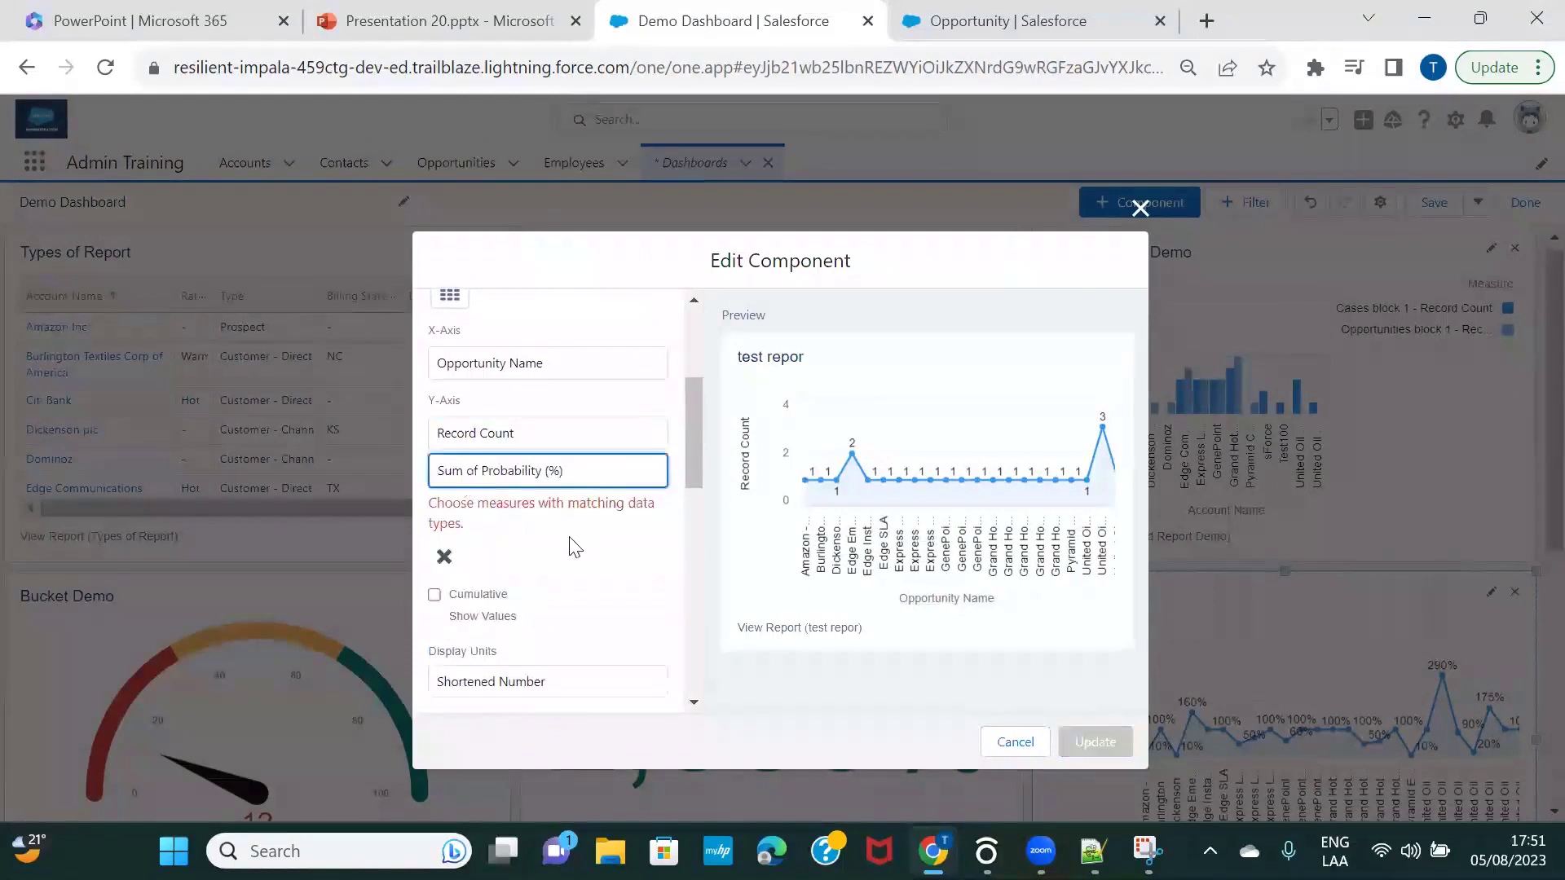
click(442, 558)
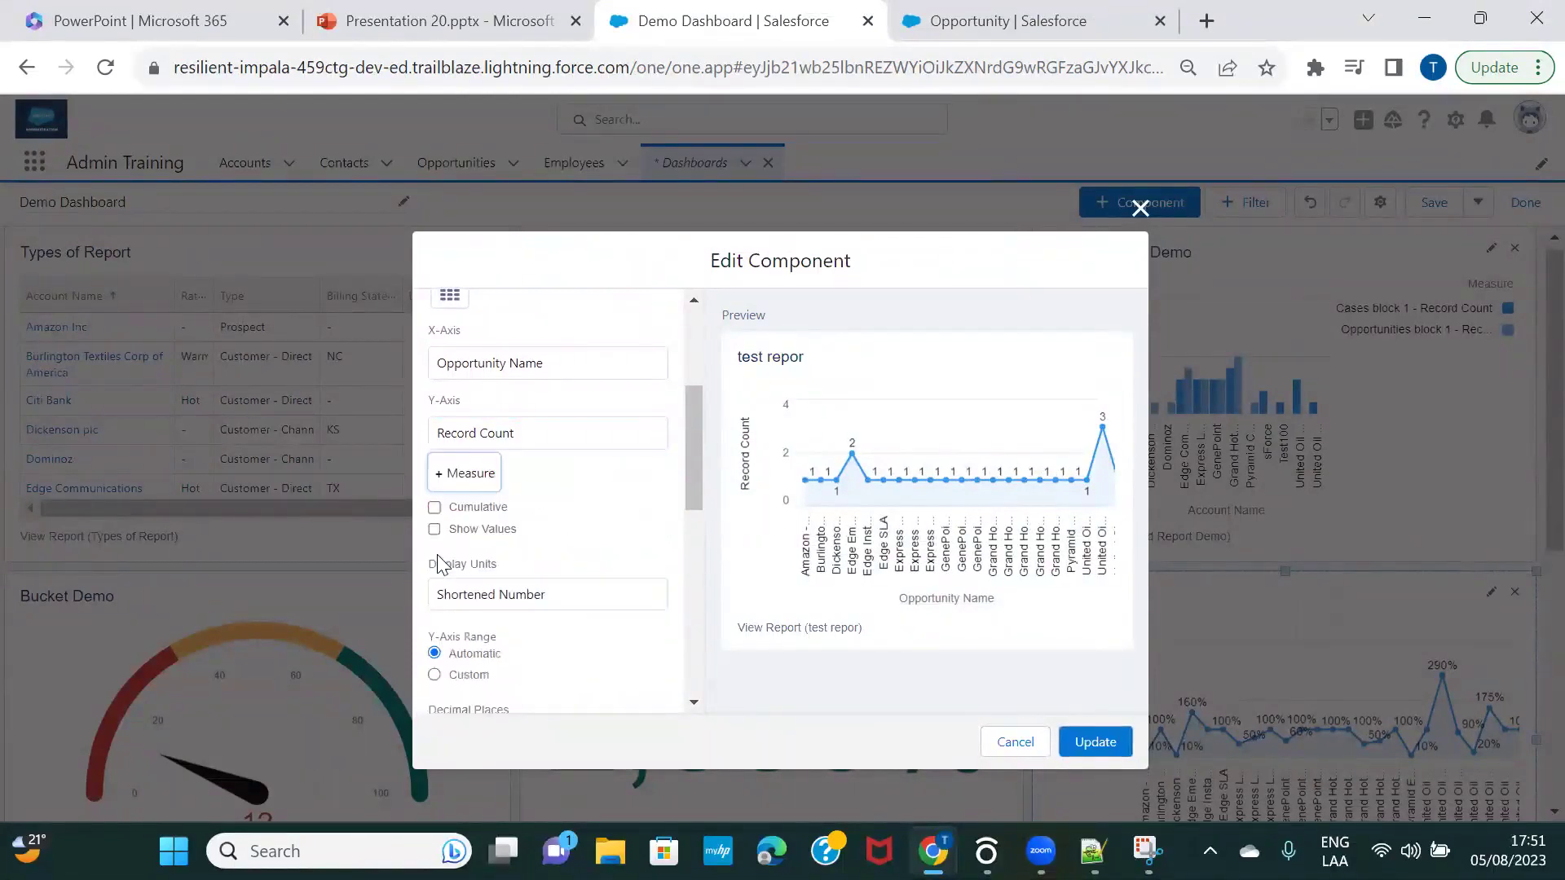
click(484, 512)
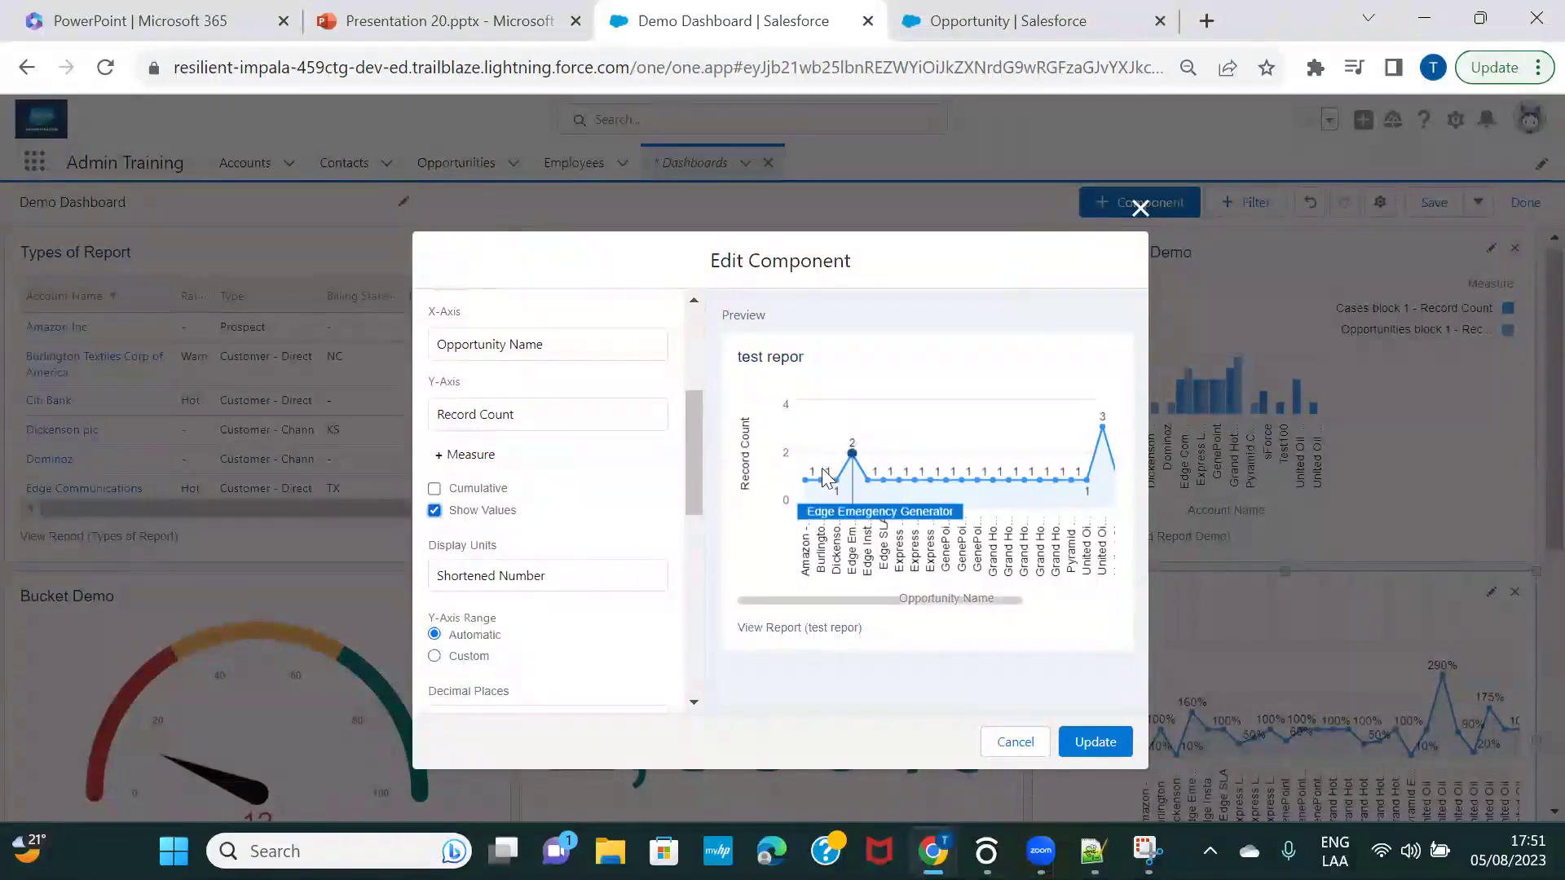
Make the line chart's Record Count cumulative and review the display units, sorting and title settings.
click(478, 490)
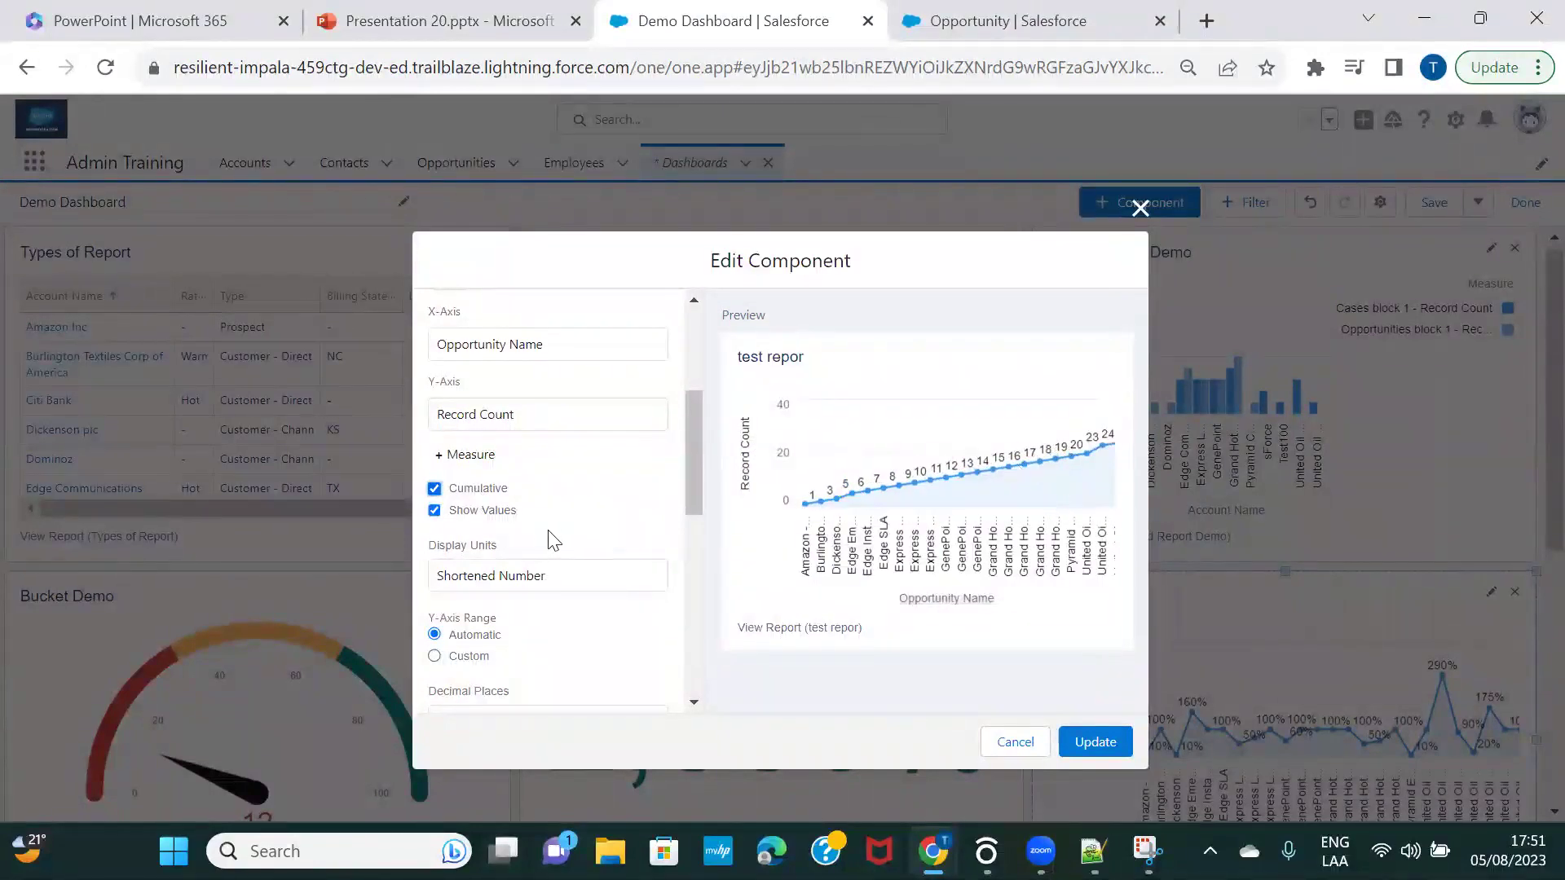
scroll(551, 513, down, 3)
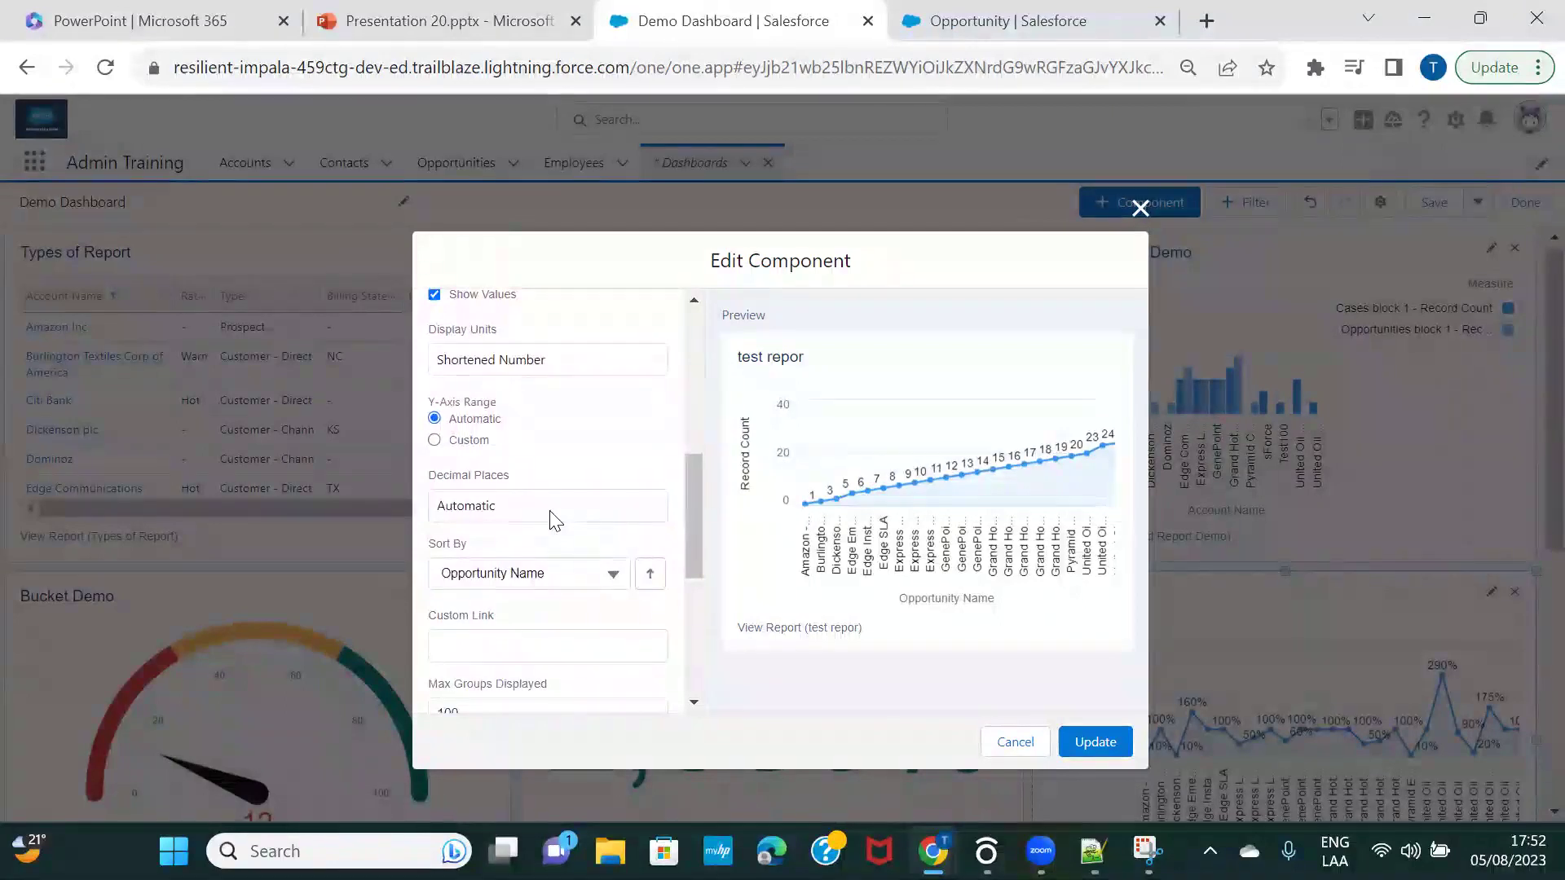
scroll(550, 513, down, 2)
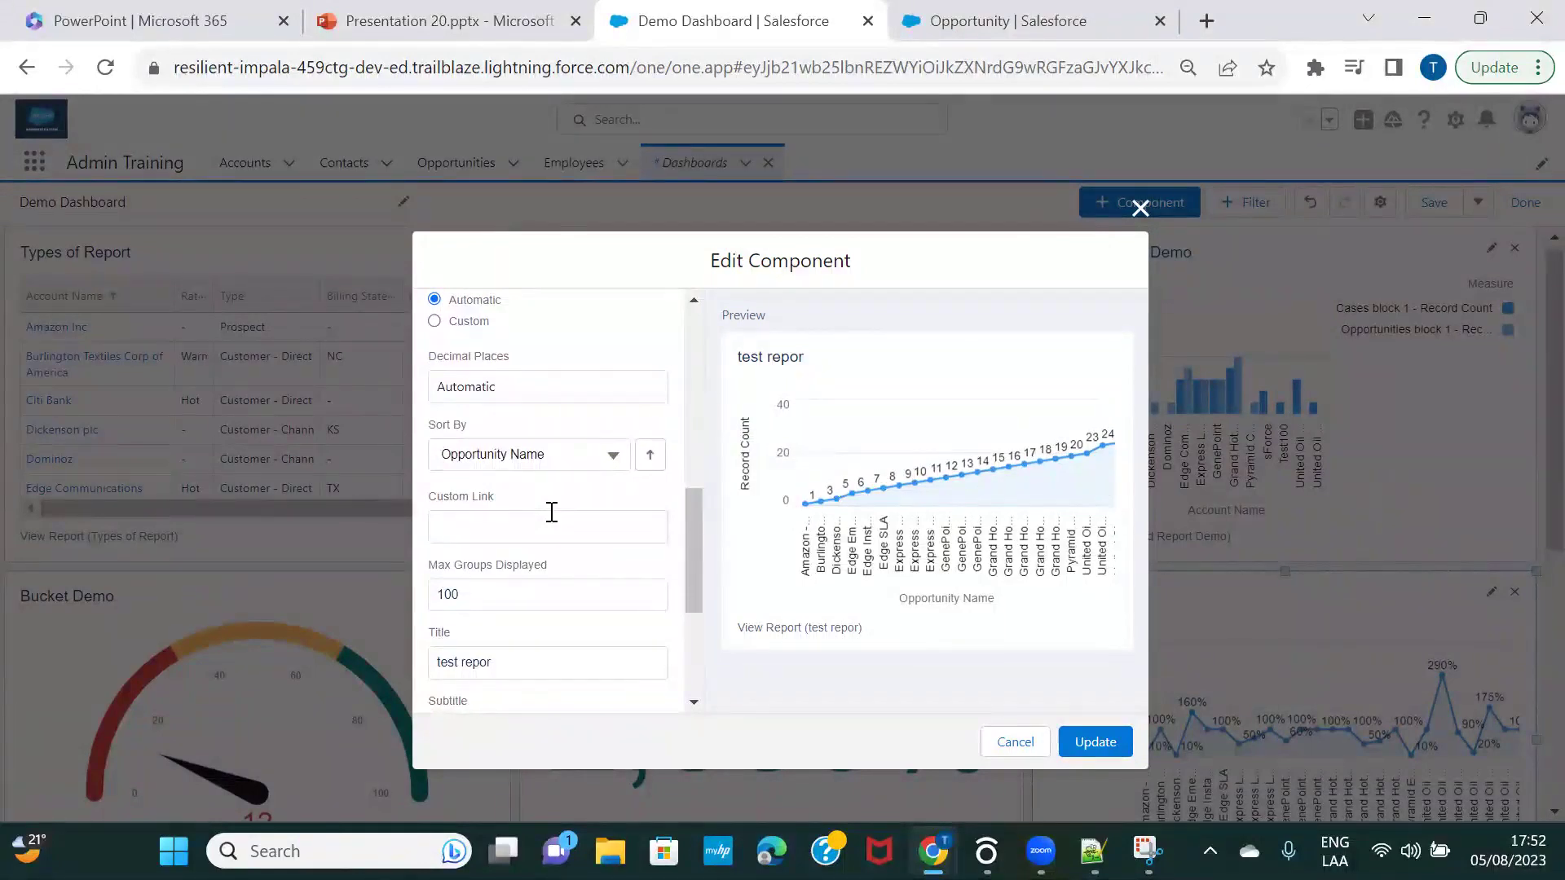
Sort the test repor line chart by Record Count, apply the Dark component theme and update the component.
click(548, 465)
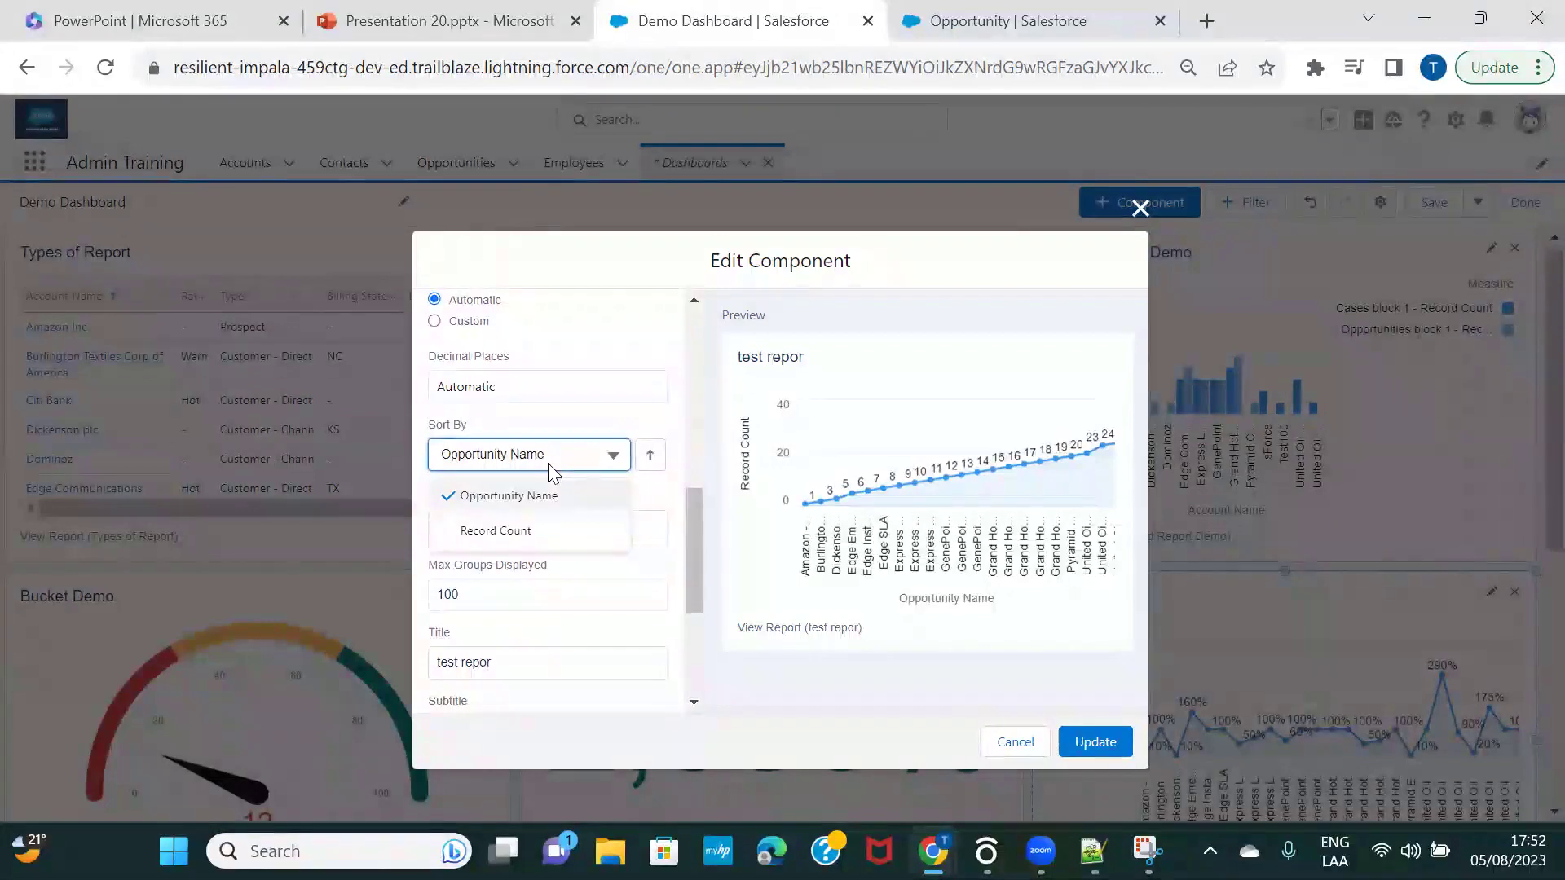
click(521, 530)
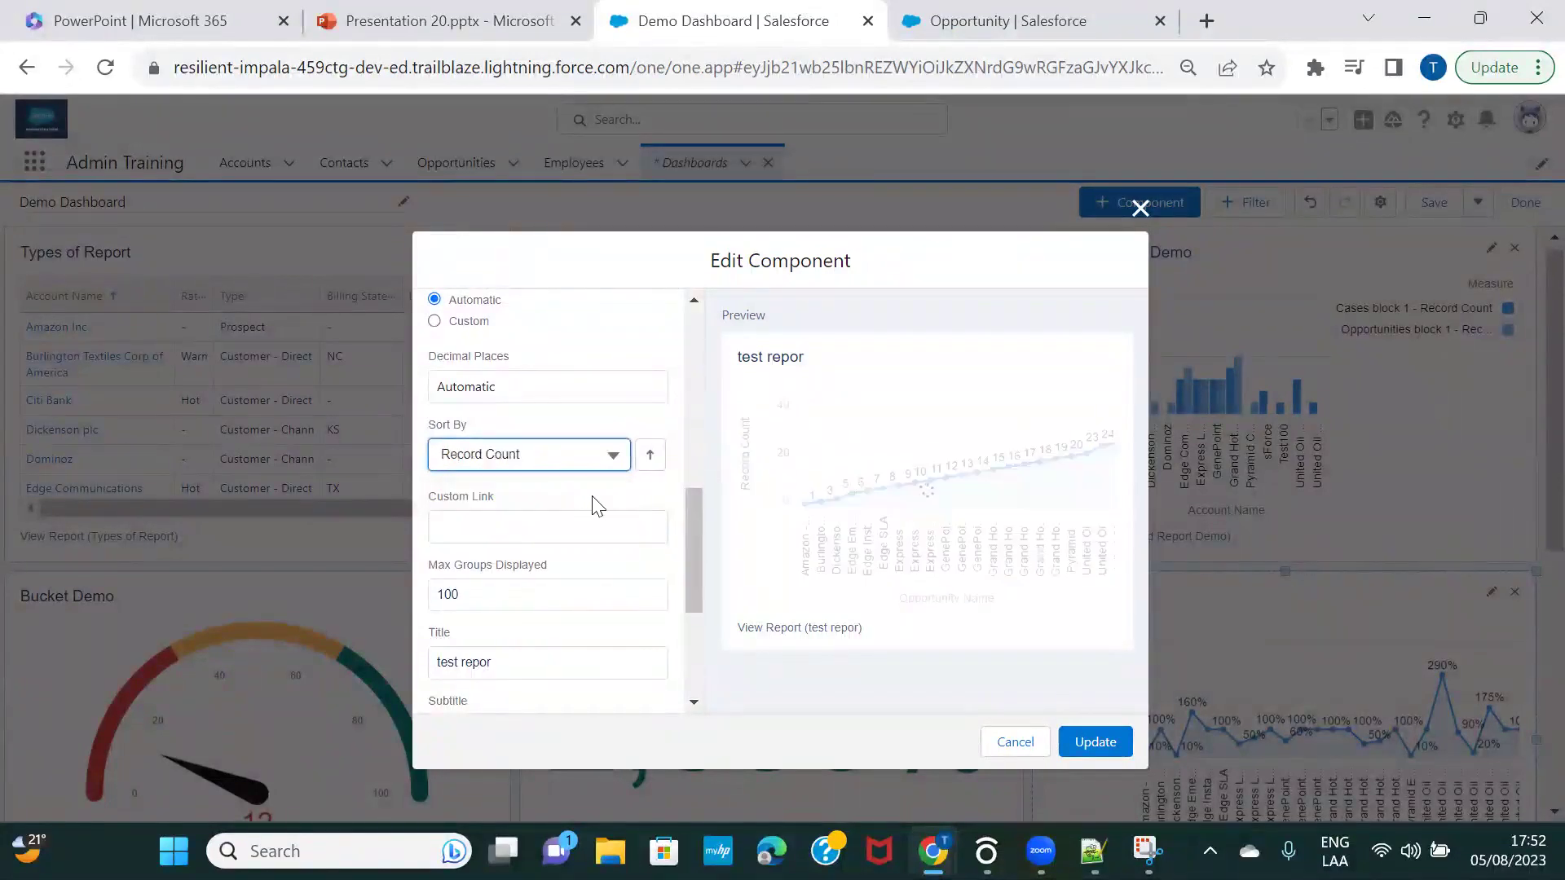
scroll(586, 512, down, 2)
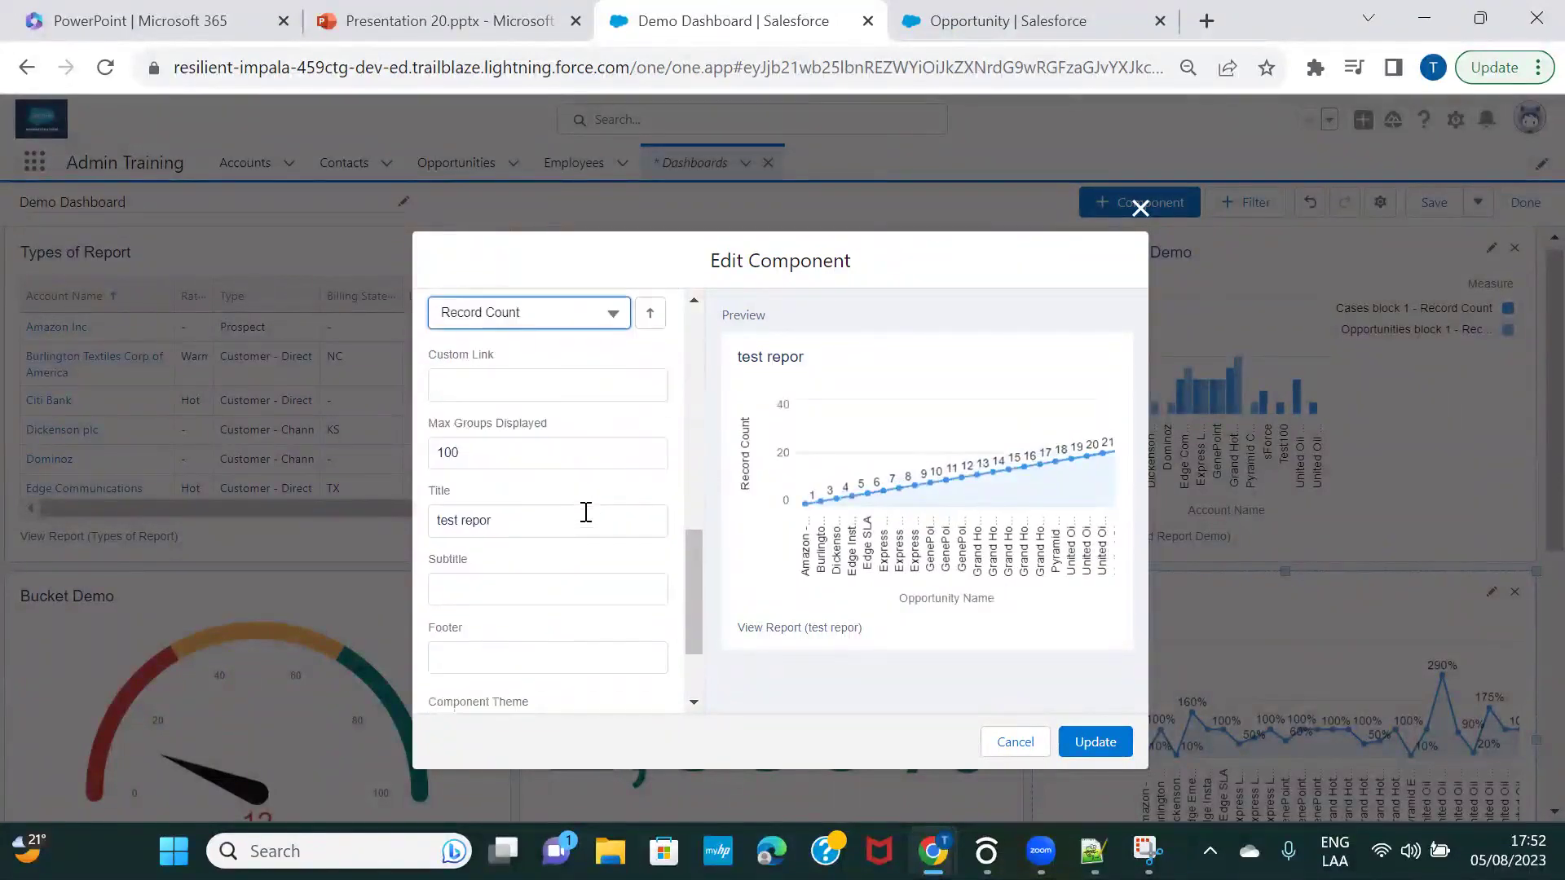
scroll(585, 512, down, 2)
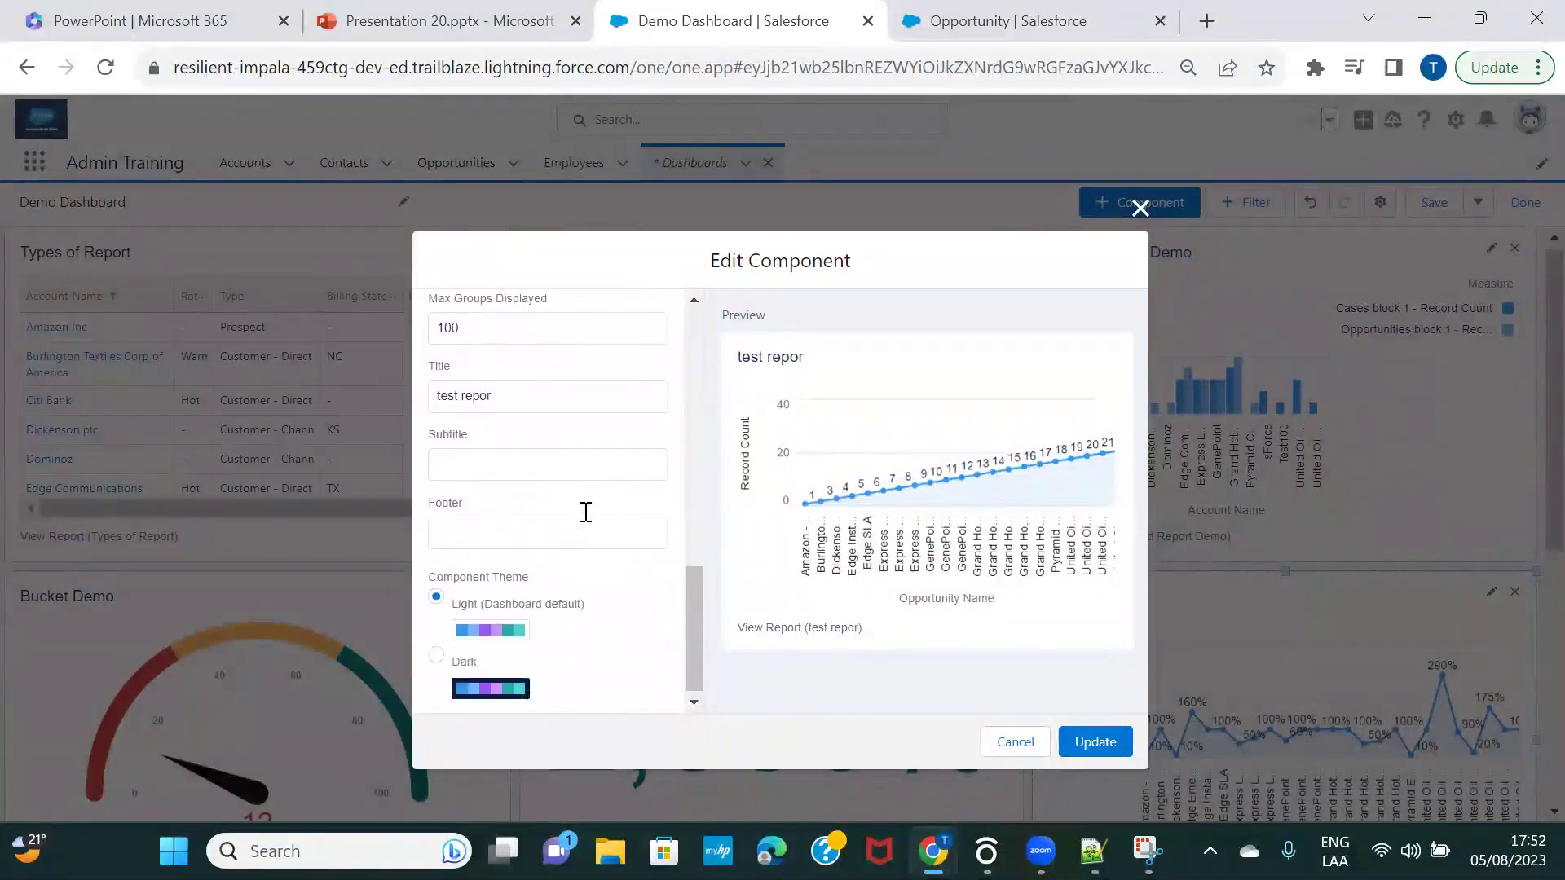
click(437, 653)
click(1100, 742)
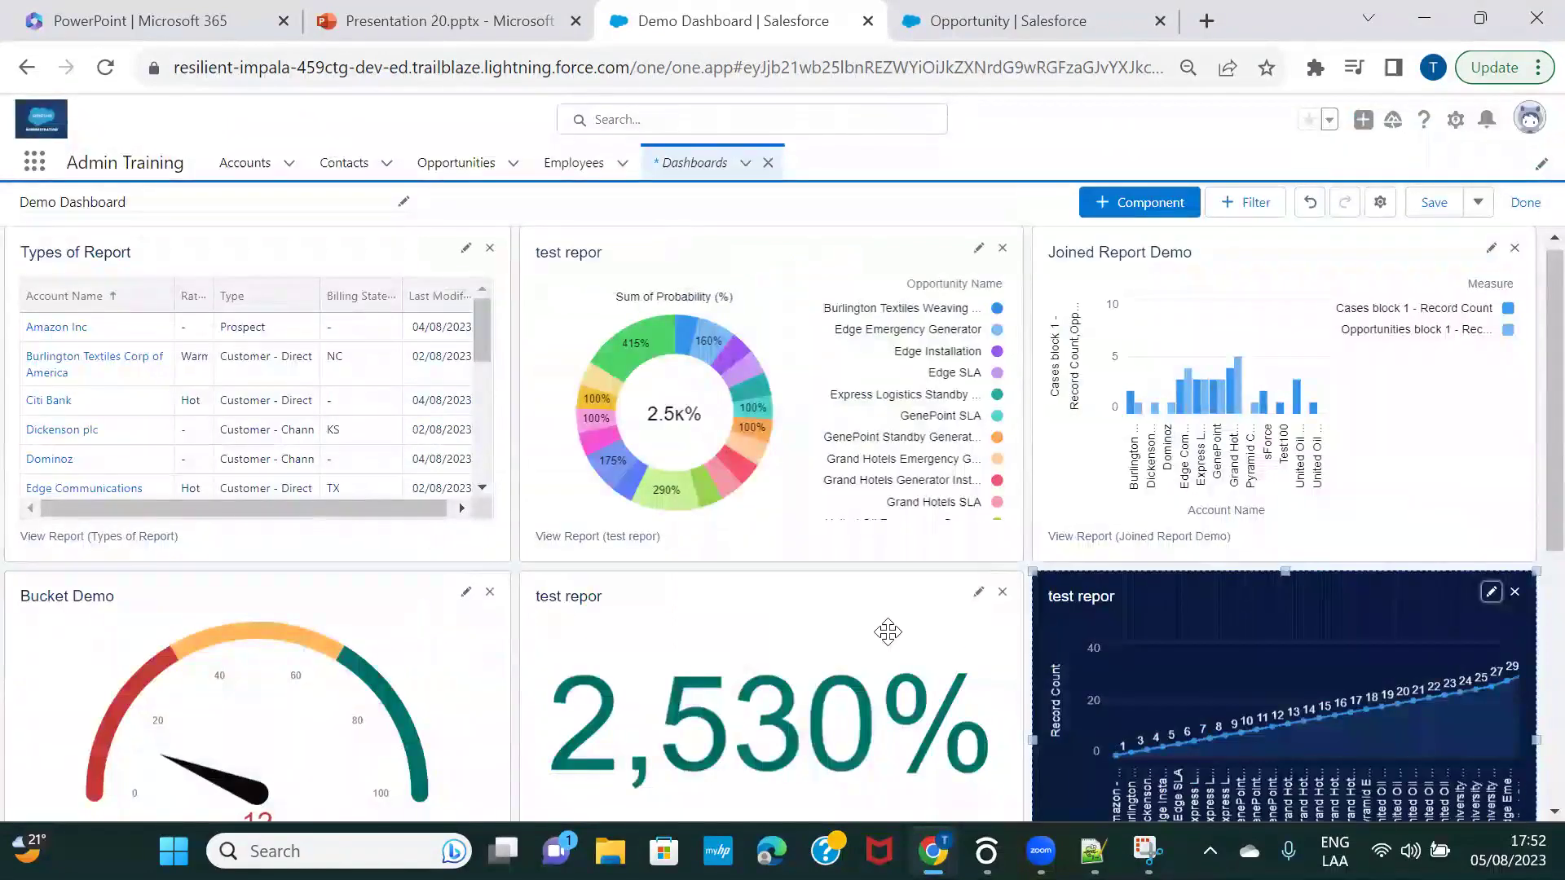
Review the arranged components, save Demo Dashboard and finish editing it.
scroll(887, 632, down, 1)
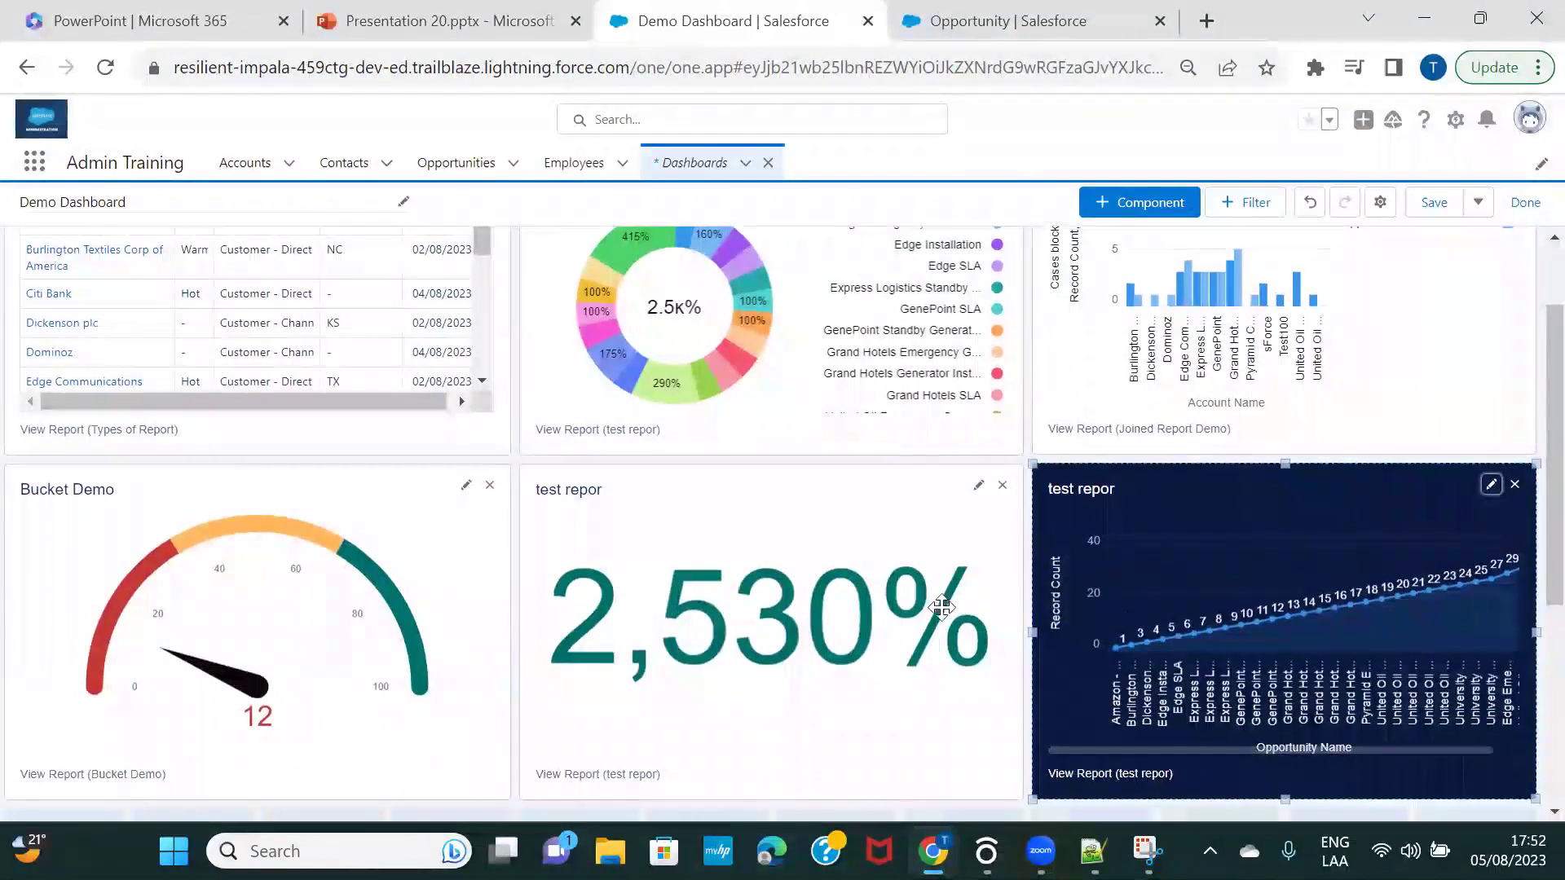
scroll(916, 625, up, 1)
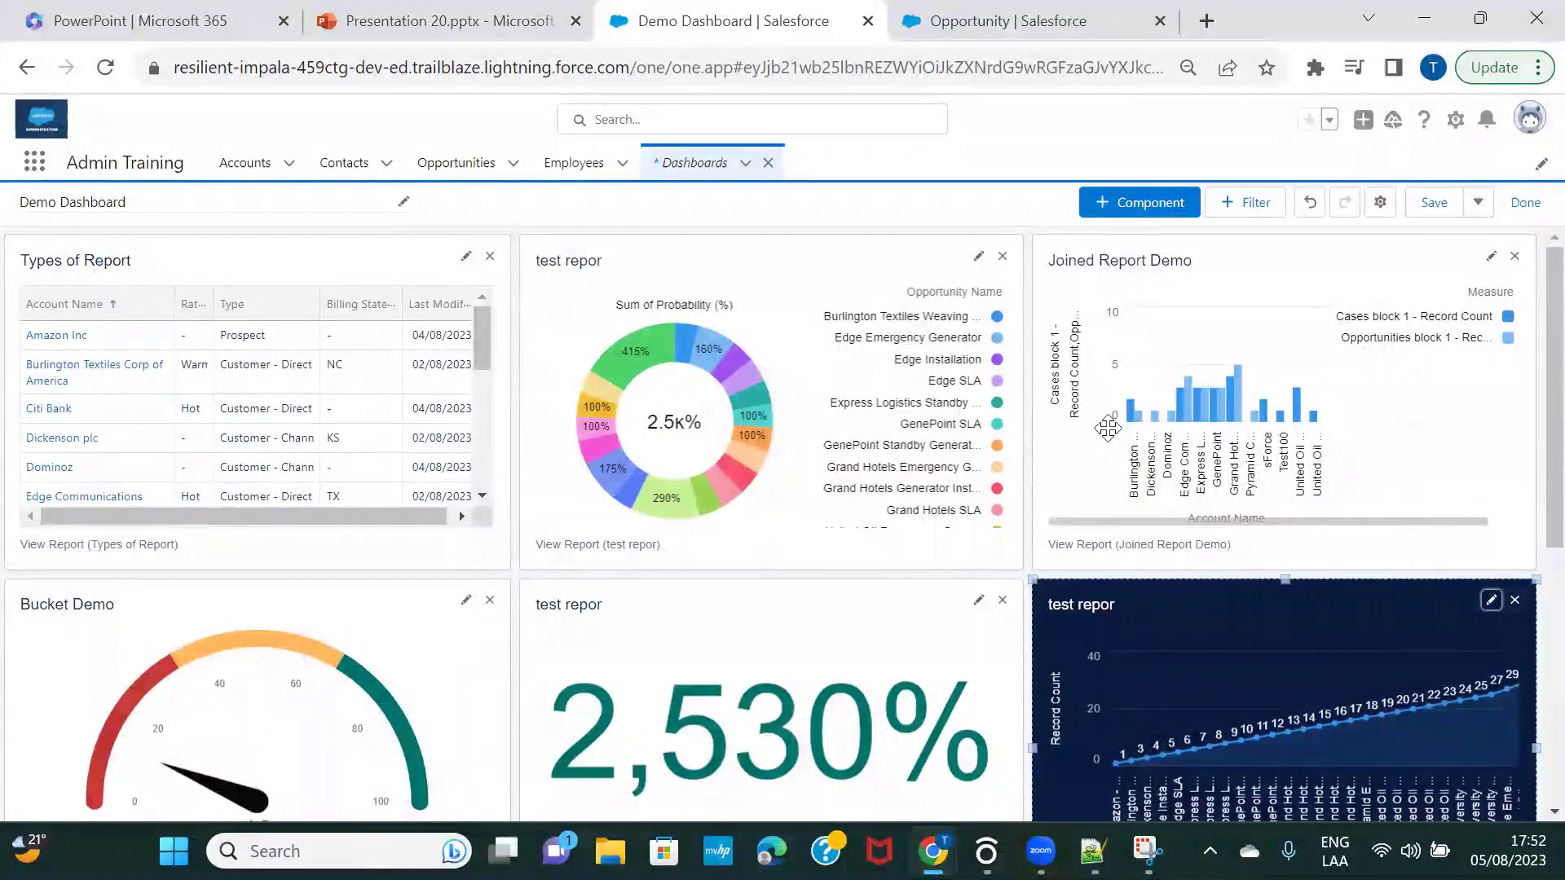
scroll(1107, 427, down, 1)
scroll(1108, 427, up, 1)
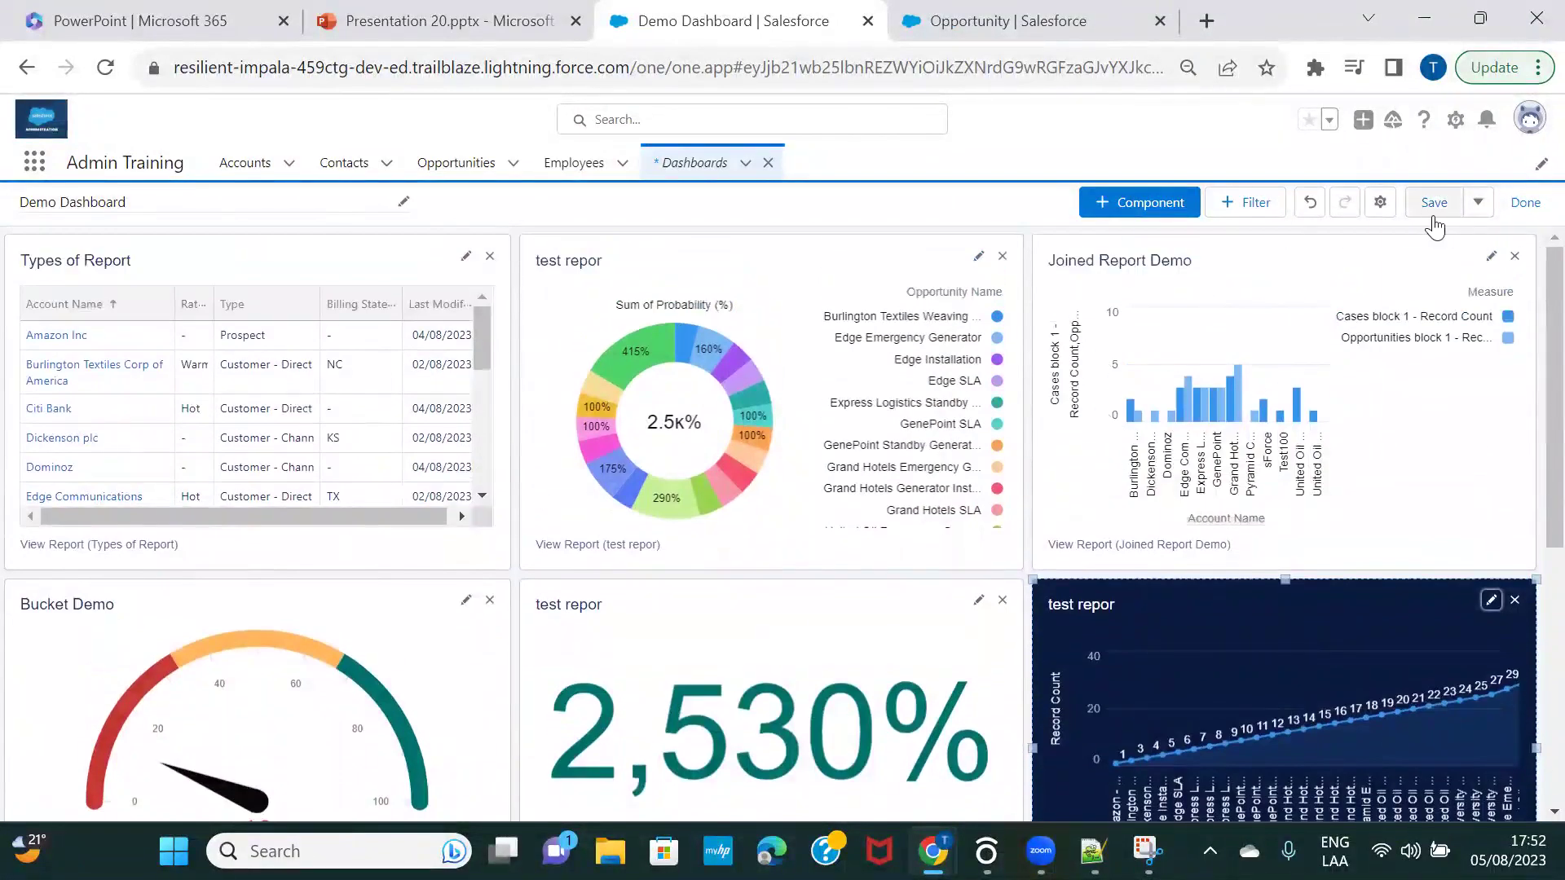
click(1432, 212)
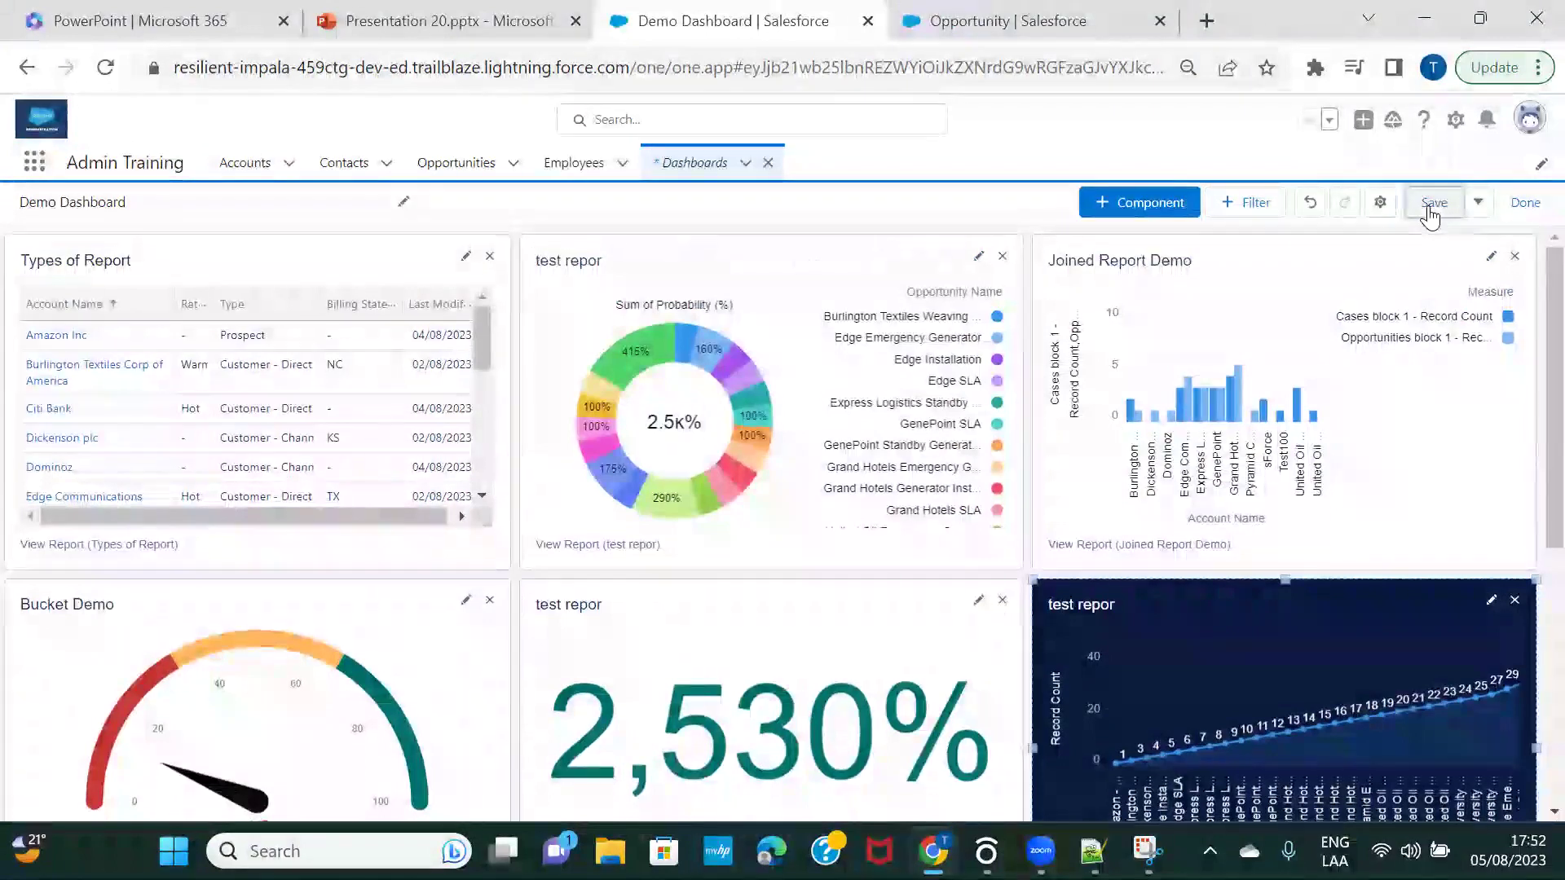
click(1526, 204)
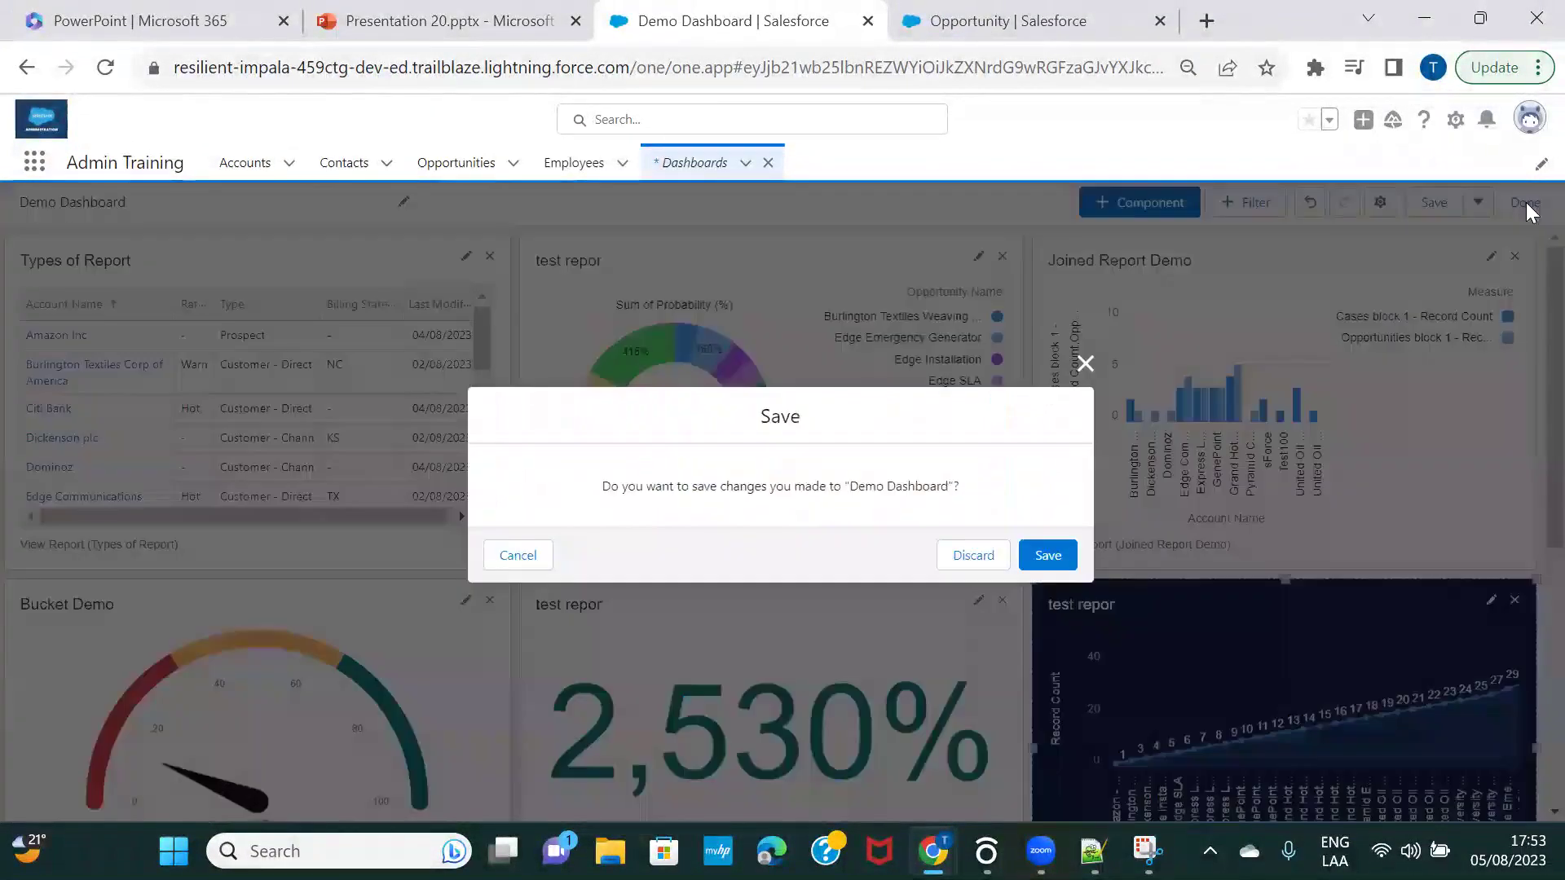
click(1046, 558)
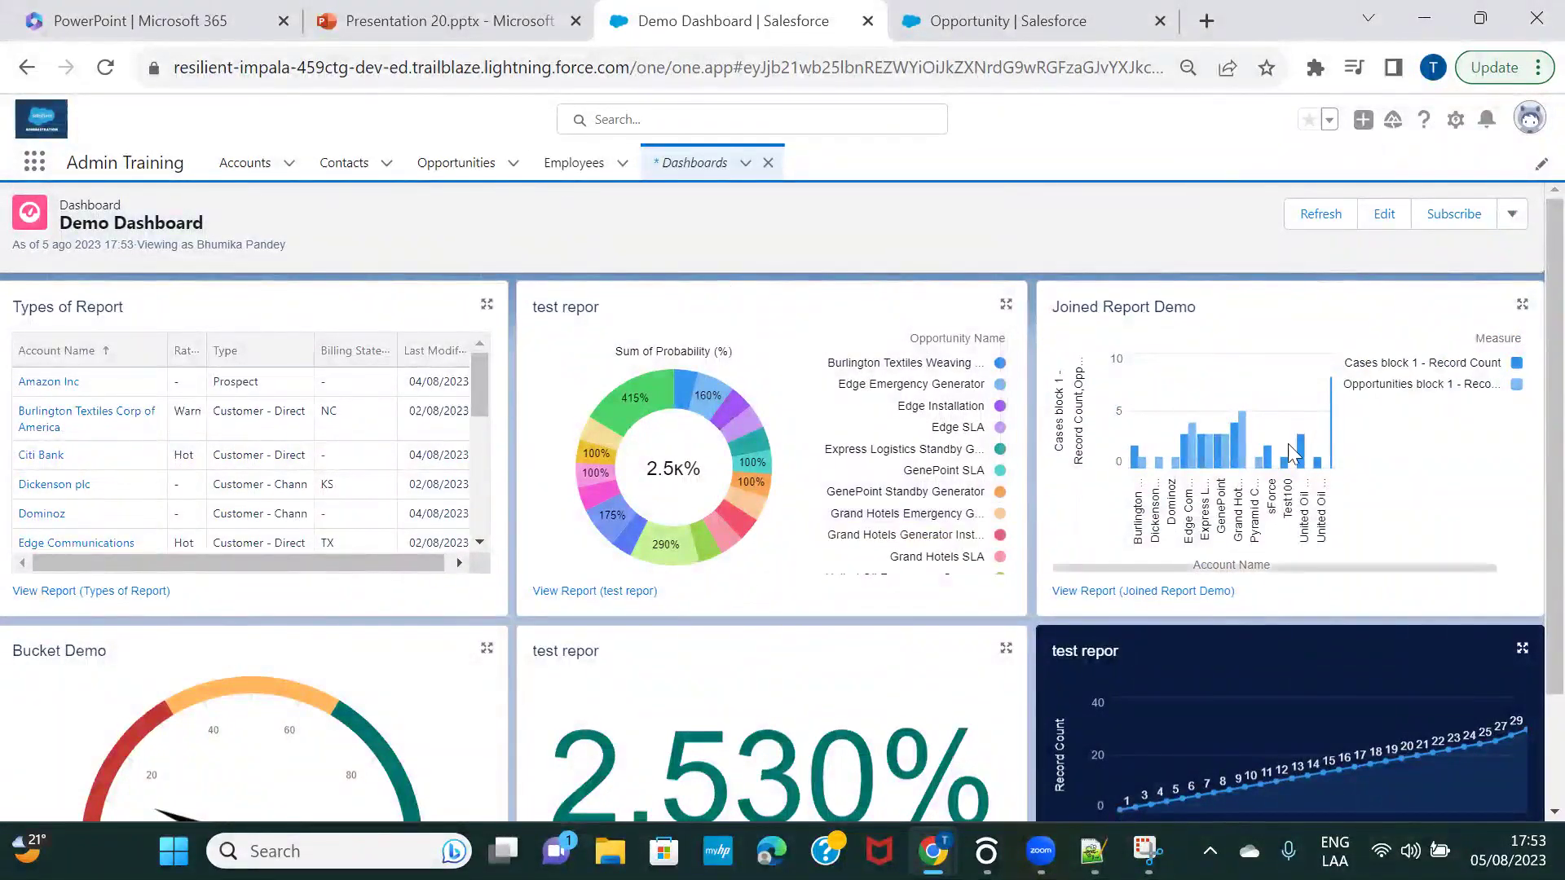
Open the source report of the Types of Report component and return to Demo Dashboard.
click(35, 592)
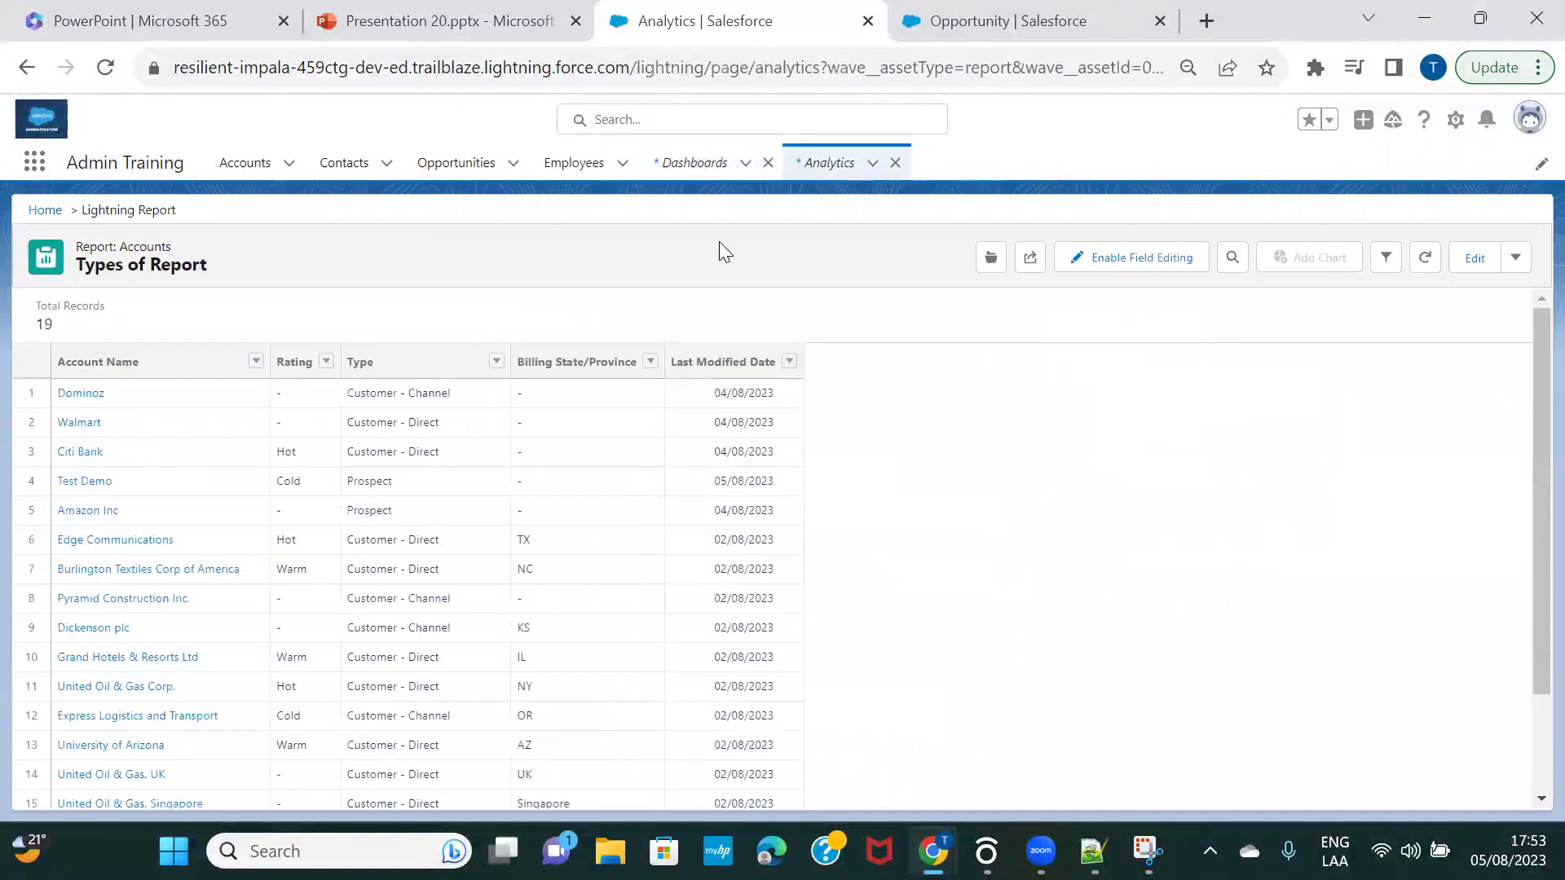
click(703, 175)
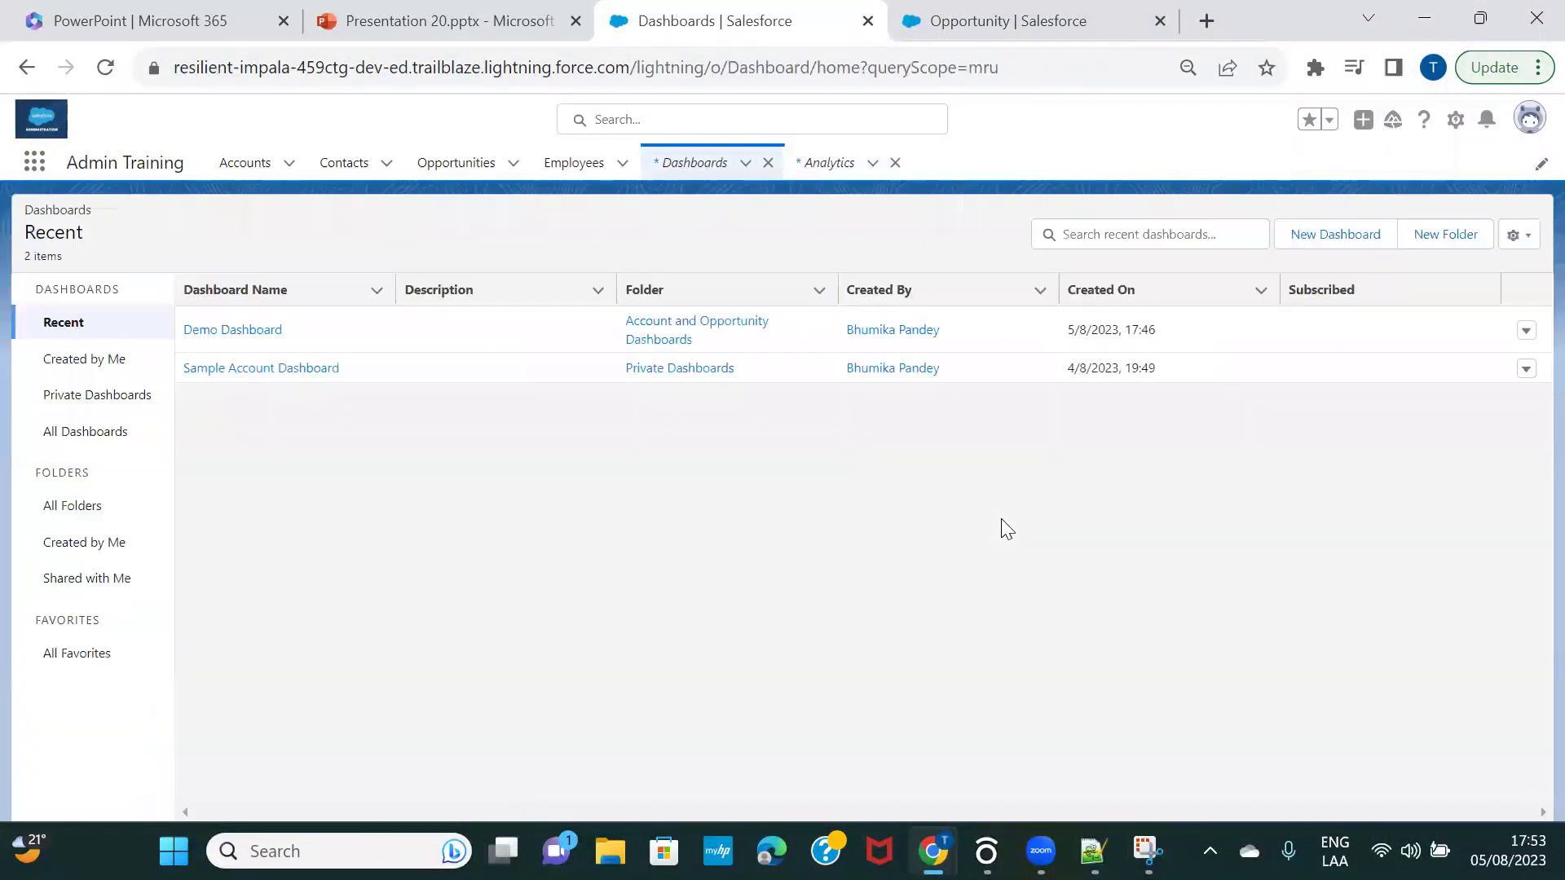
click(237, 333)
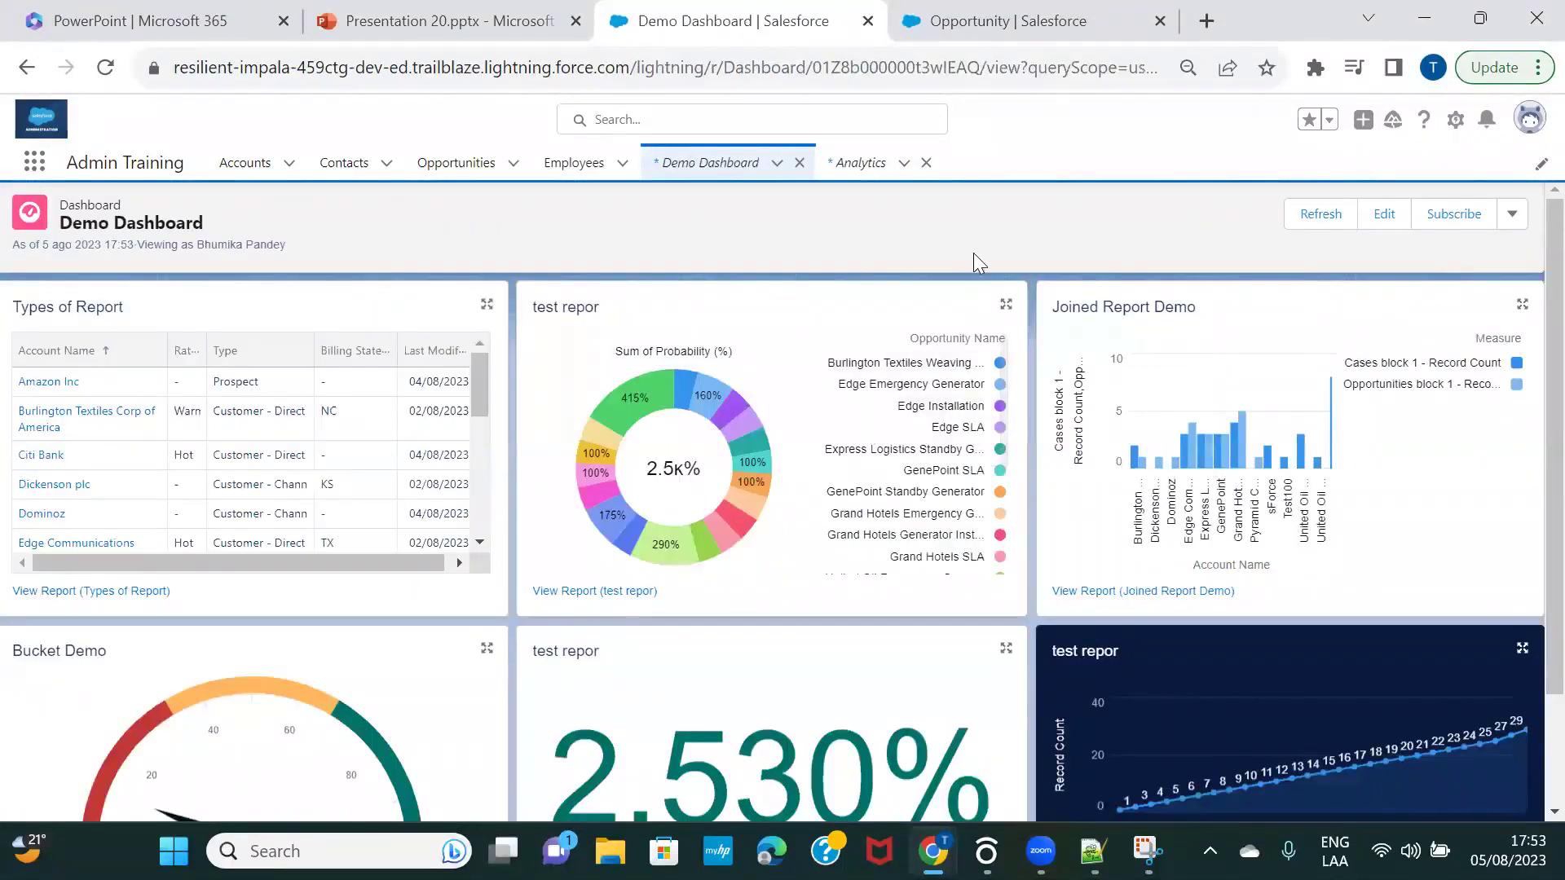
Open the Joined Report Demo source report, examine its chart and blocks, and return to Demo Dashboard.
scroll(1300, 638, down, 1)
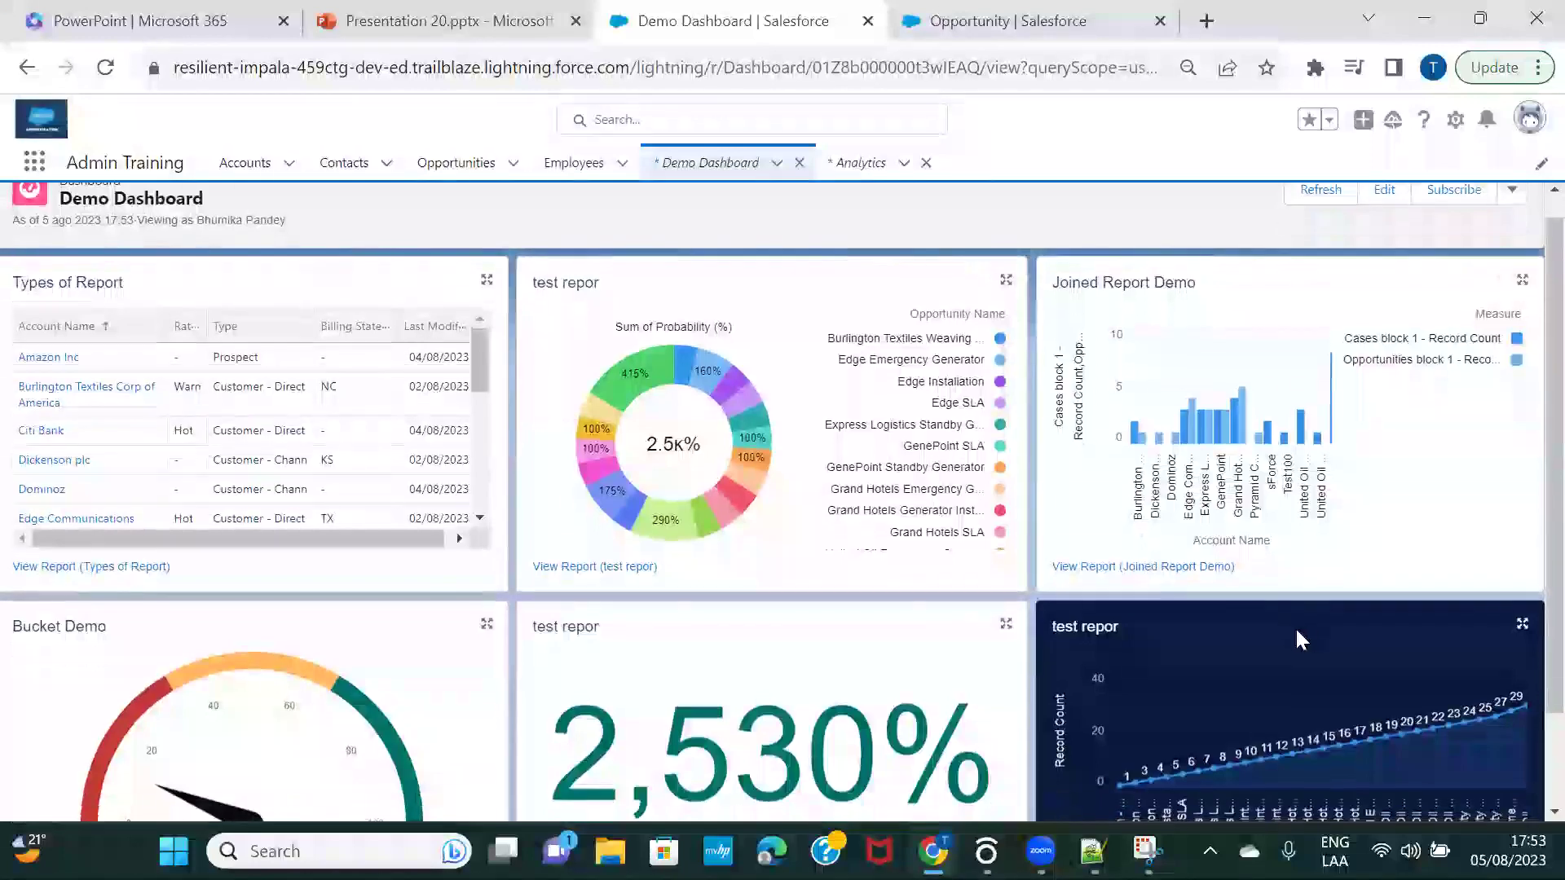
click(1226, 571)
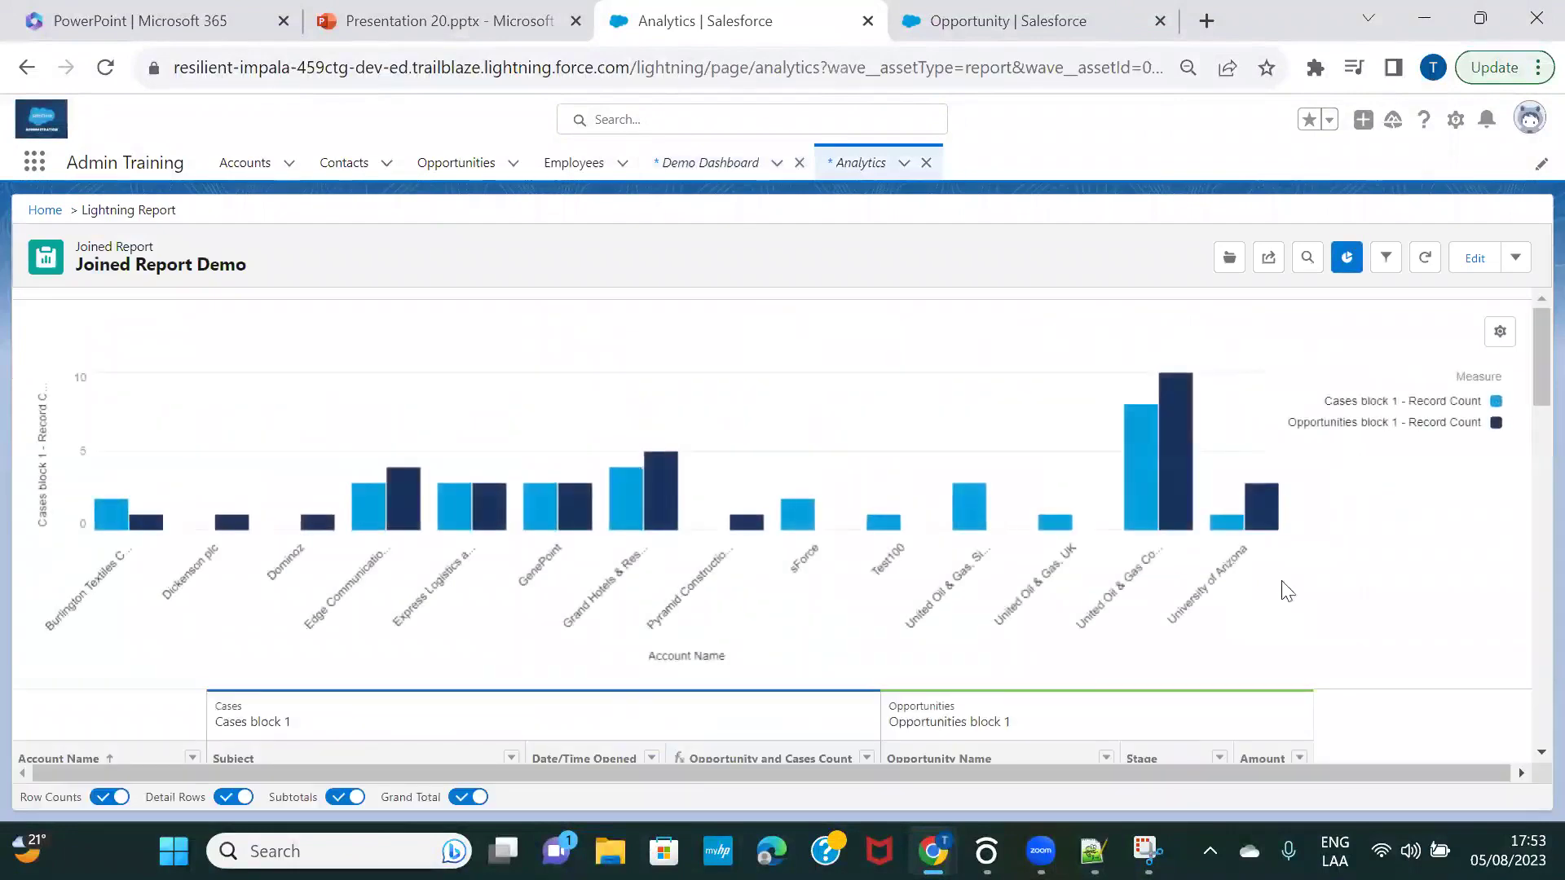
scroll(1391, 655, down, 2)
scroll(1388, 652, down, 4)
scroll(1388, 652, up, 8)
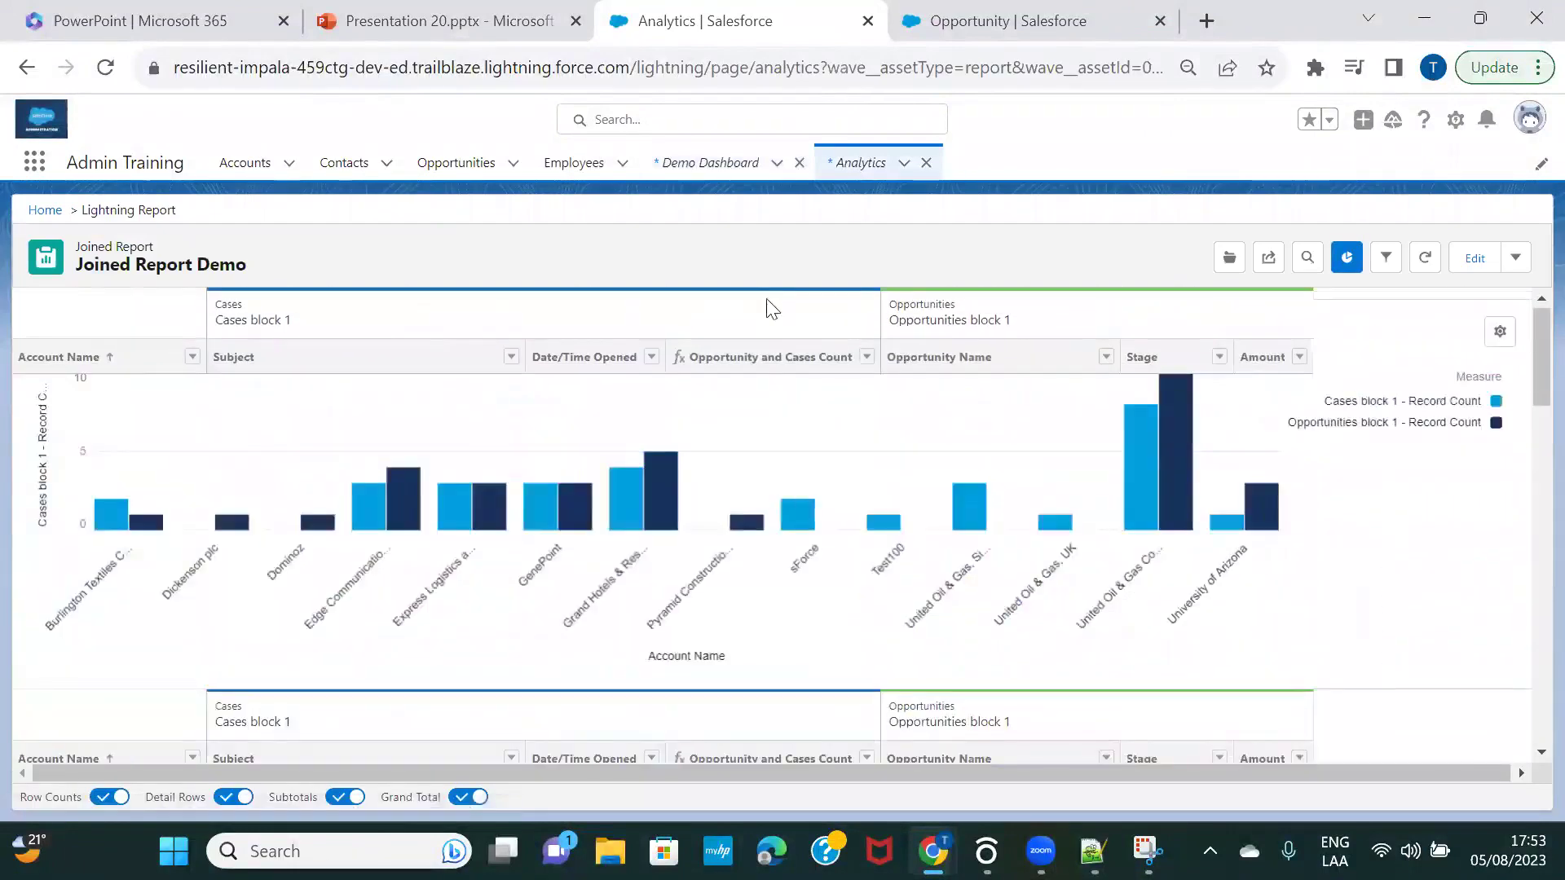
click(713, 165)
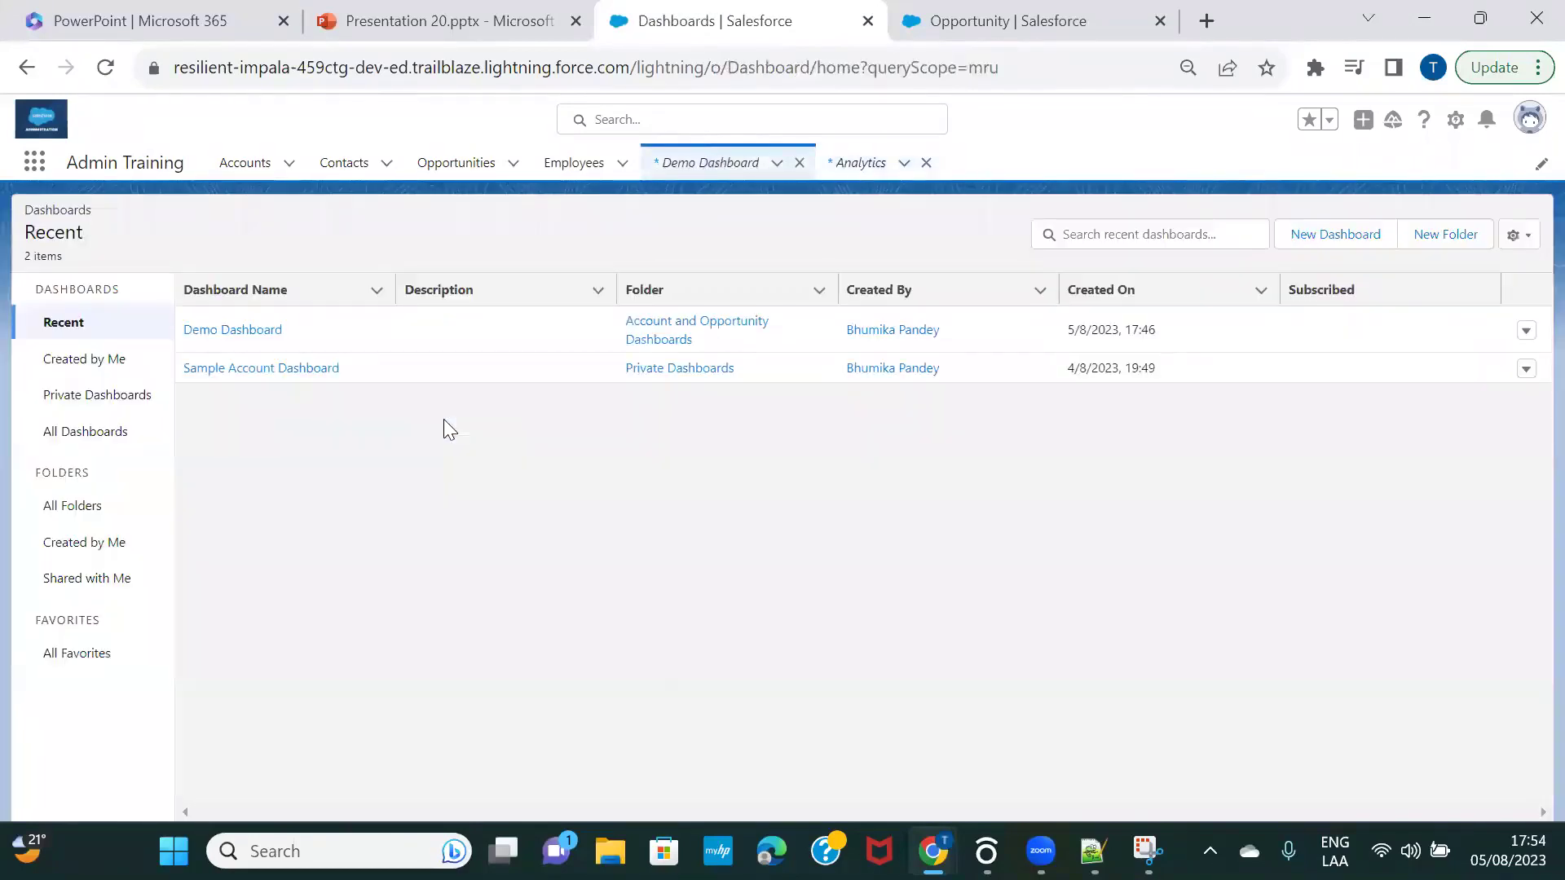
click(227, 331)
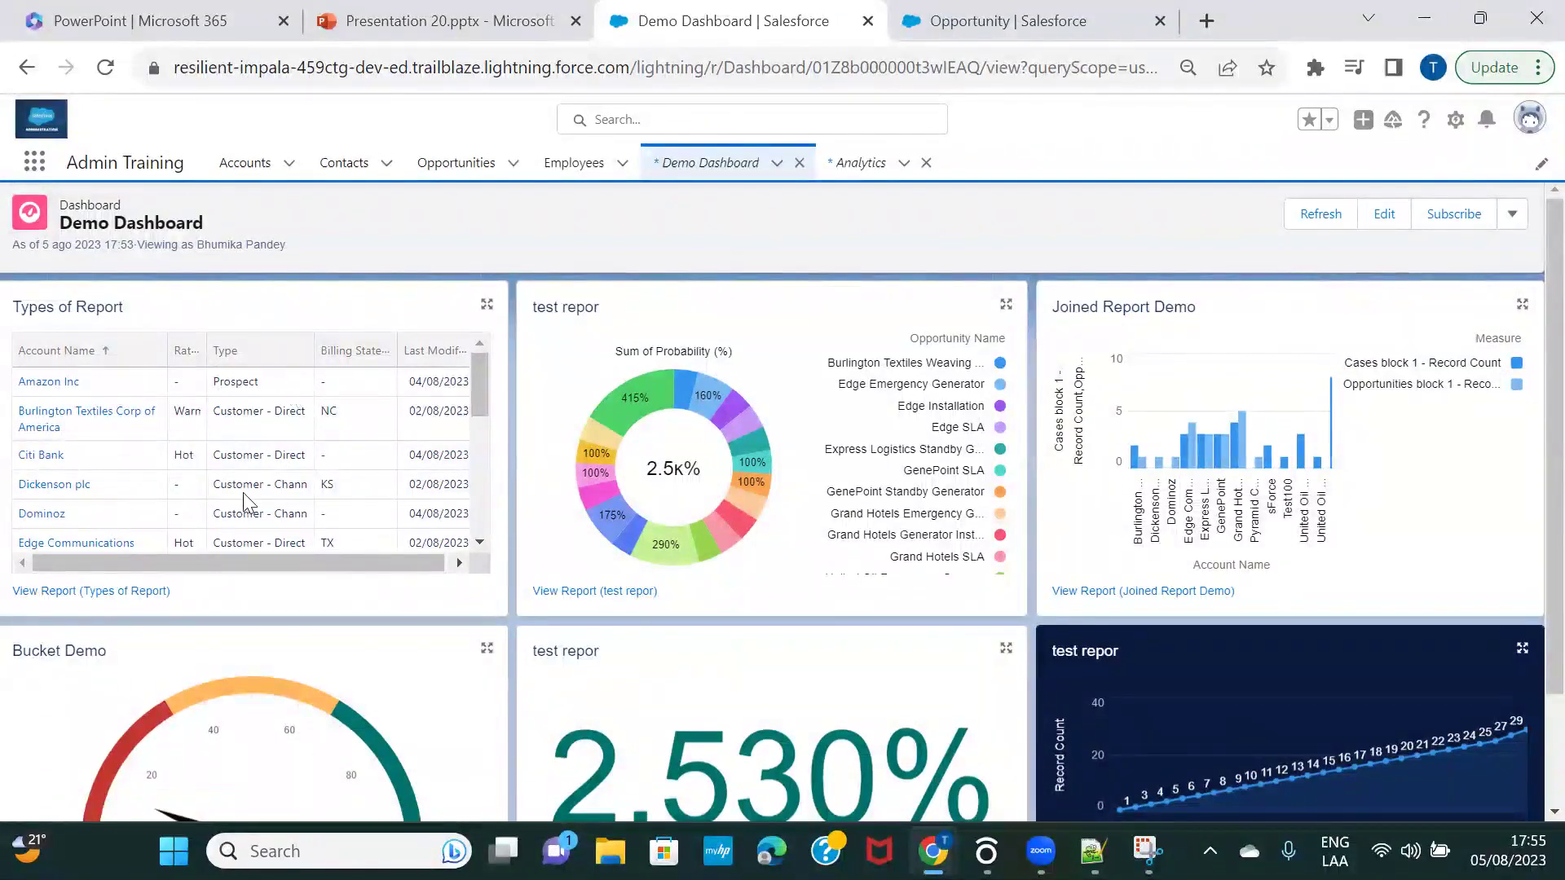
Download Demo Dashboard as an image, view Demo Dashboard.png and close the viewer.
scroll(243, 492, down, 3)
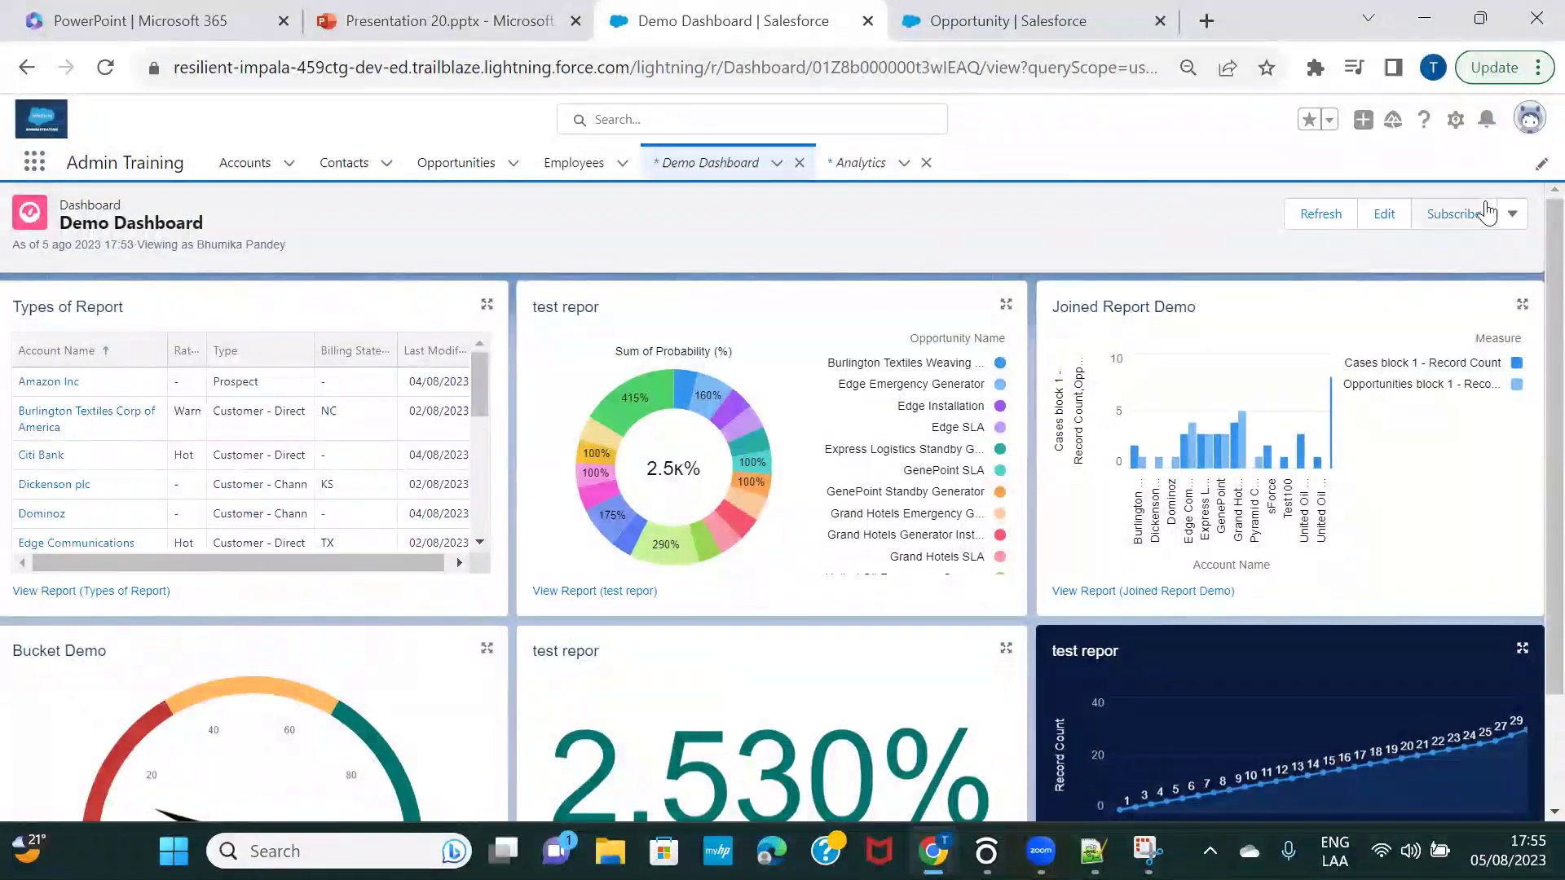
click(1513, 215)
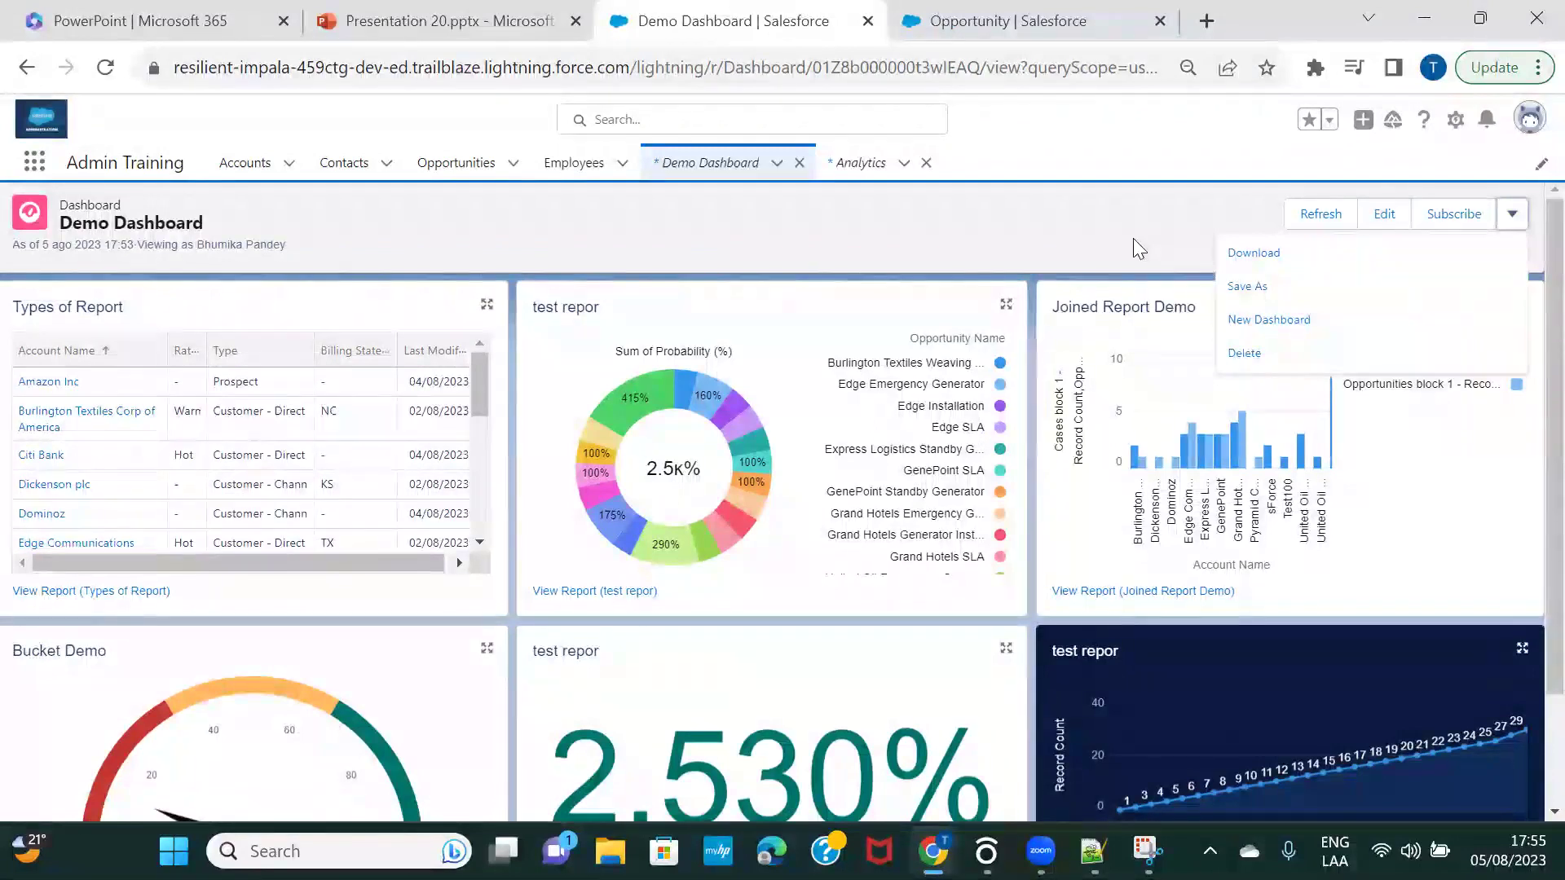
click(1287, 251)
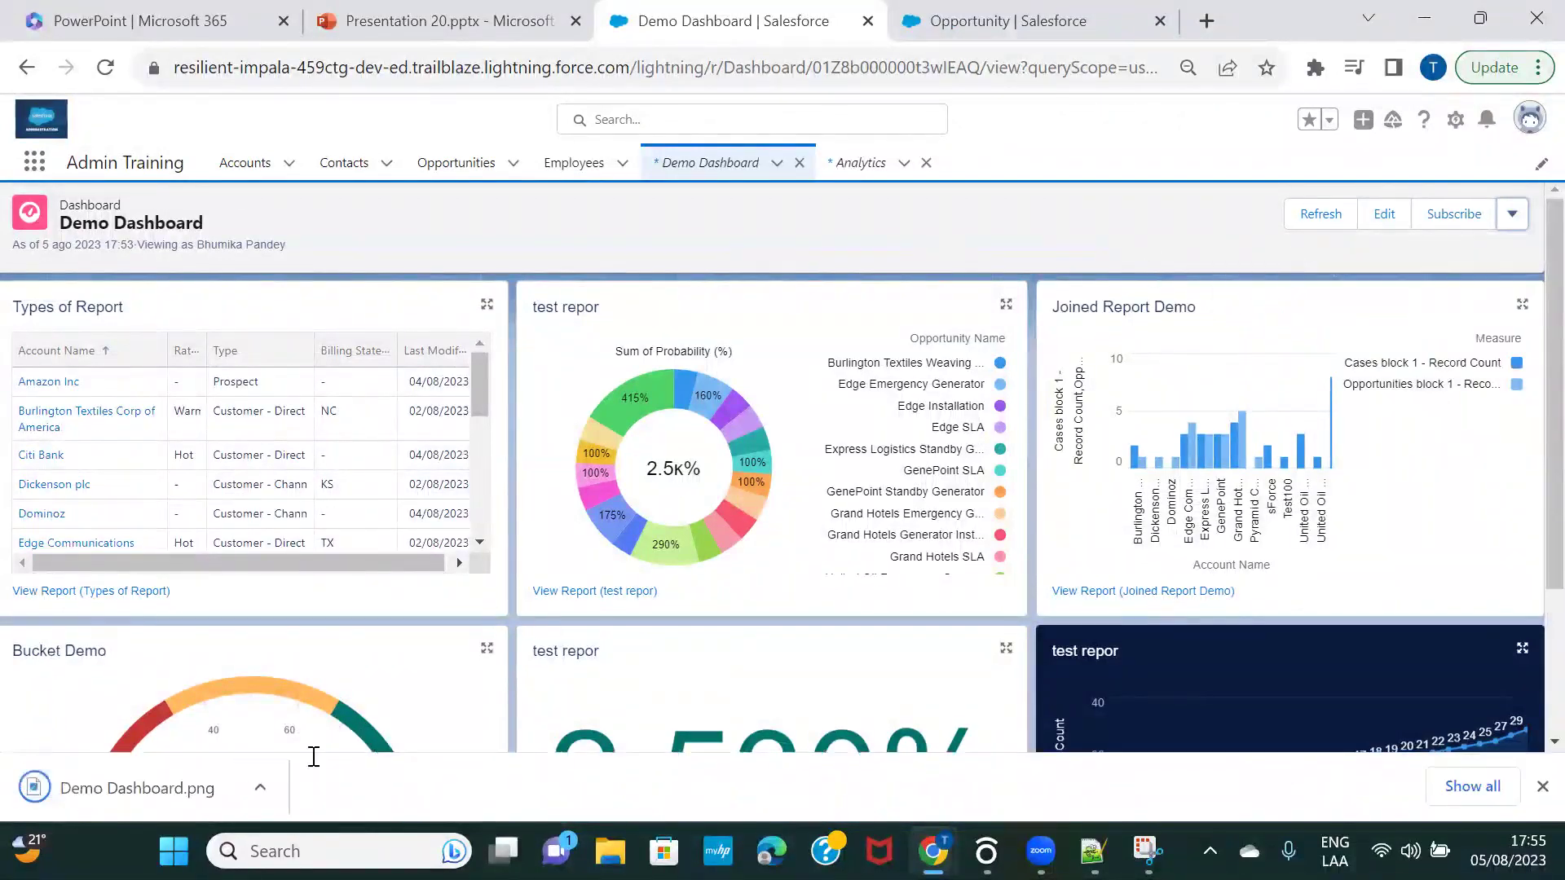
click(181, 791)
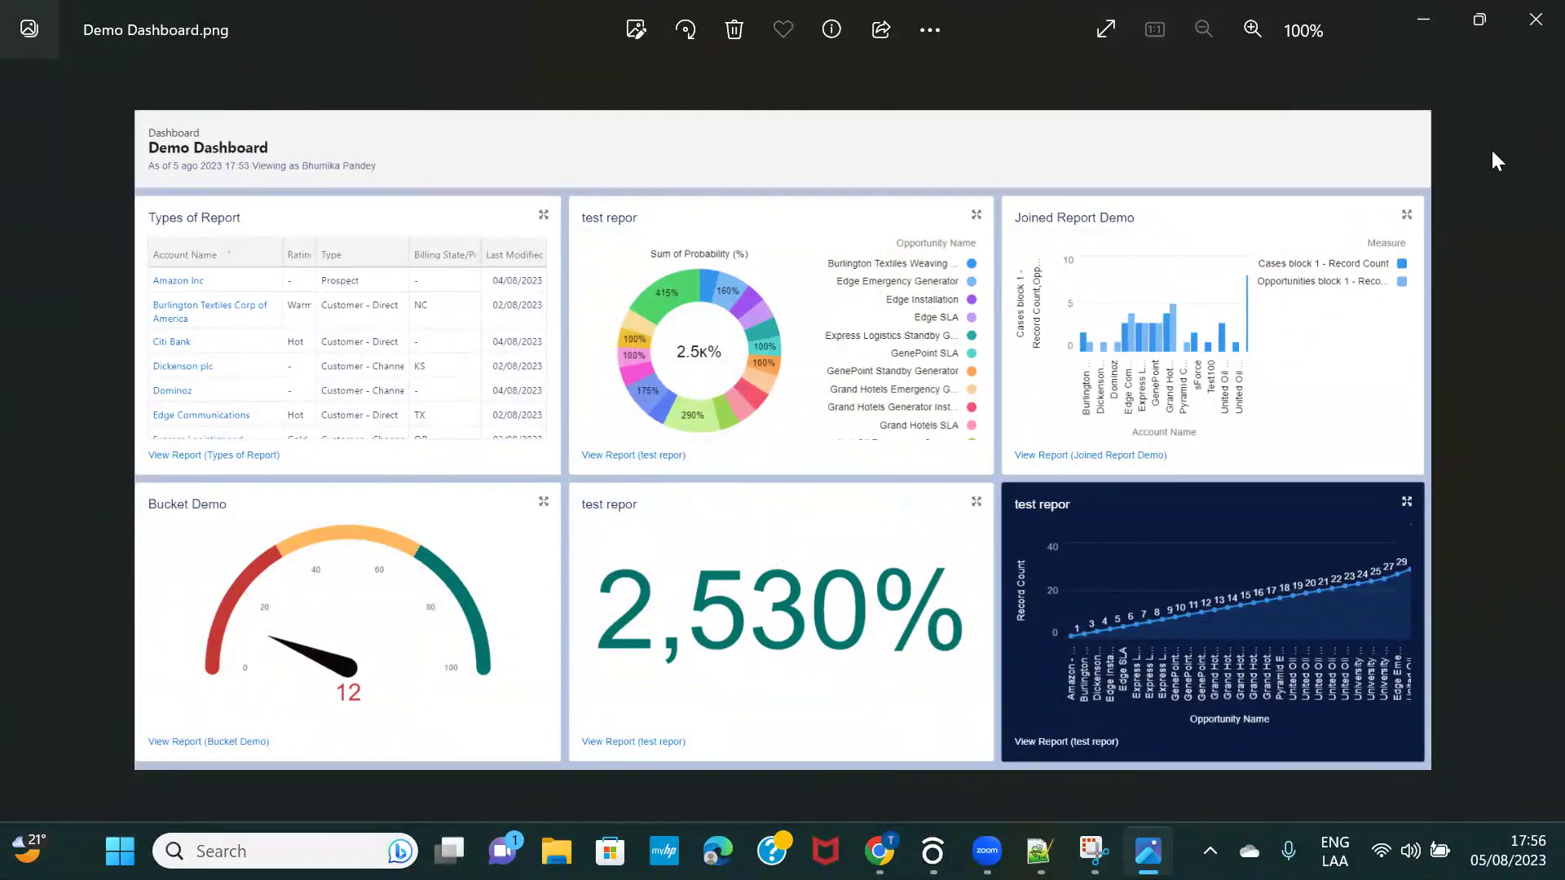
click(1532, 40)
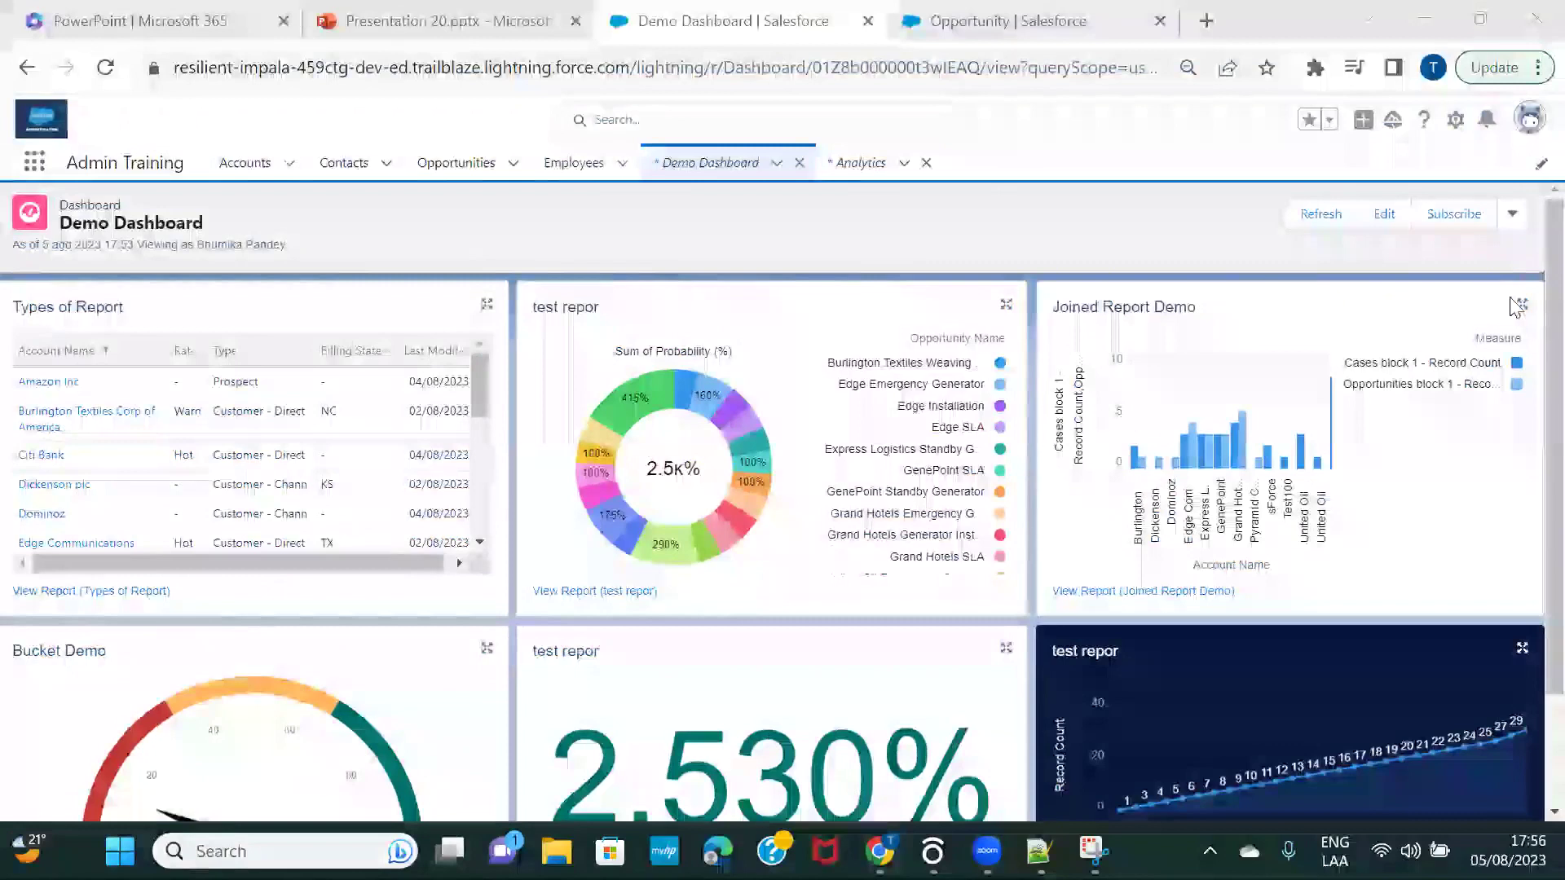
click(1514, 215)
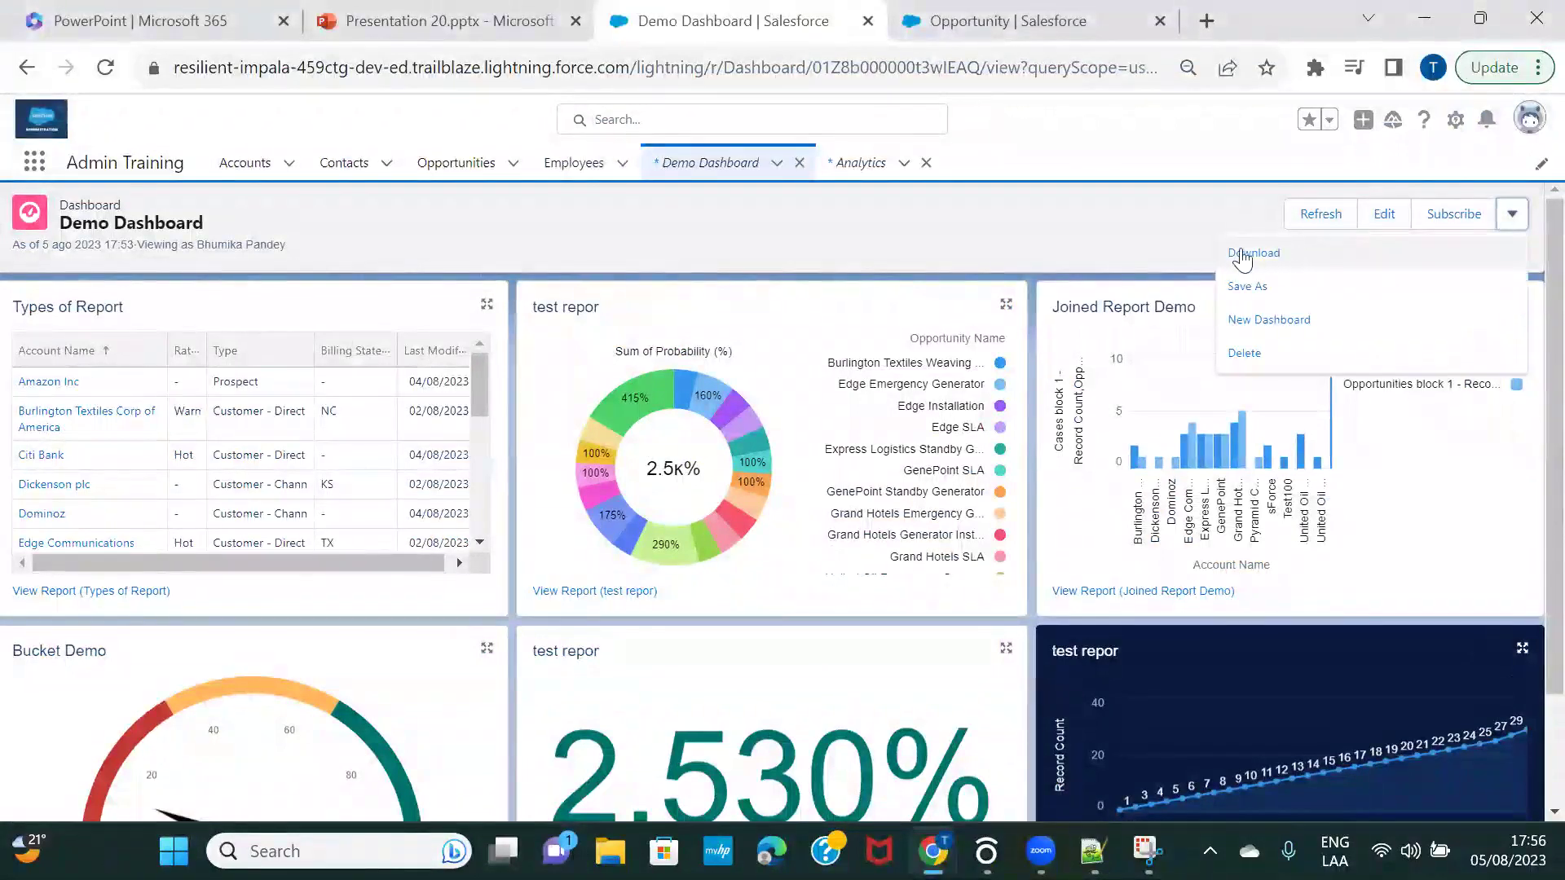
click(1126, 233)
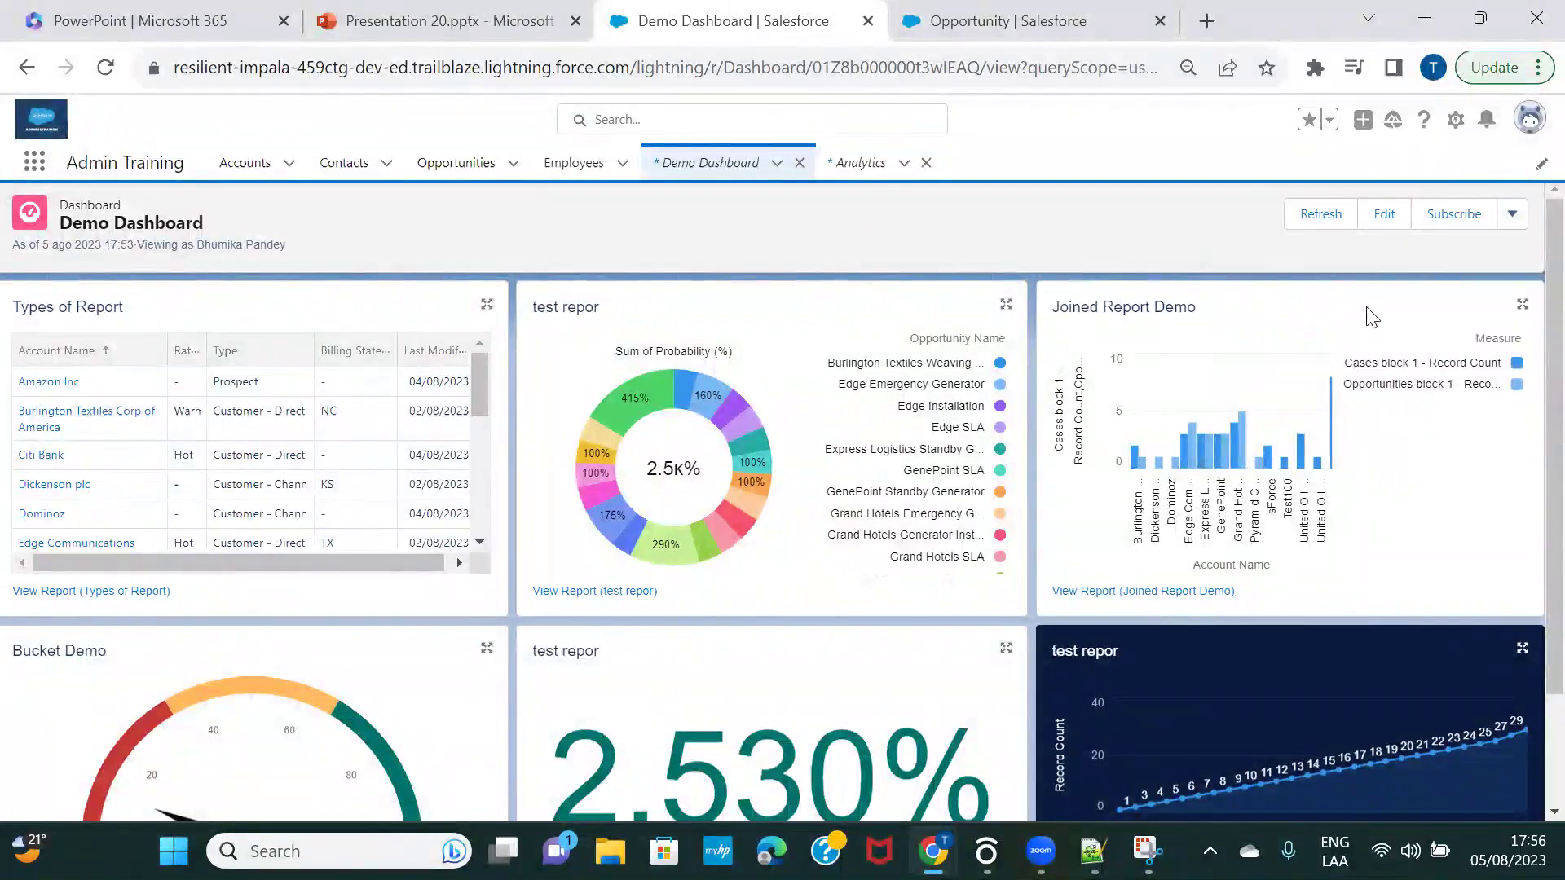
click(1512, 214)
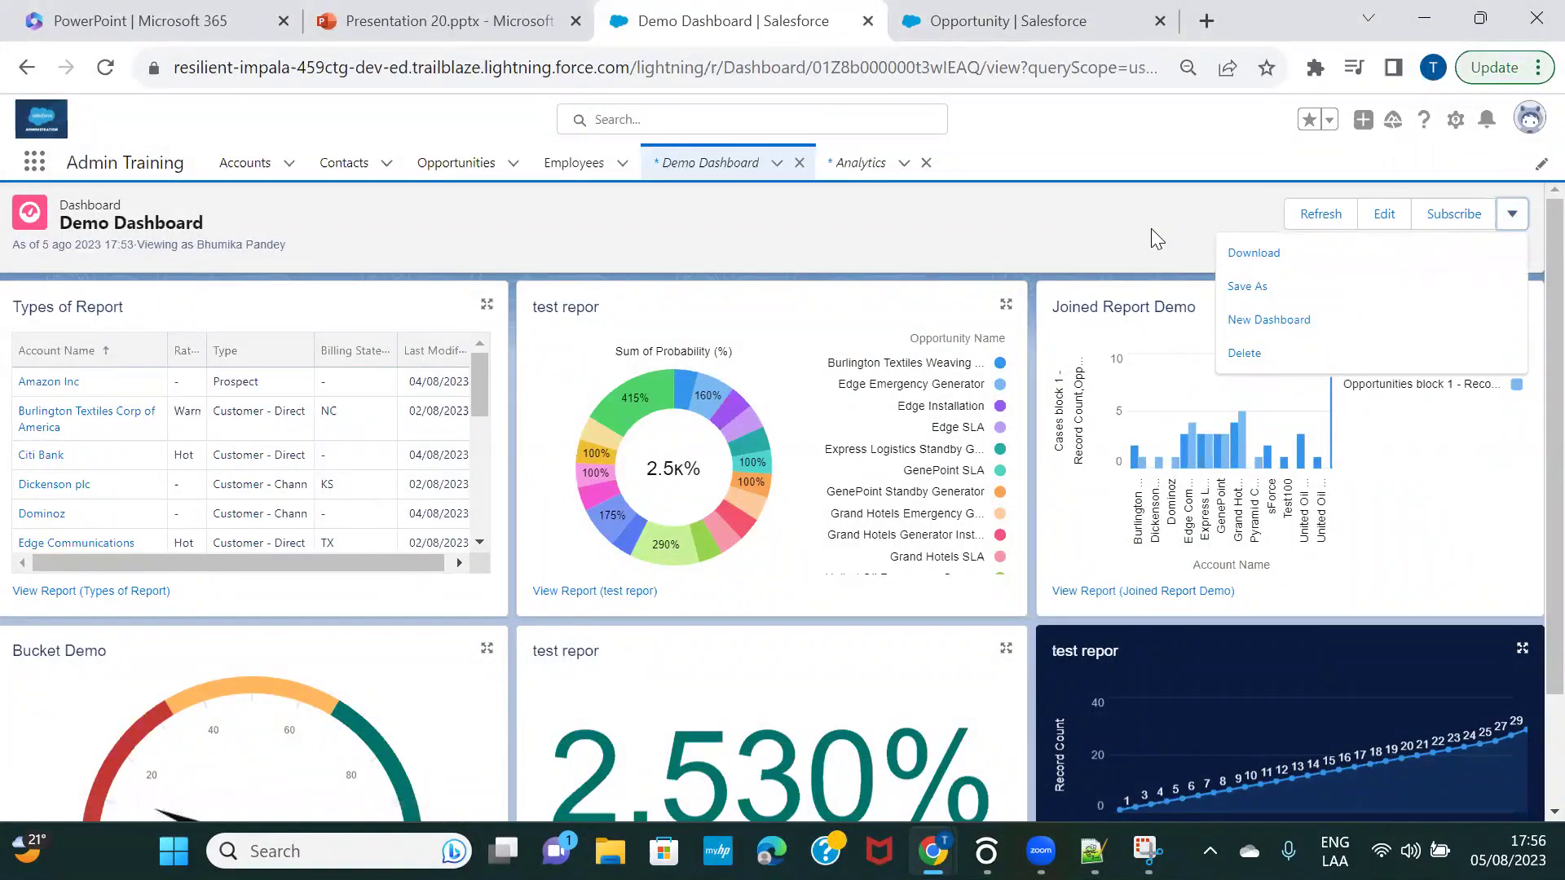
click(1151, 228)
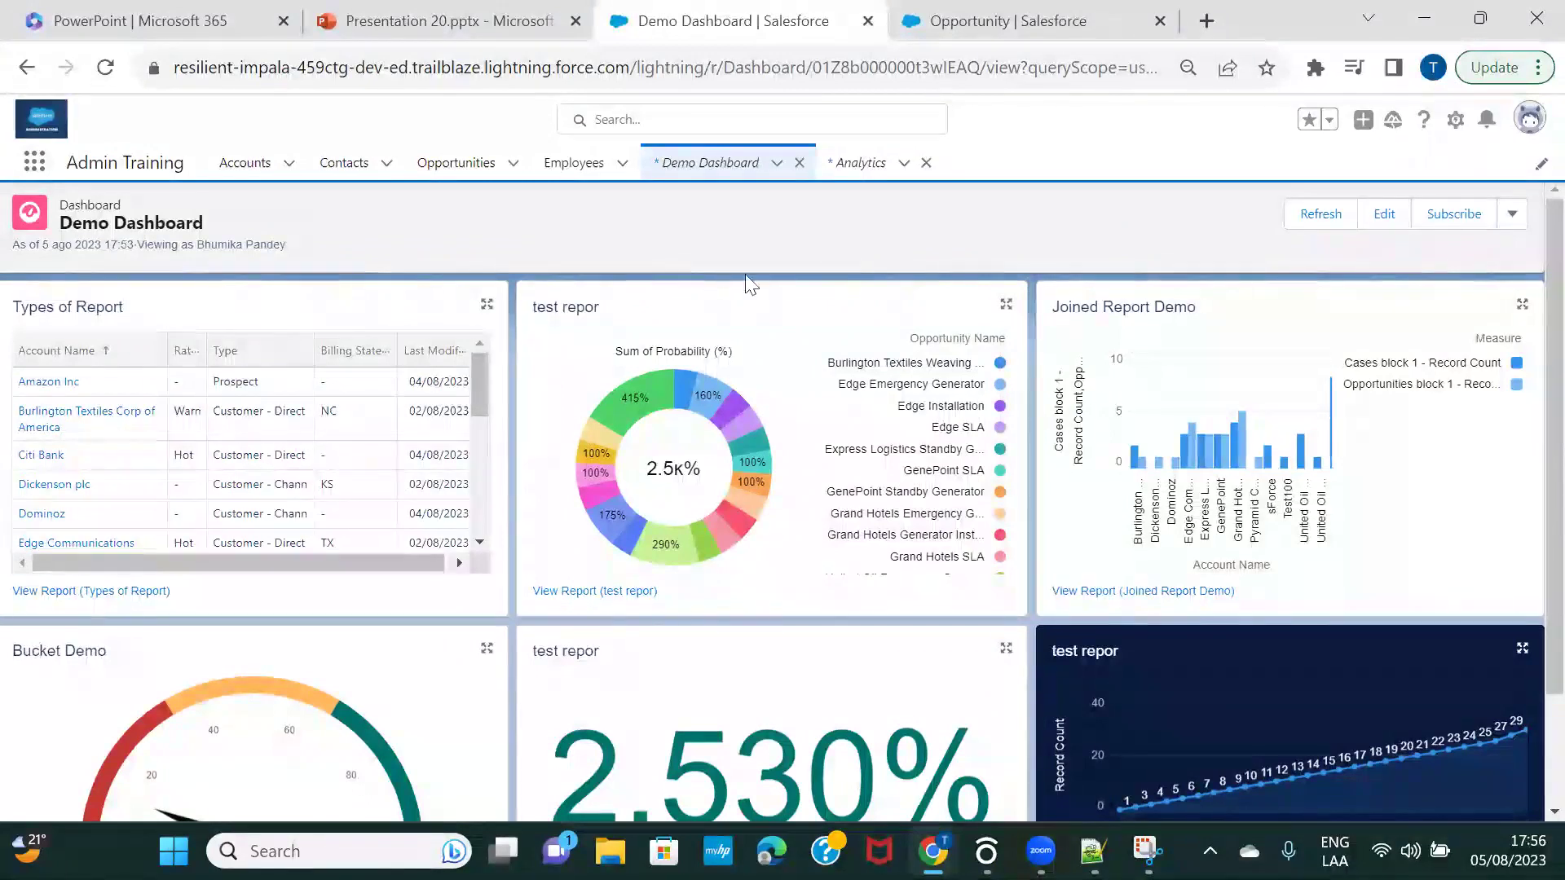
Open the dashboard's subscription recipients, try a user name search for "inte" and clear it.
click(1453, 231)
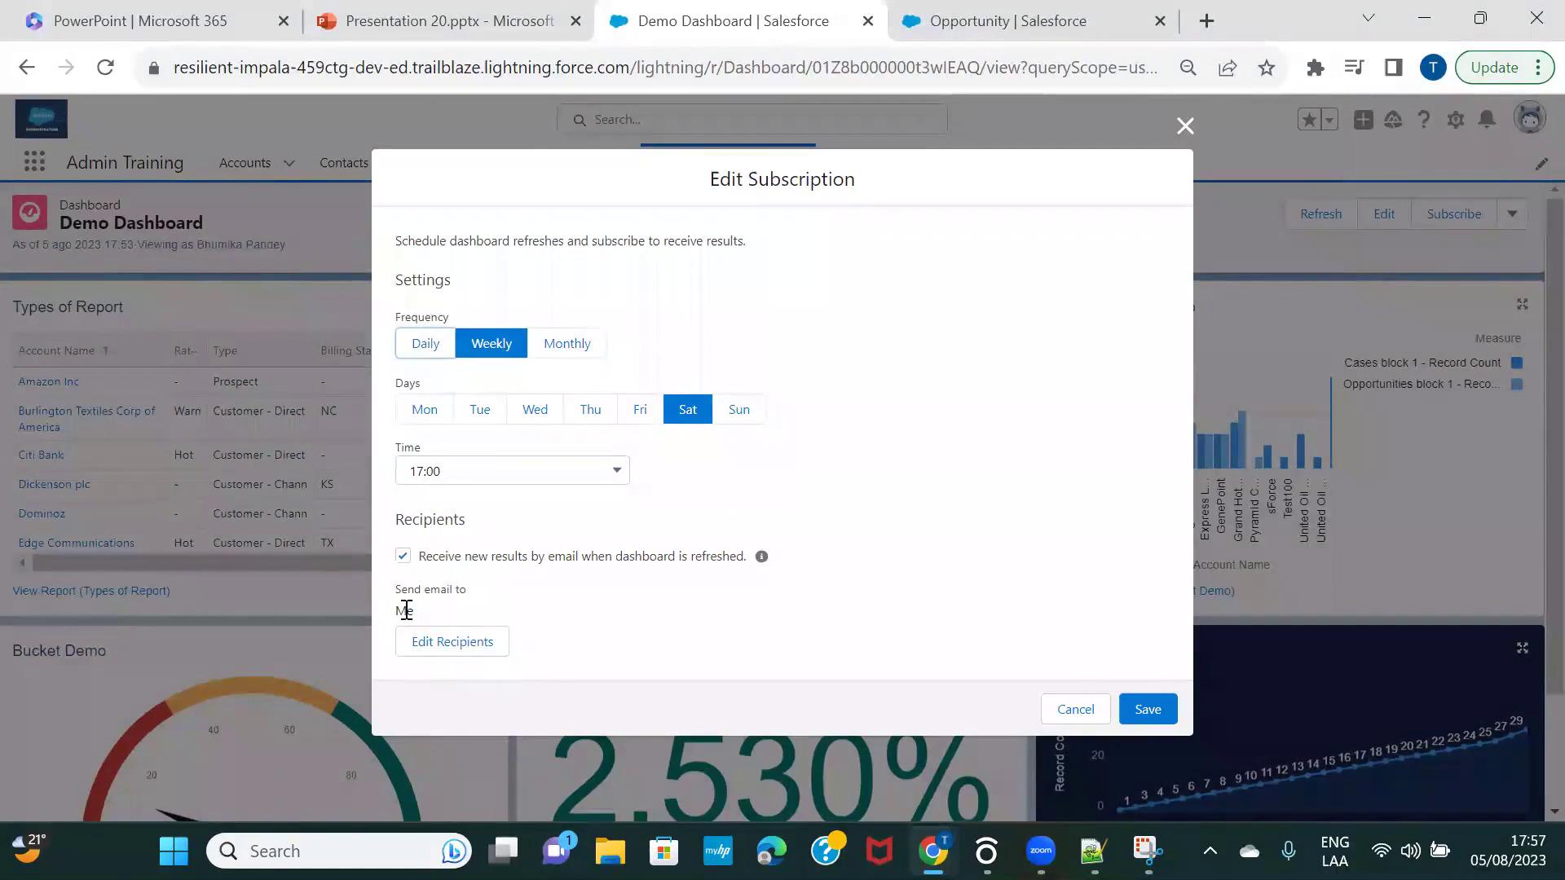
click(452, 644)
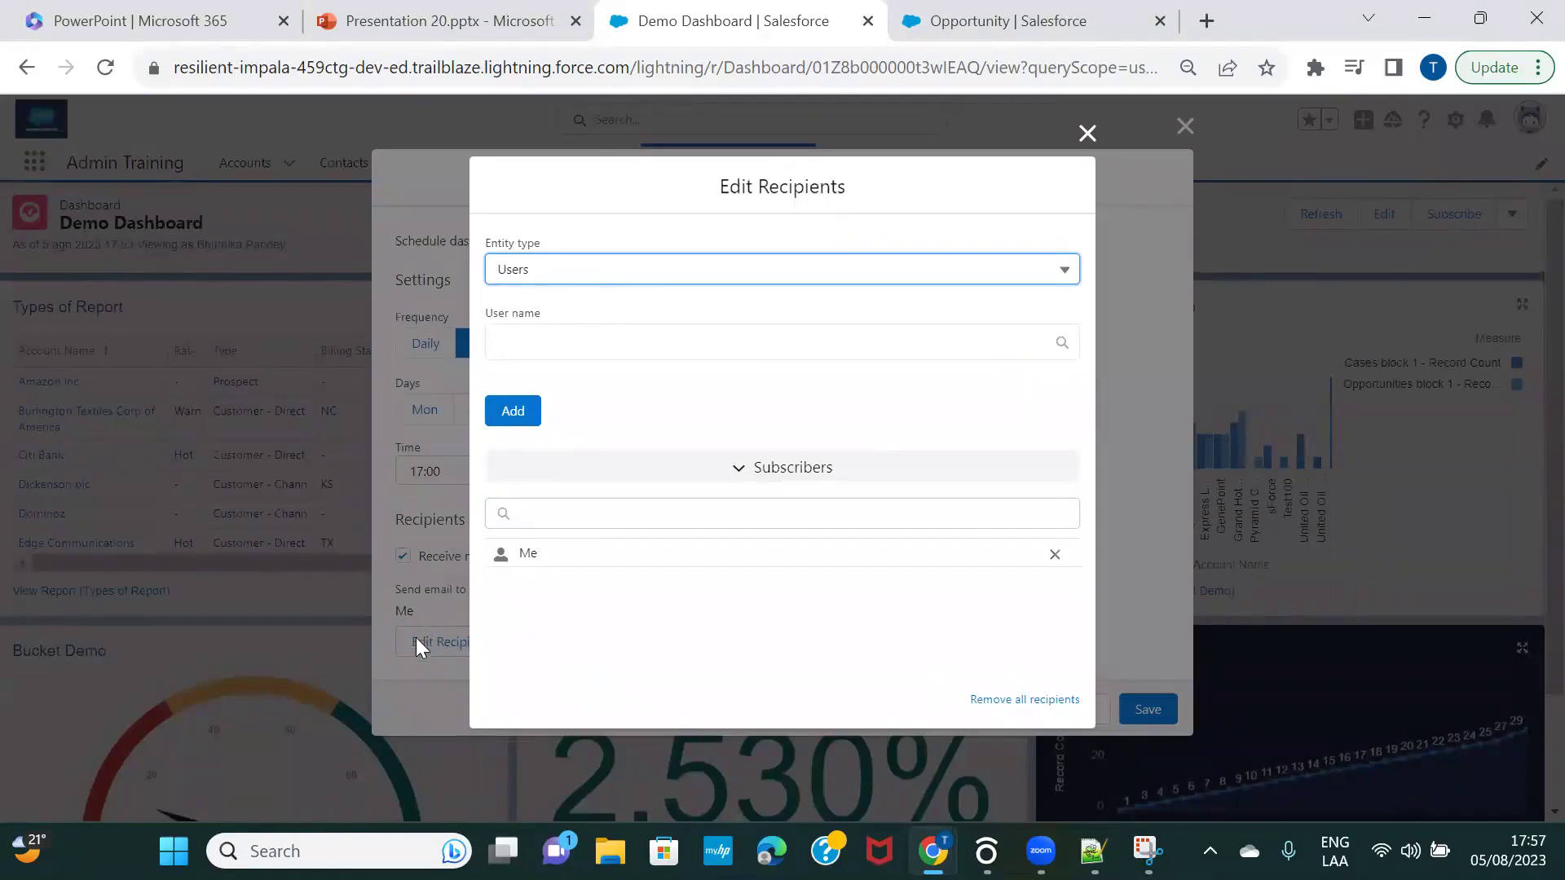
click(530, 355)
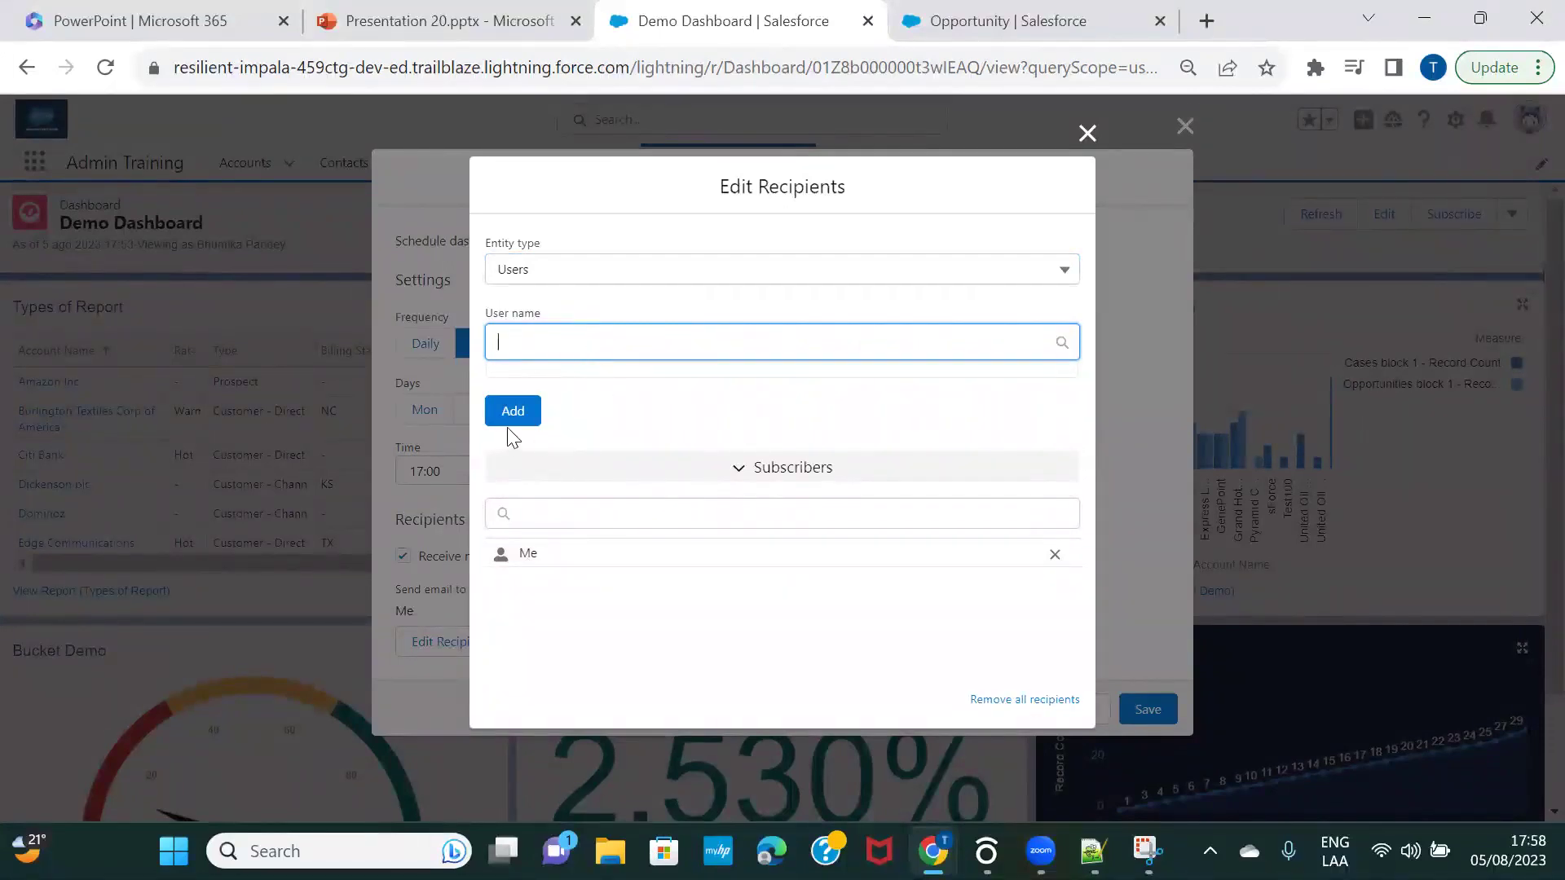
text(inte)
key(BackSpace)
key(BackSpace)
key(BackSpace)
key(BackSpace)
Check the available recipient entity types and close the recipient editor without adding anyone.
click(577, 280)
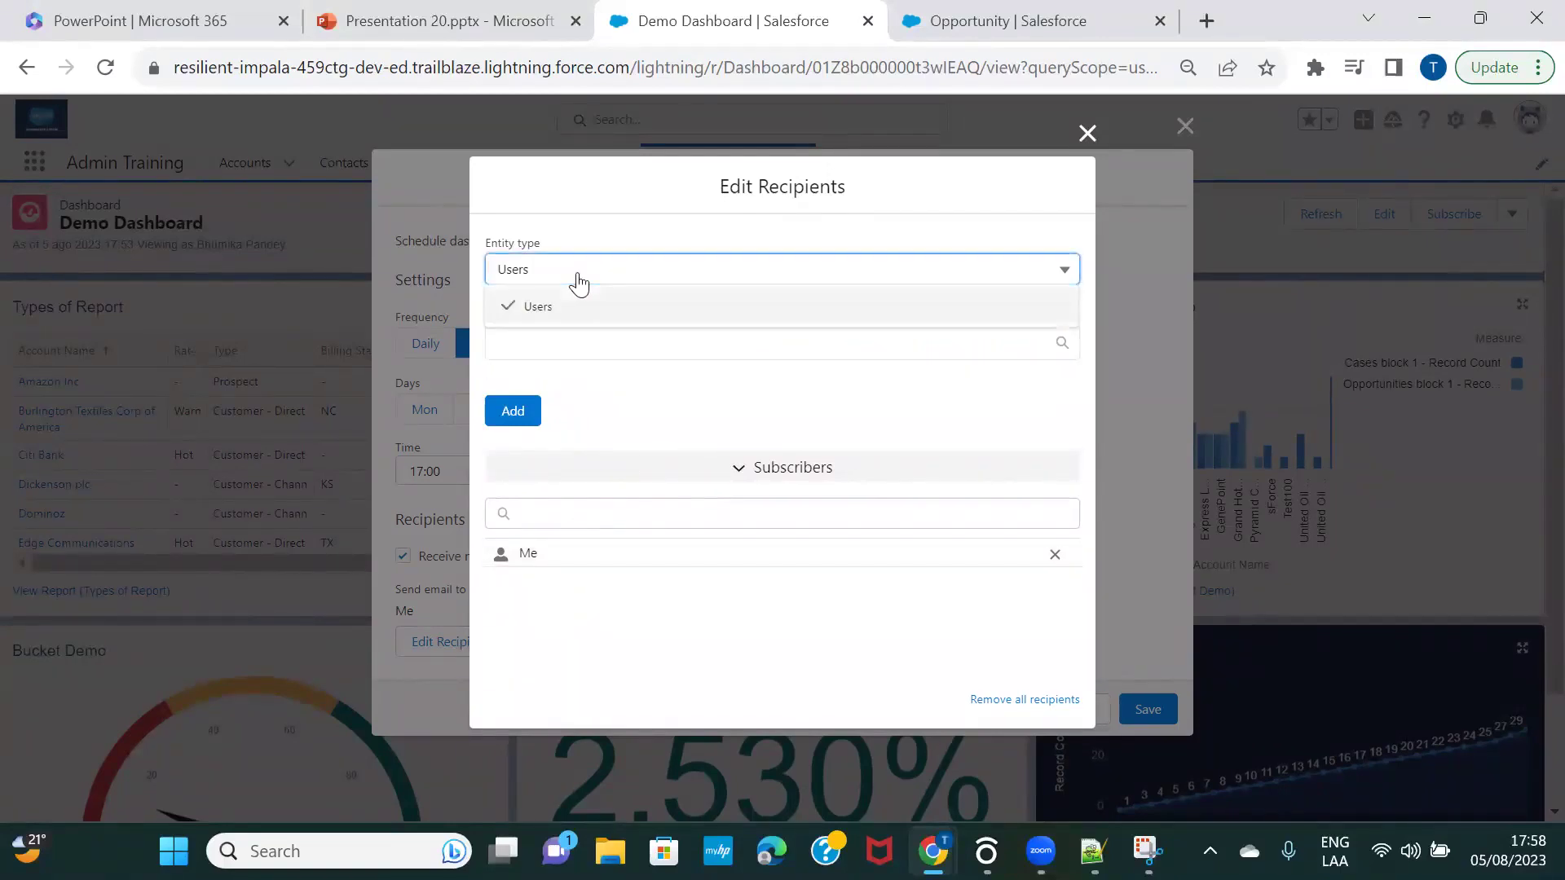
click(578, 282)
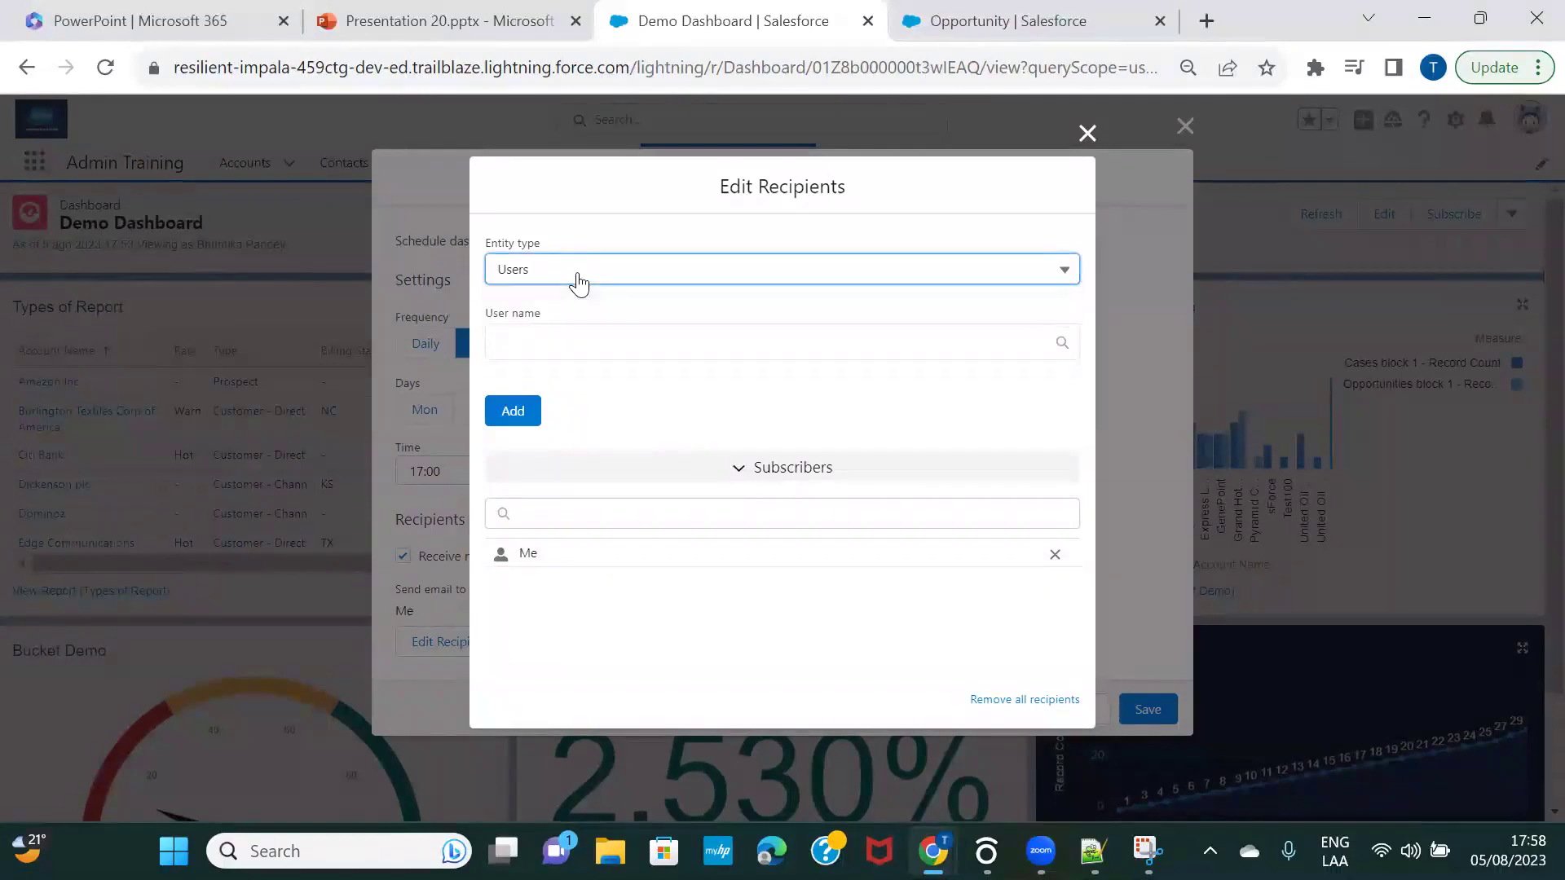
click(666, 317)
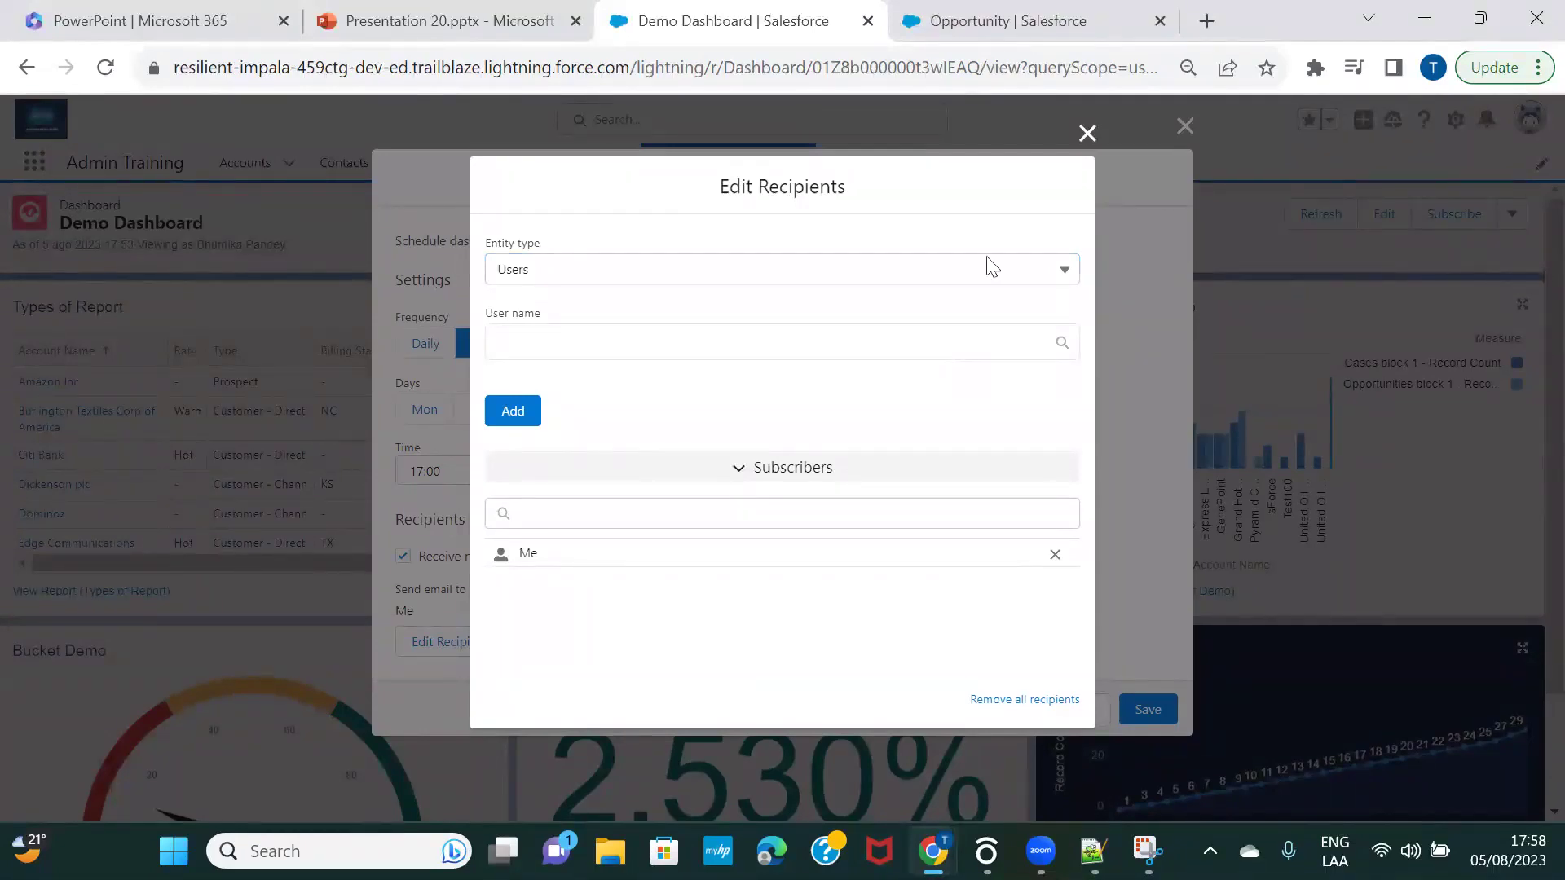
click(1087, 135)
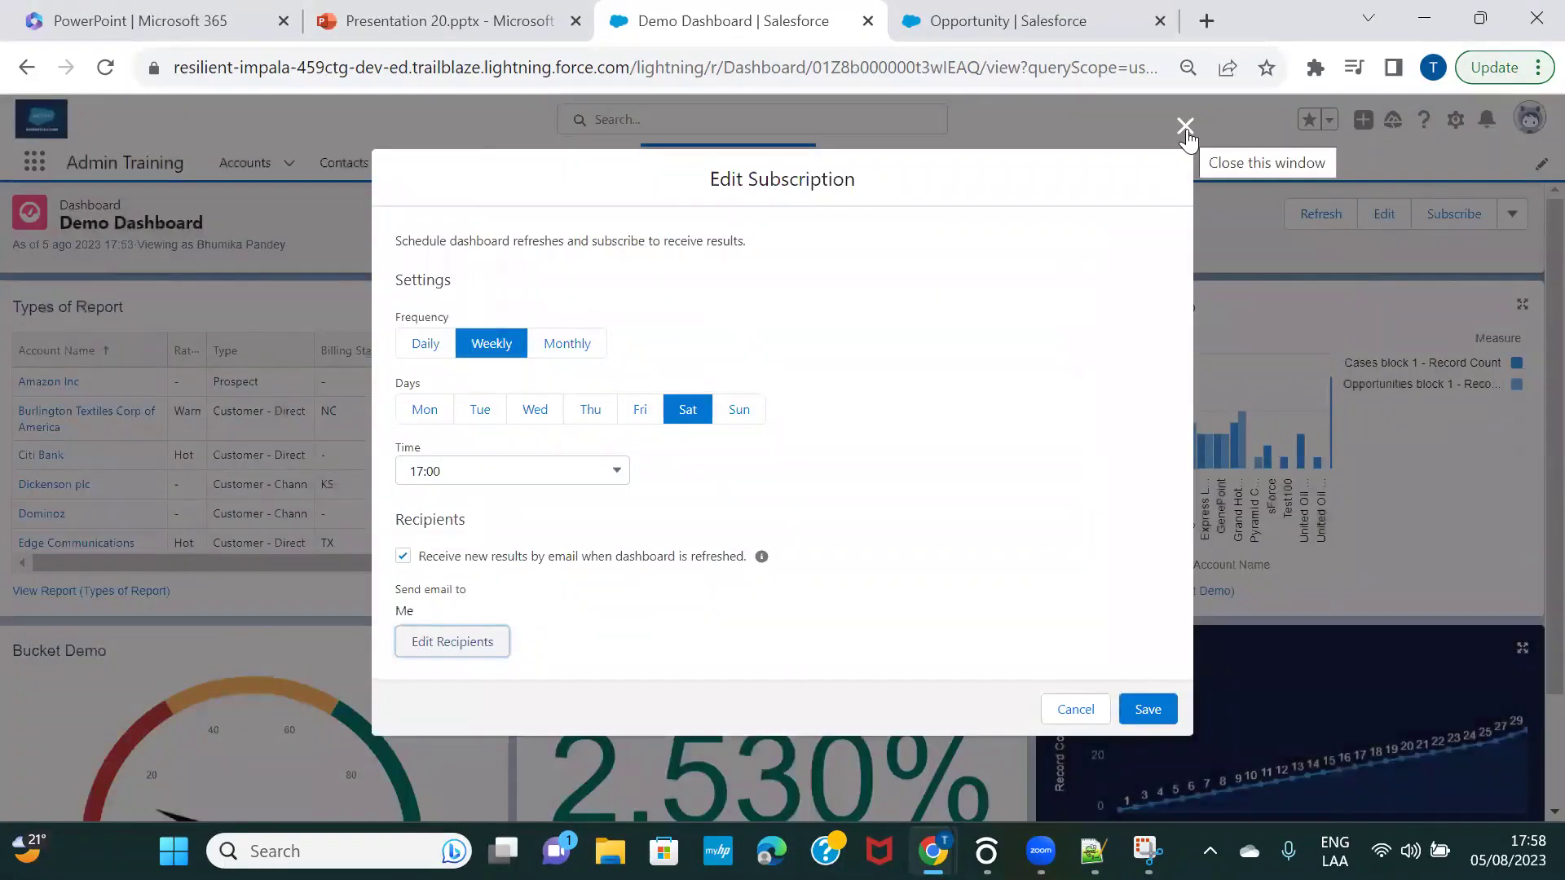
Close the subscription settings without saving and open the Dashboards list by searching the available items for "das".
click(1184, 127)
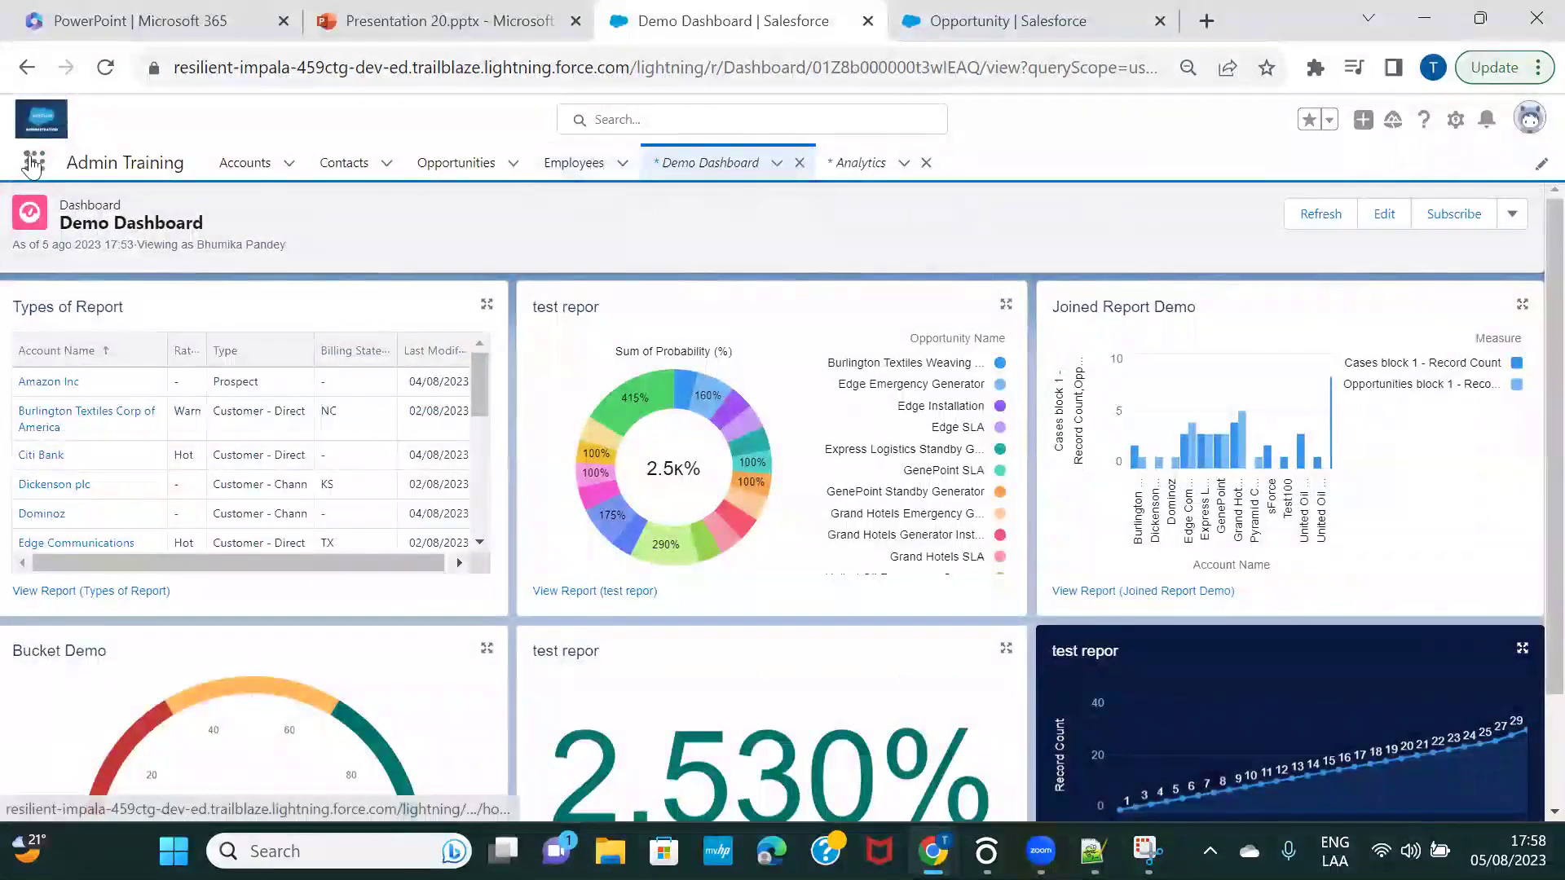
click(33, 164)
text(das)
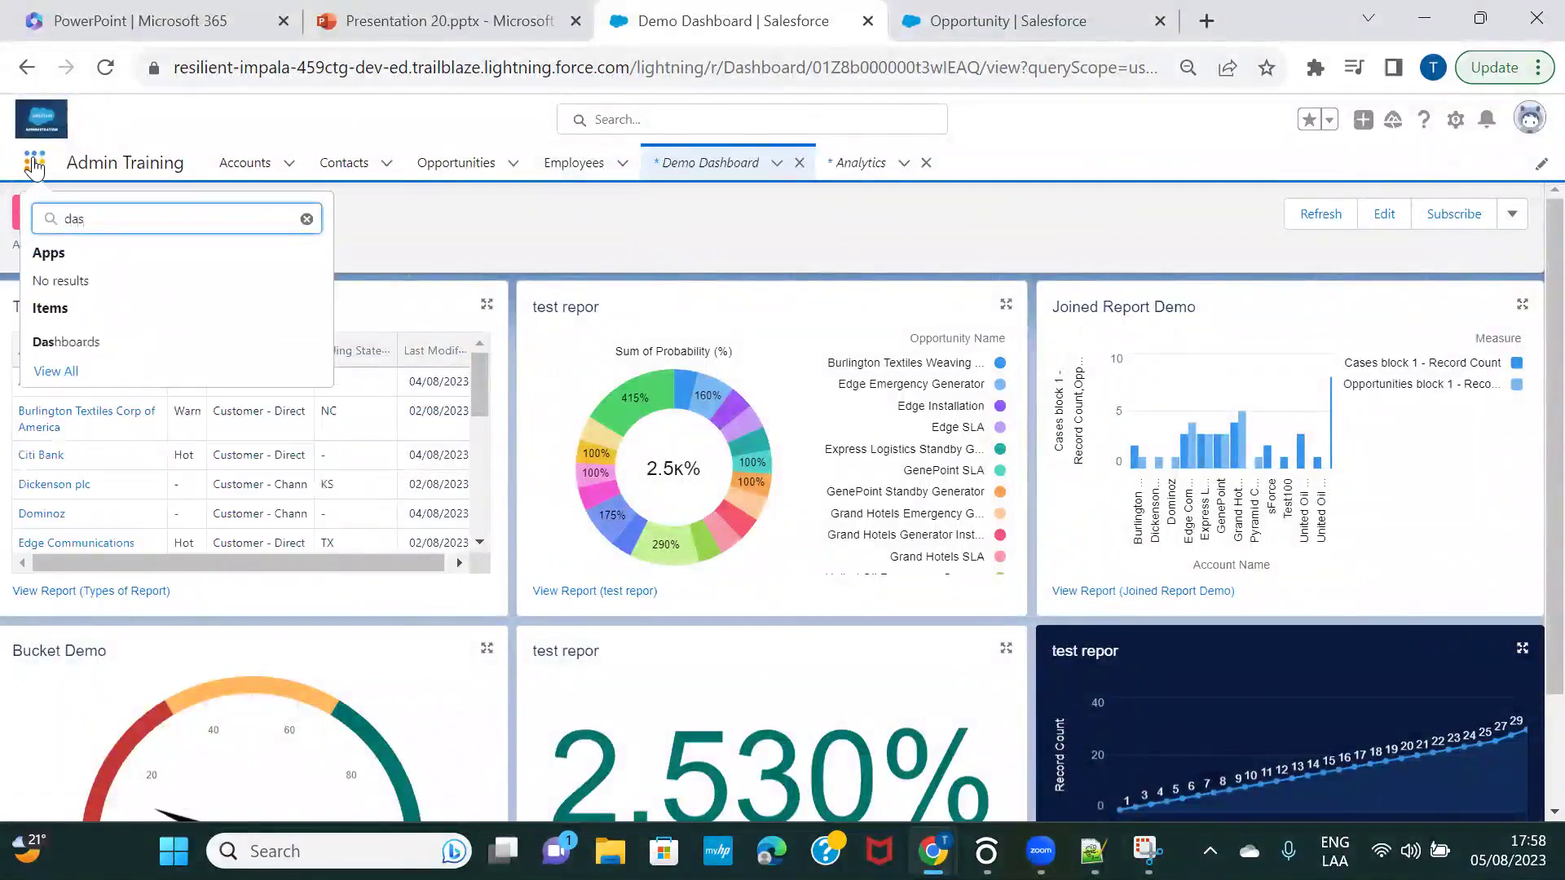
click(88, 341)
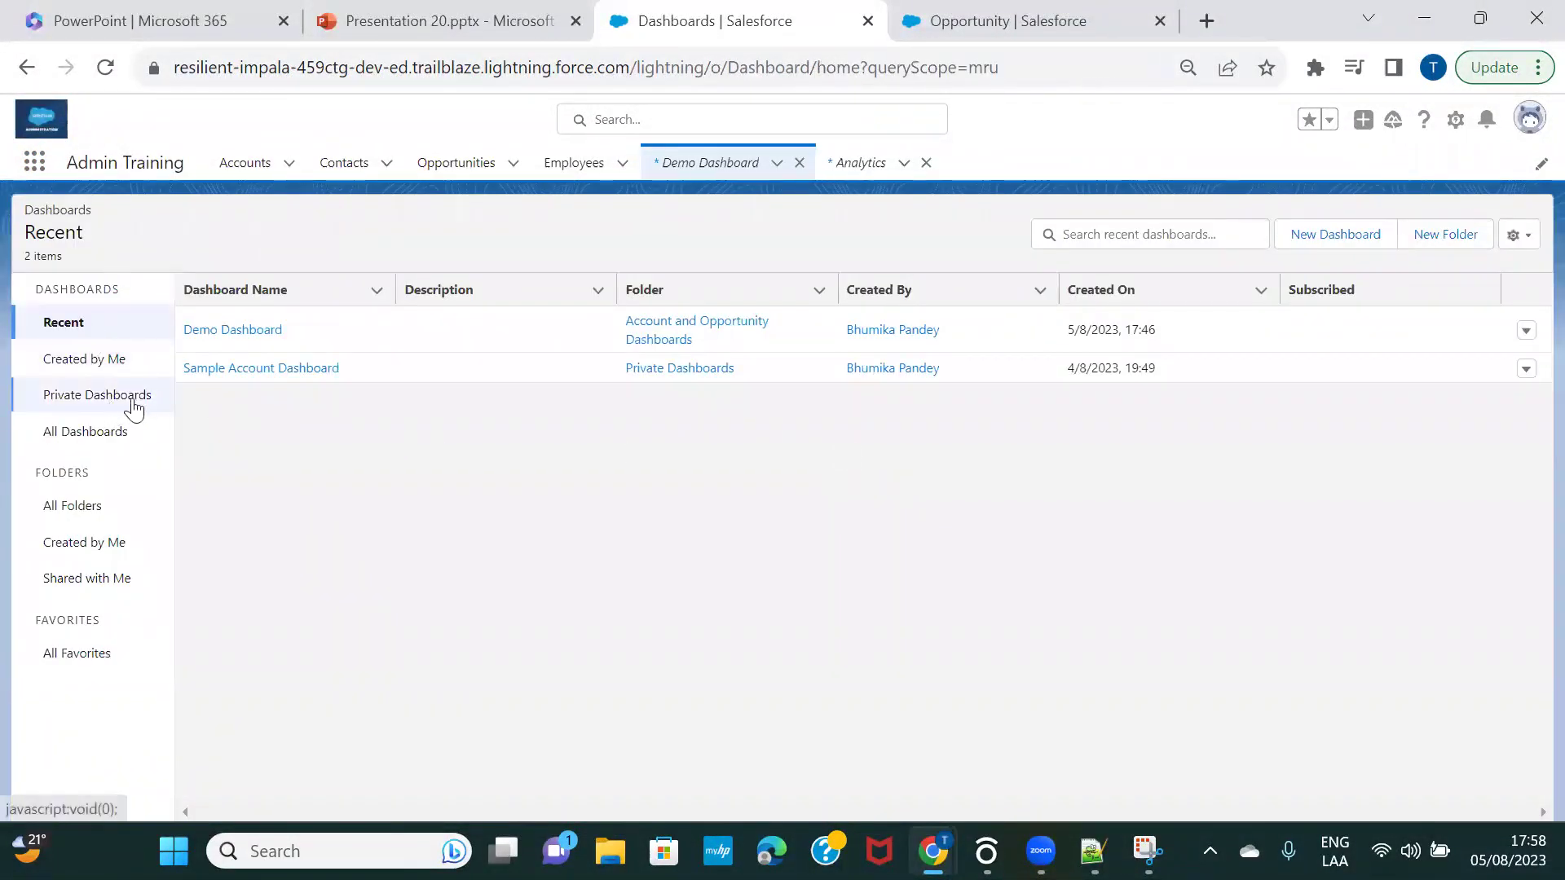
From all dashboards, open the Account and Opportunity Dashboards folder and bring up its sharing settings.
click(101, 429)
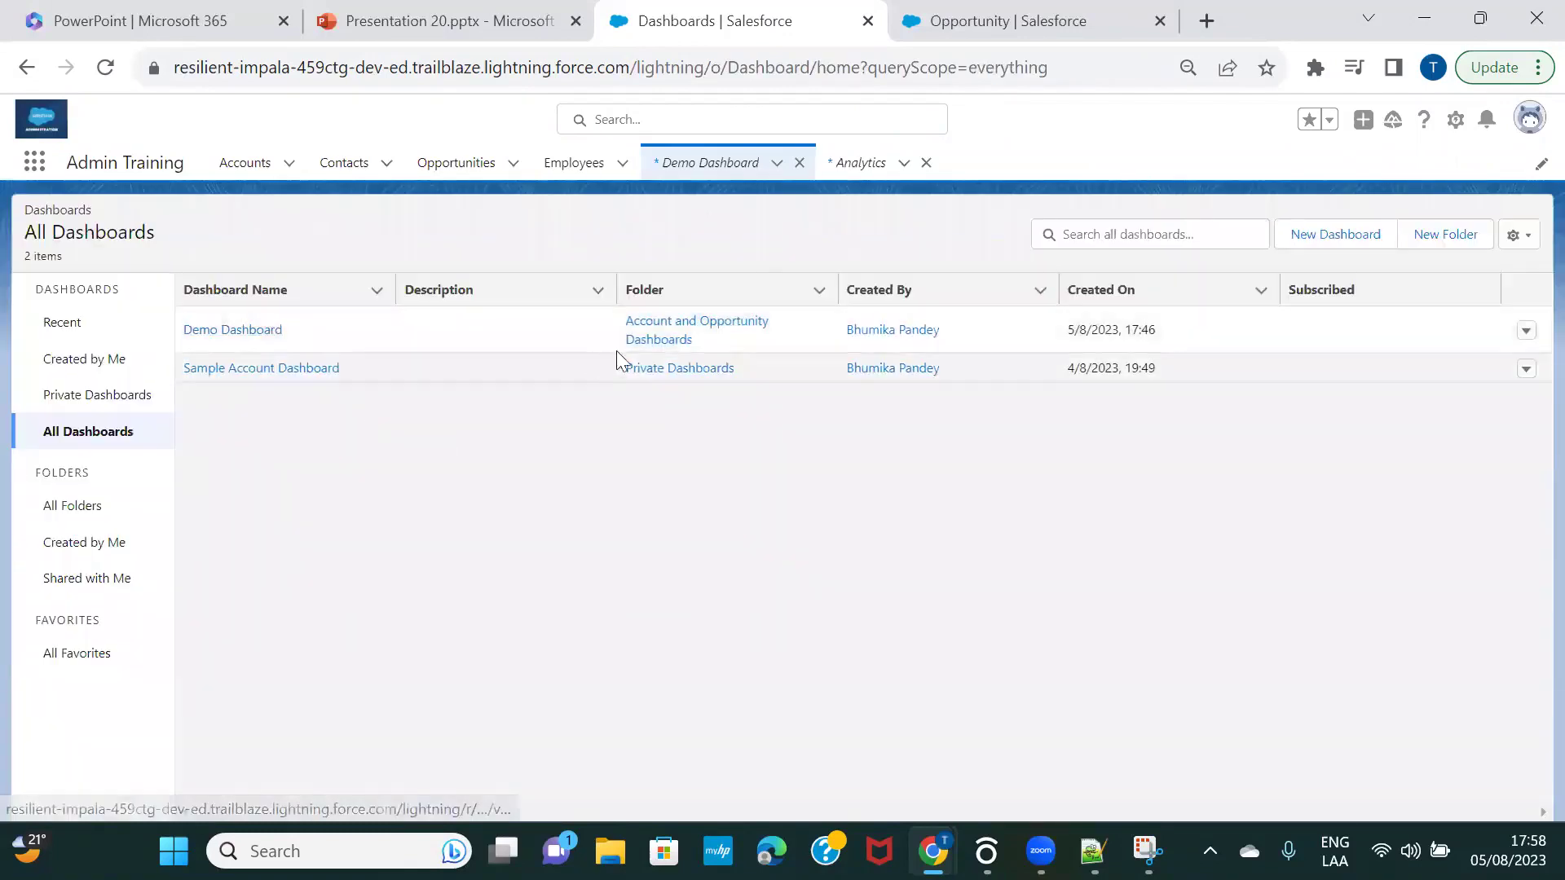
click(680, 346)
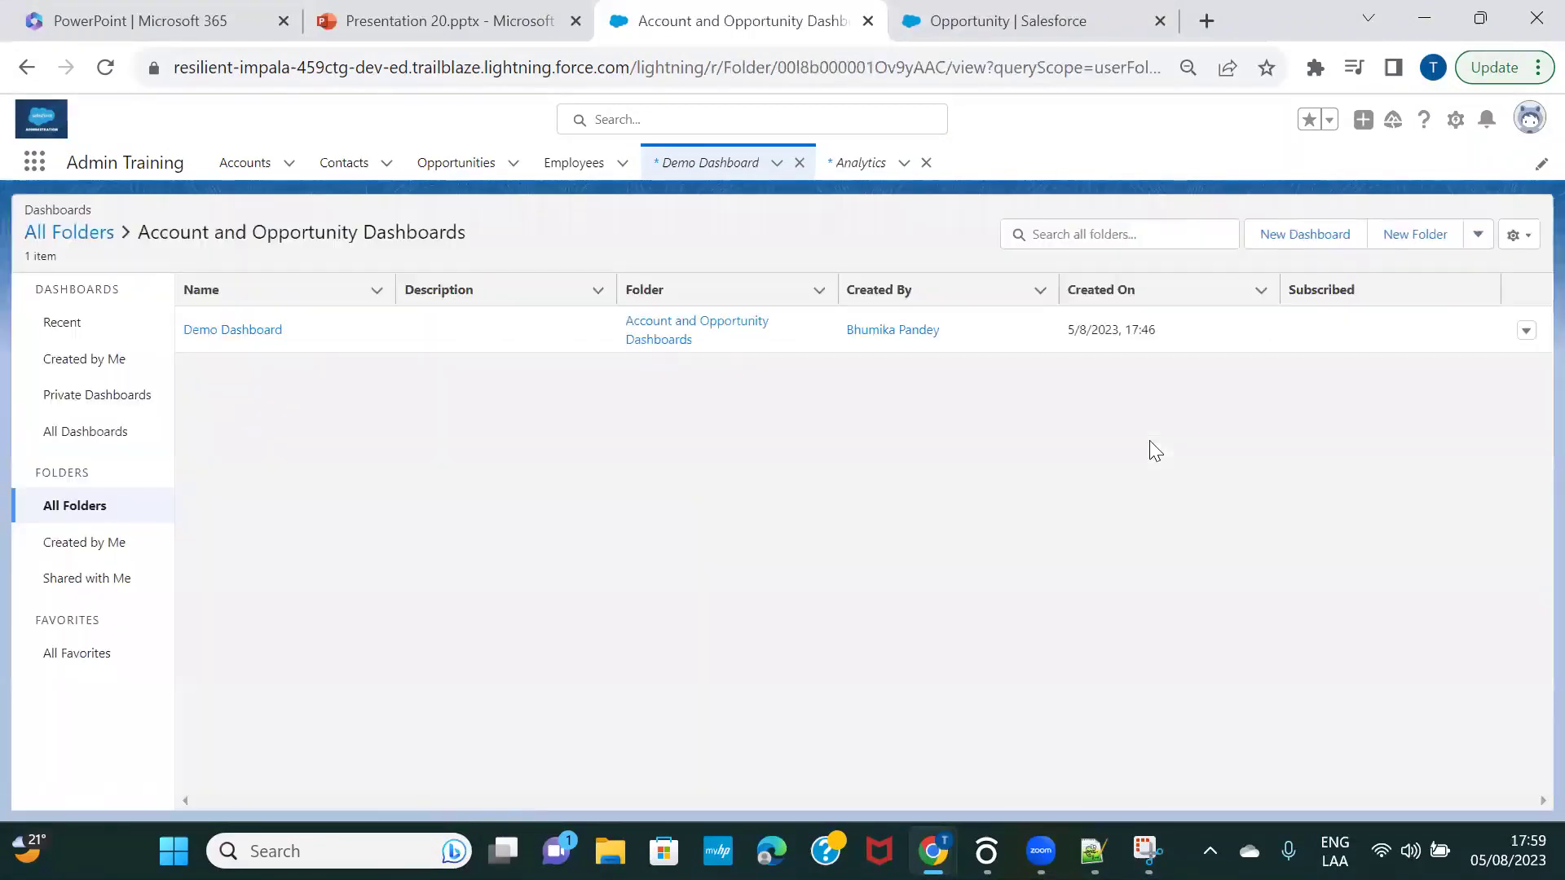
click(1477, 234)
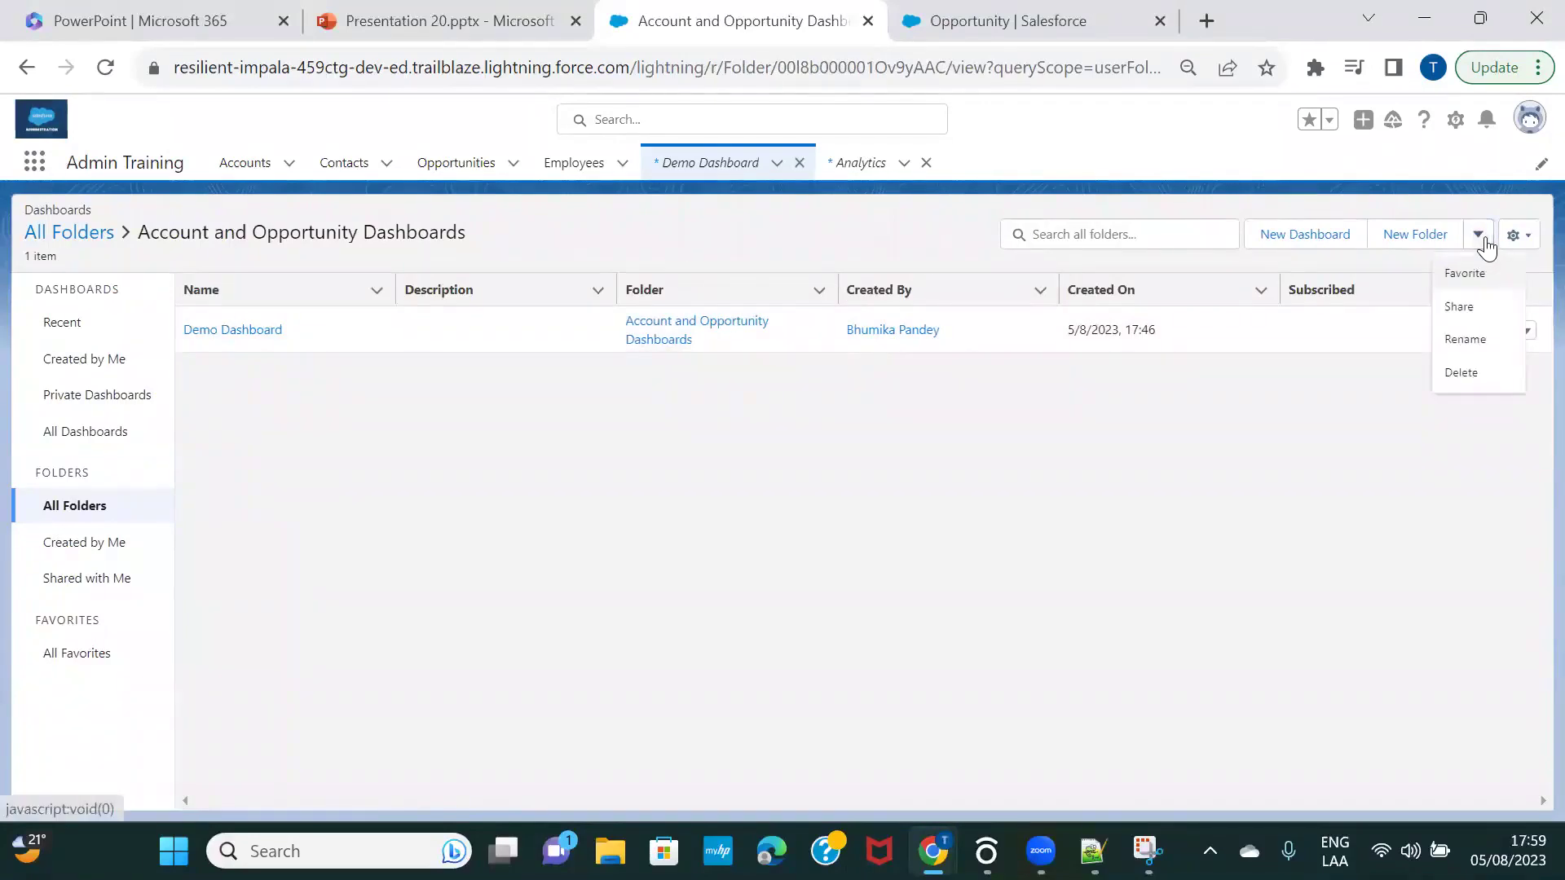
click(1474, 313)
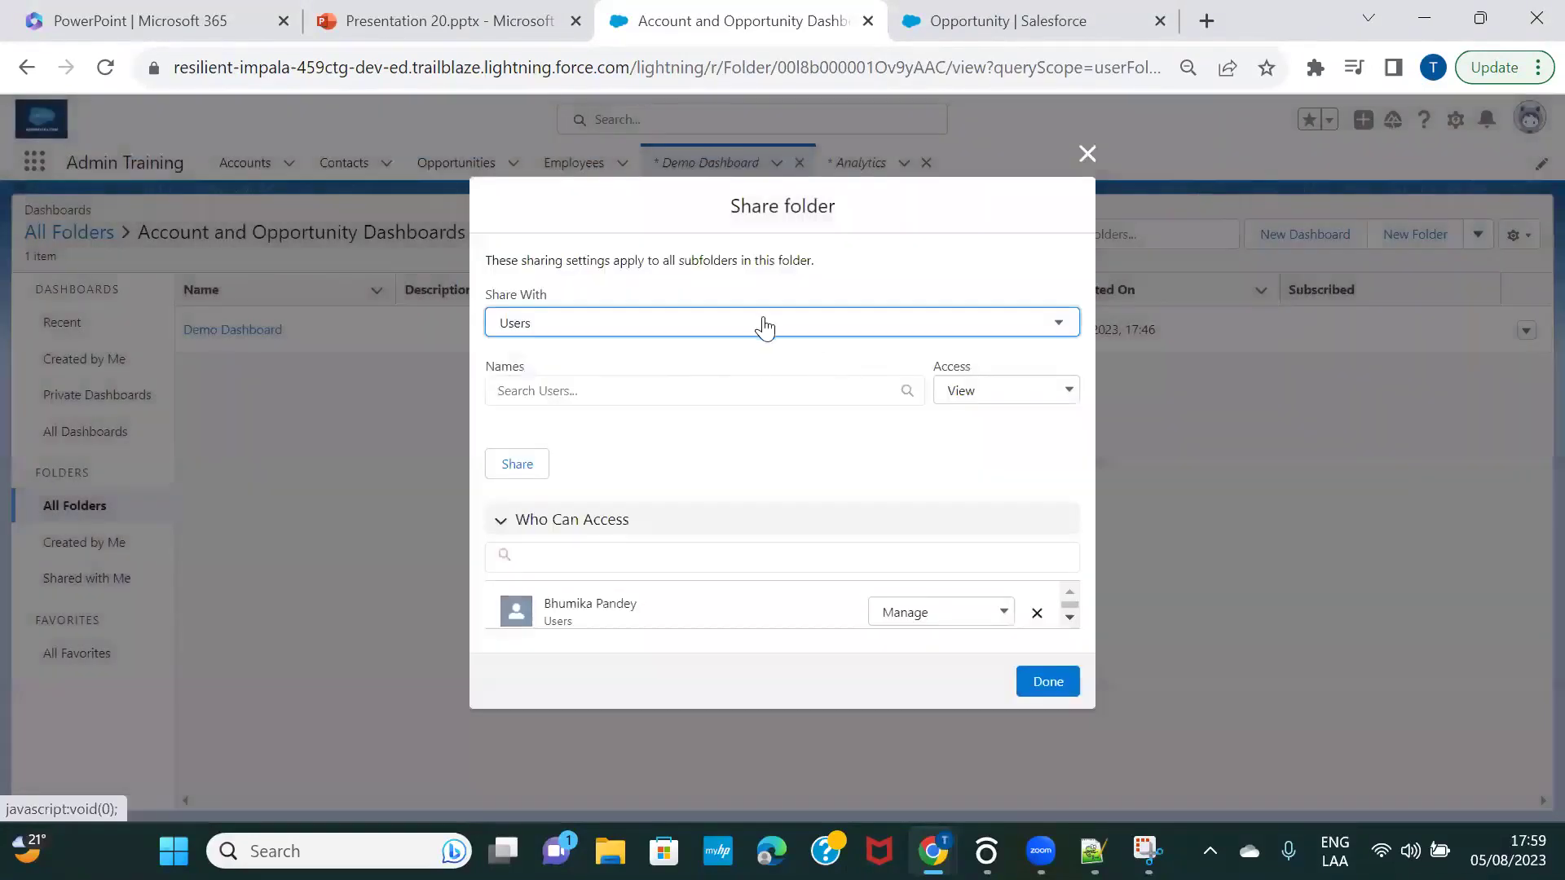
Examine the types of recipients the folder can be shared with, choosing Public Groups.
click(765, 324)
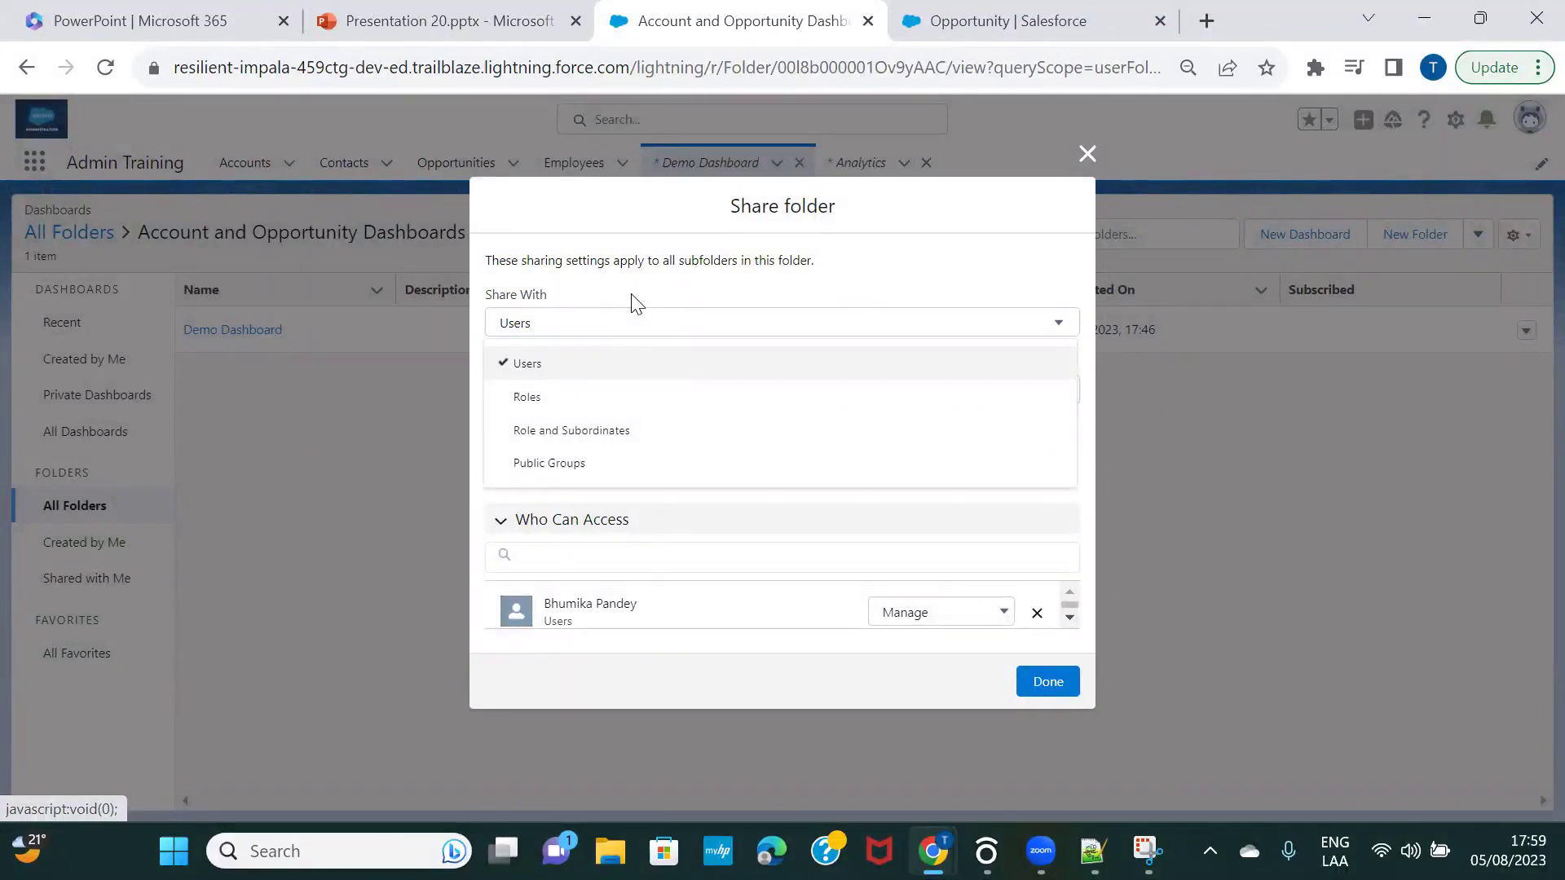
click(572, 464)
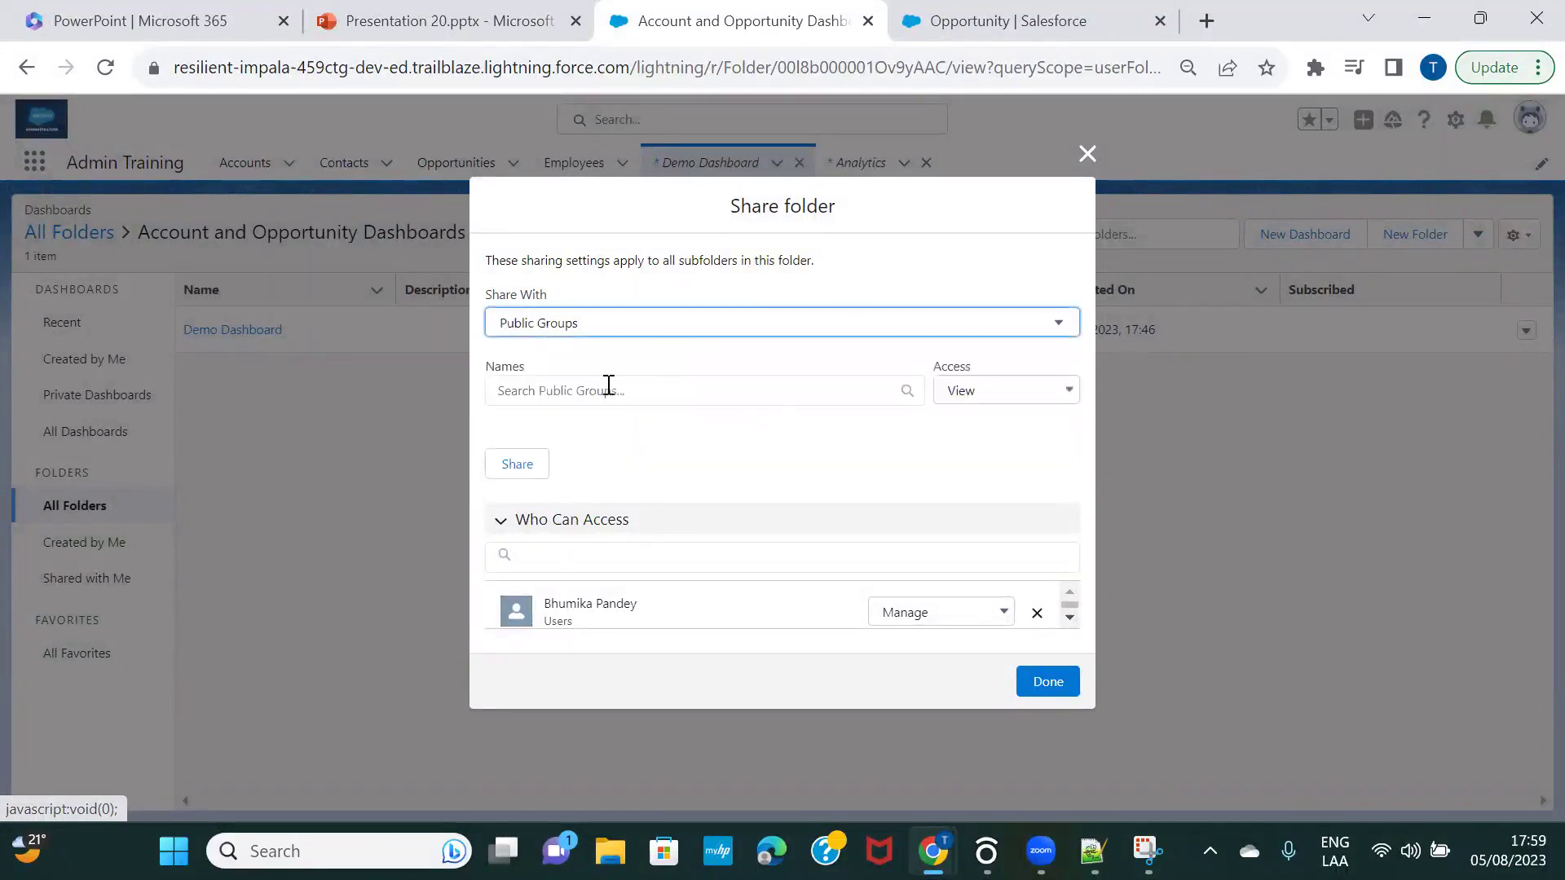
click(644, 330)
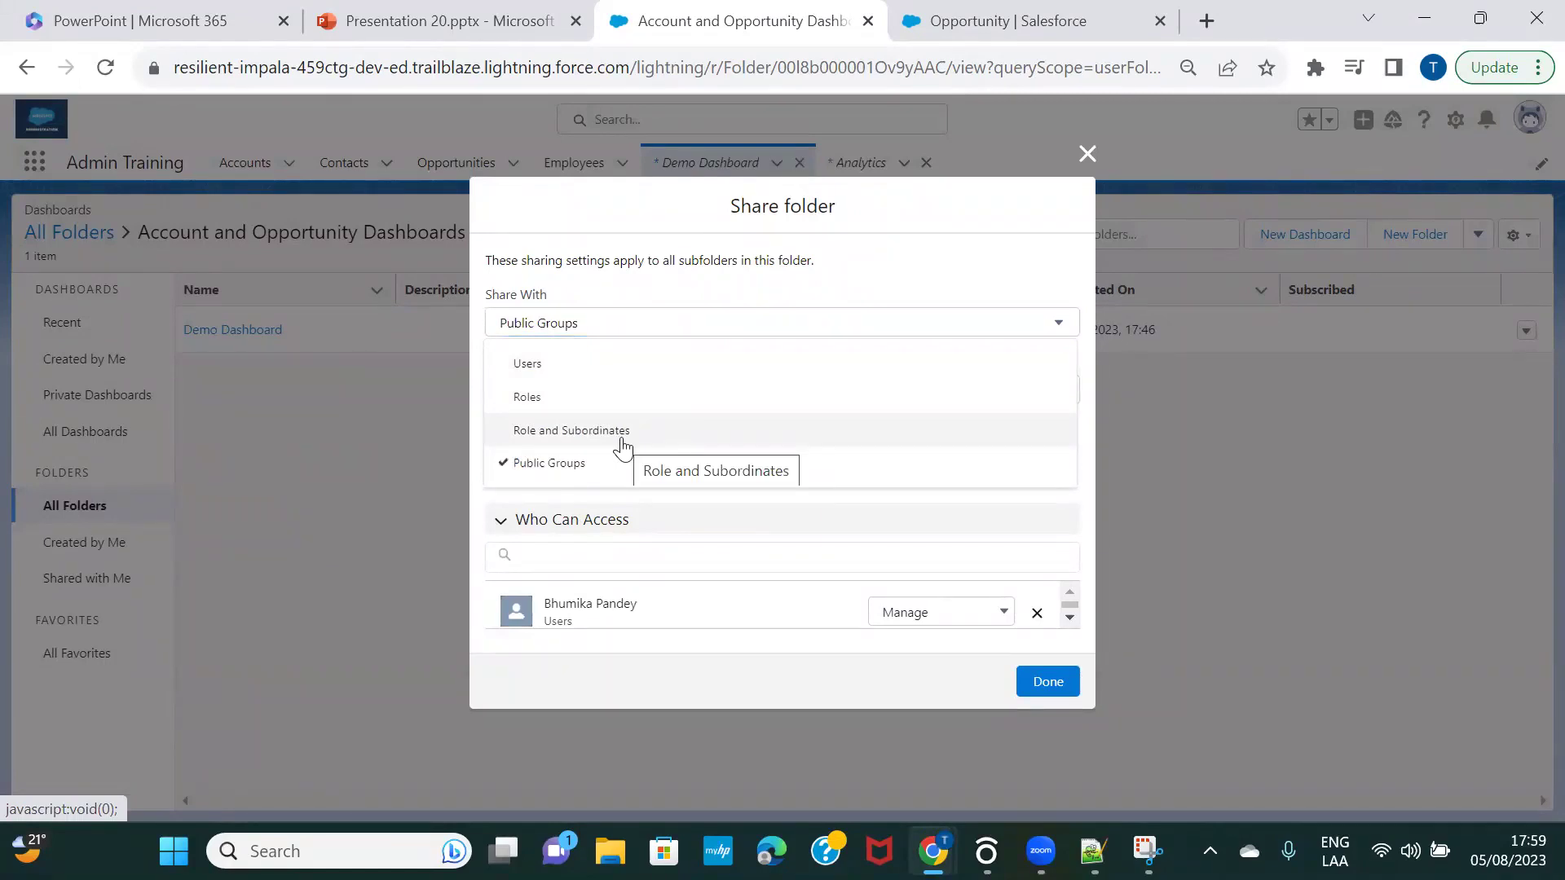
click(715, 494)
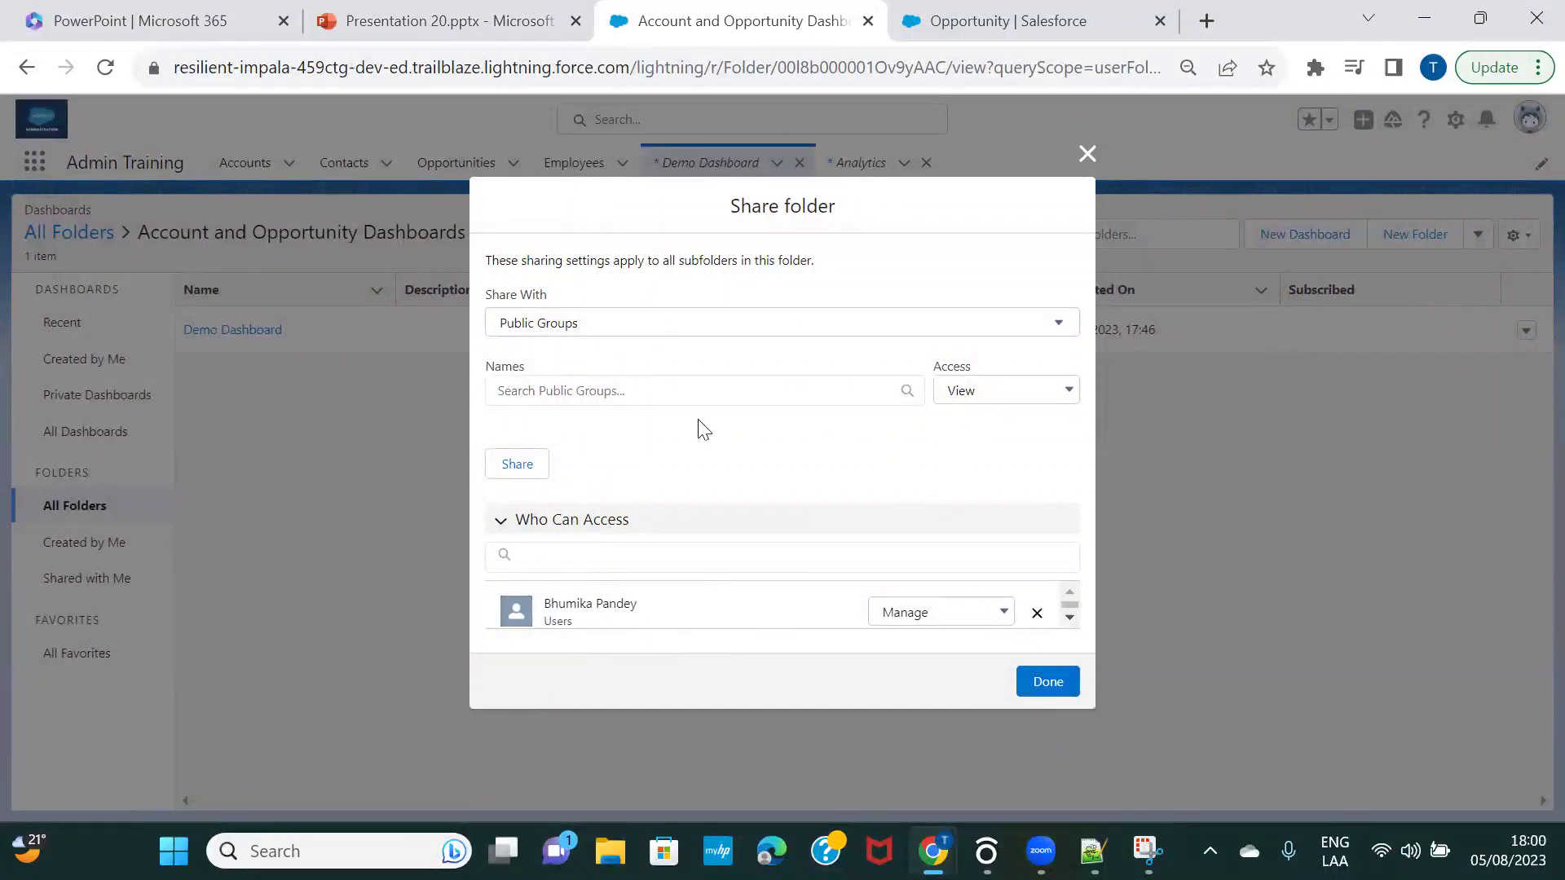
Check the access levels available for sharing the folder, and close its sharing settings without adding anyone.
click(978, 401)
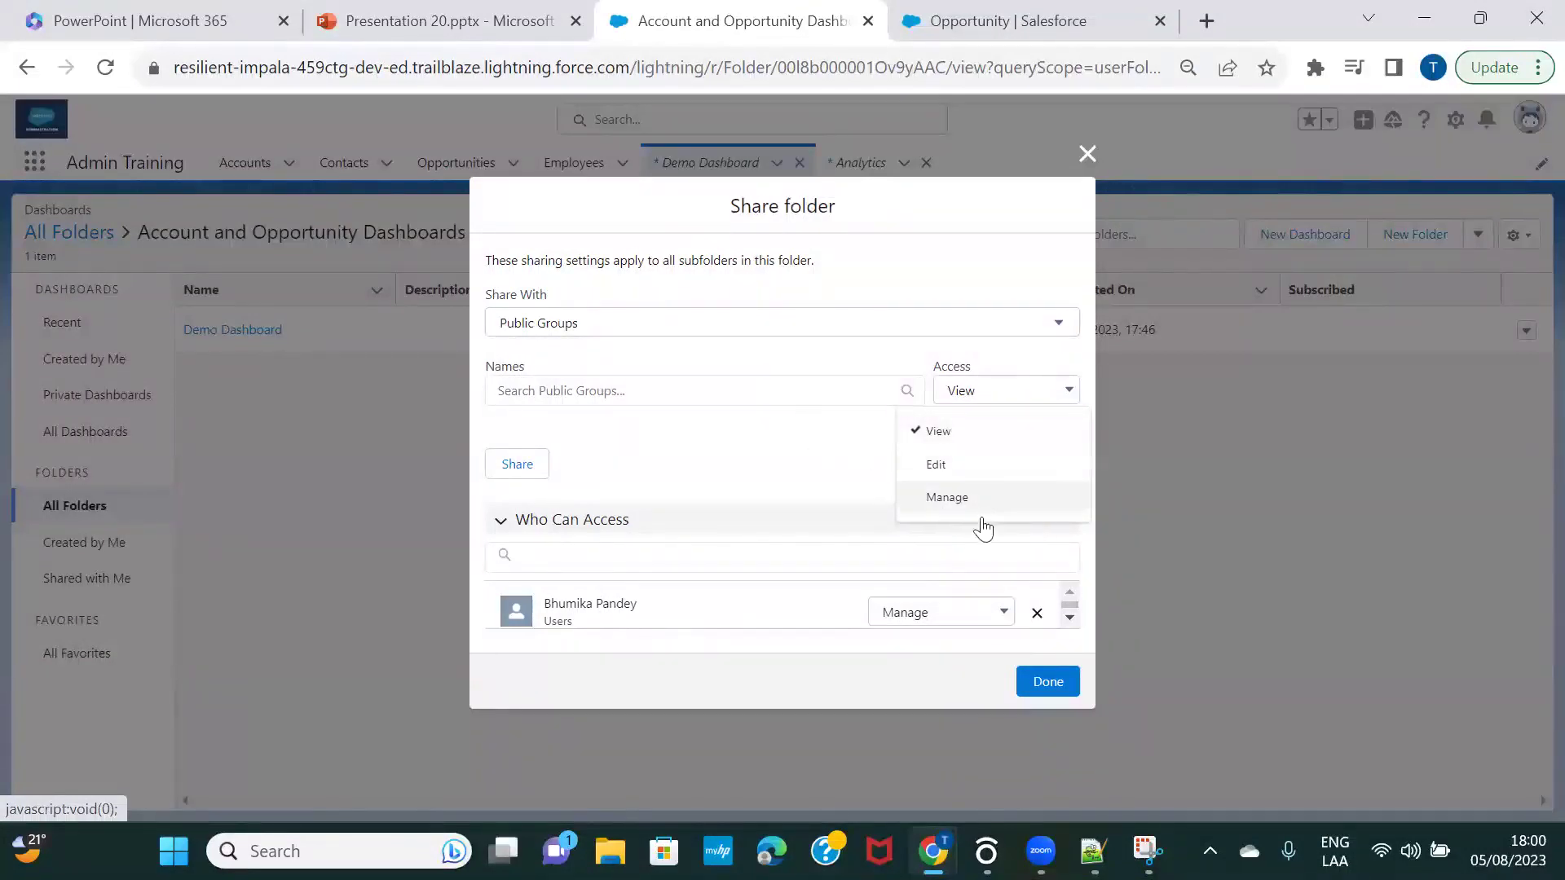
click(587, 420)
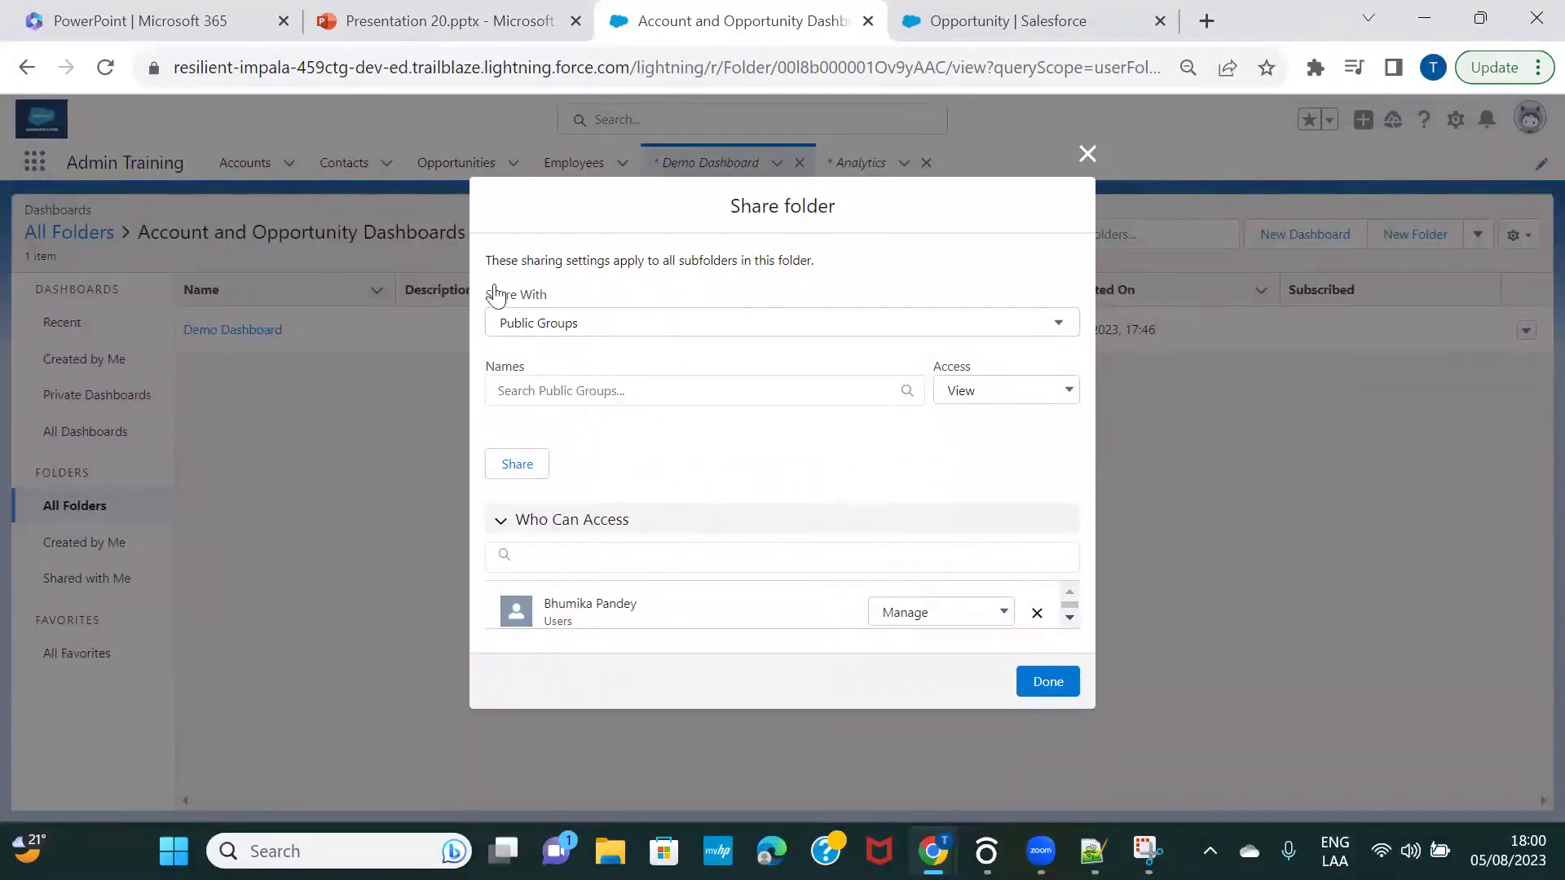
click(1083, 155)
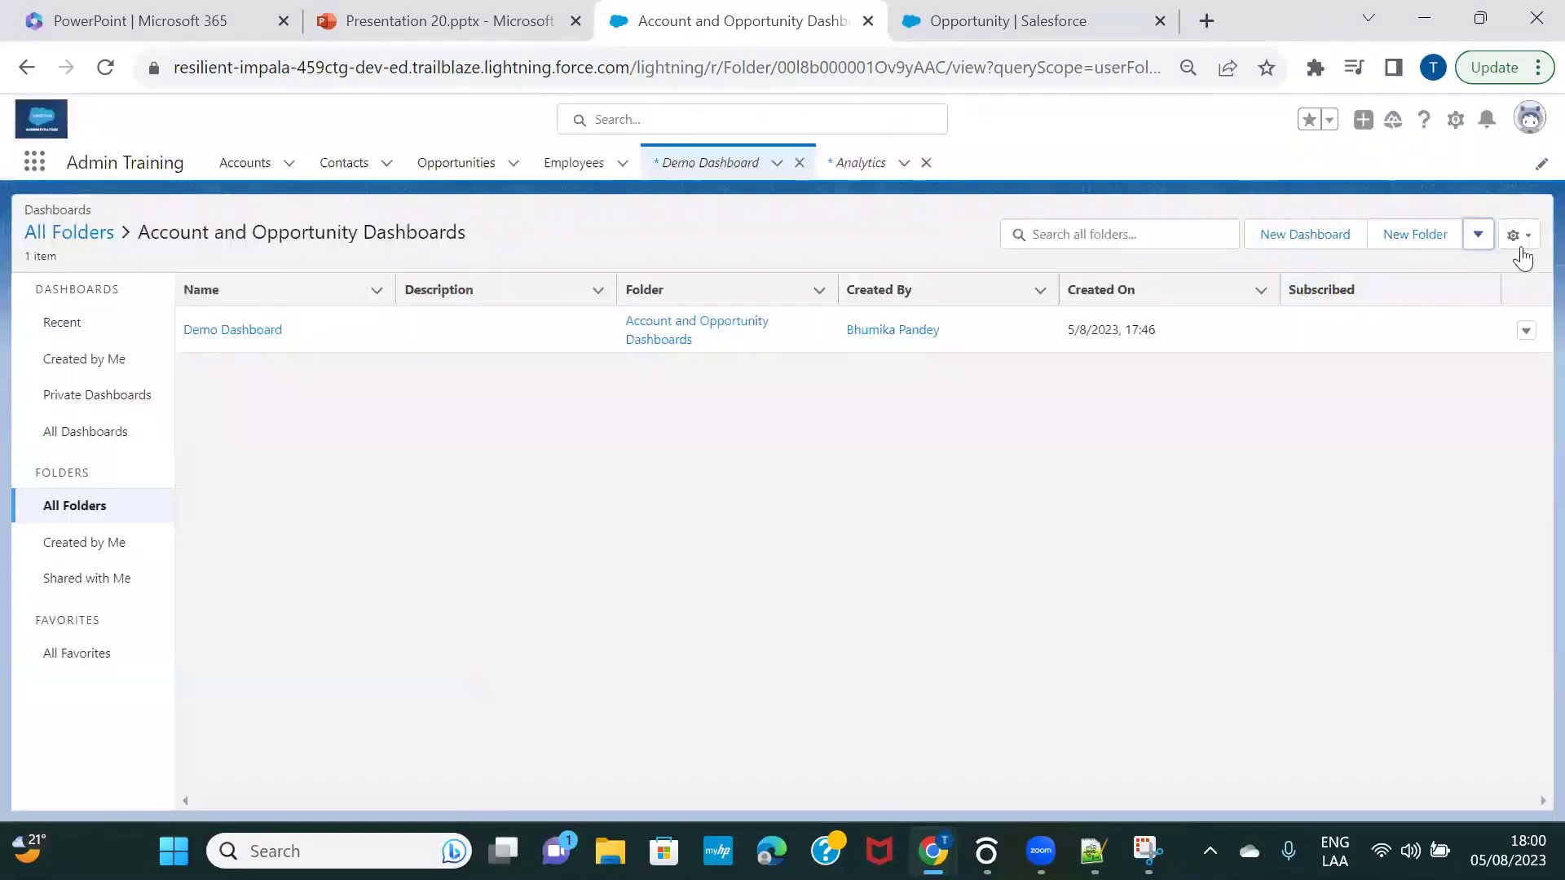
click(1517, 237)
click(1340, 495)
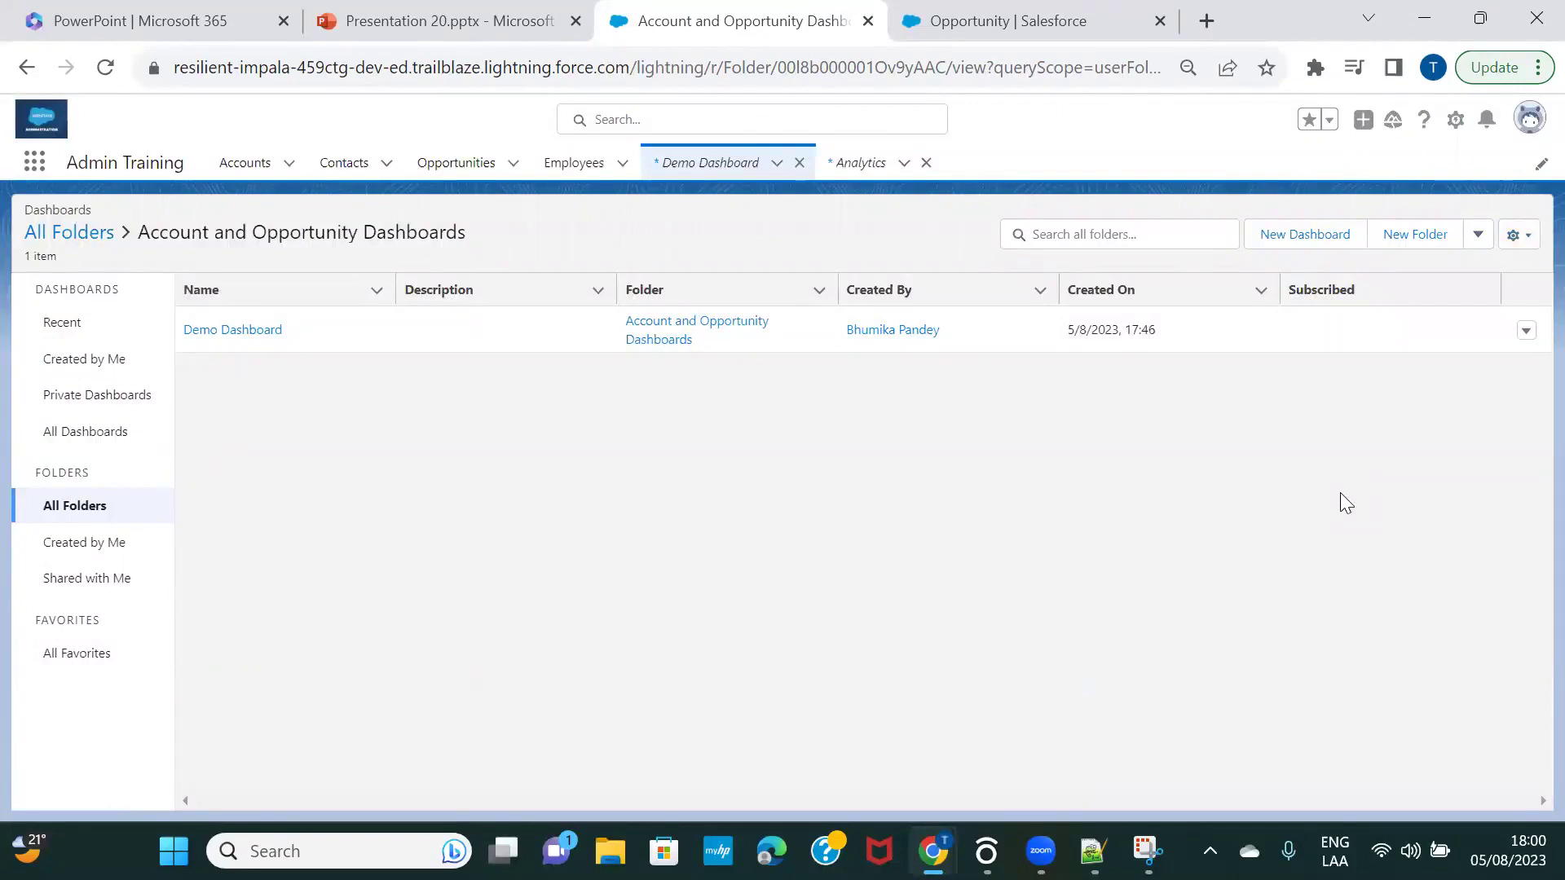